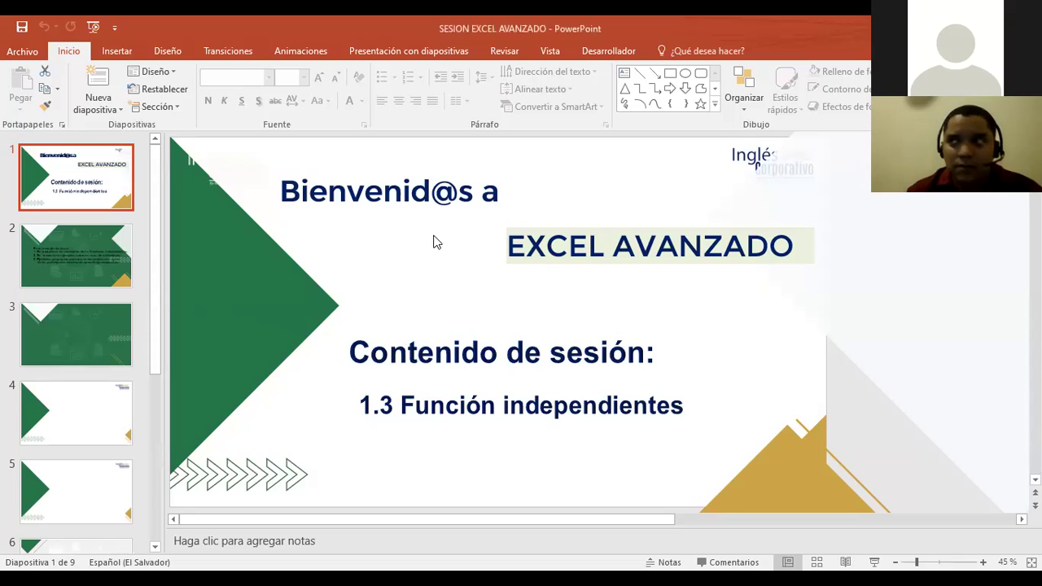
Step: Start the PowerPoint slideshow on the Bienvenid@s a EXCEL AVANZADO welcome slide
key(F5)
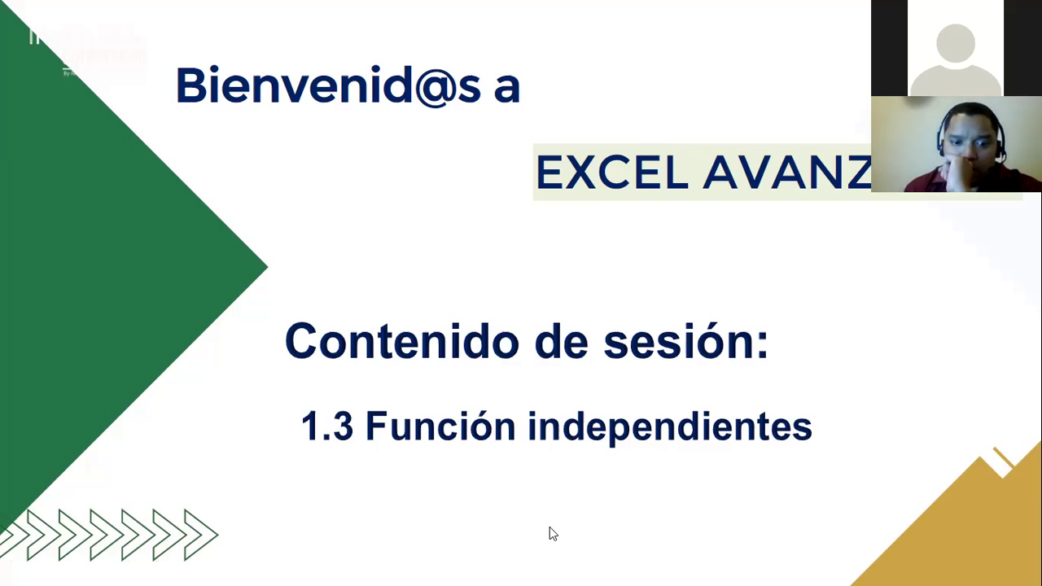
Step: Switch to the Excel LISTAS workbook and begin a formula in cell B10
key(alt+Tab)
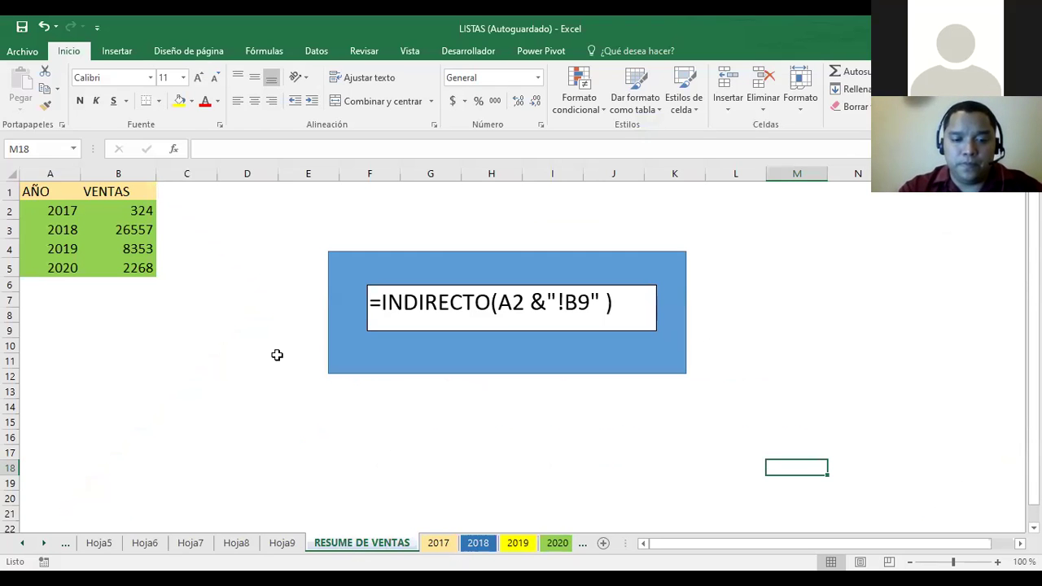
click(127, 342)
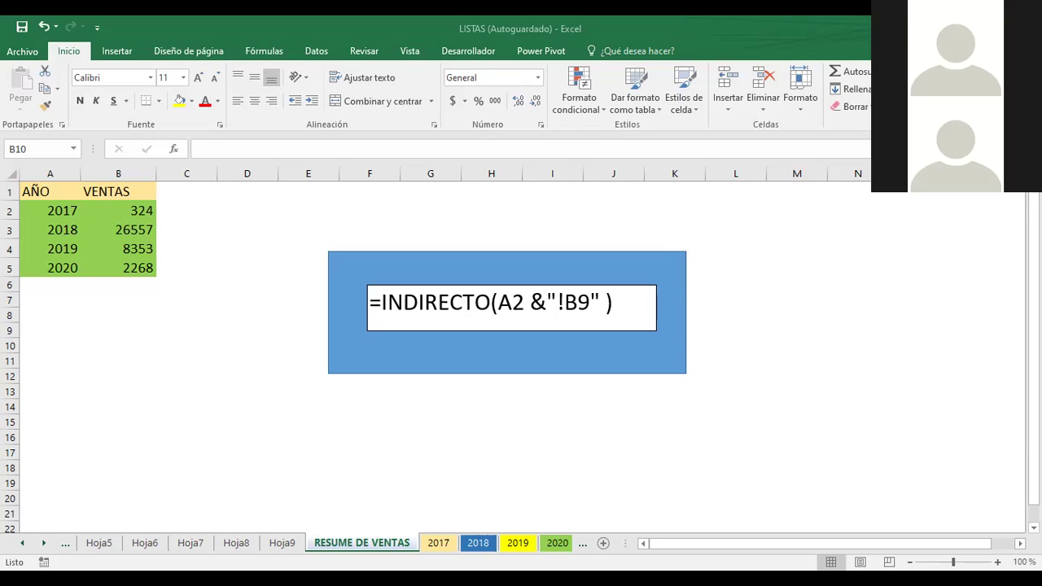
text(=)
Step: Cancel the B10 formula, then select D8 under CODIGO on PRACTICA1 with the Datos tools showing
key(Escape)
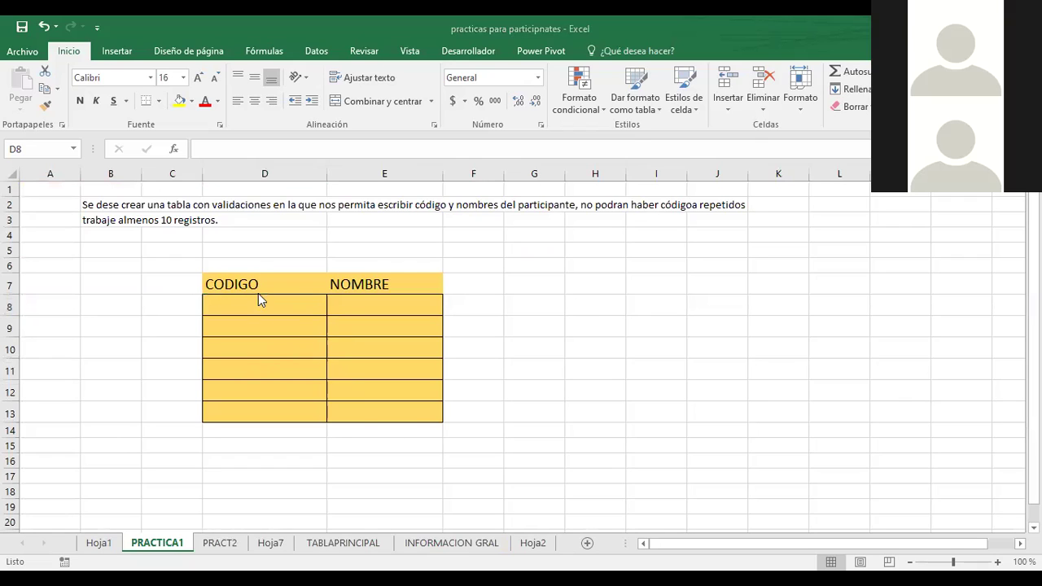
click(225, 288)
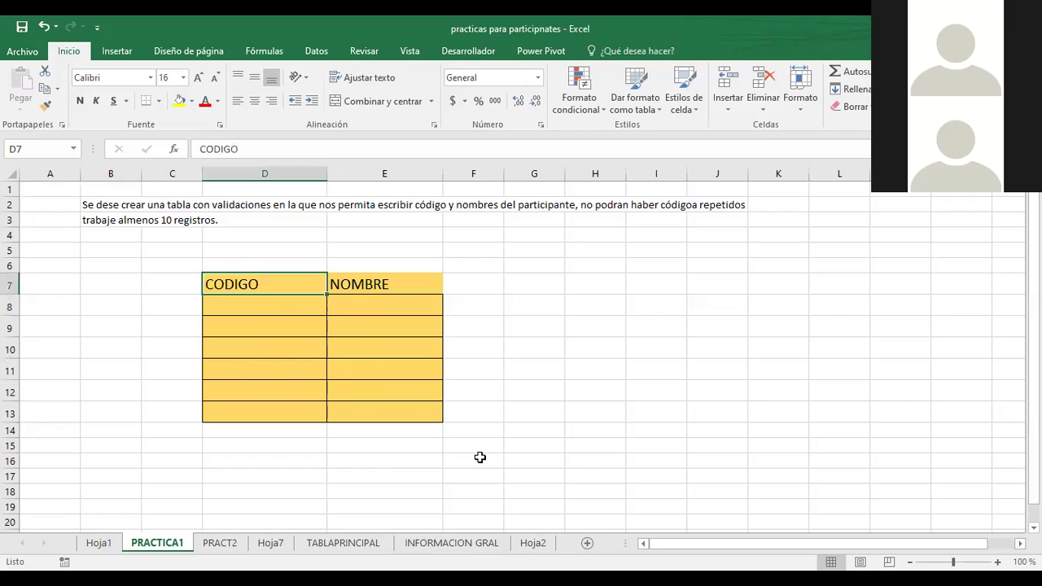
click(366, 282)
drag(270, 295, 344, 284)
click(275, 284)
click(269, 303)
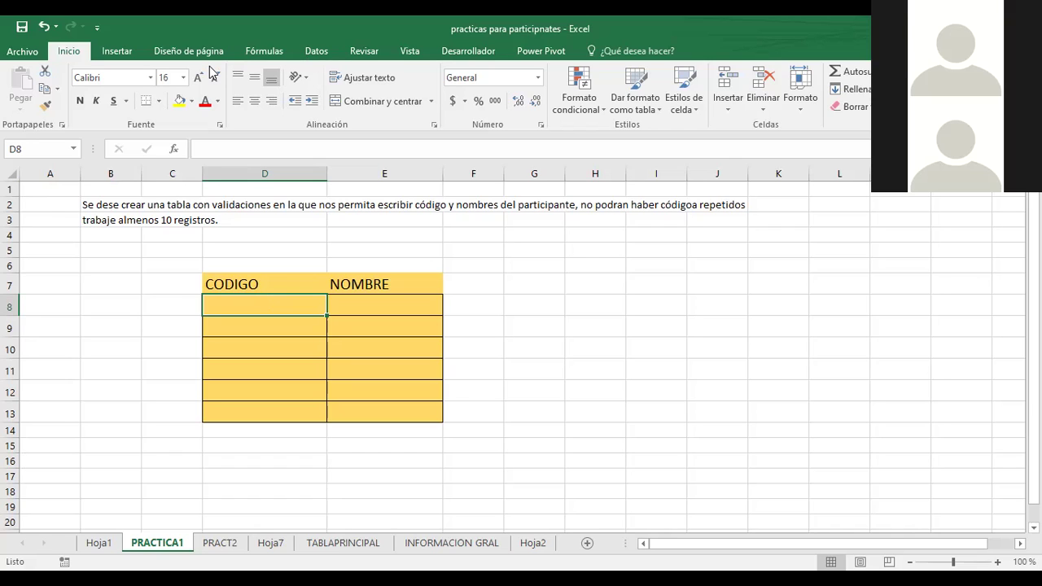
click(314, 50)
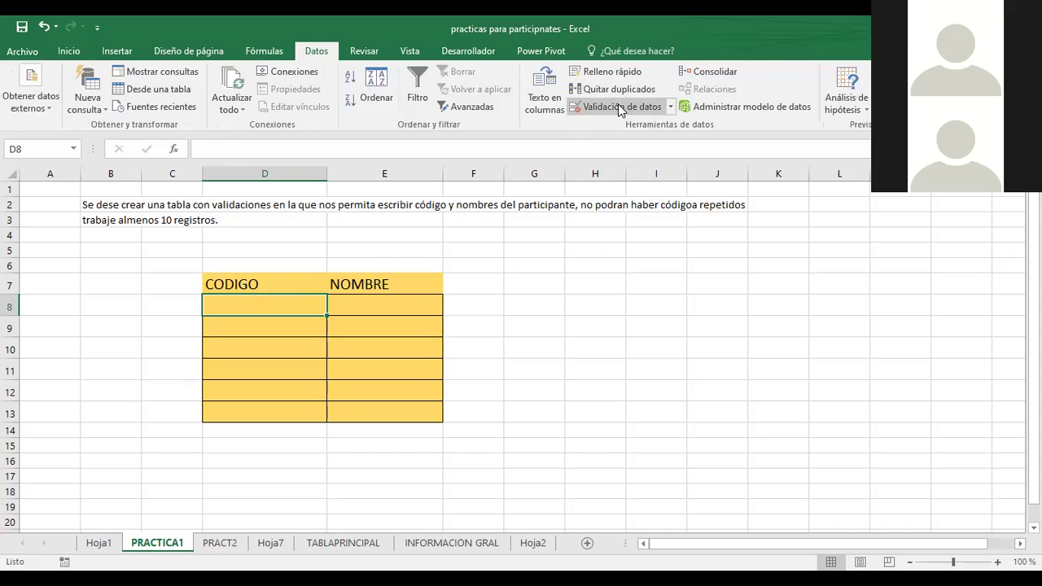
Step: Replace D8's custom validation formula, writing =CONTAR.SI($D$8:$D$13; so far
click(618, 106)
drag(572, 206, 282, 210)
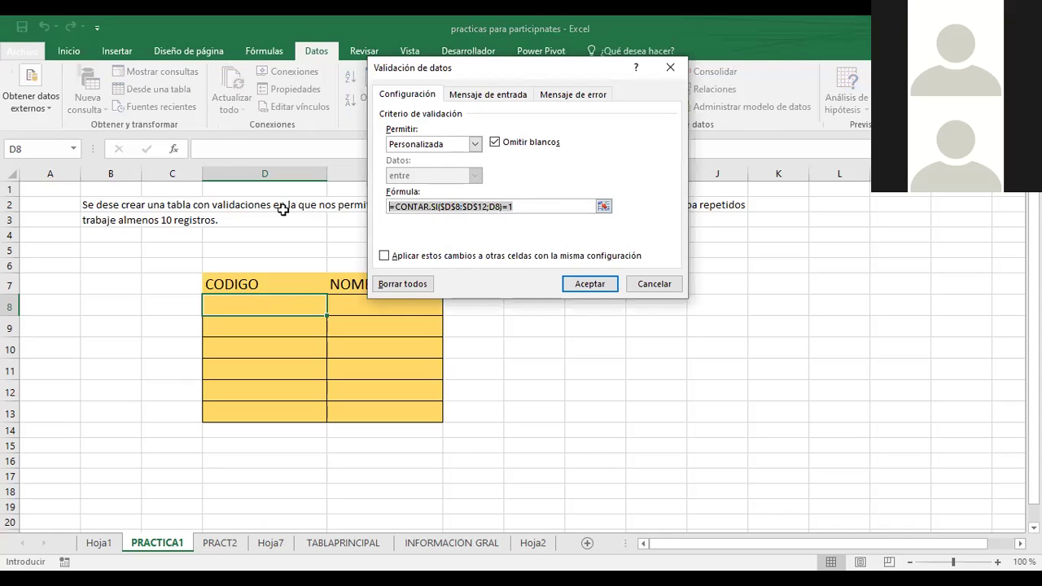
key(BackSpace)
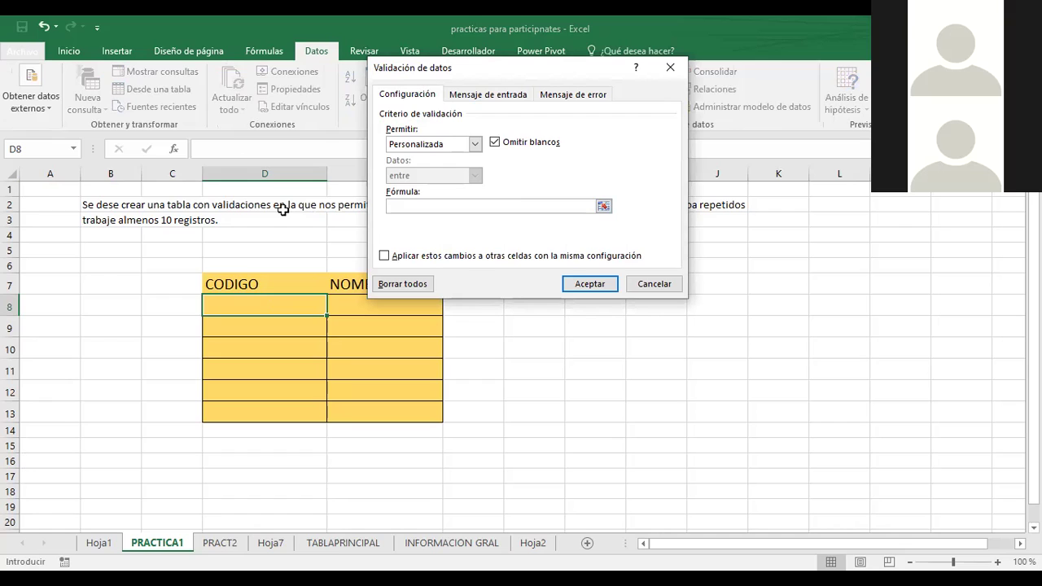
text(=CONTAR.SI()
click(276, 305)
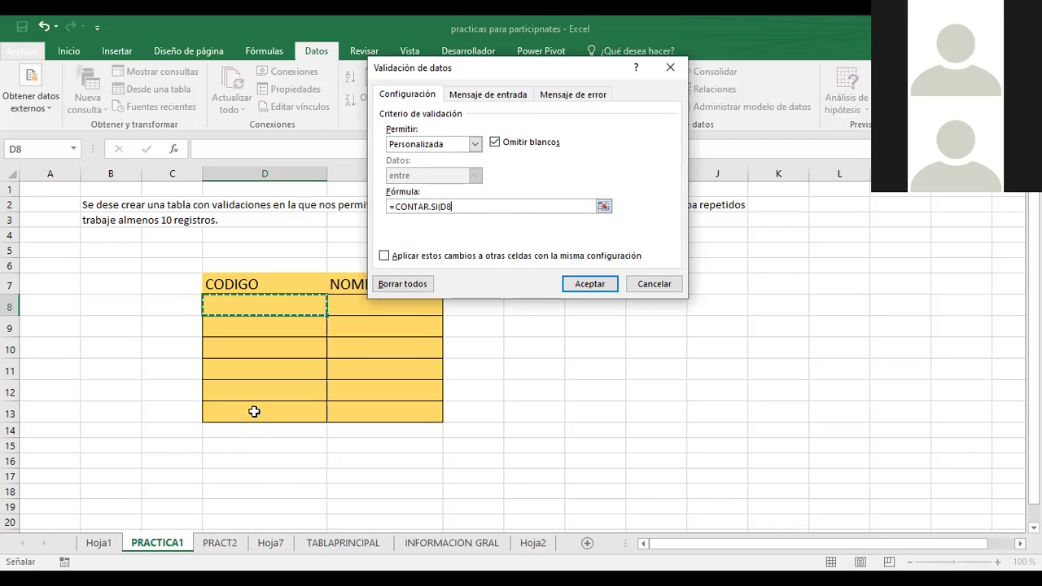
shift+click(254, 413)
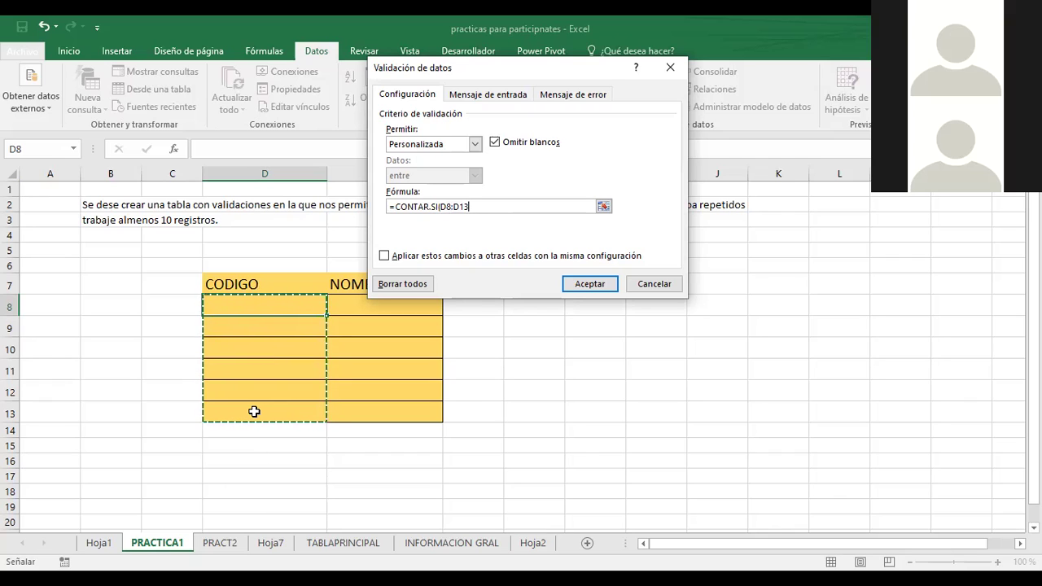
key(F4)
text($D$13;)
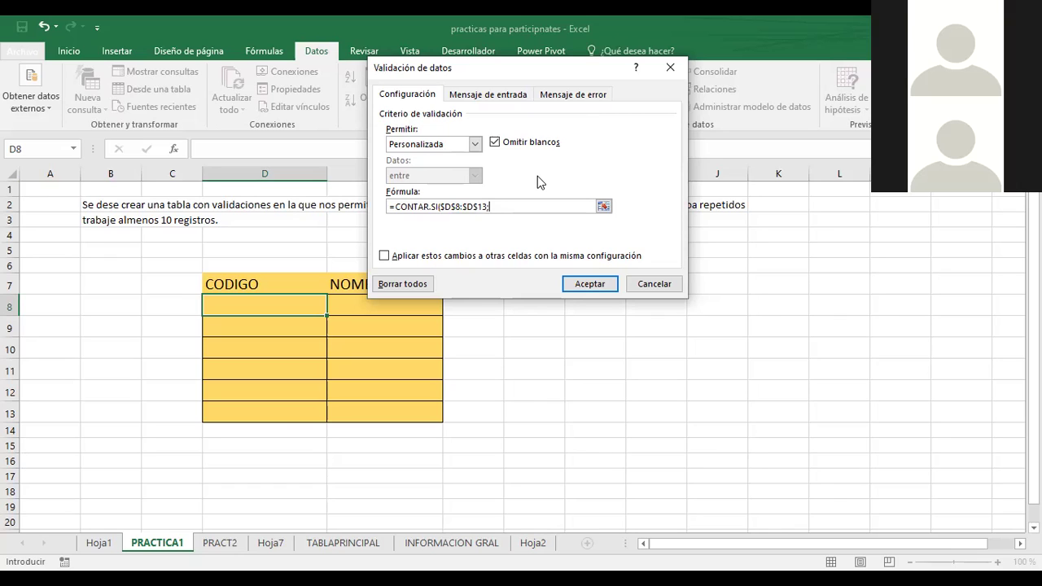
Step: Finish the rule as =CONTAR.SI($D$8:$D$13;D8)=1, apply it to D8:D13, and confirm
text(D8)
text())
click(385, 257)
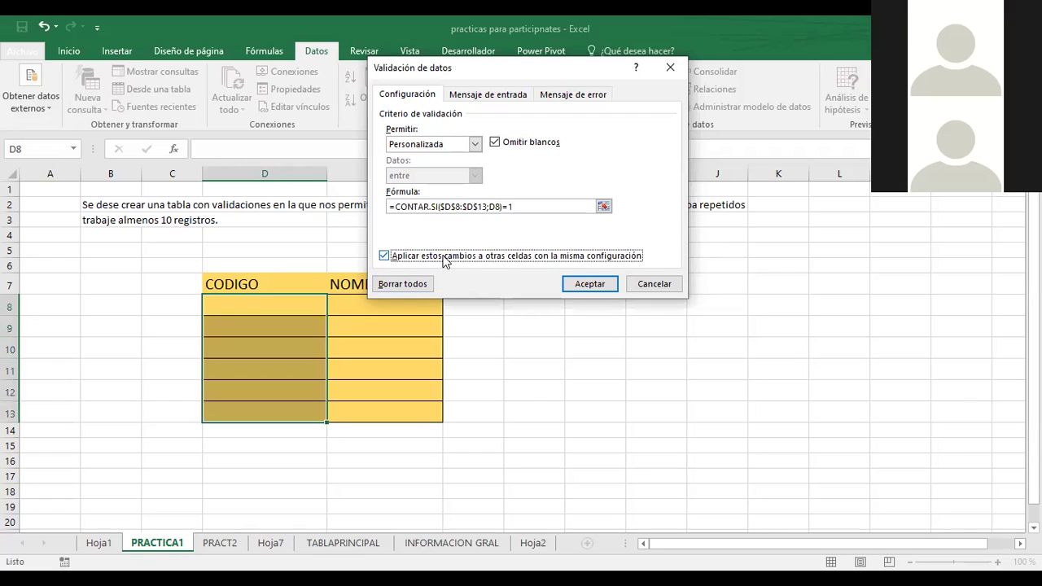
click(385, 257)
click(385, 257)
click(385, 256)
click(385, 256)
click(385, 257)
click(385, 256)
click(385, 257)
click(385, 256)
click(385, 256)
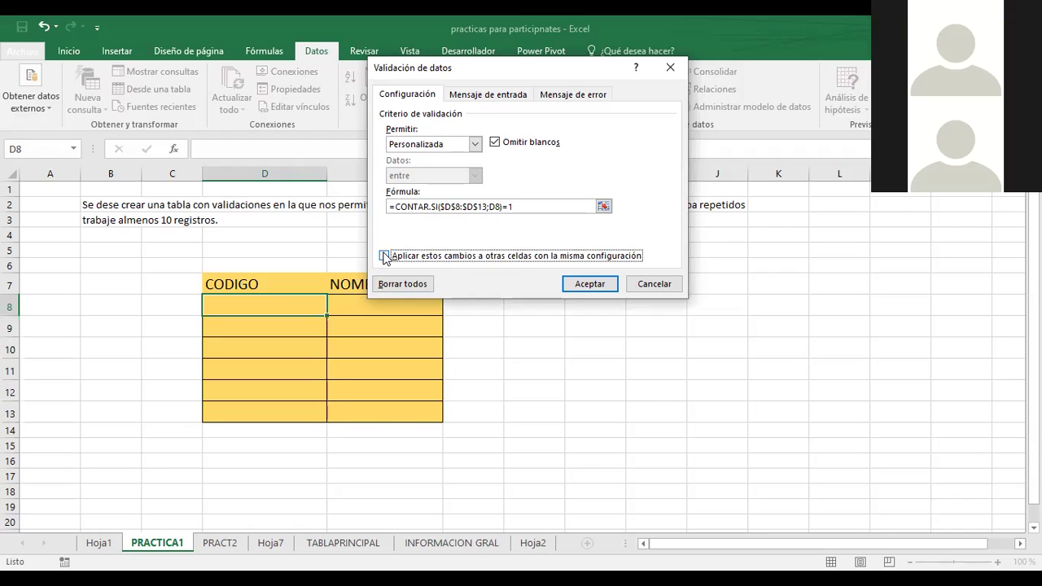
click(383, 255)
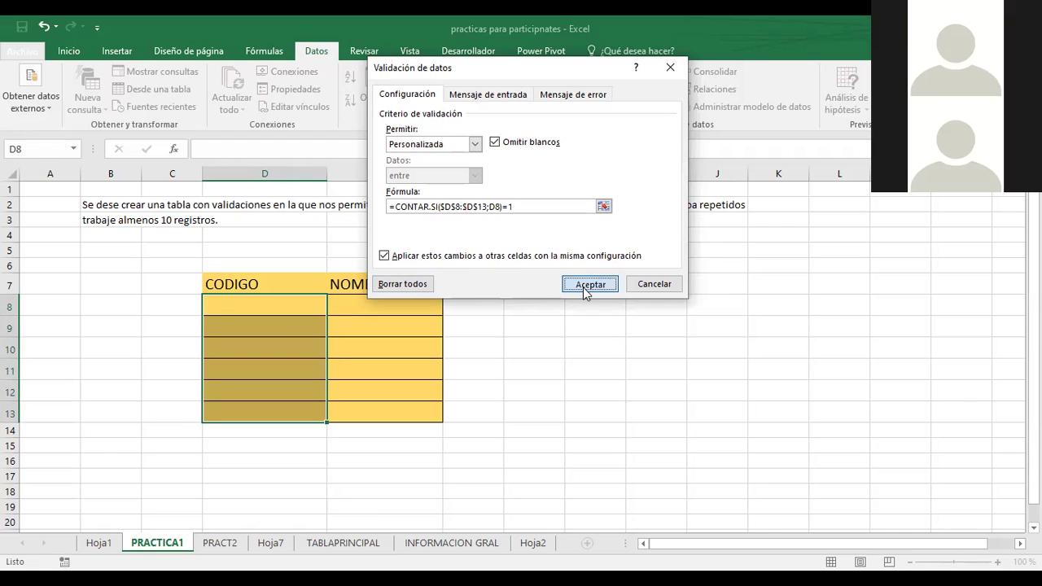
click(587, 285)
click(297, 306)
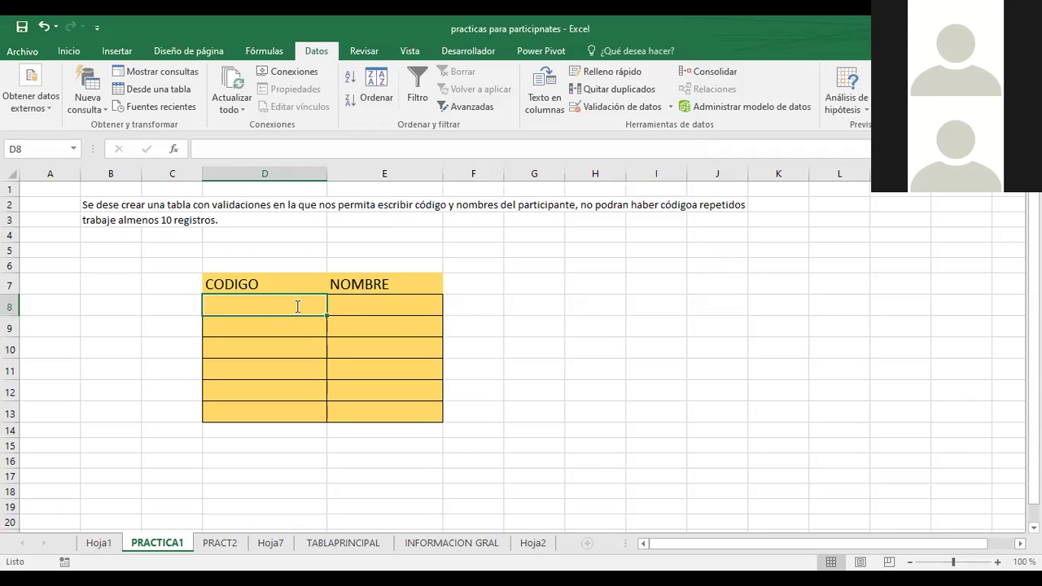
Step: Enter codes 1, 2 and 3 in D8:D10, discarding a rejected duplicate 1
text(1)
key(Return)
text(2)
key(Return)
text(3)
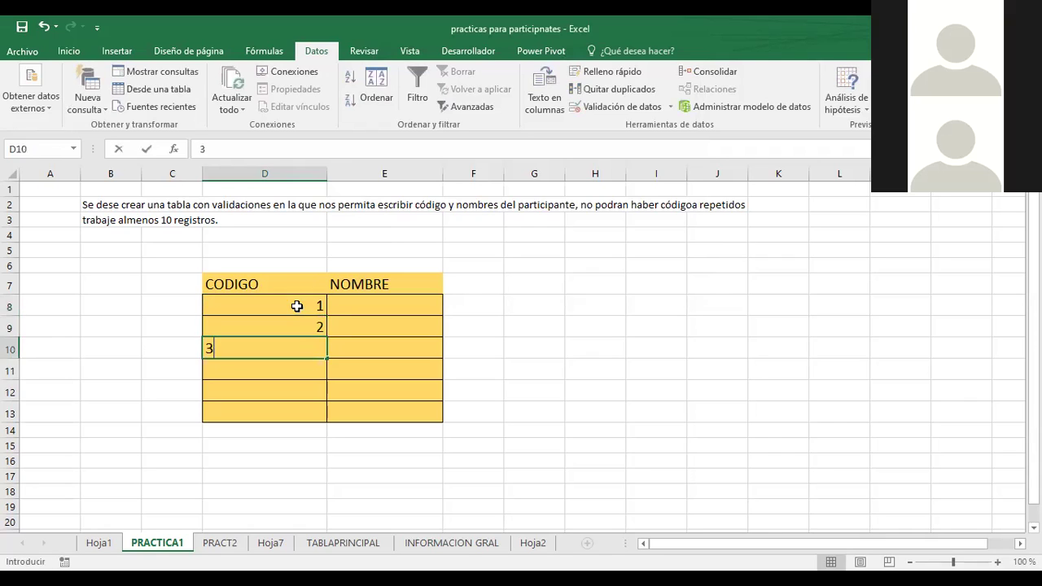
key(Return)
text(1)
key(Return)
key(Tab)
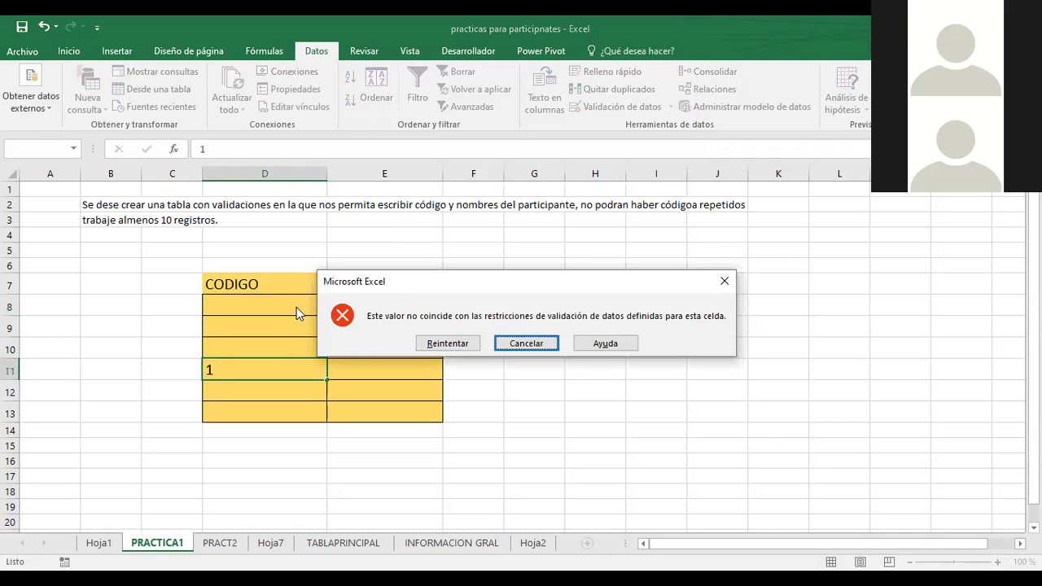
key(Return)
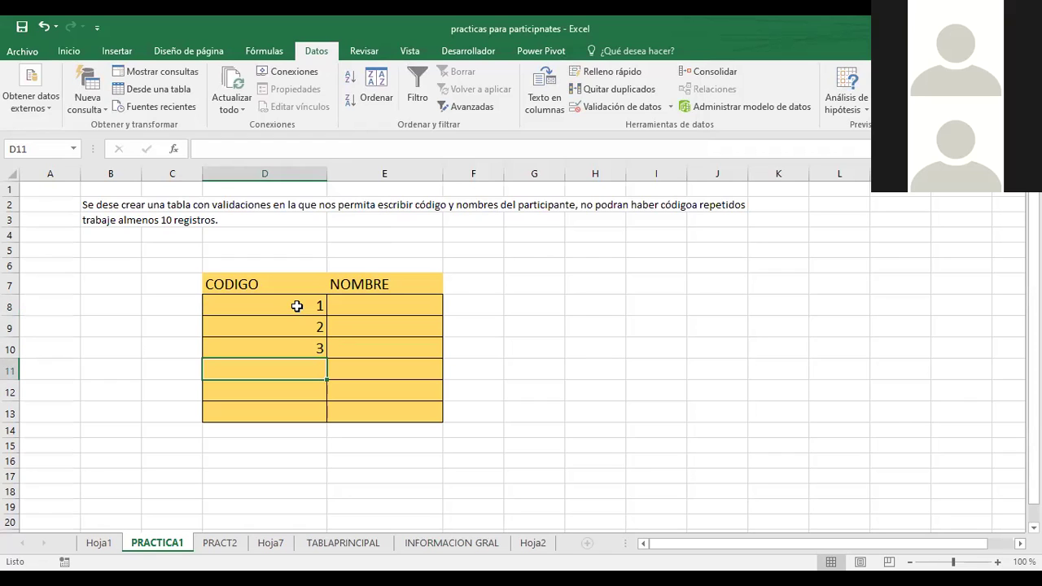
Step: Enter 4 in D11, 8 in E11, then 9 and 7, discarding a rejected duplicate 9
text(4)
key(Tab)
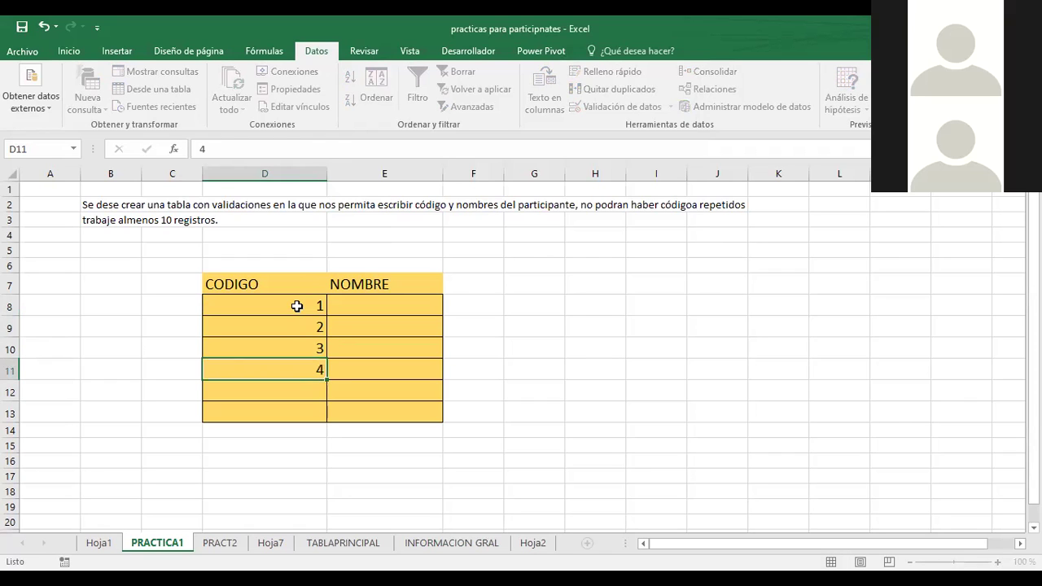
text(8)
key(Return)
text(9)
key(Return)
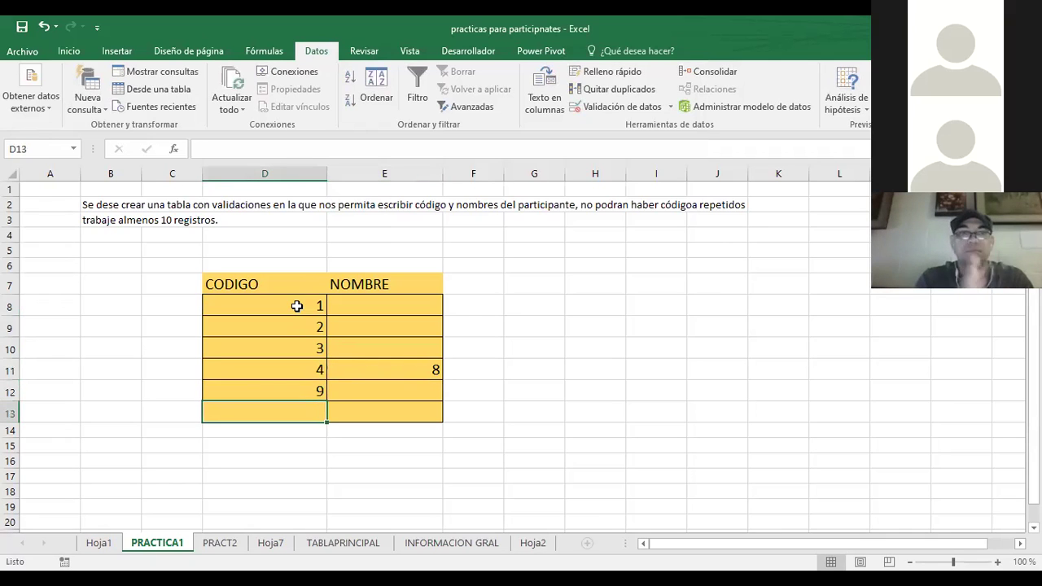
text(9)
key(Return)
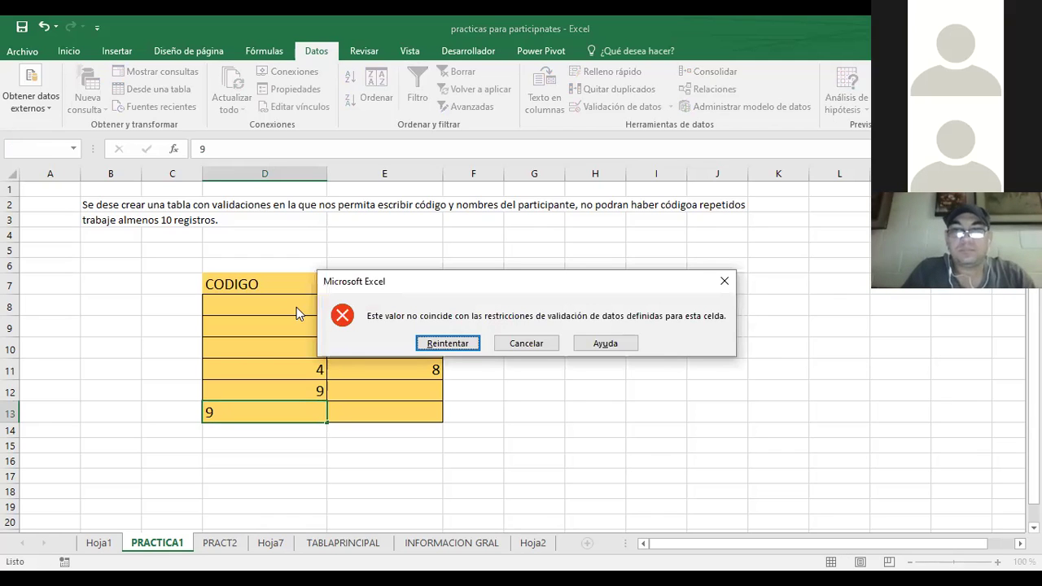
key(Tab)
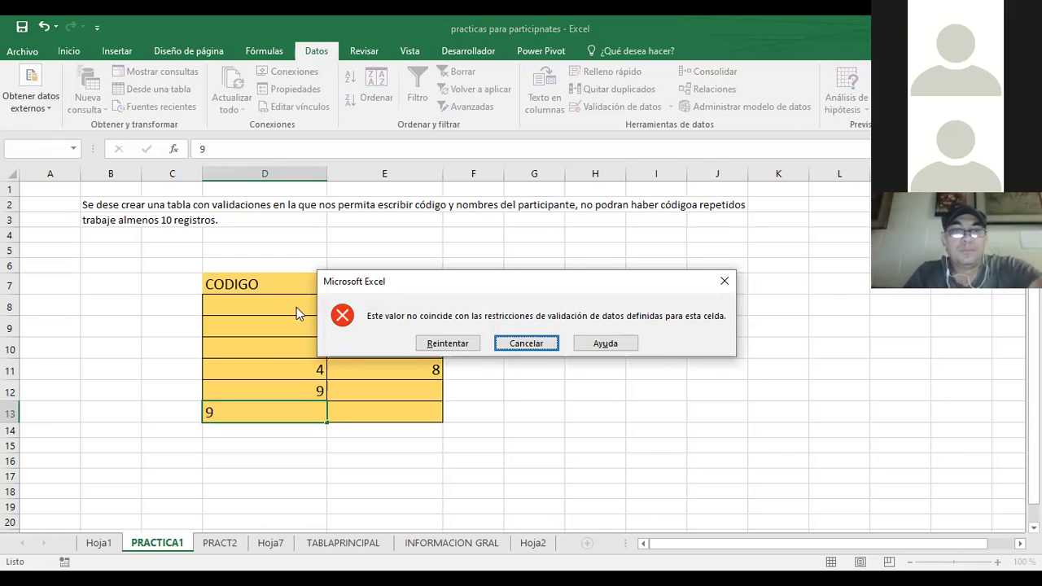
key(Return)
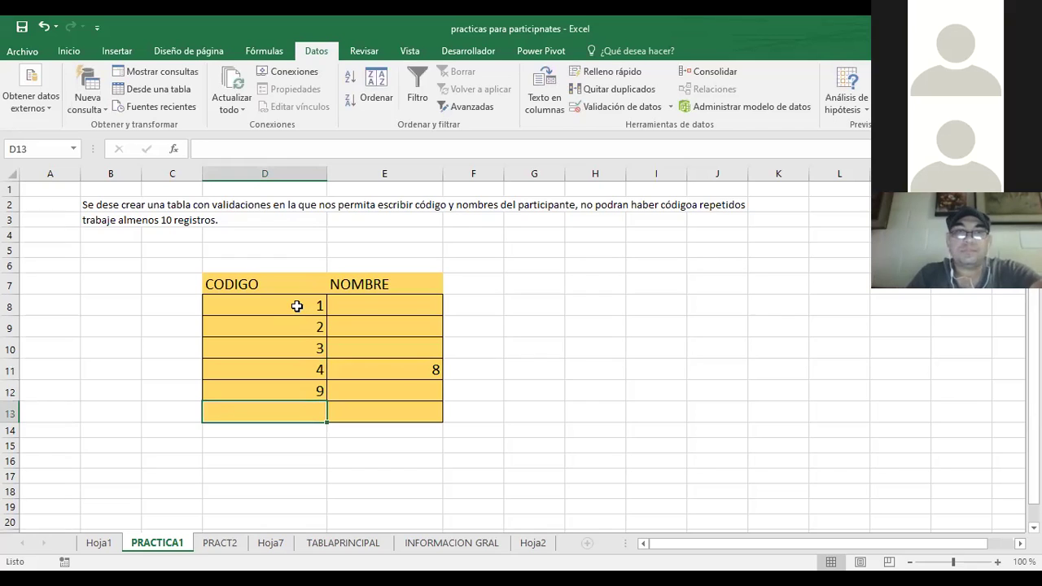
text(7)
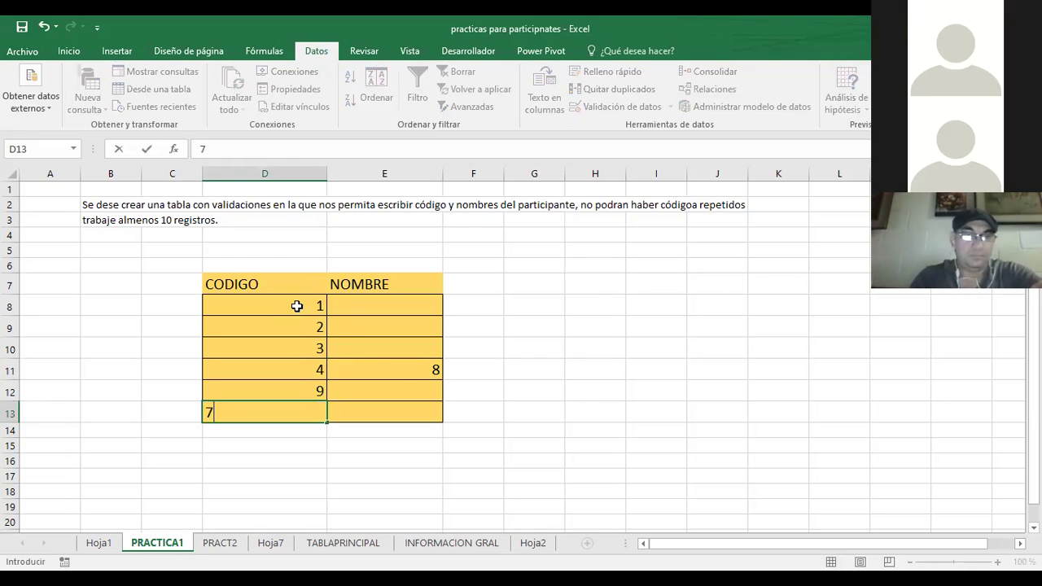
key(Return)
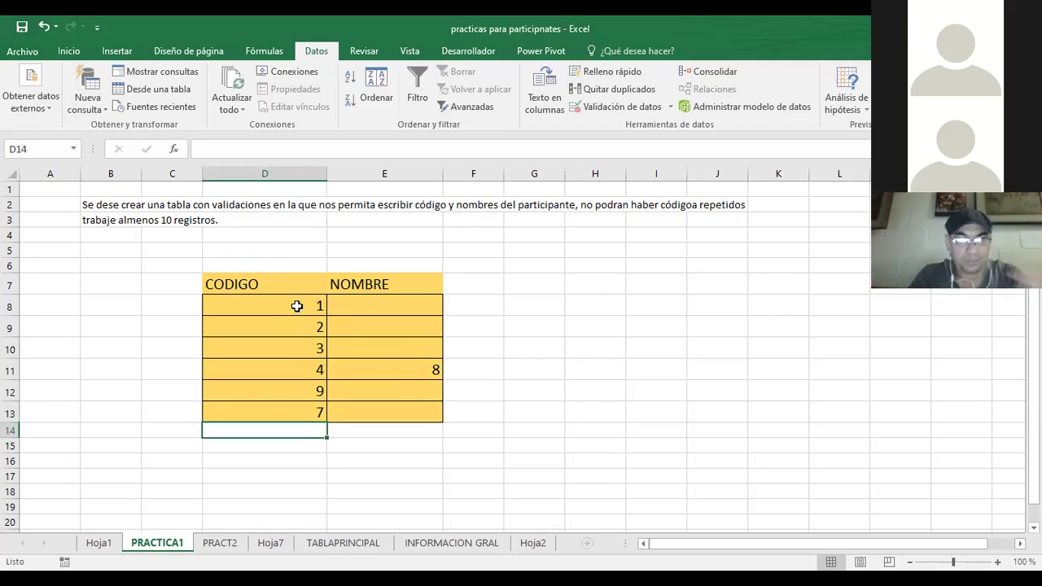
Step: Widen column B on the PRACT2 sheet, then go to the Hoja7 sheet
click(223, 544)
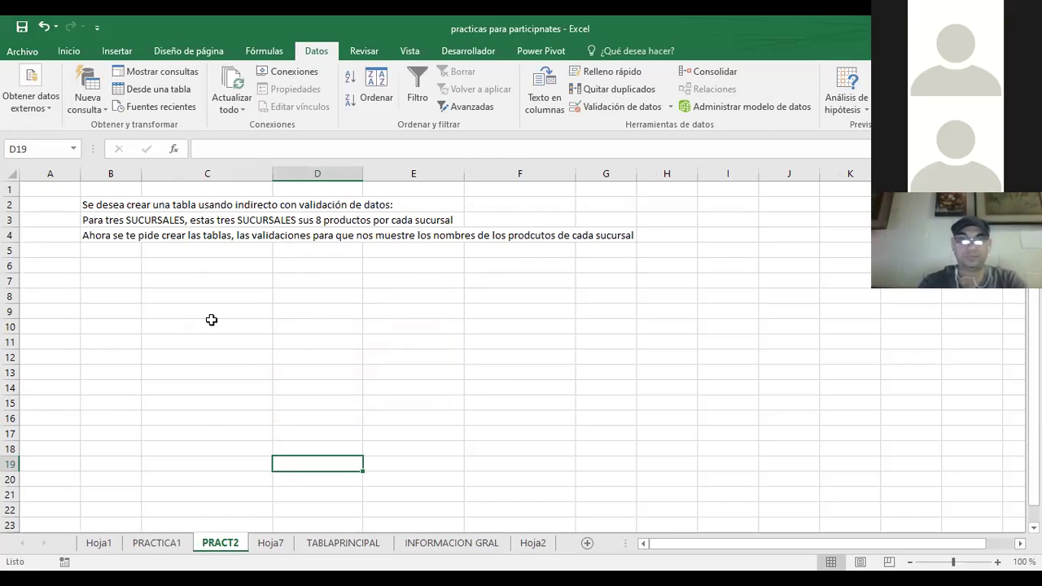
click(186, 287)
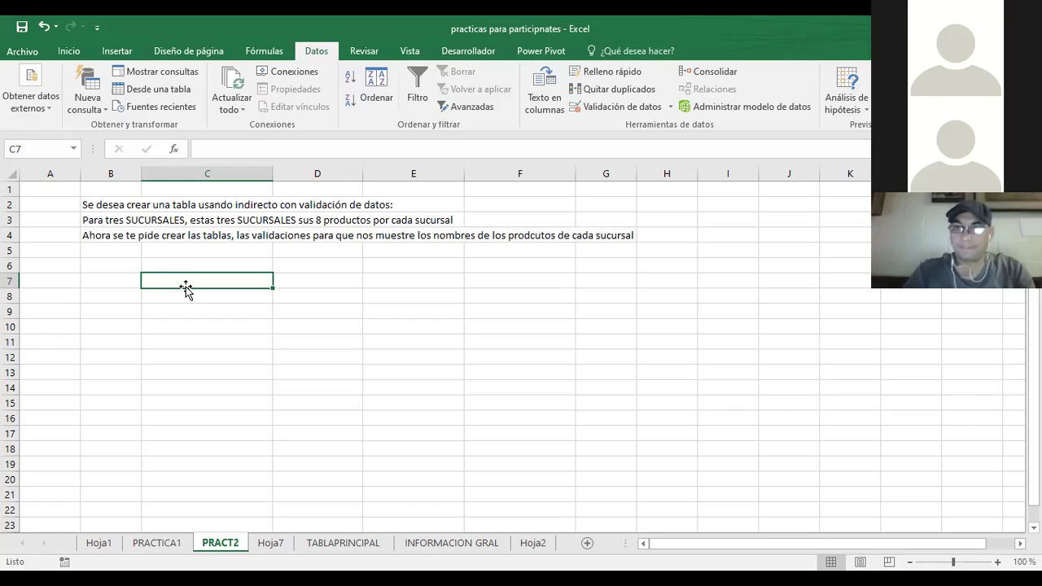
click(128, 293)
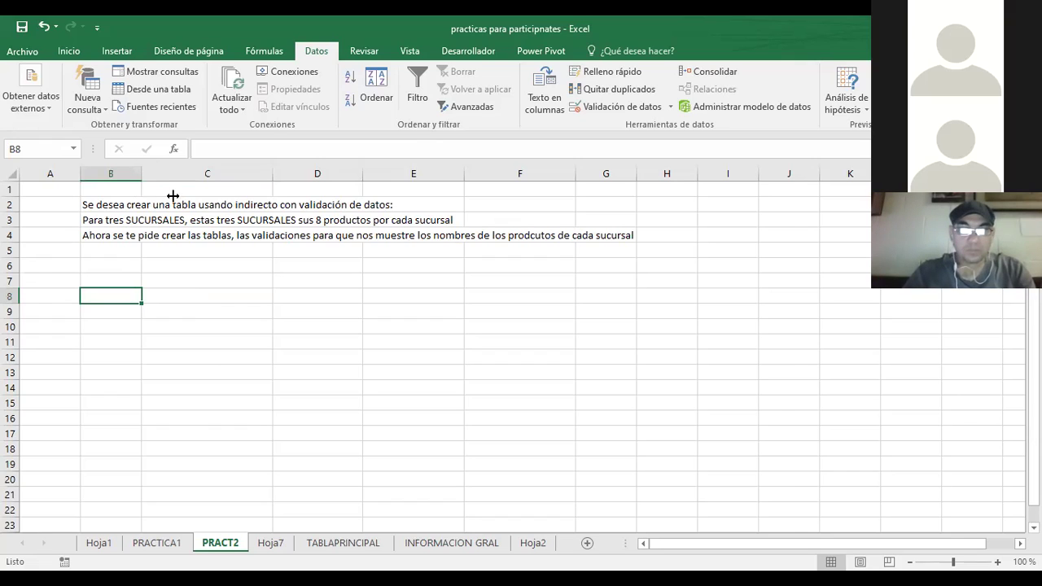
drag(173, 196, 178, 204)
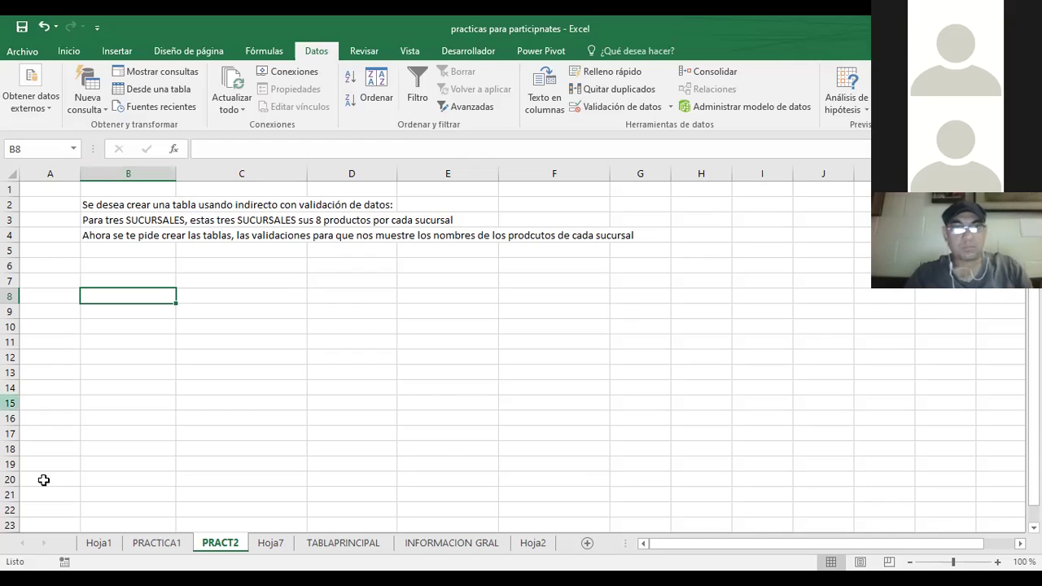
click(271, 544)
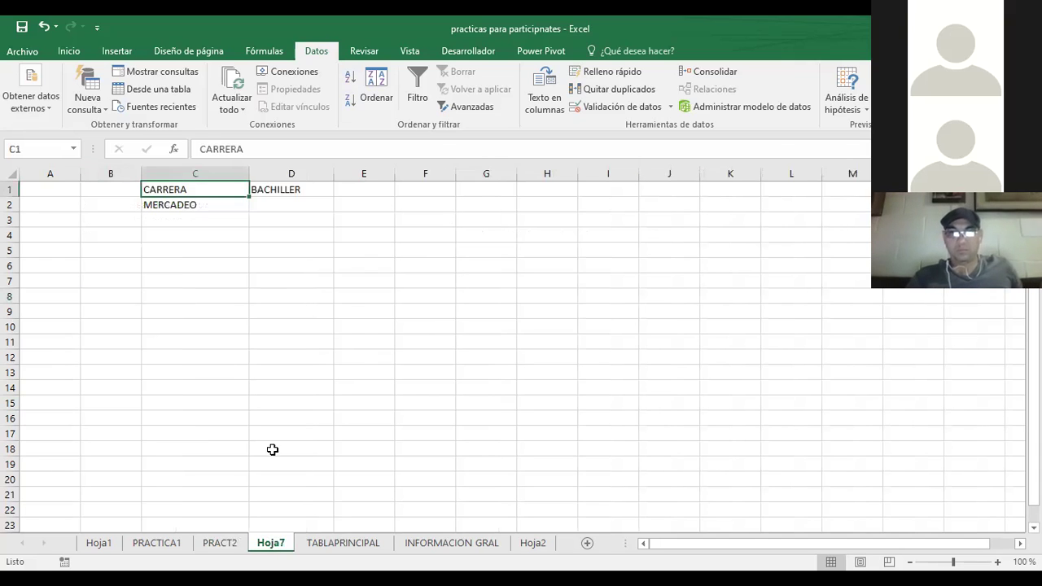
Step: Clear the old entries in rows 1–6 of Hoja7
click(9, 189)
drag(78, 251, 24, 266)
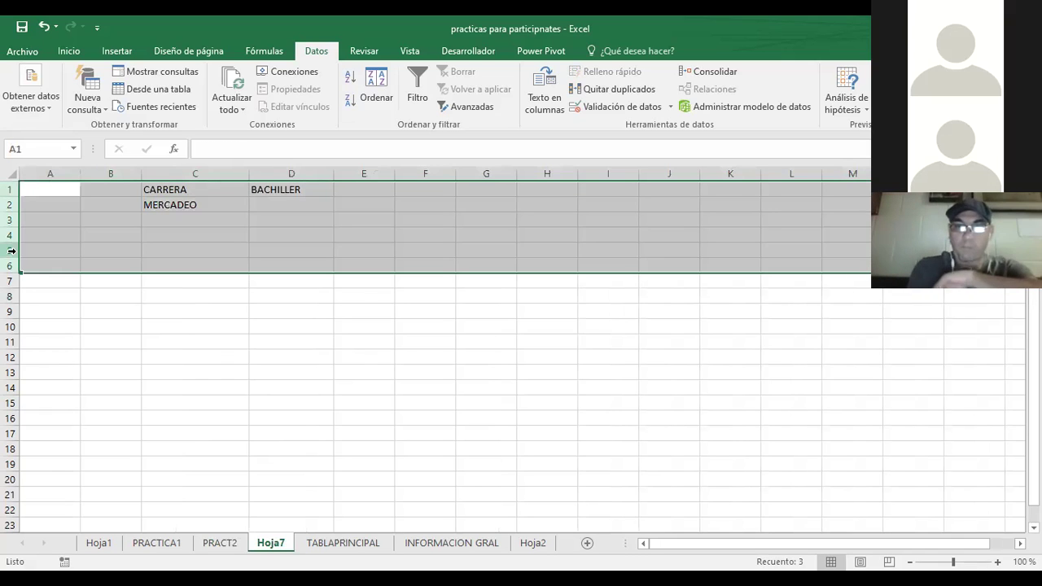
key(Delete)
Step: Enter branch headings MERLIOT, ESCALON and ANTIGUO in B2, C2 and D2
click(100, 210)
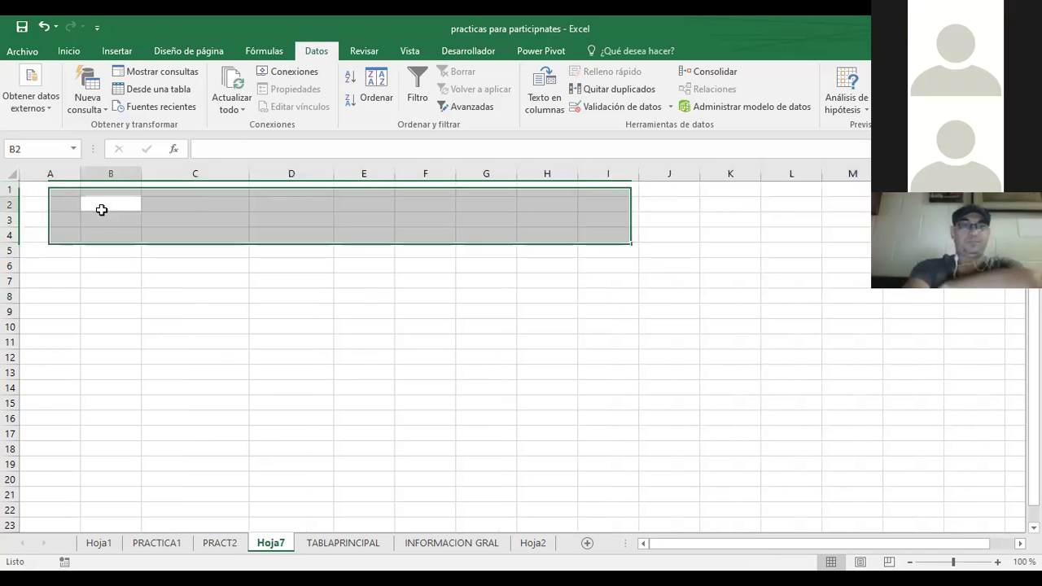
text(MERLIOT)
key(Return)
click(101, 209)
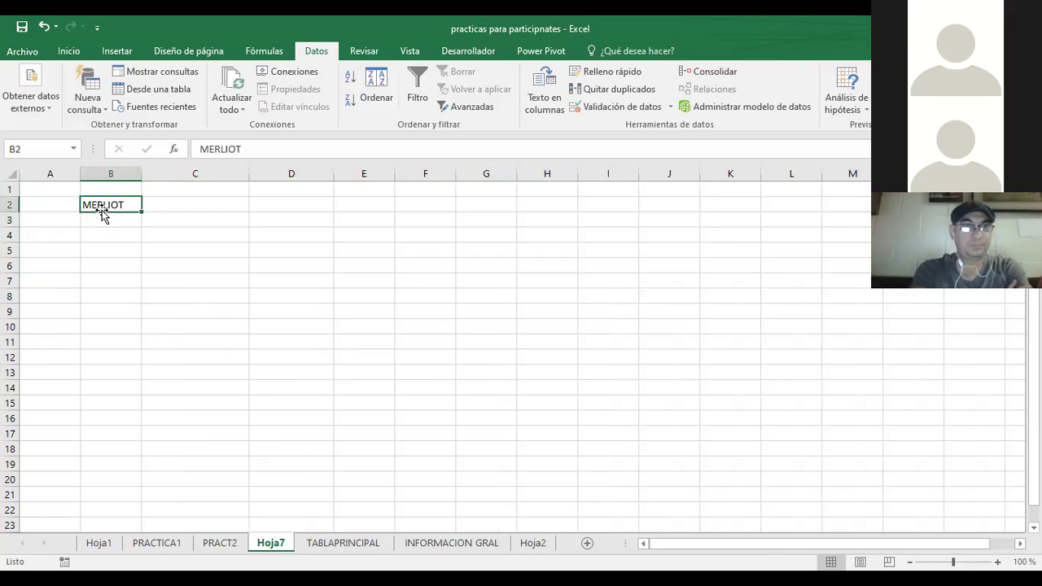
key(Right)
text(ESCALON)
key(Return)
key(Up)
key(Right)
text(A)
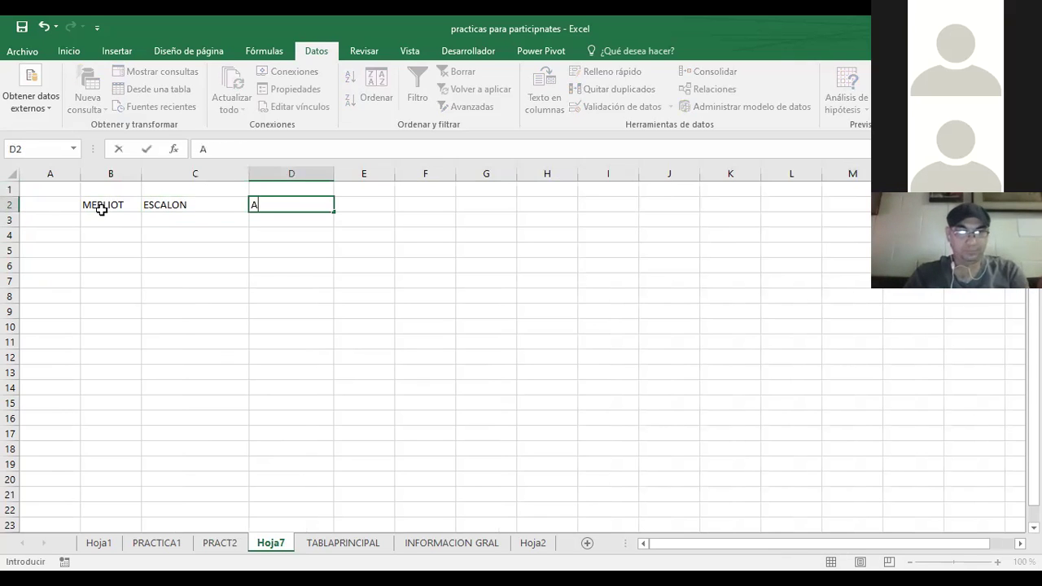
text(NTIGUO)
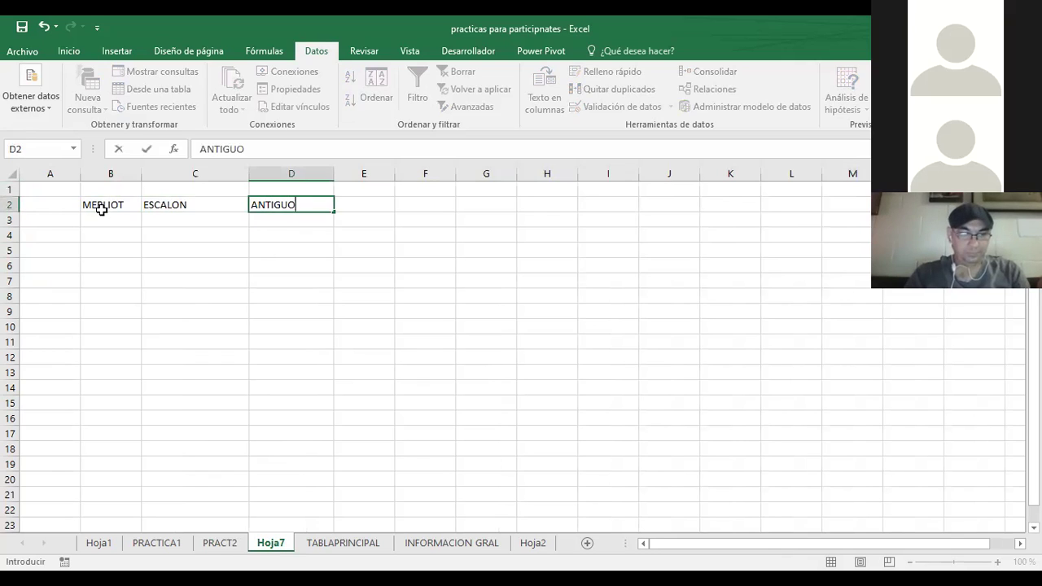
key(Return)
Step: Widen column B slightly to fit the MERLIOT heading
click(101, 209)
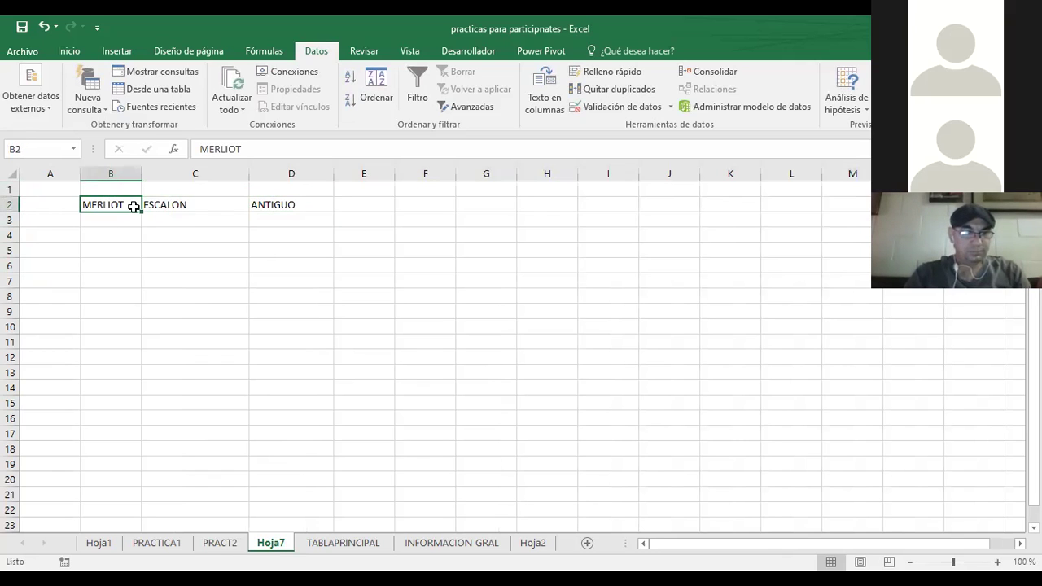
mouse_move(141, 174)
mouse_down()
mouse_move(160, 173)
mouse_move(139, 277)
mouse_up()
click(212, 280)
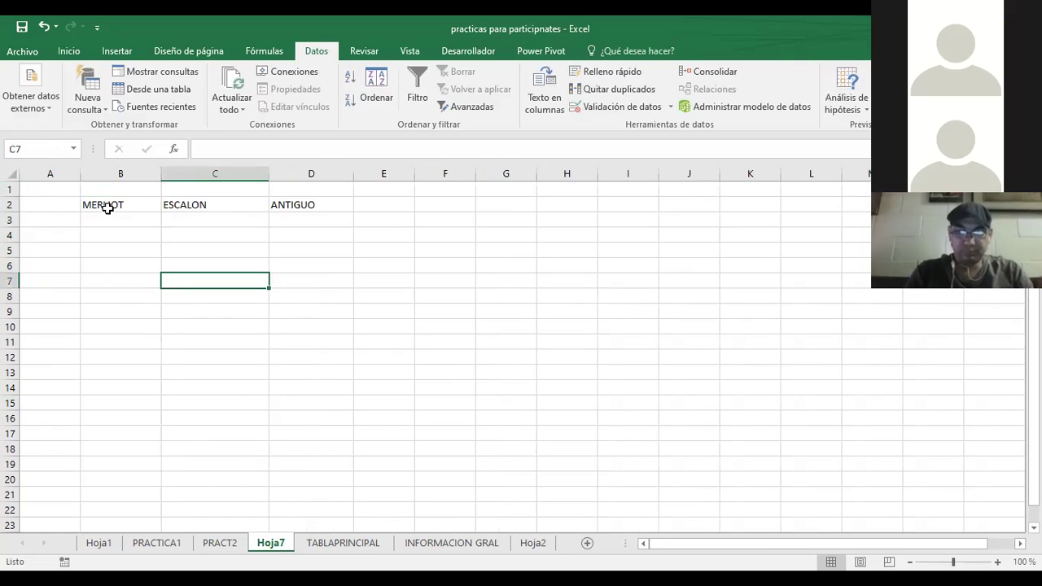
drag(109, 204, 104, 287)
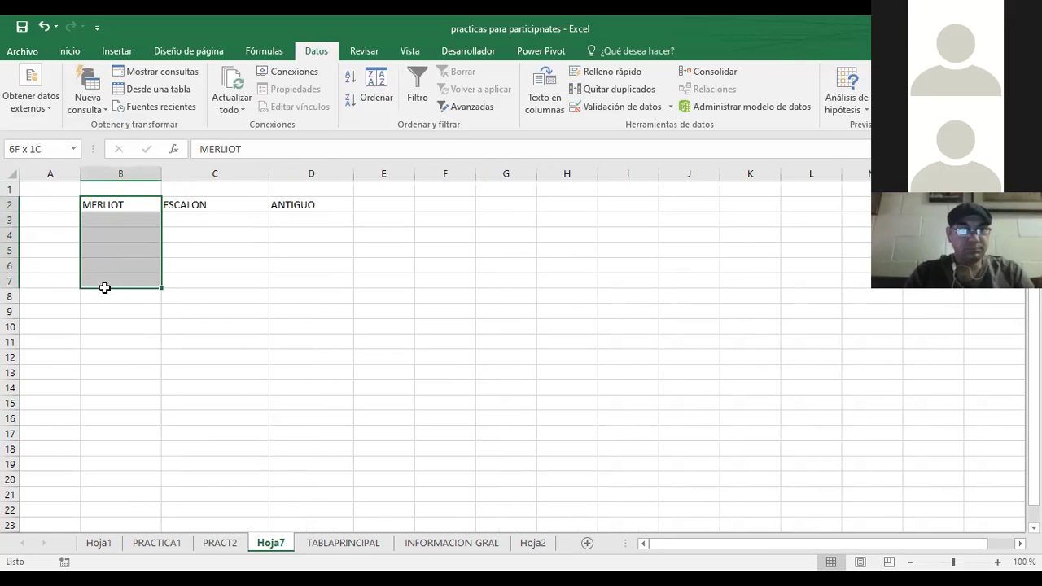
Step: Apply Todos los bordes to B2:B7, C2:C7 and D2:D7 in turn
click(68, 52)
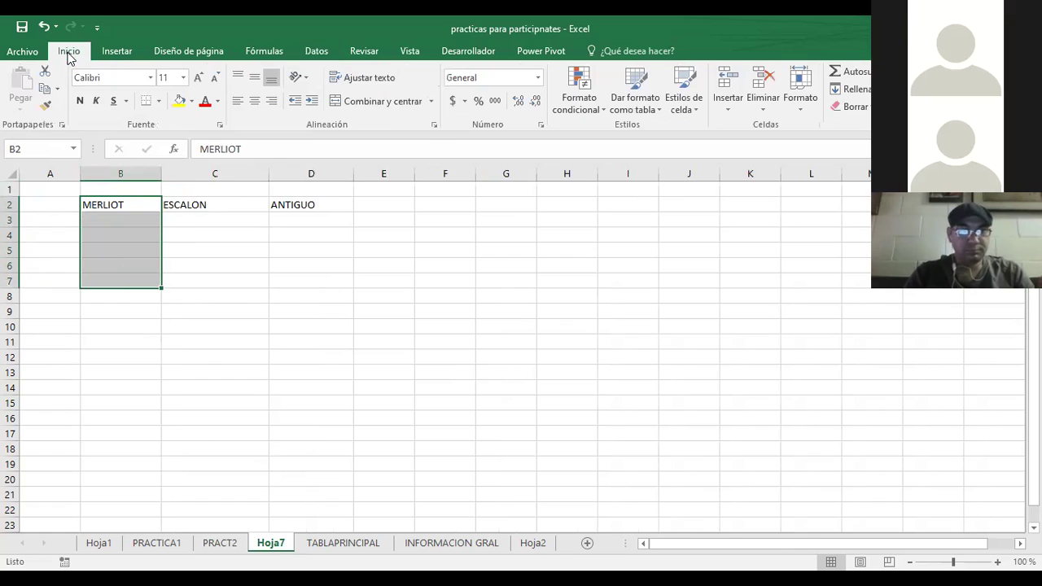
click(159, 101)
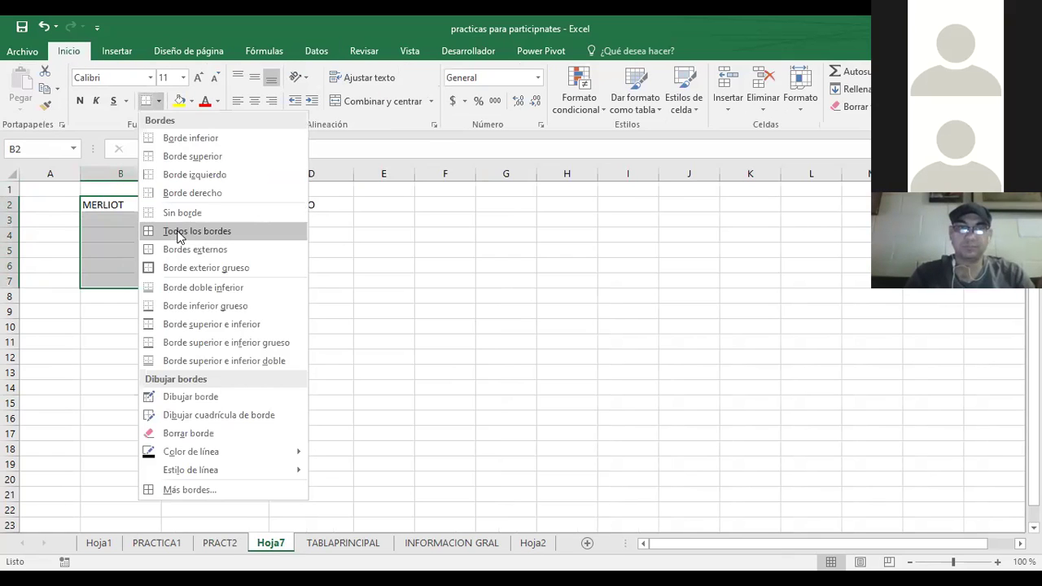
click(179, 236)
drag(215, 205, 216, 281)
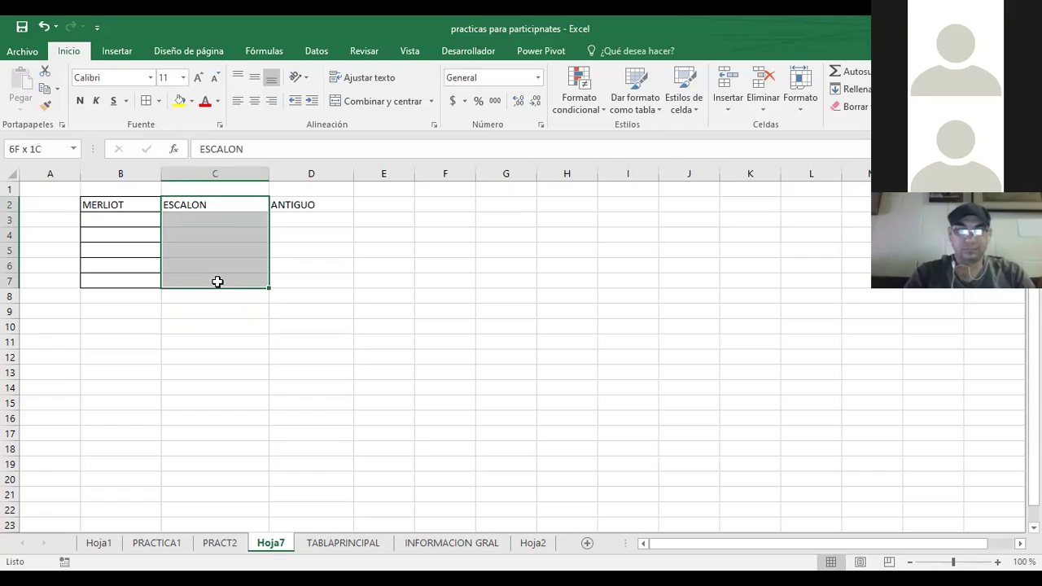
click(145, 101)
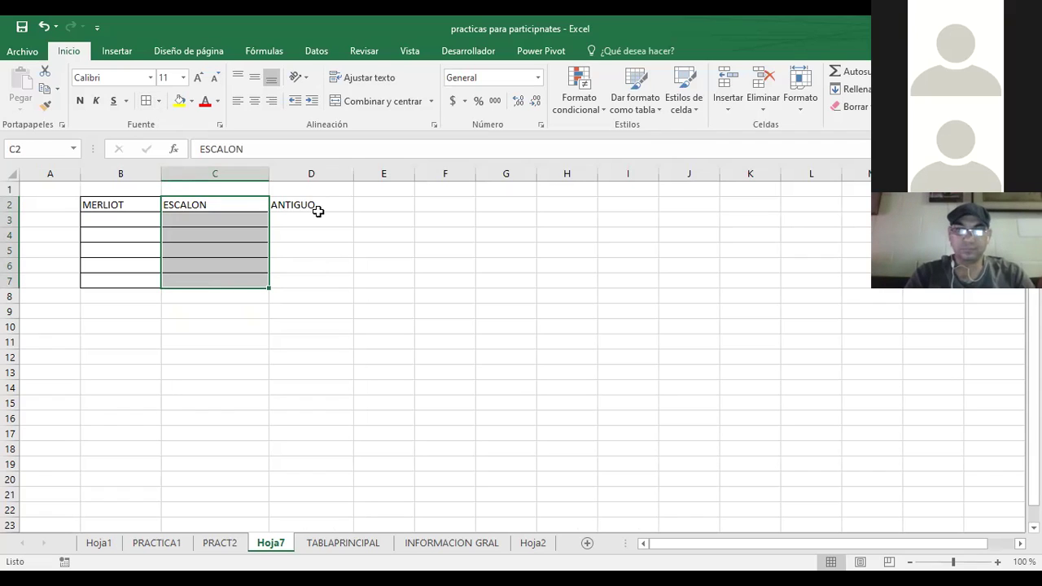
drag(319, 210, 318, 286)
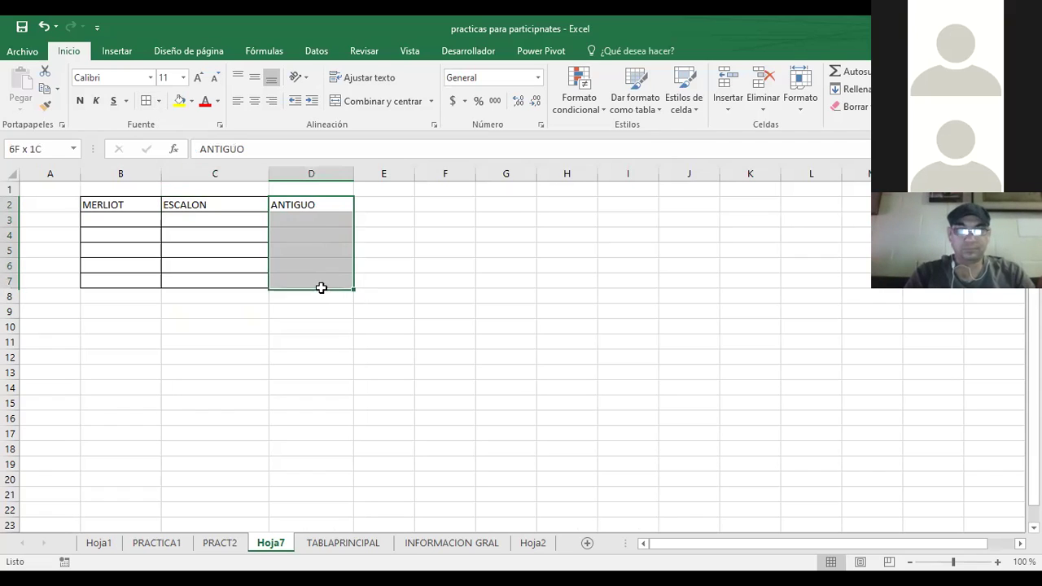
click(145, 101)
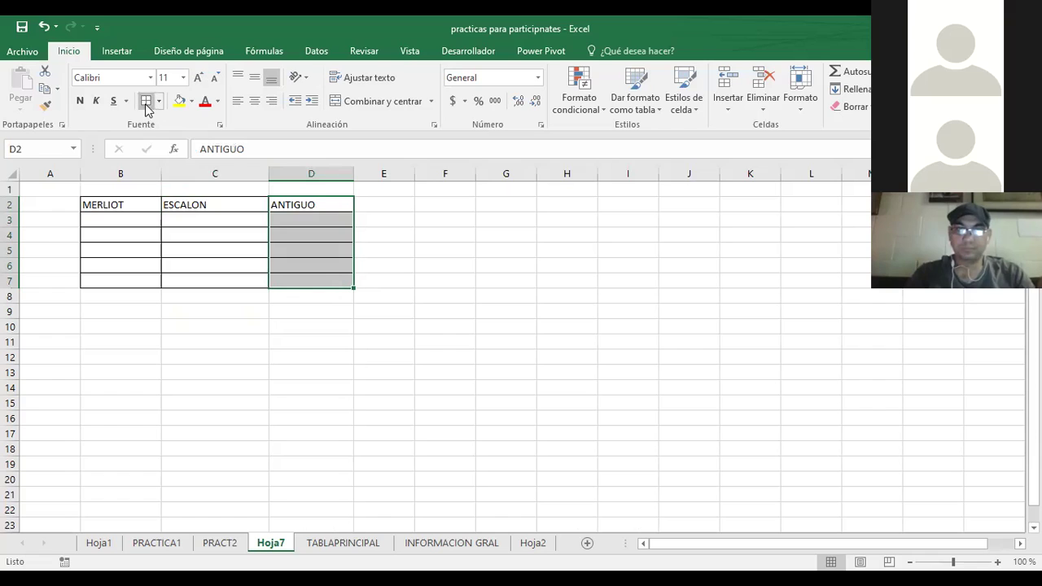
click(440, 262)
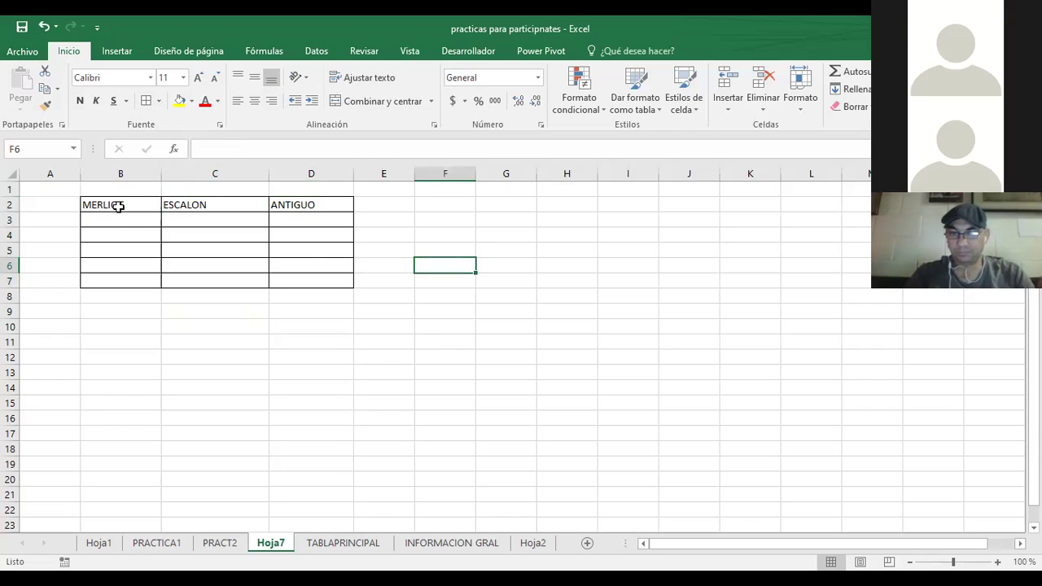
click(102, 204)
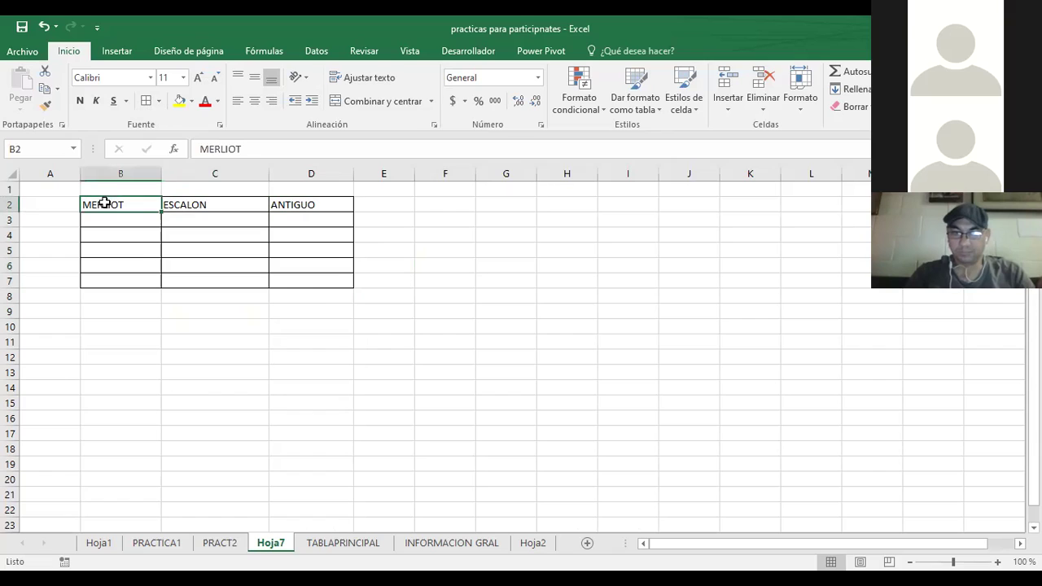
Step: Enter ZAPATOS and CAMISAS in B3:B4 under MERLIOT
click(126, 220)
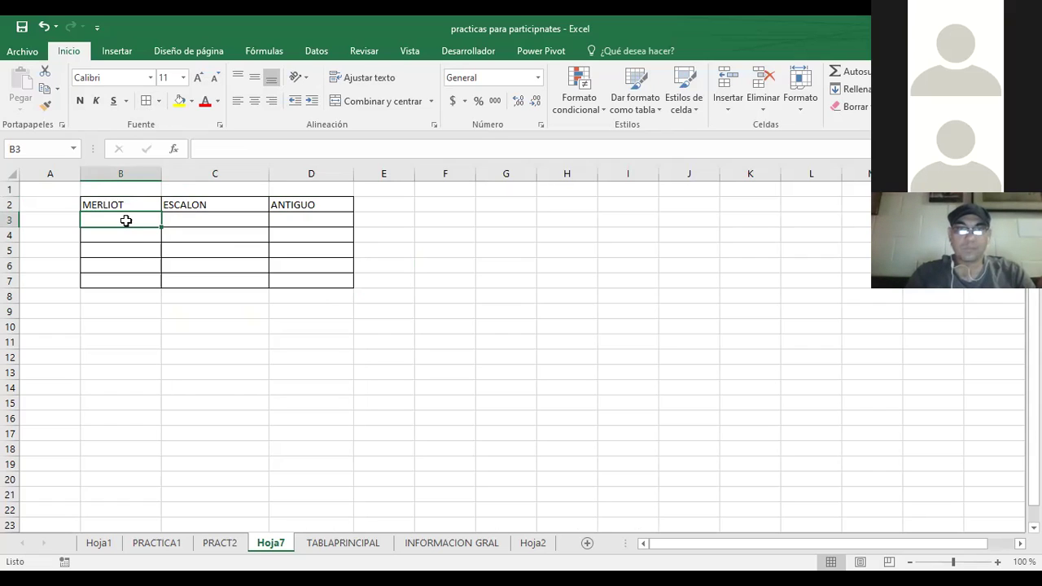
text(ZAPATO)
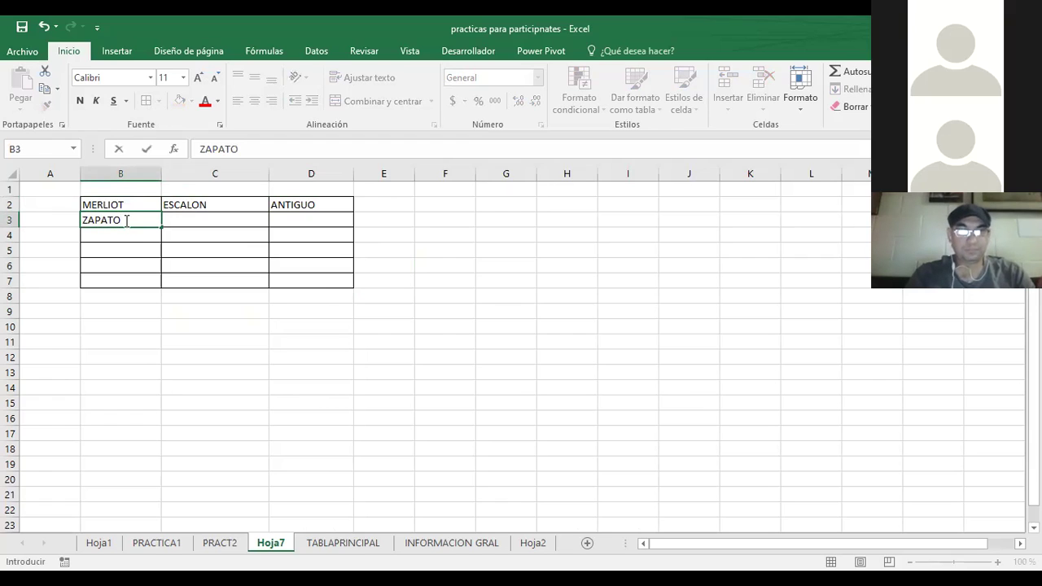
key(Return)
text(CAMISAS)
key(BackSpace)
text(S)
key(Return)
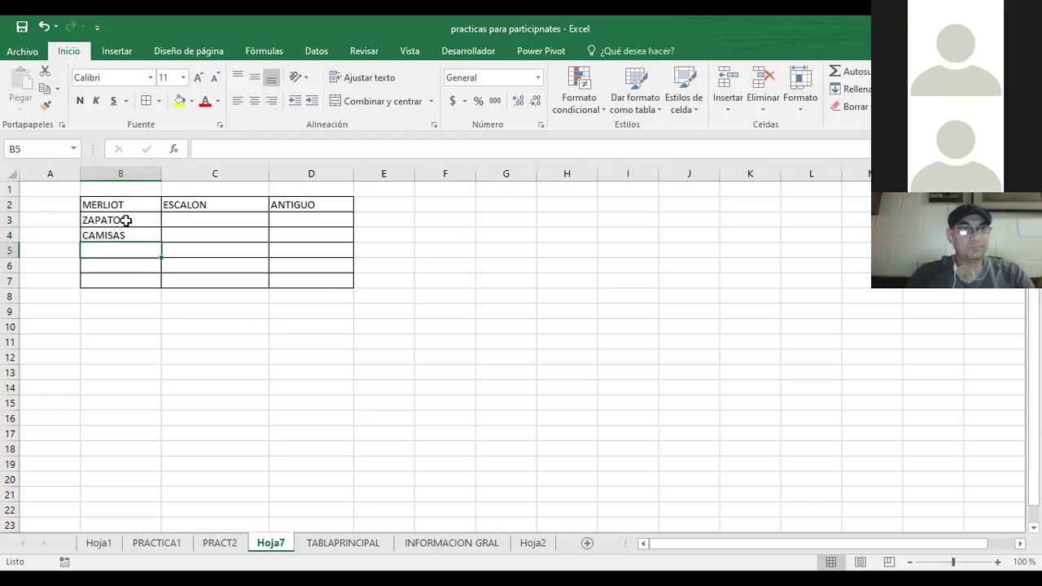
Step: Add PANTALONES, SUDADERAS and BUFANDAS in B5:B7 to complete the MERLIOT list
text(PANTA)
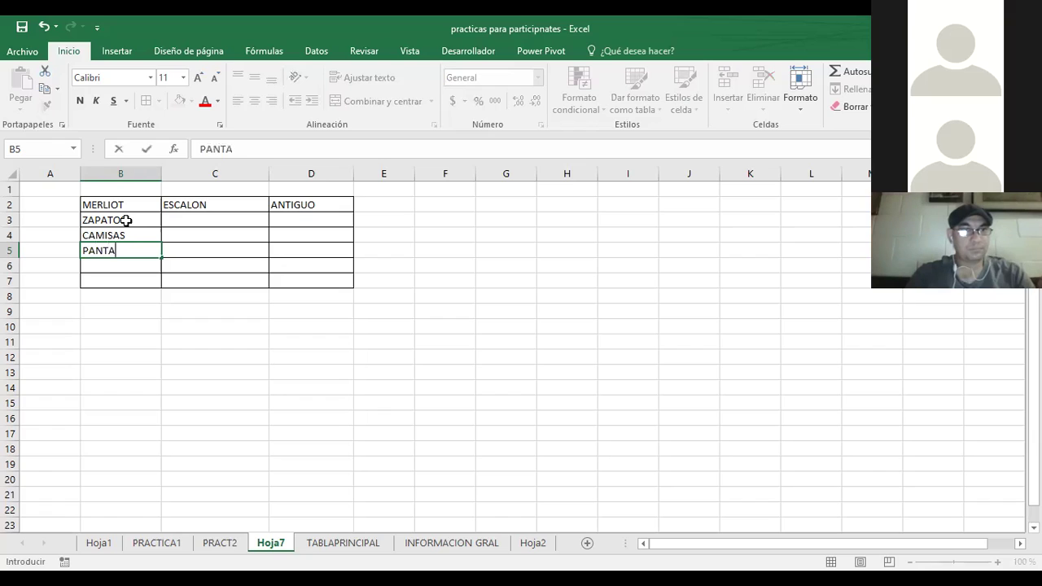
text(O)
key(BackSpace)
text(ONES)
key(Return)
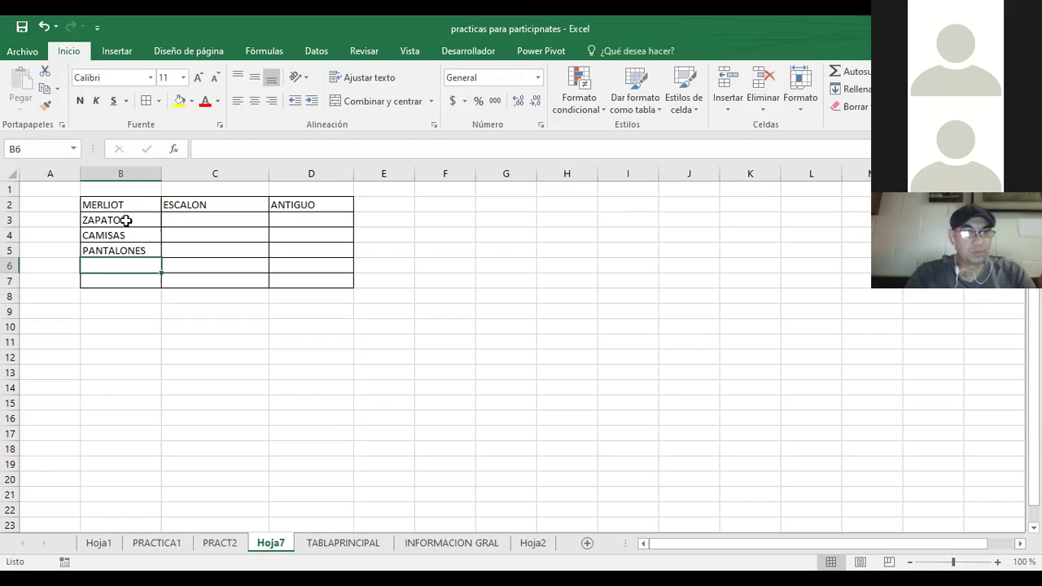
text(SUDADERAS)
key(Return)
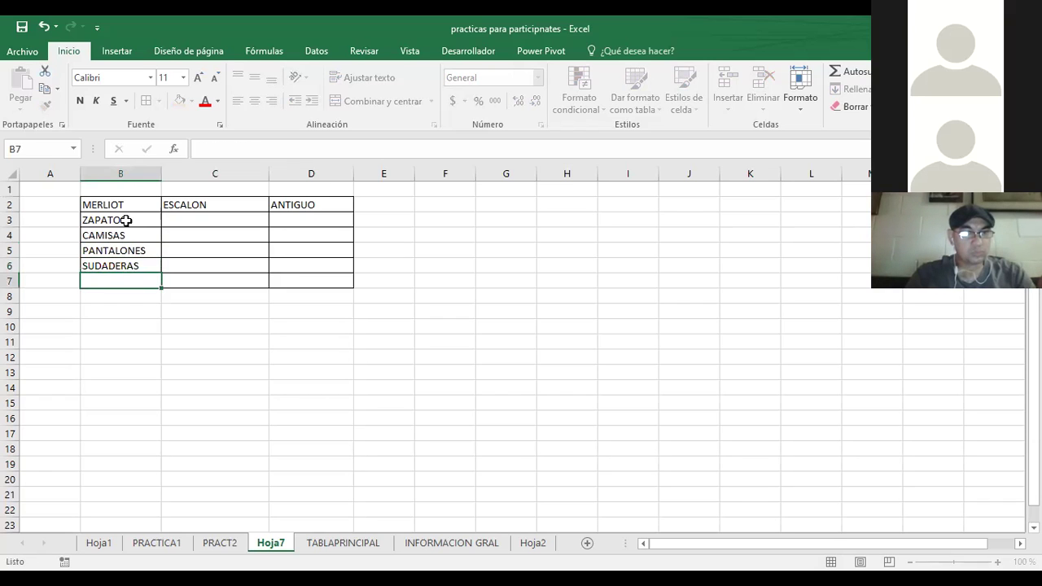
text(BUFANDAS)
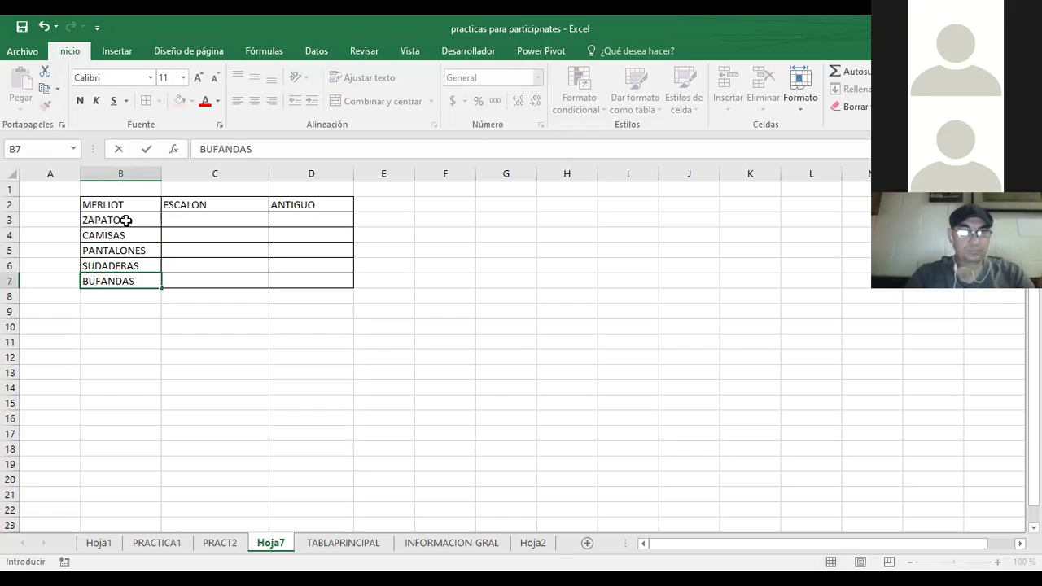
key(Return)
click(126, 221)
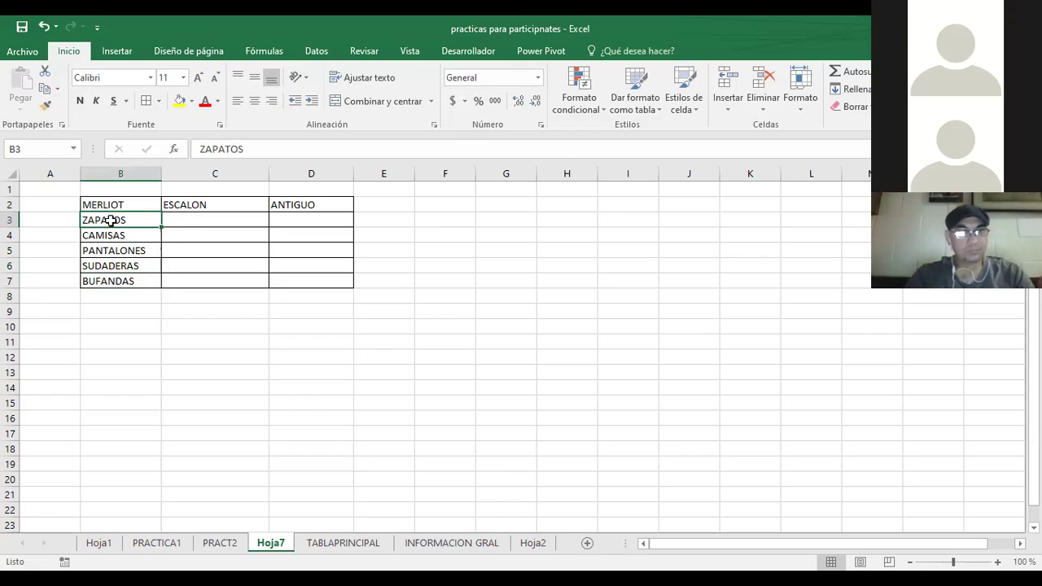
drag(111, 221, 122, 281)
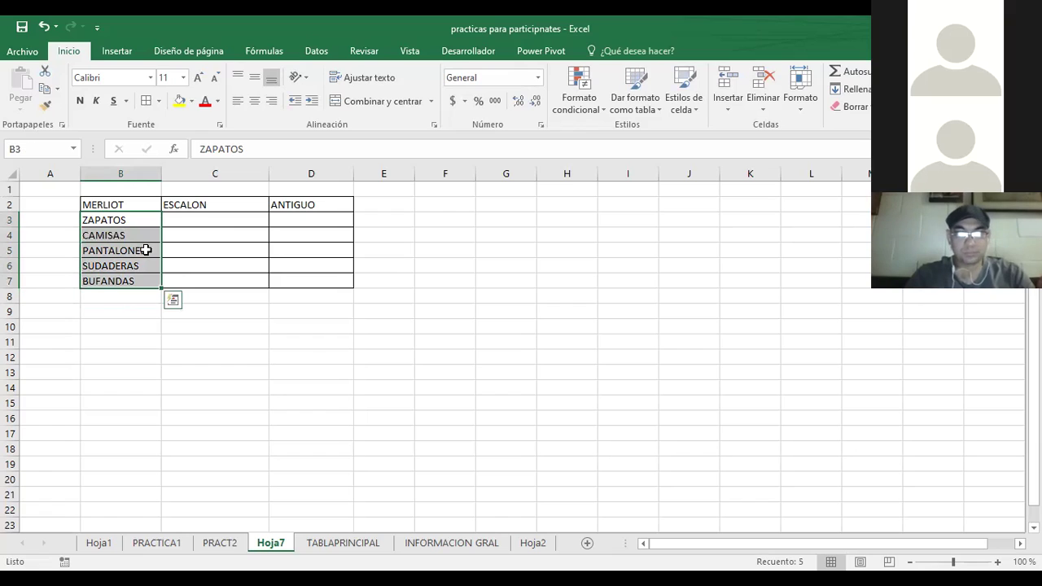
click(214, 223)
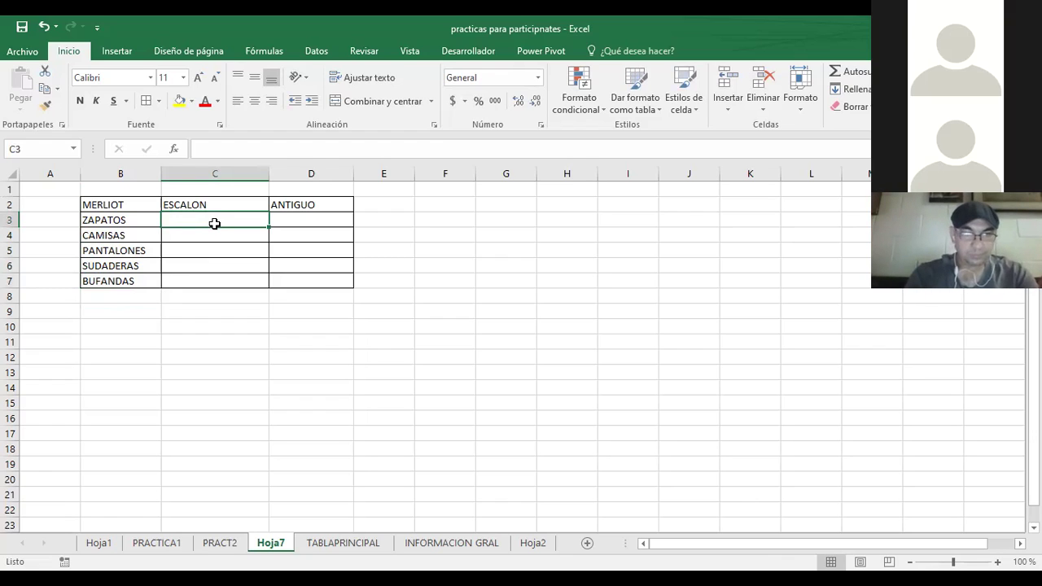
Step: Enter SANDALIAS in C3 and MAQUILLAJES in C4, fixing the typo in SANDALIAS
text(SANDLIAS)
key(BackSpace)
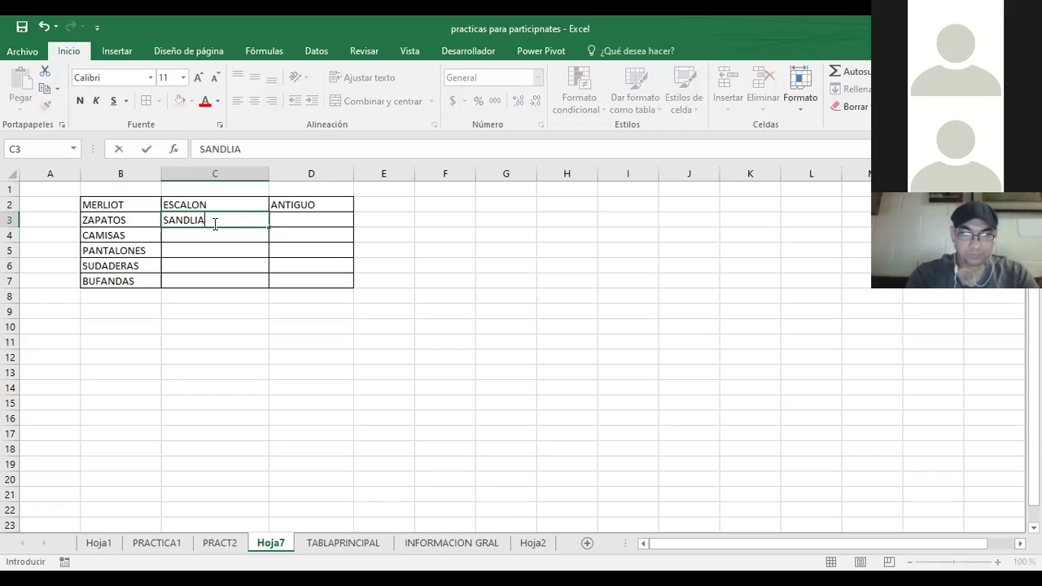
text(ALIAS)
key(Return)
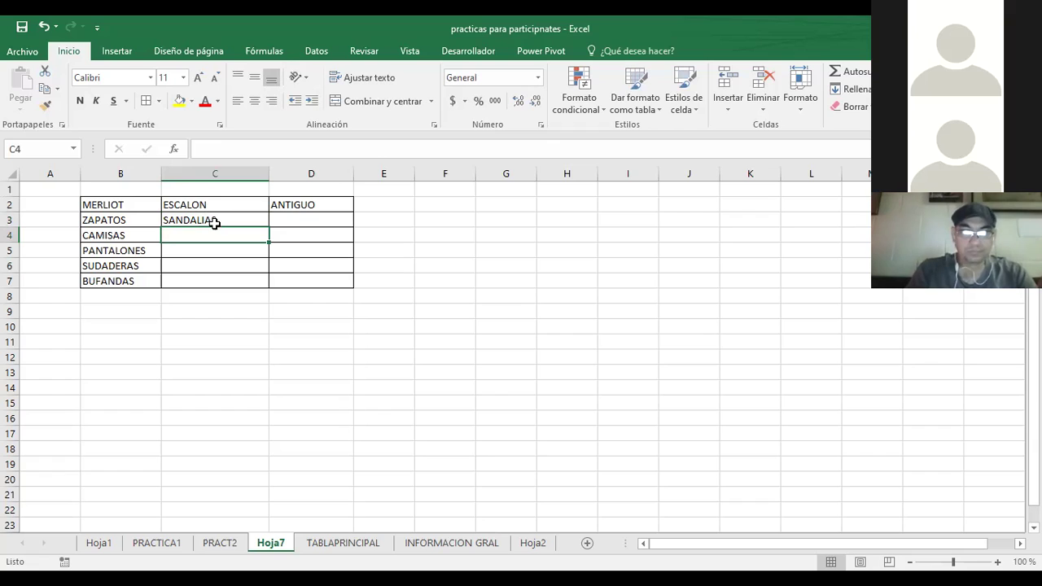
text(M)
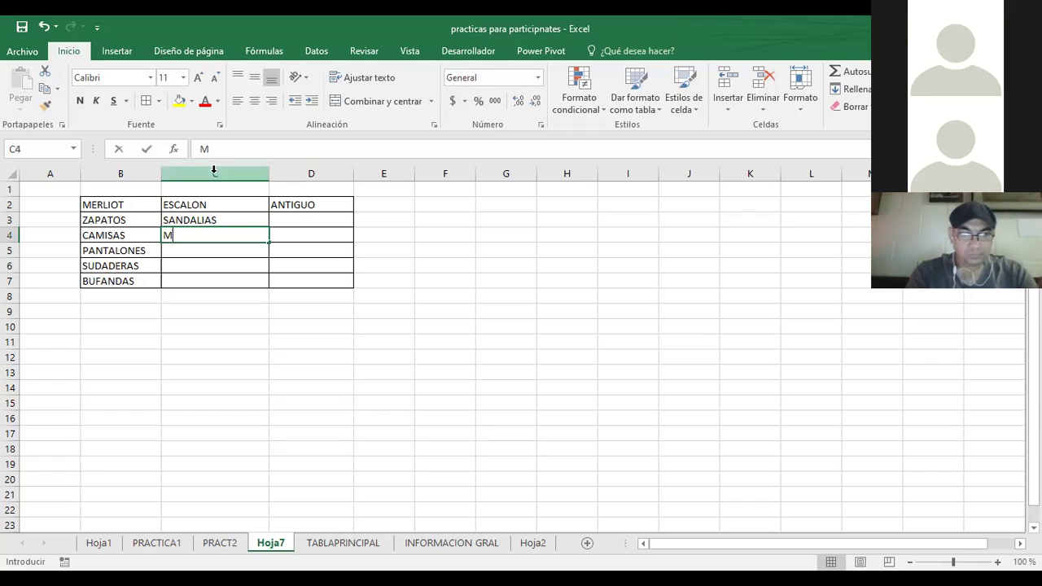
text(AQUILLAJES)
key(Return)
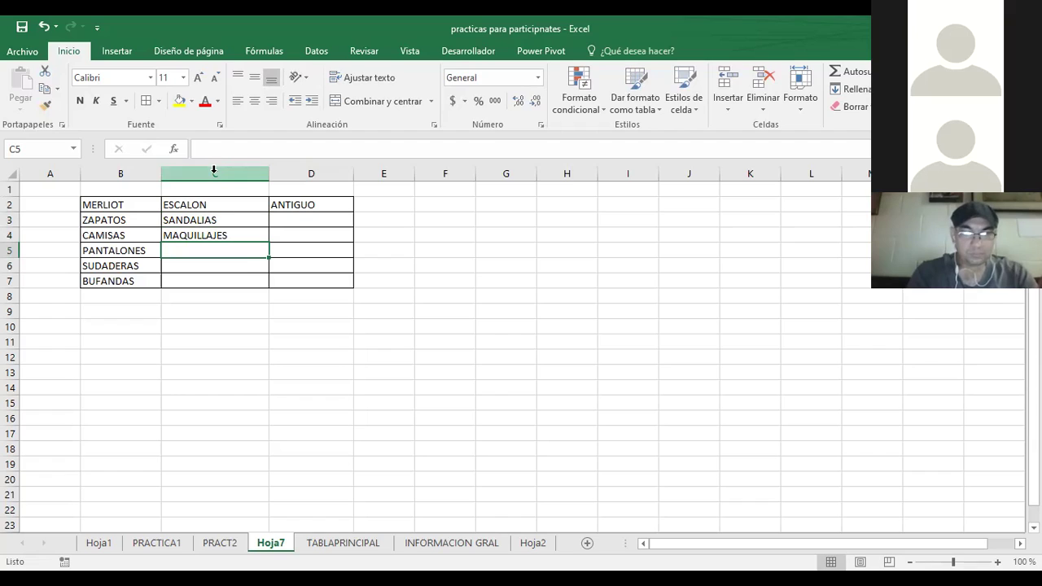
Step: Fill C5:C7 with PERFUMES, GUANTES and DESODORANTES under ESCALON
text(LOCION)
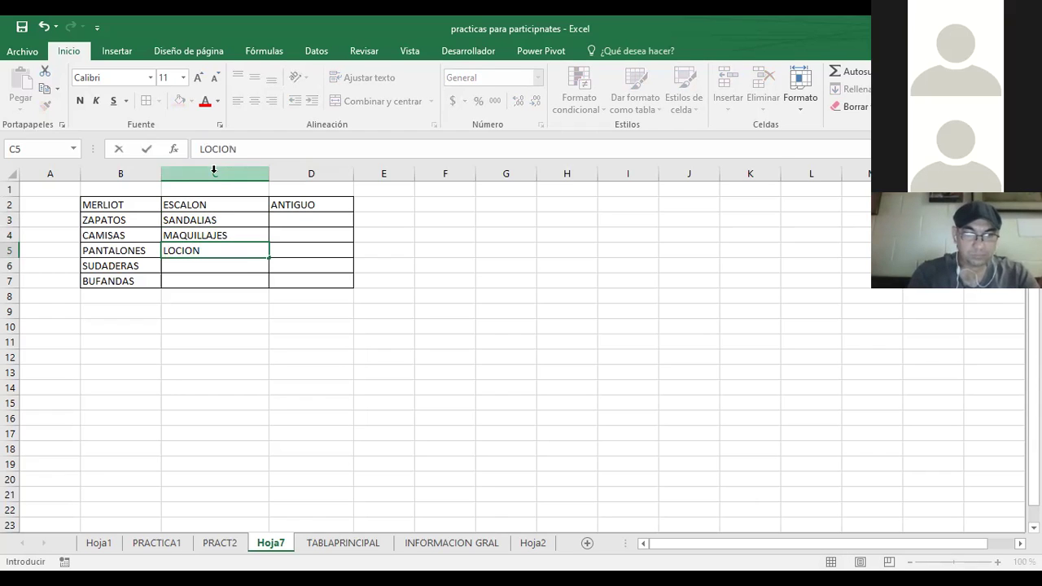
key(BackSpace)
key(BackSpace)
key(BackSpace)
key(BackSpace)
key(BackSpace)
text(RFUMES)
key(Return)
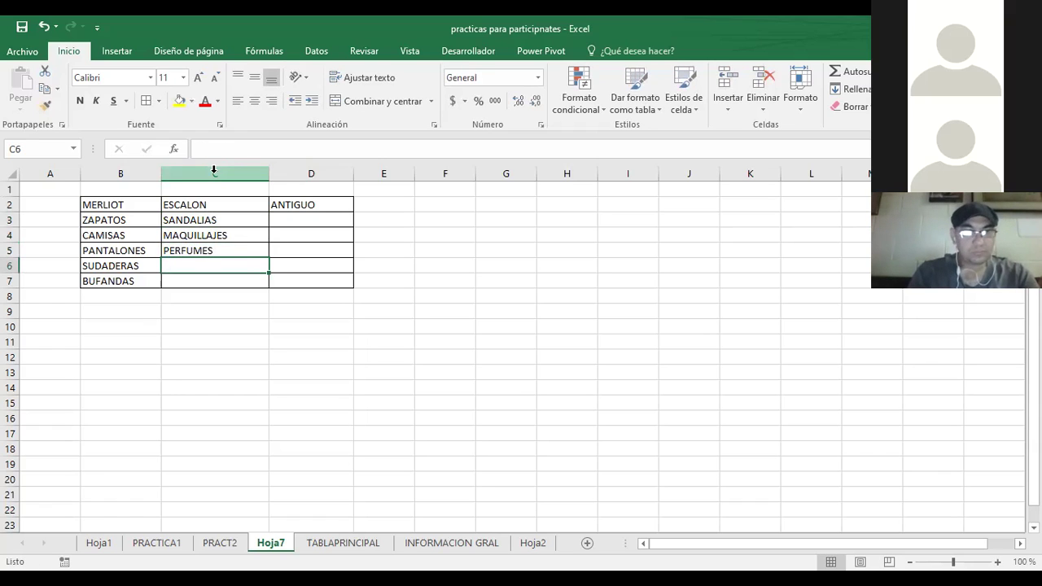
text(G)
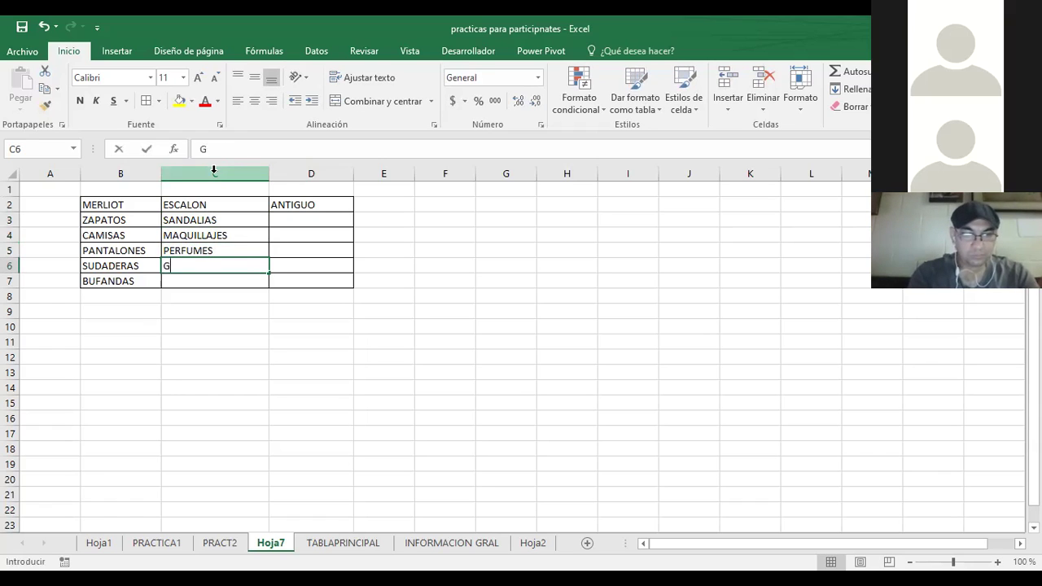
text(UANTES)
key(Return)
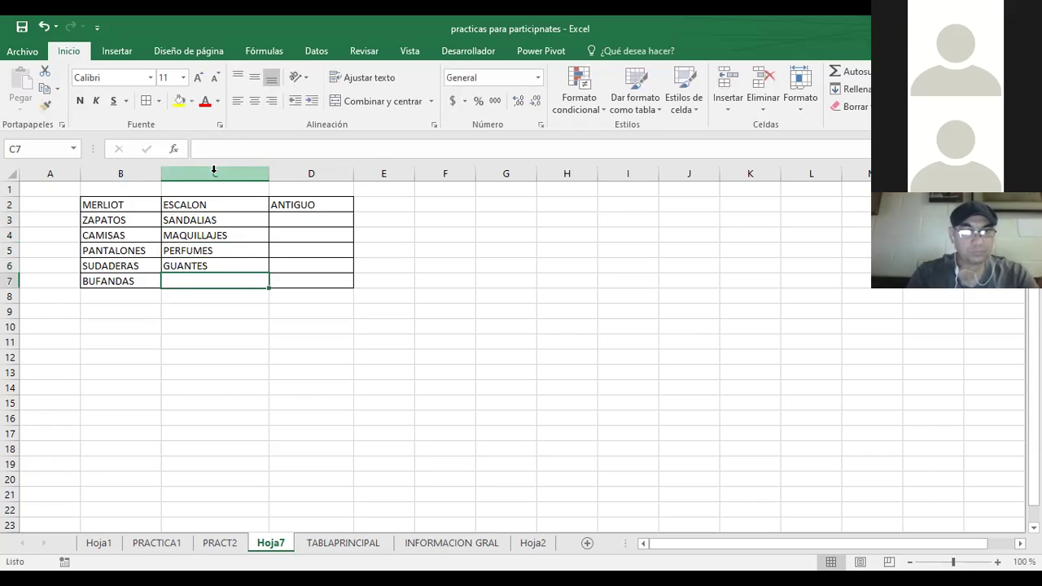
text(DESO)
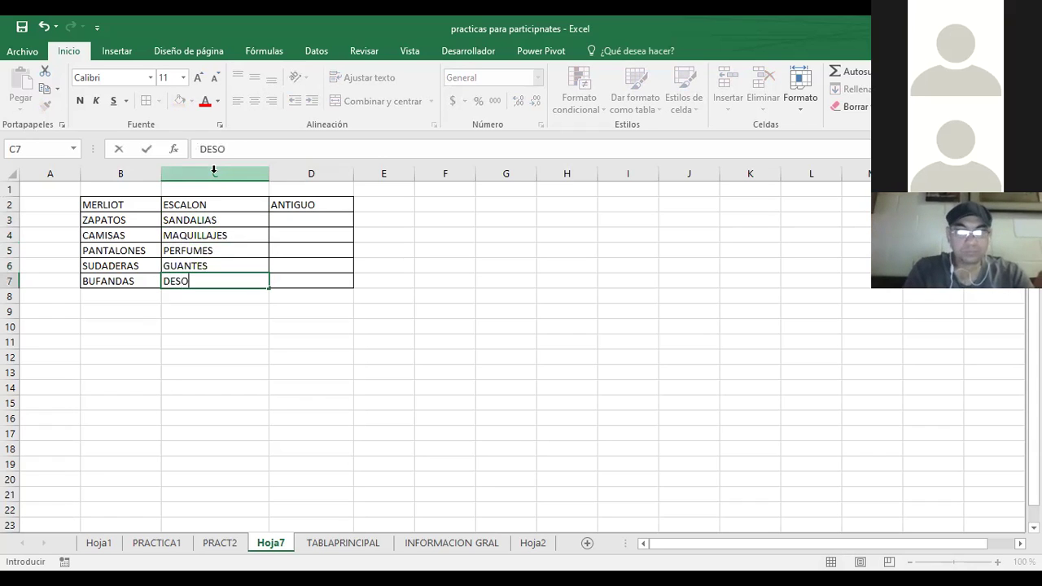
text(DORANTES)
key(Return)
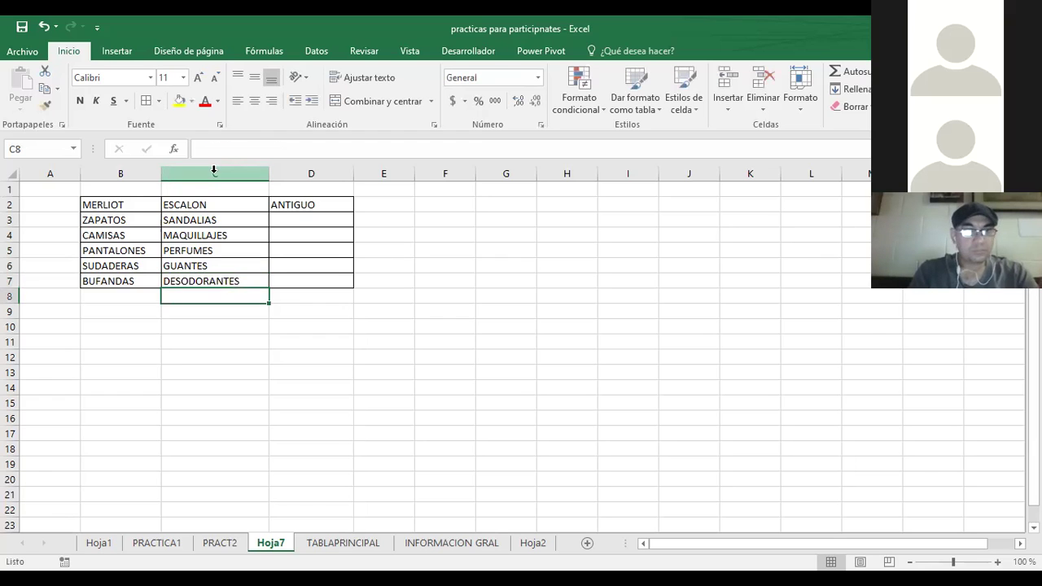
key(Up)
key(Up)
key(Up)
key(Up)
key(Up)
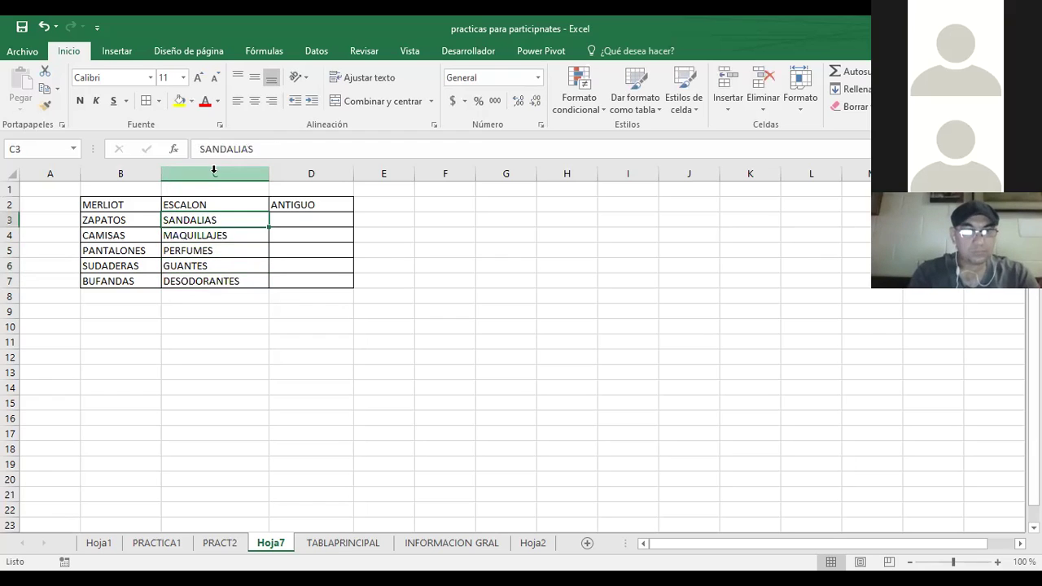
Step: Enter GORRAS, LENTES, CELULARES, AUDIFONOS and PULSERAS in D3:D7 under ANTIGUO
key(Right)
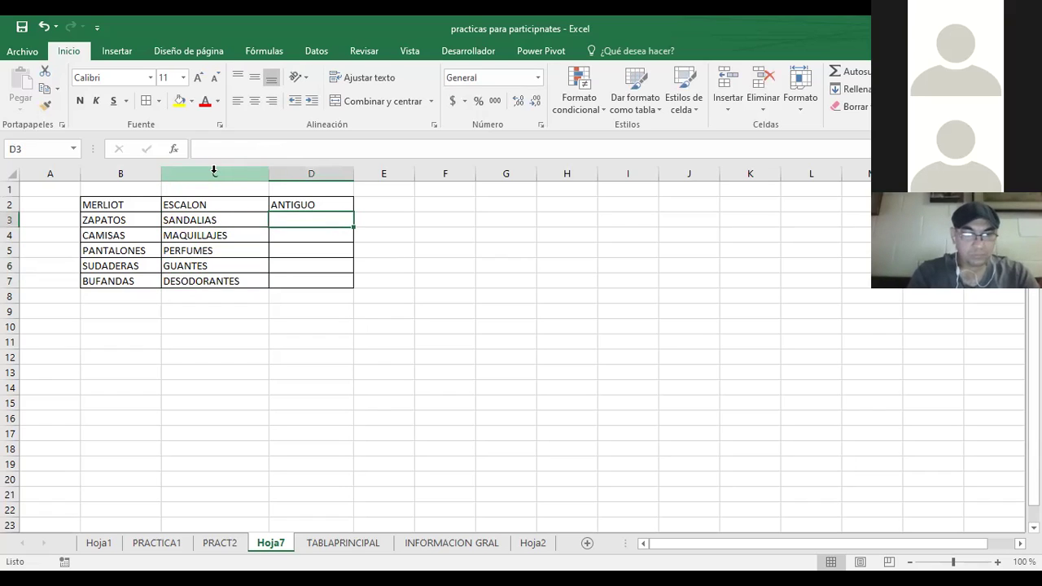
text(GORRA)
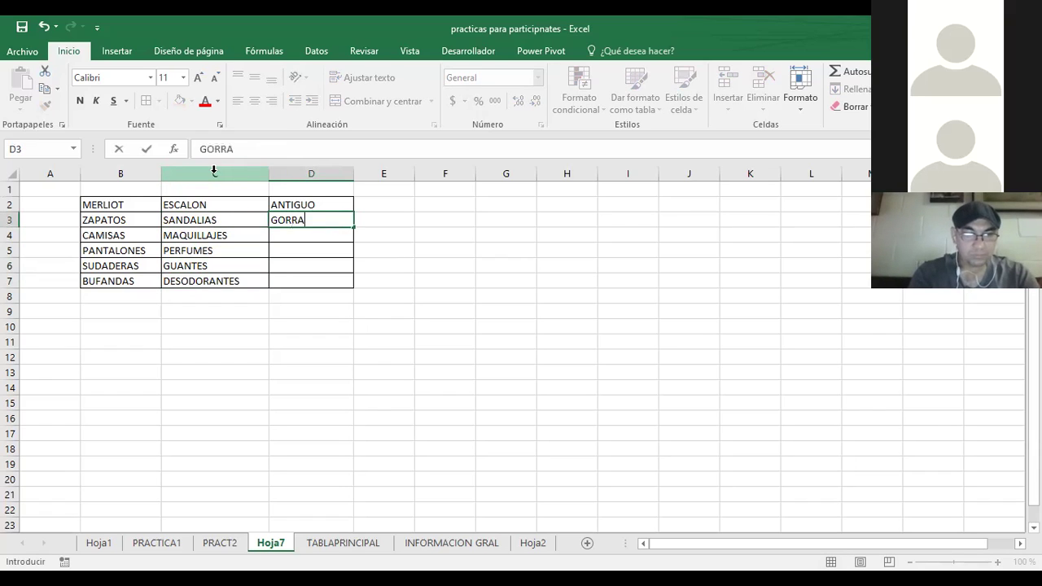
text(S)
key(Return)
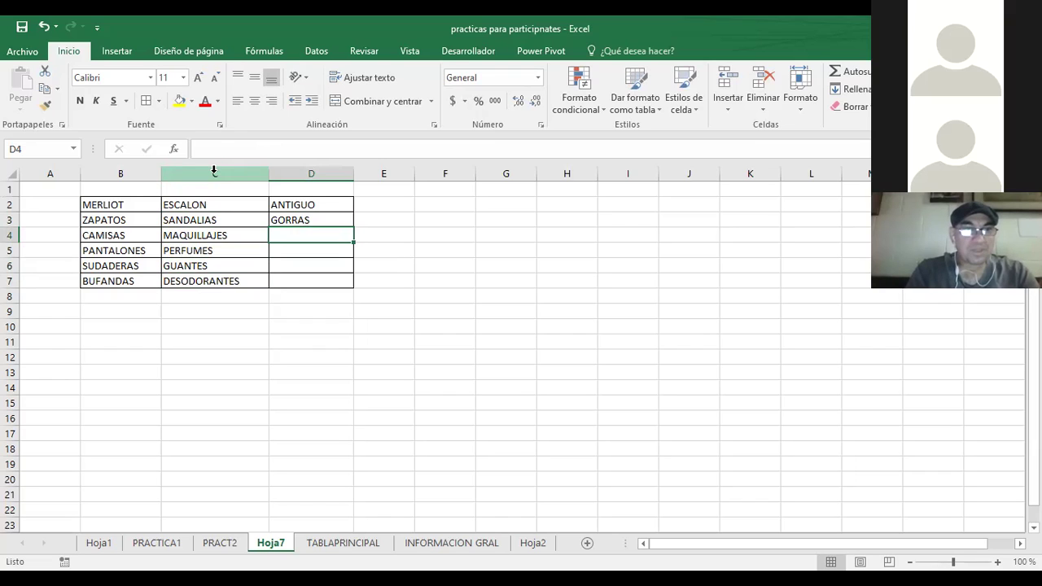
text(LENTES)
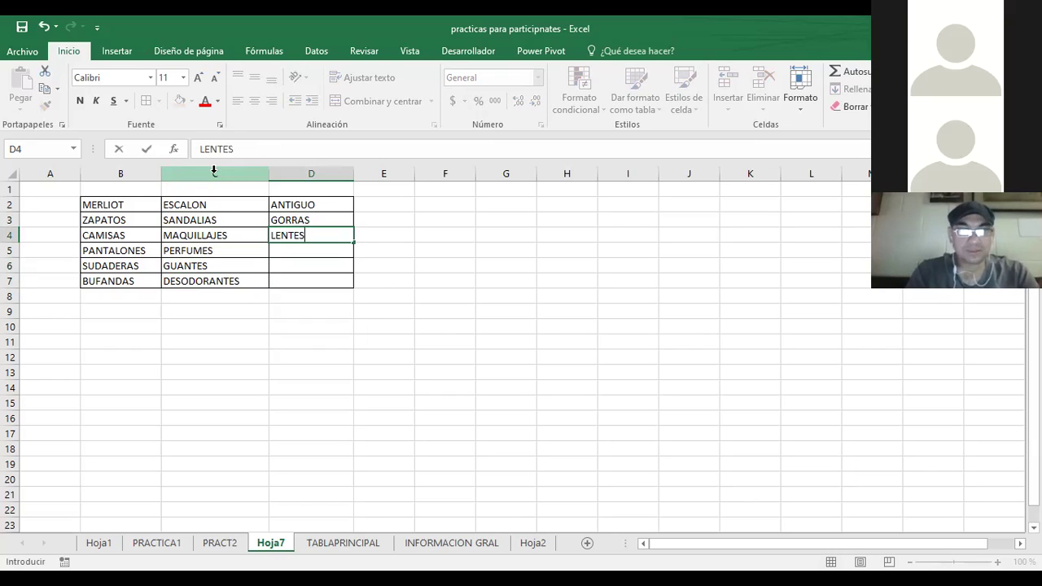
key(Return)
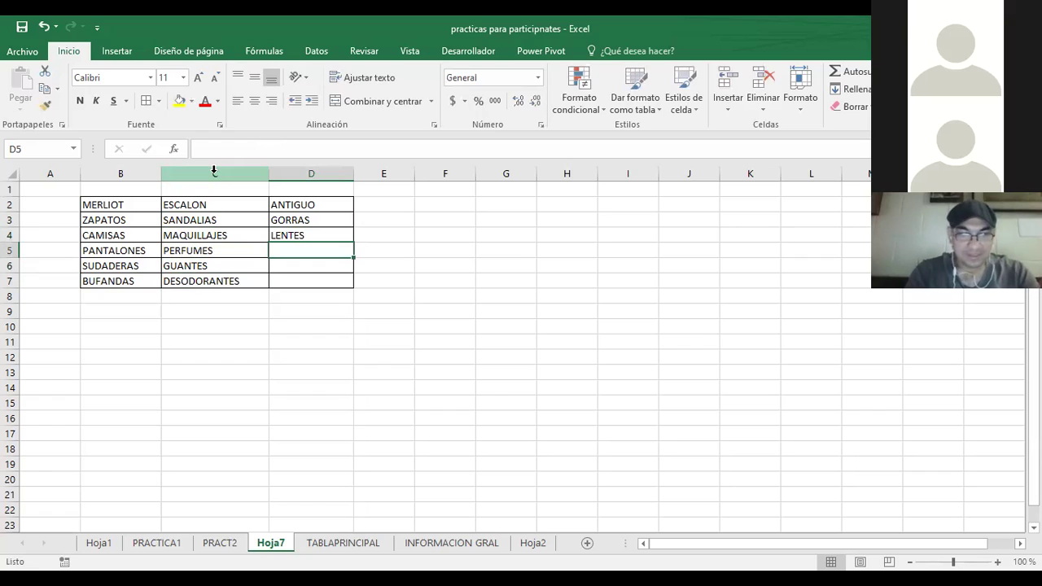
text(CELULARES)
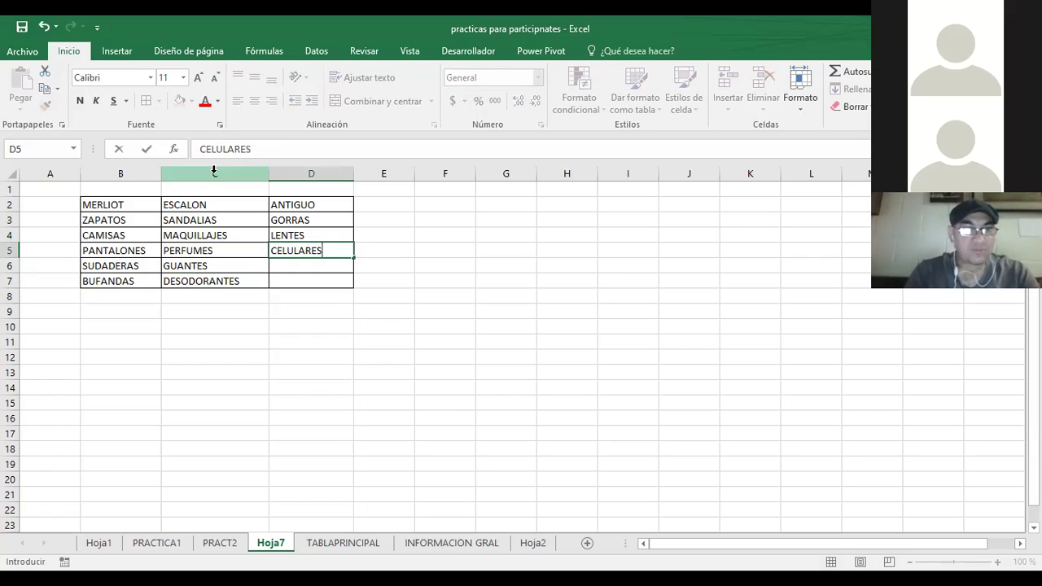
key(Return)
text(AUDIFONOS)
key(Return)
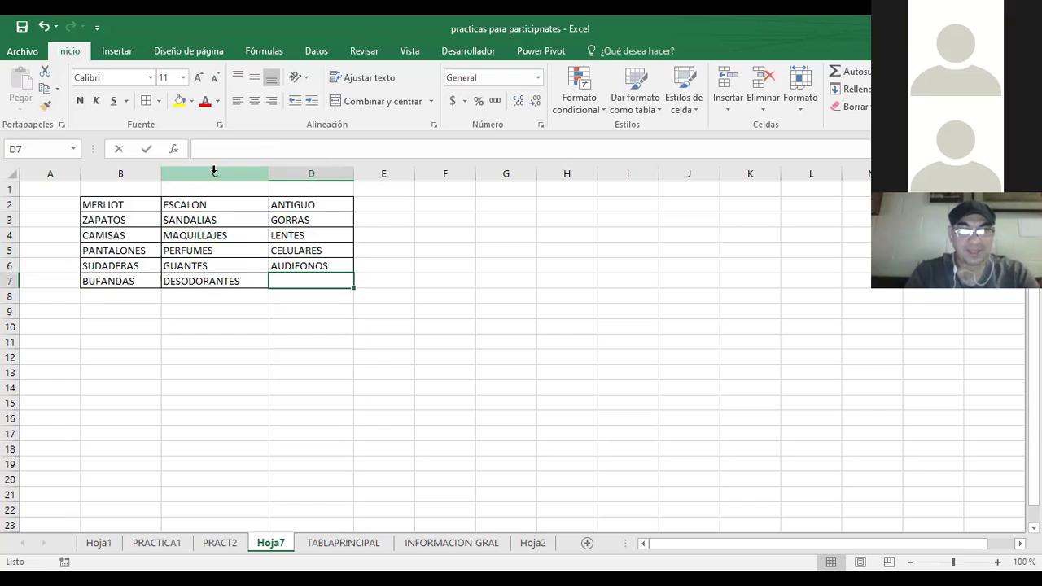
text(PULSE)
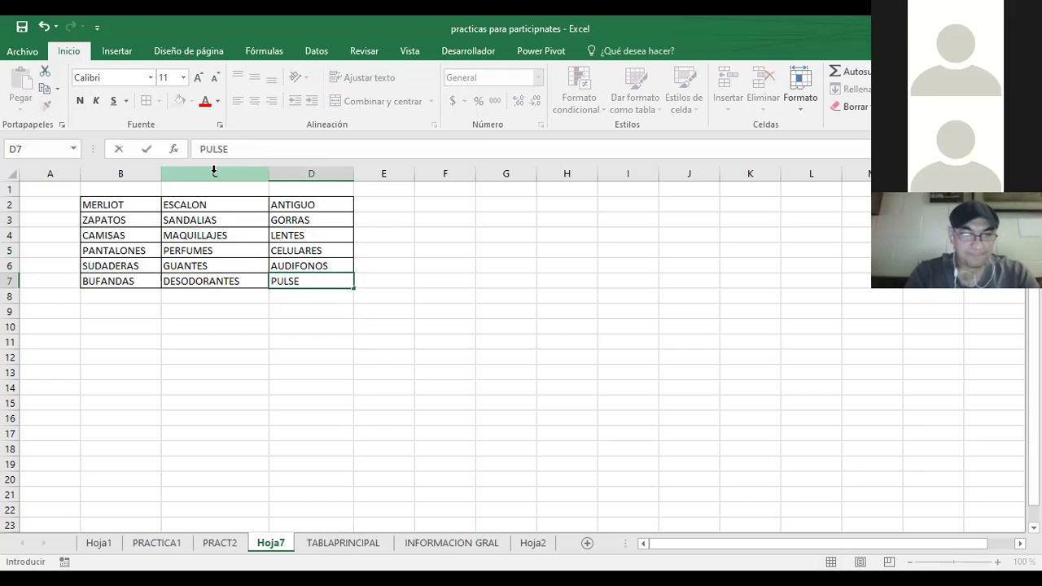
text(RAS)
key(Return)
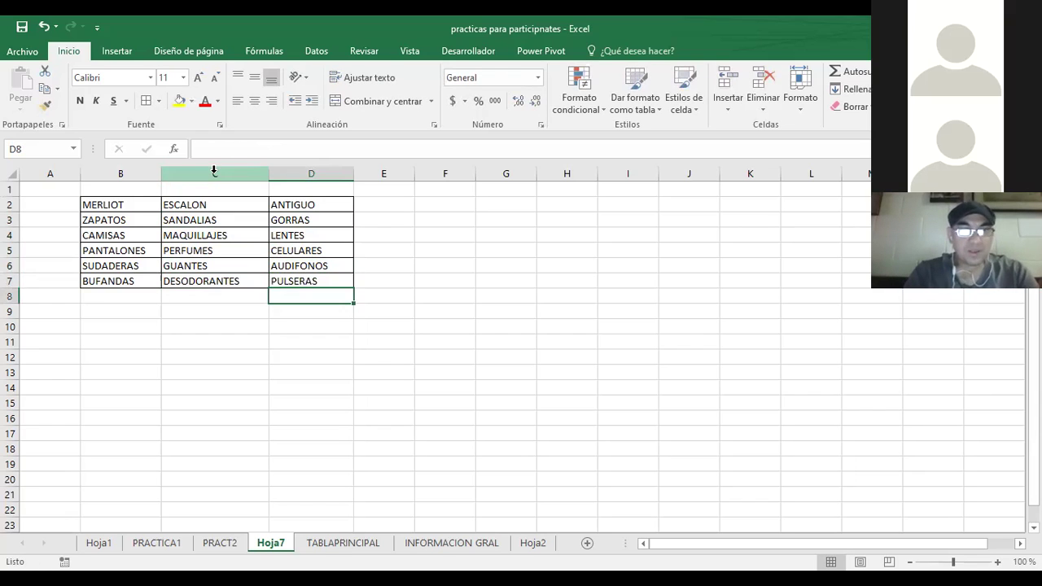
click(194, 386)
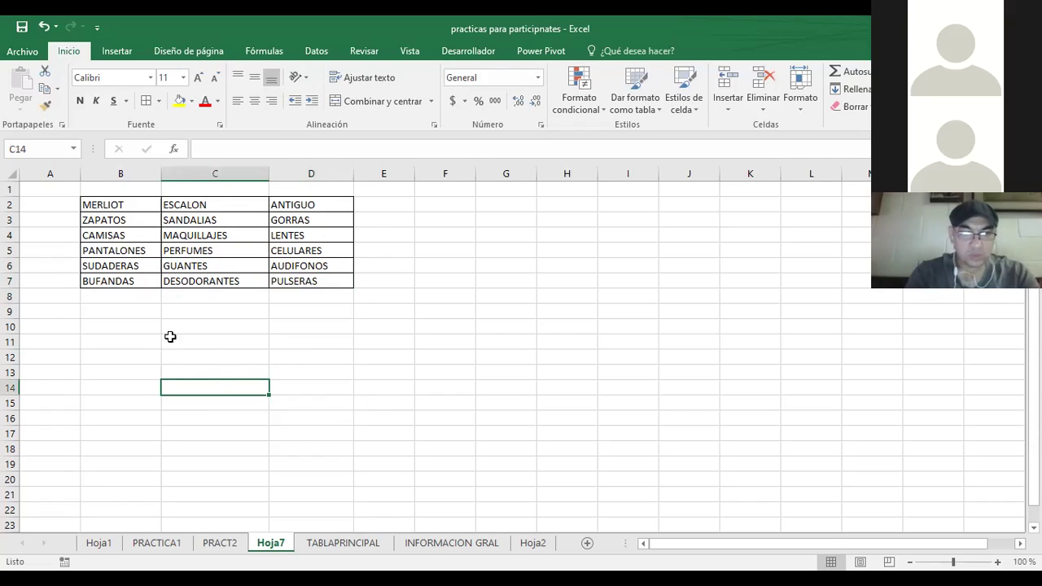
Step: Add a new blank sheet Hoja3 and move it before Hoja7
click(121, 341)
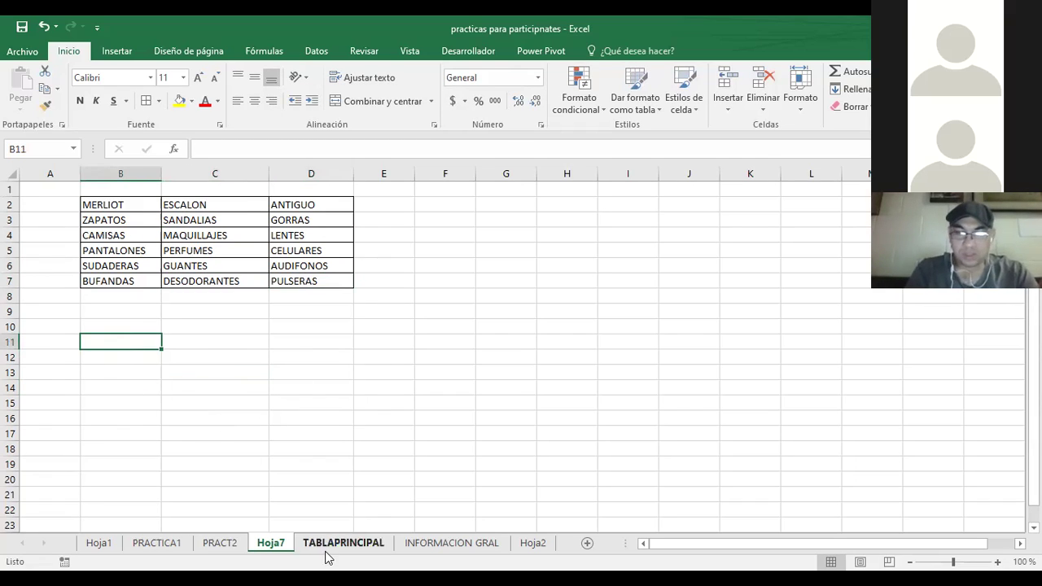
click(587, 543)
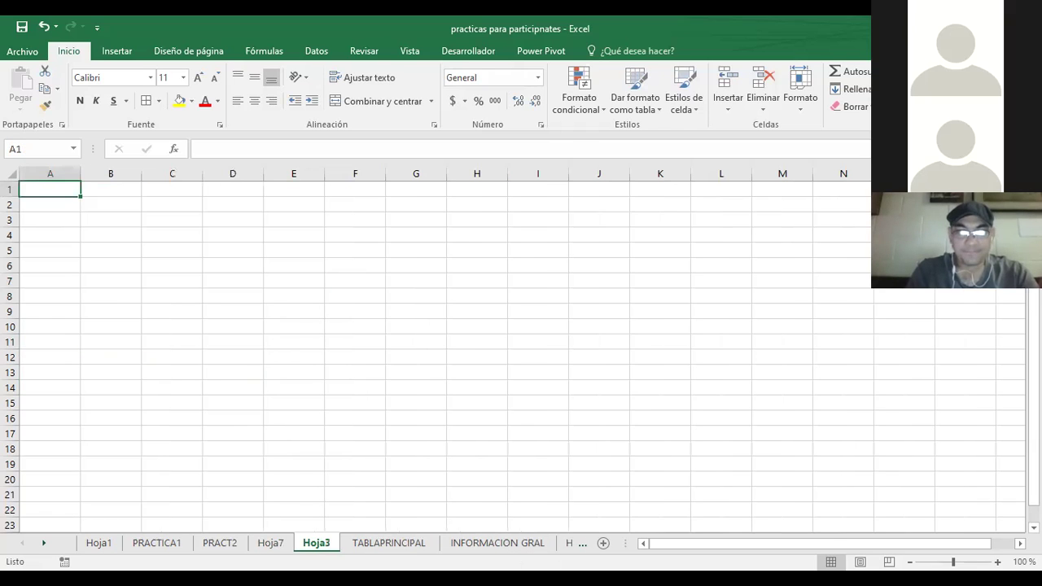
drag(319, 547, 277, 546)
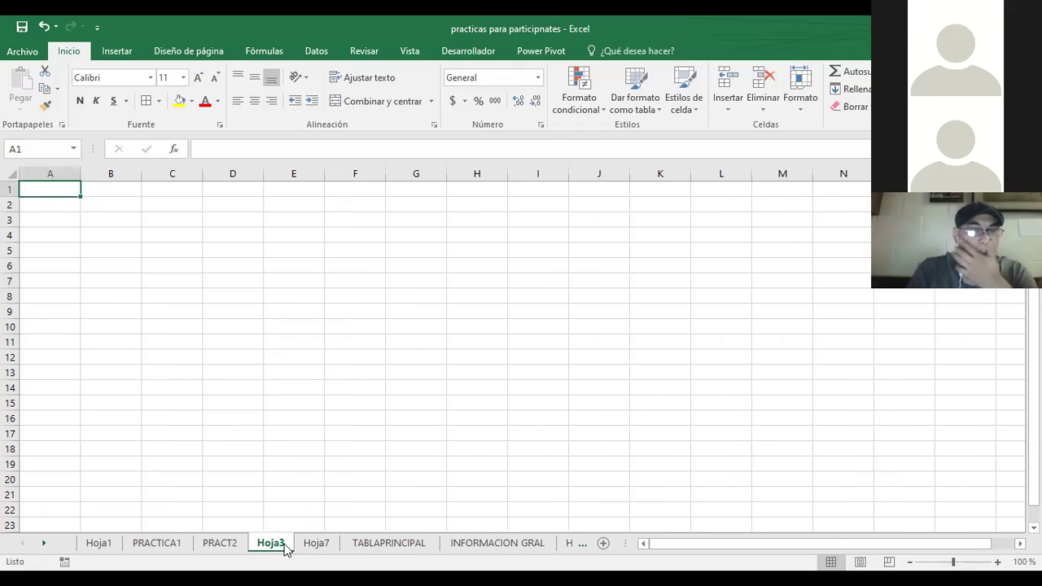
click(312, 546)
Step: Rename Hoja7 to PRODUCTOS, then select cell B2 on Hoja3
right_click(313, 547)
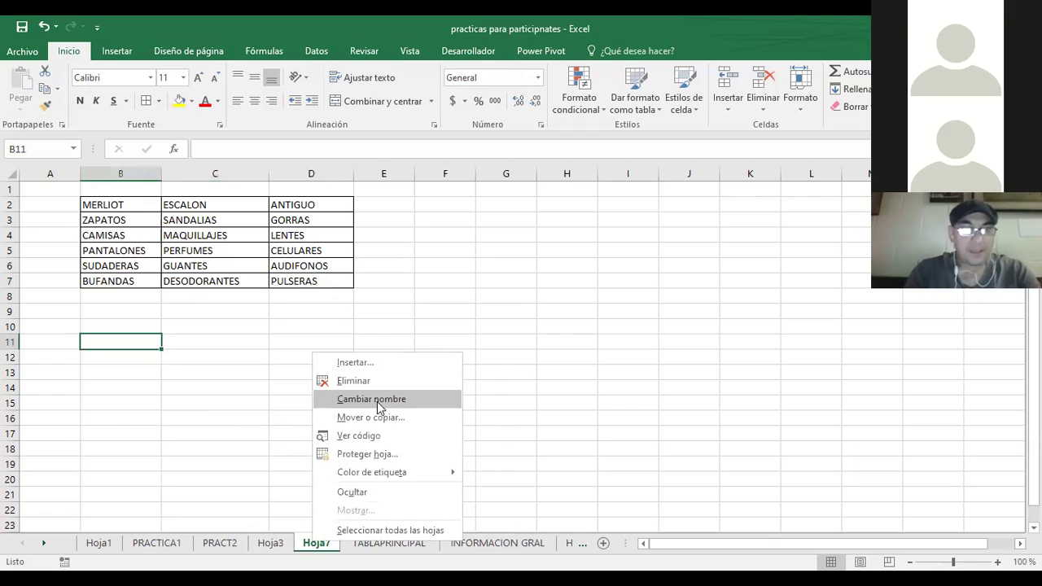
click(378, 401)
text(PRODUCTOS)
key(Return)
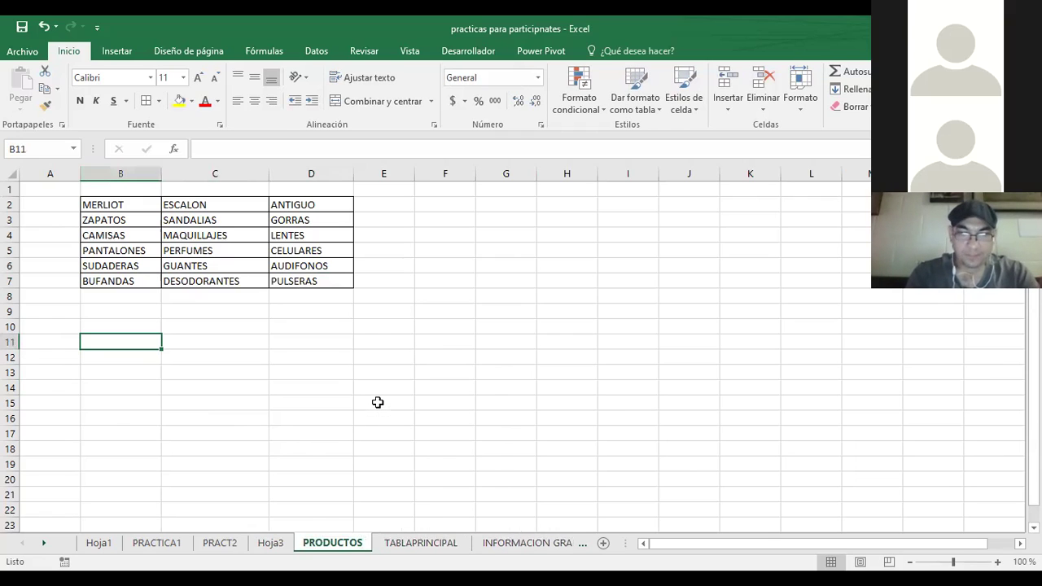
click(274, 547)
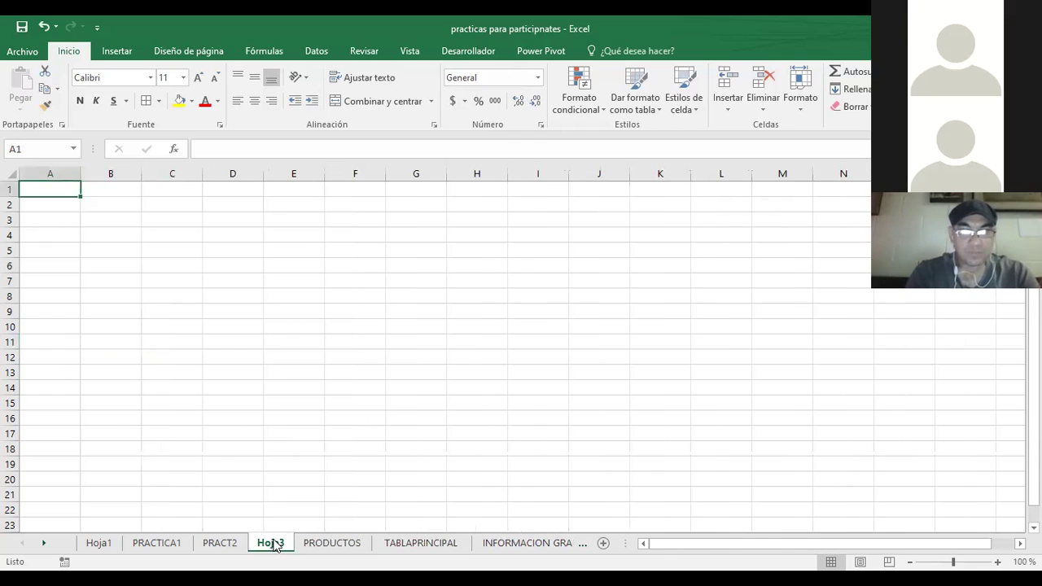
click(120, 209)
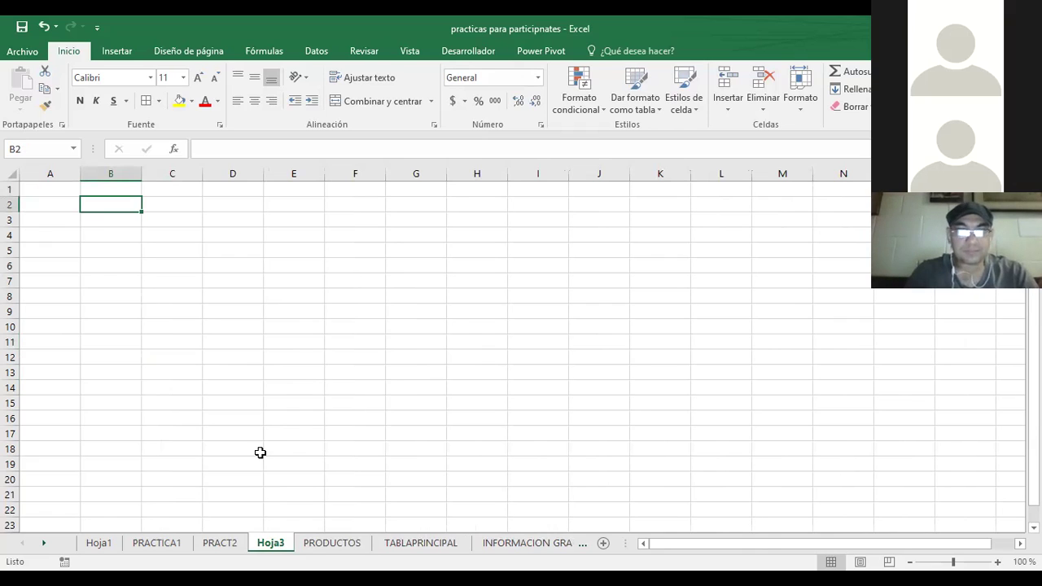
Step: On PRODUCTOS, name the MERLIOT products range B3:B7 as MERLIOT in the Name Box
click(319, 544)
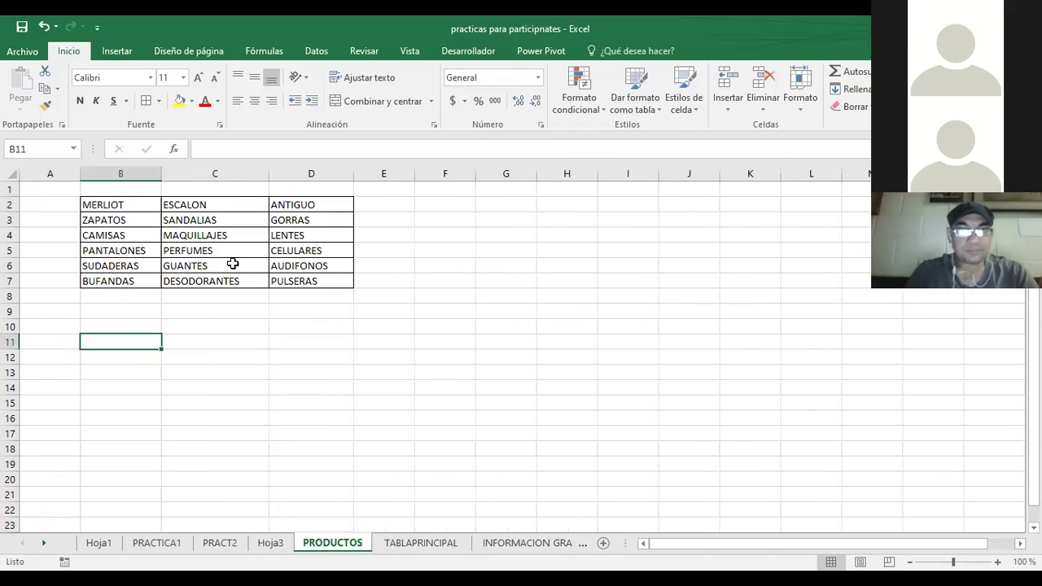
click(342, 356)
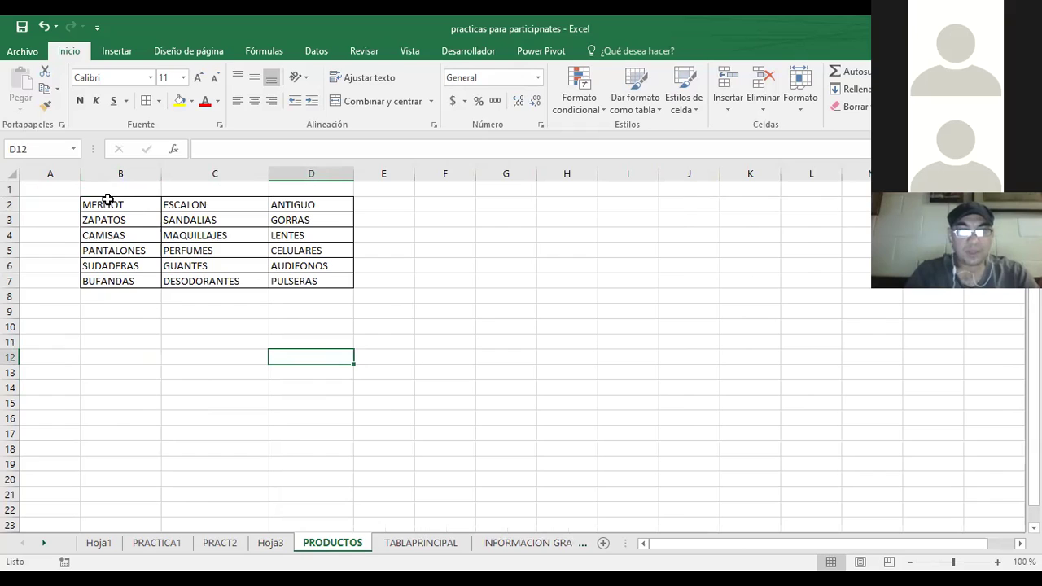
drag(106, 216, 107, 277)
click(30, 149)
text(MERLIOT)
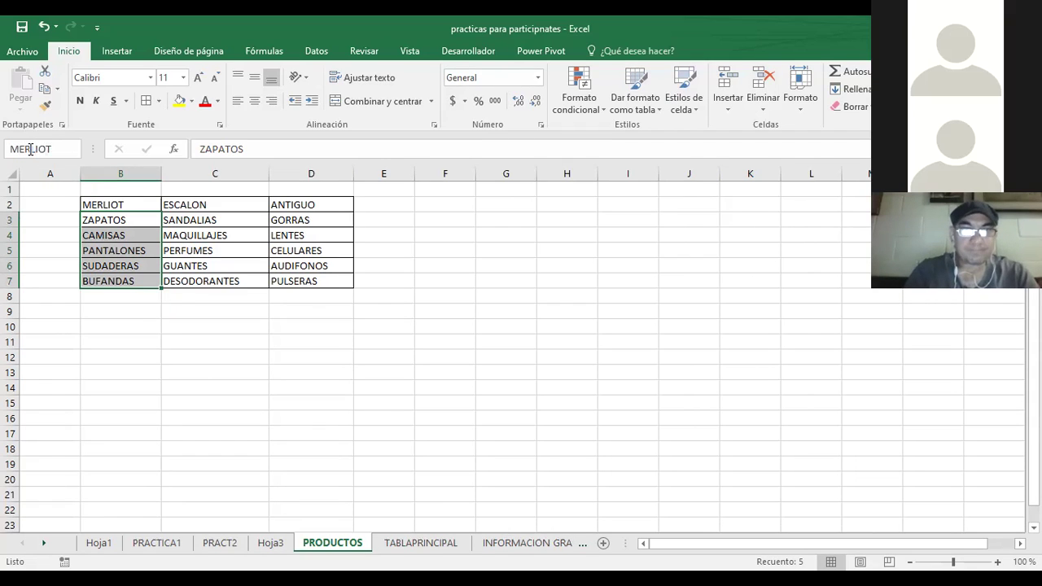
key(Return)
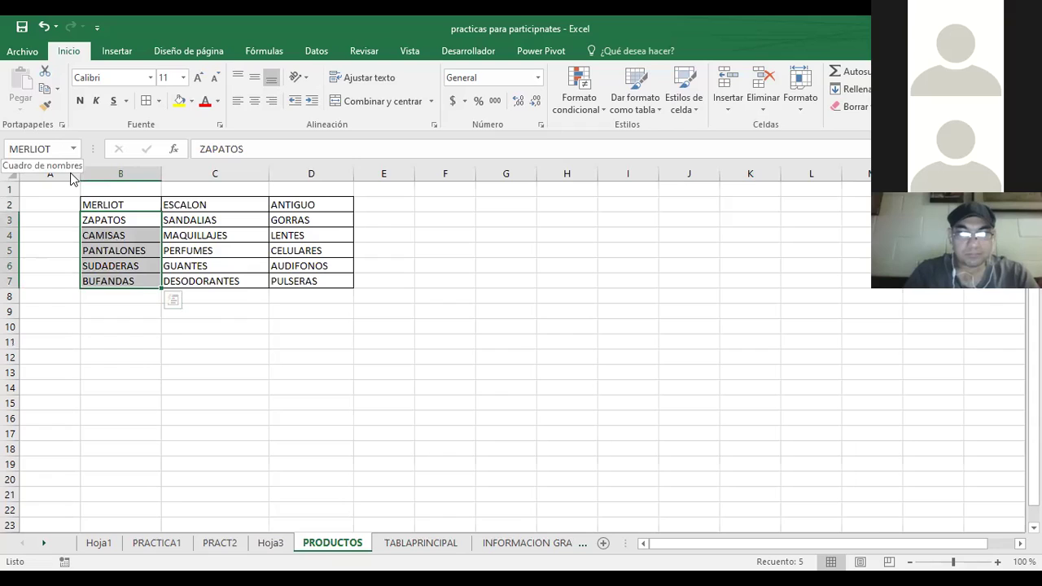
Step: Name the ESCALON products range C3:C7 as ESCALON
drag(193, 218, 193, 282)
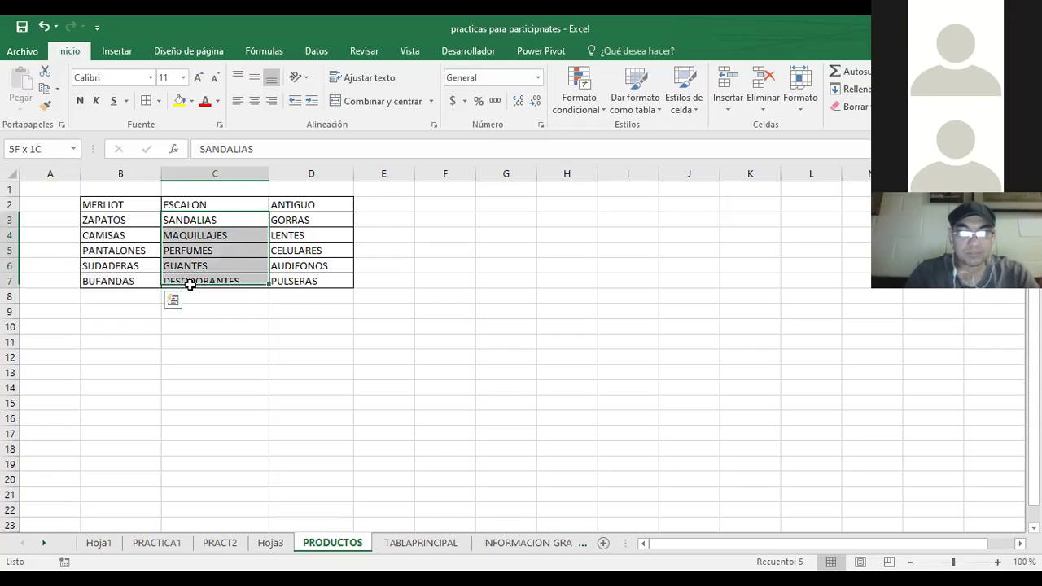
click(37, 150)
text(ESCALON)
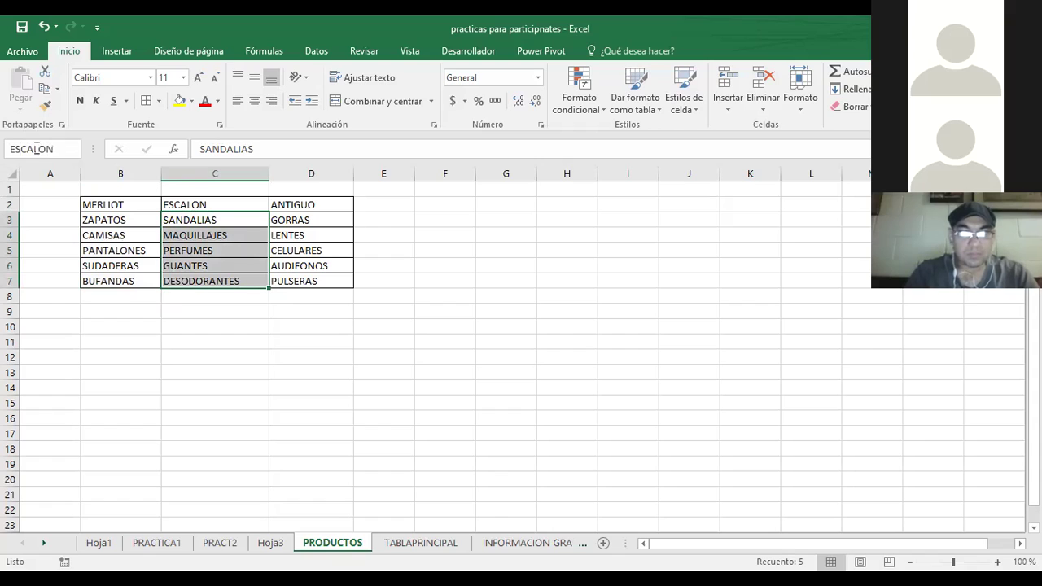
key(Return)
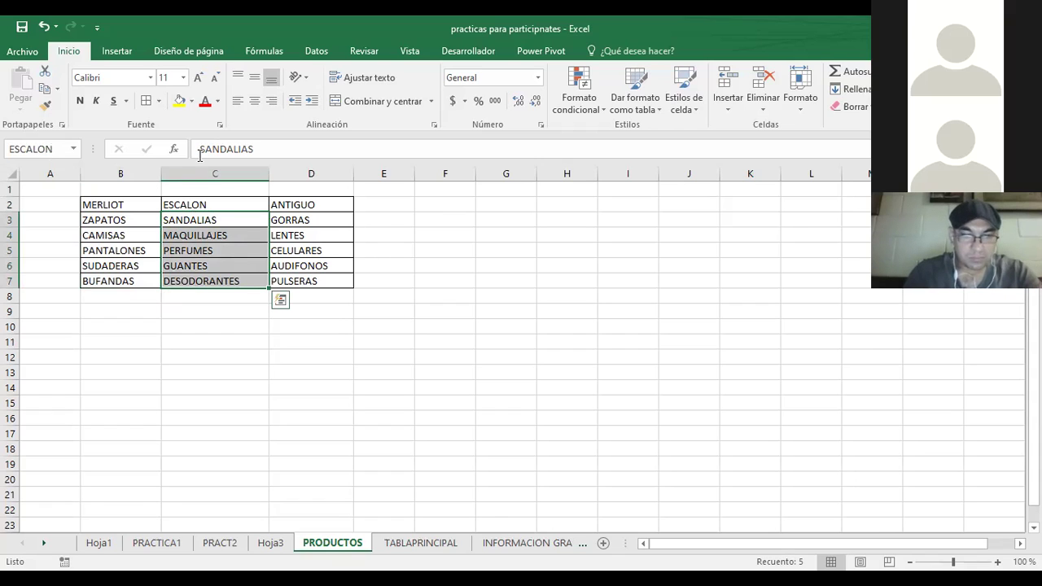
Step: Name the ANTIGUO products range D3:D7 as ANTIGUO and return to Hoja3
drag(328, 221, 327, 278)
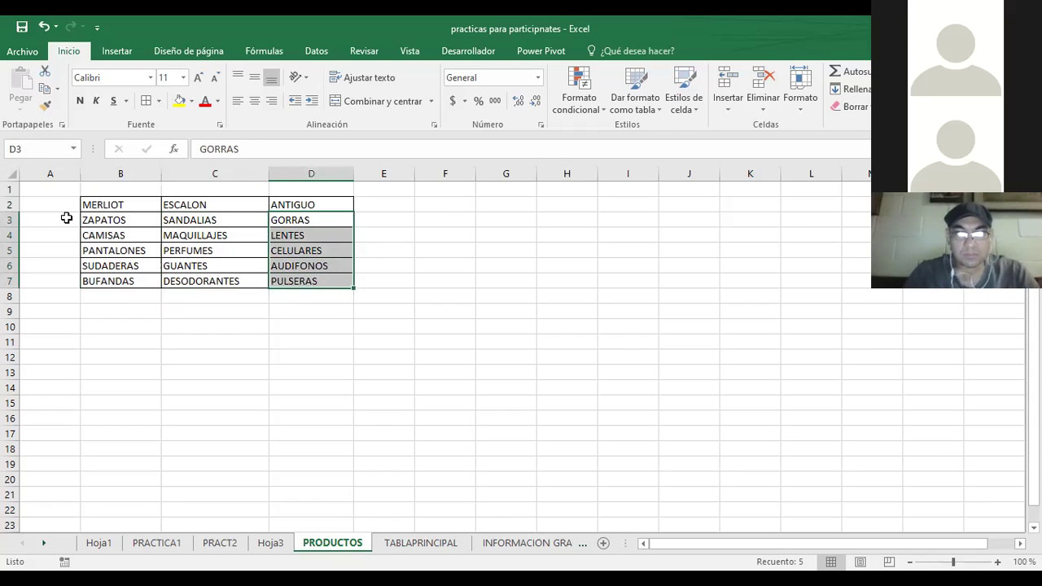
click(24, 149)
text(ANTO)
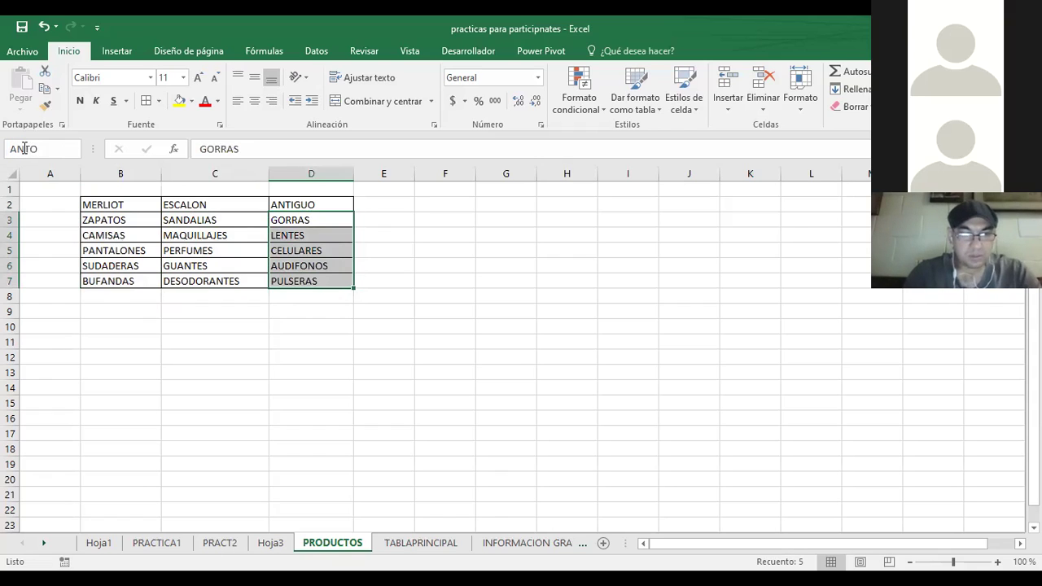
key(BackSpace)
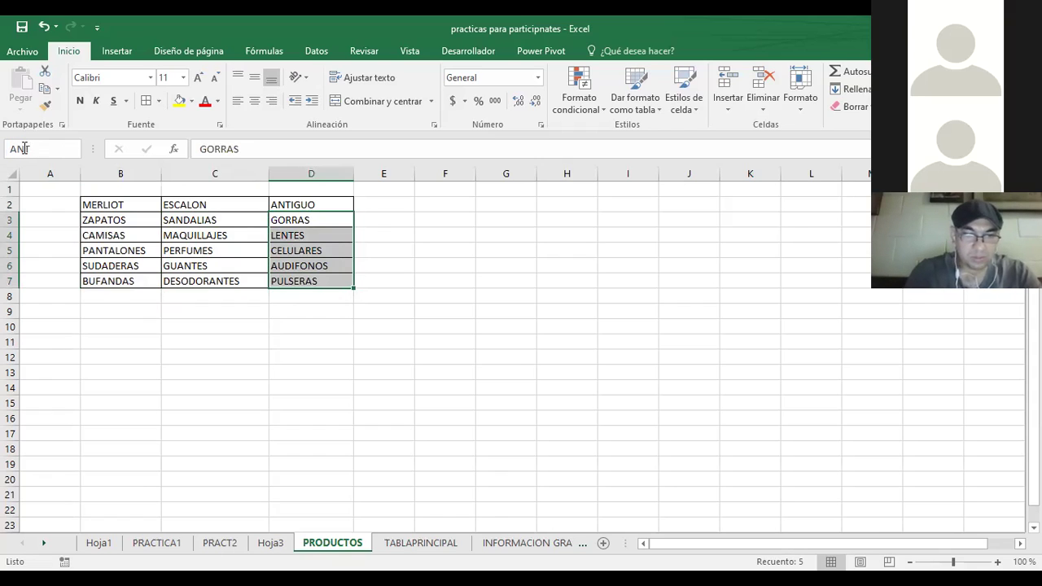
text(TIGUO)
key(Return)
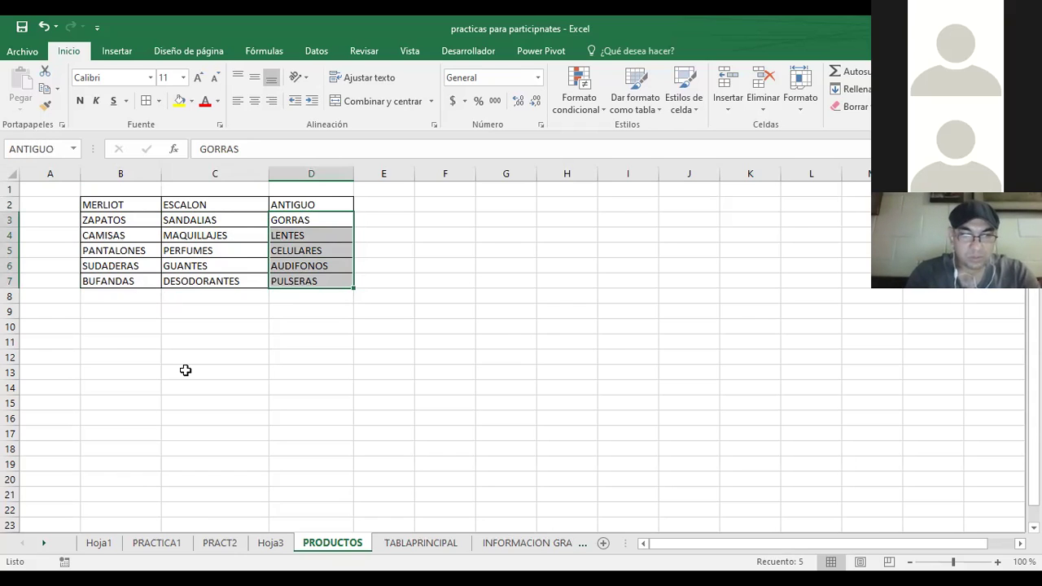
click(186, 371)
click(274, 546)
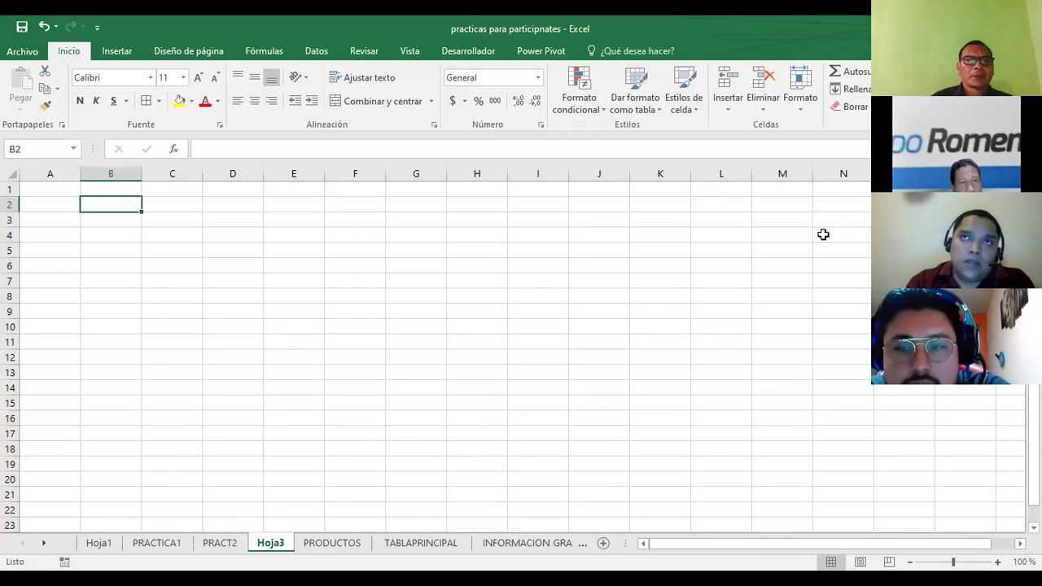
click(342, 544)
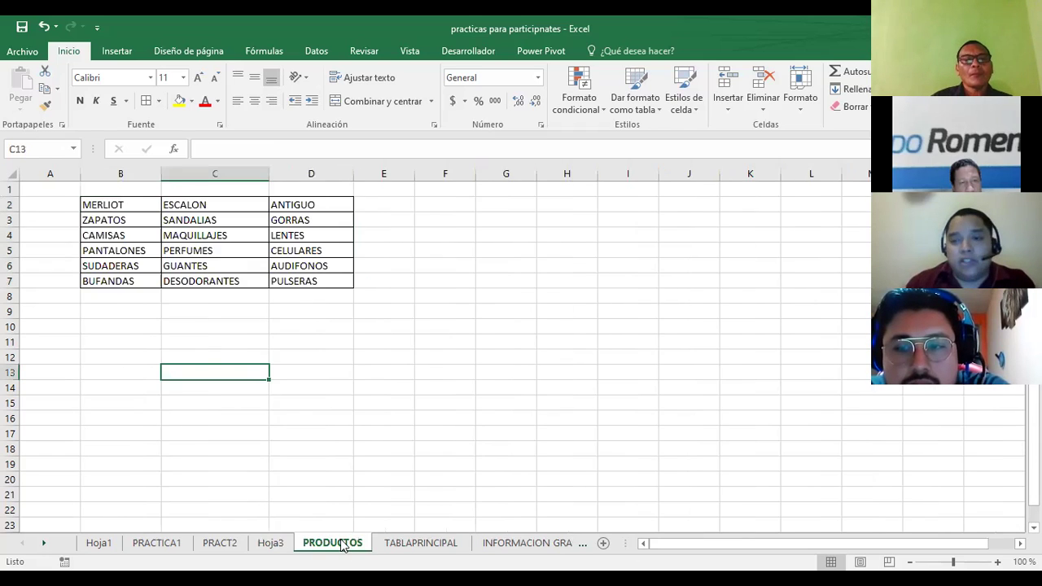
click(272, 544)
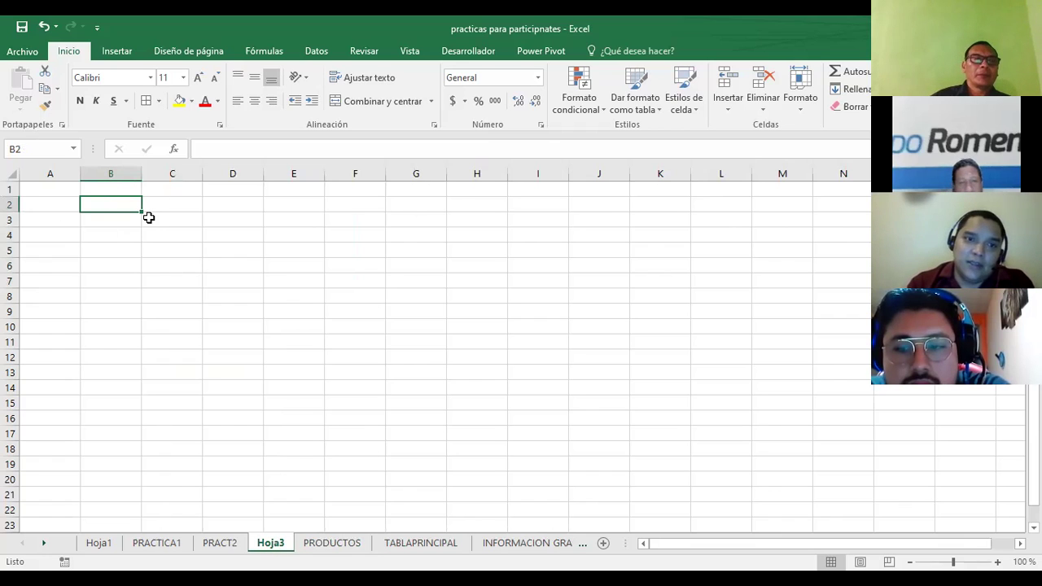
click(119, 219)
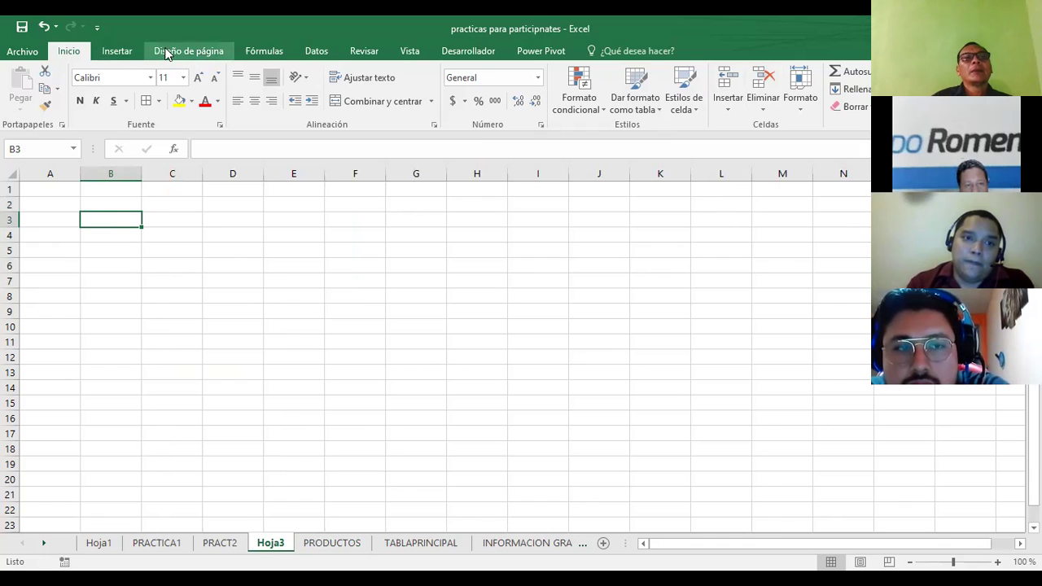
click(315, 51)
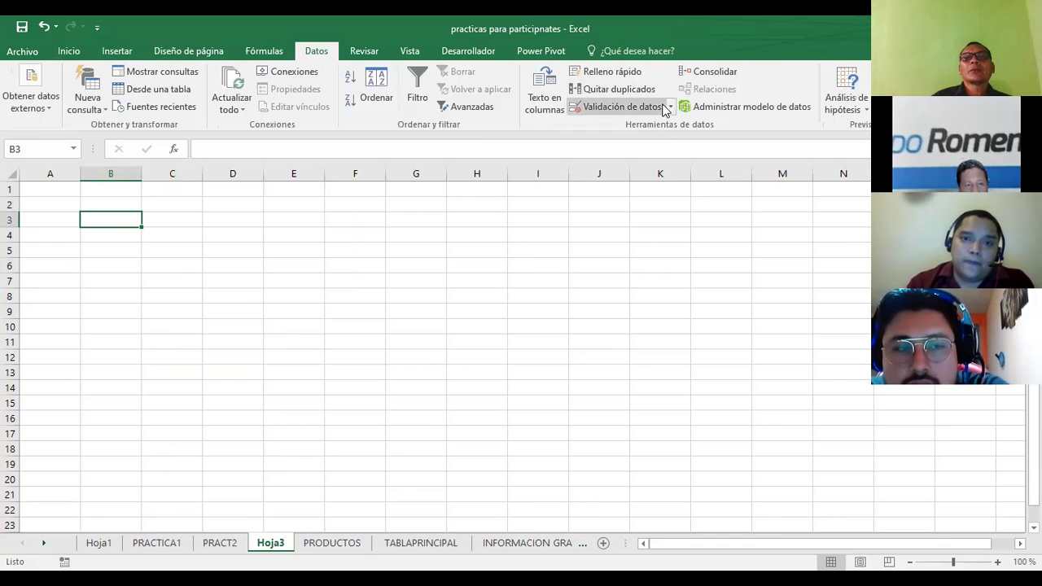
click(623, 106)
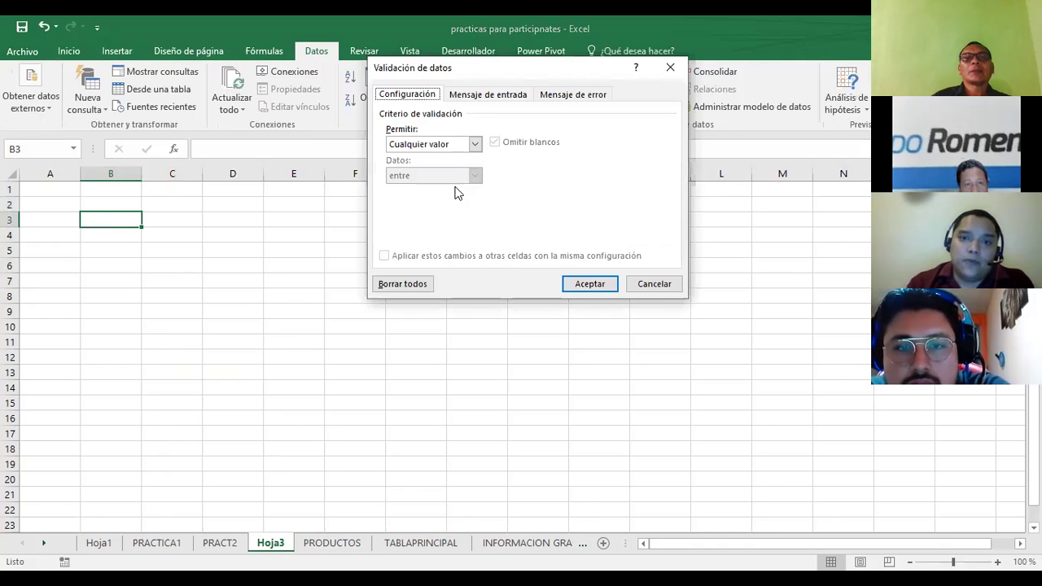
click(474, 144)
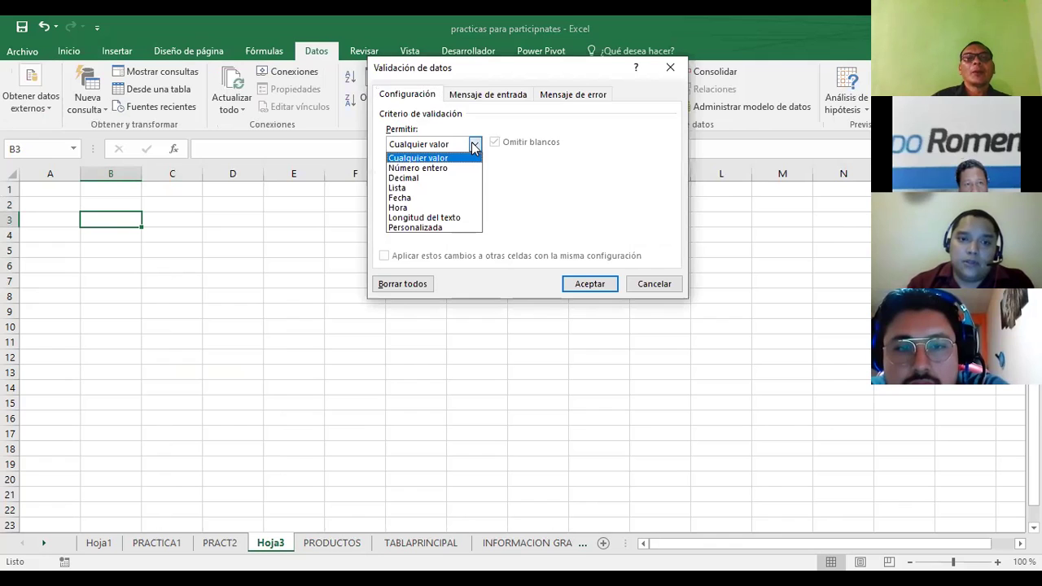
click(400, 188)
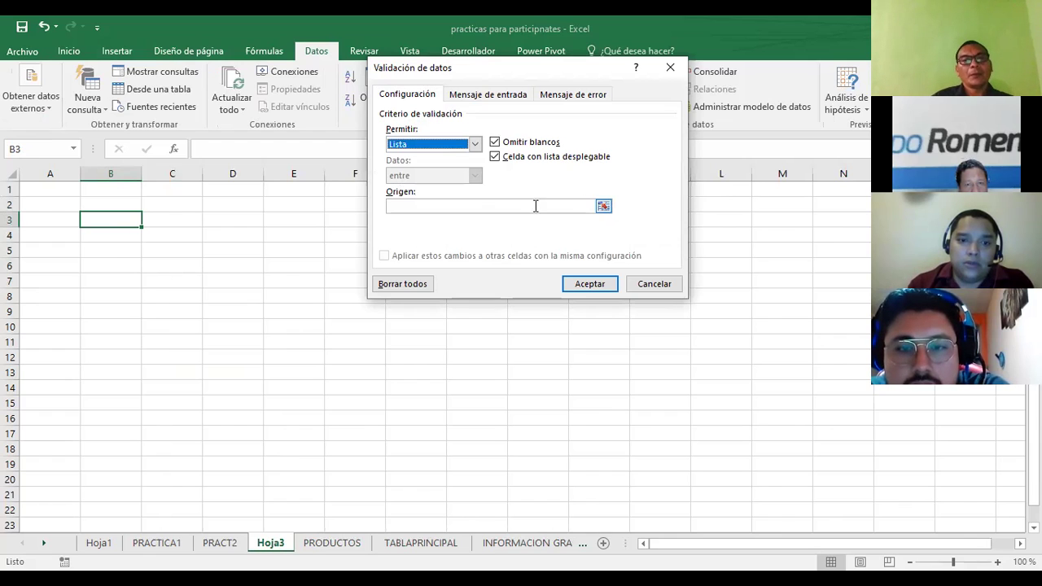
click(461, 209)
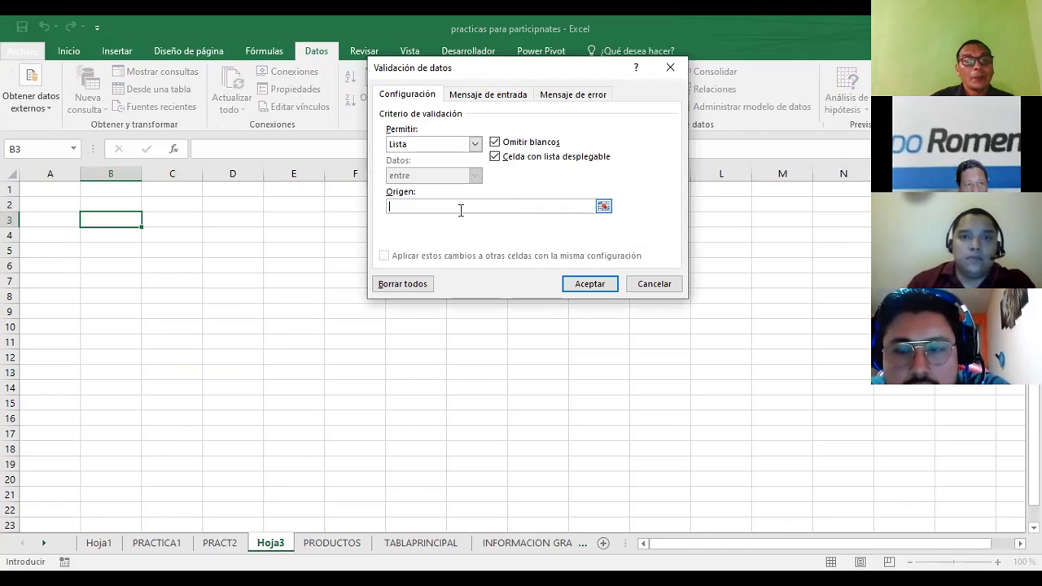
key(F3)
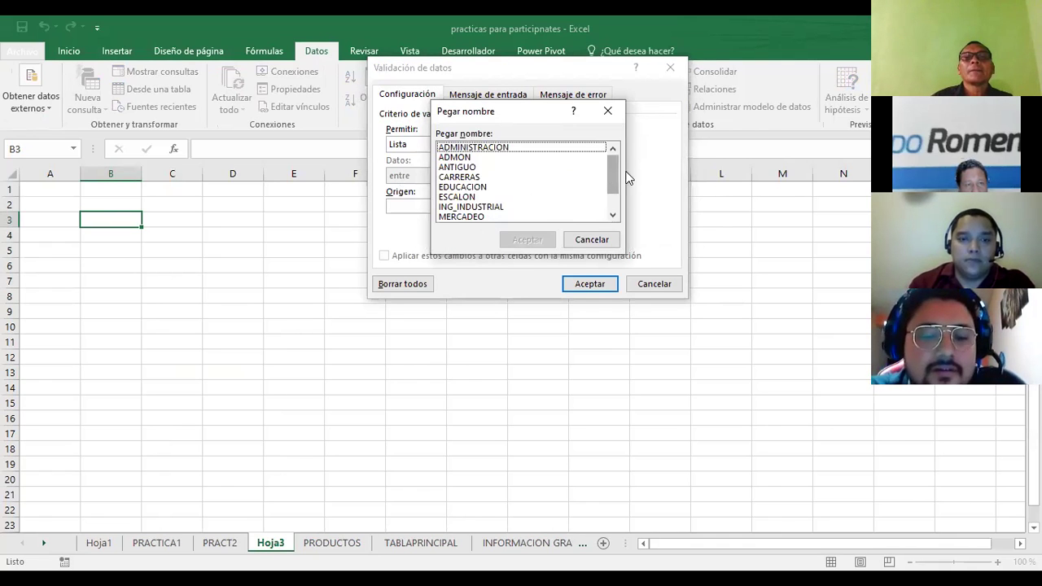
mouse_move(616, 174)
mouse_down()
mouse_move(620, 203)
mouse_move(618, 140)
mouse_move(618, 189)
mouse_move(598, 163)
mouse_move(621, 174)
mouse_move(636, 151)
mouse_up()
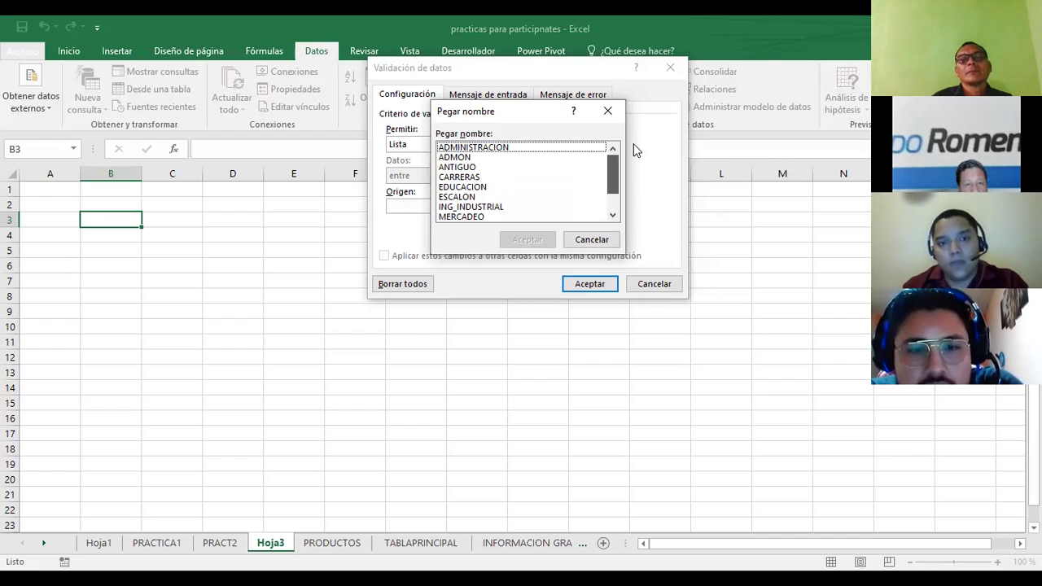
click(604, 241)
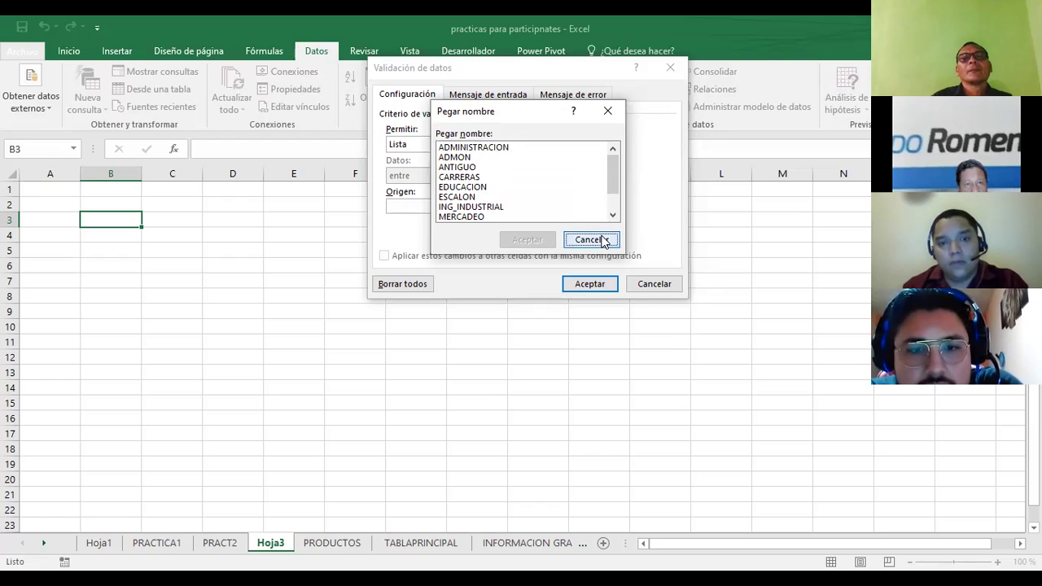
click(654, 288)
key(Escape)
click(147, 281)
click(123, 205)
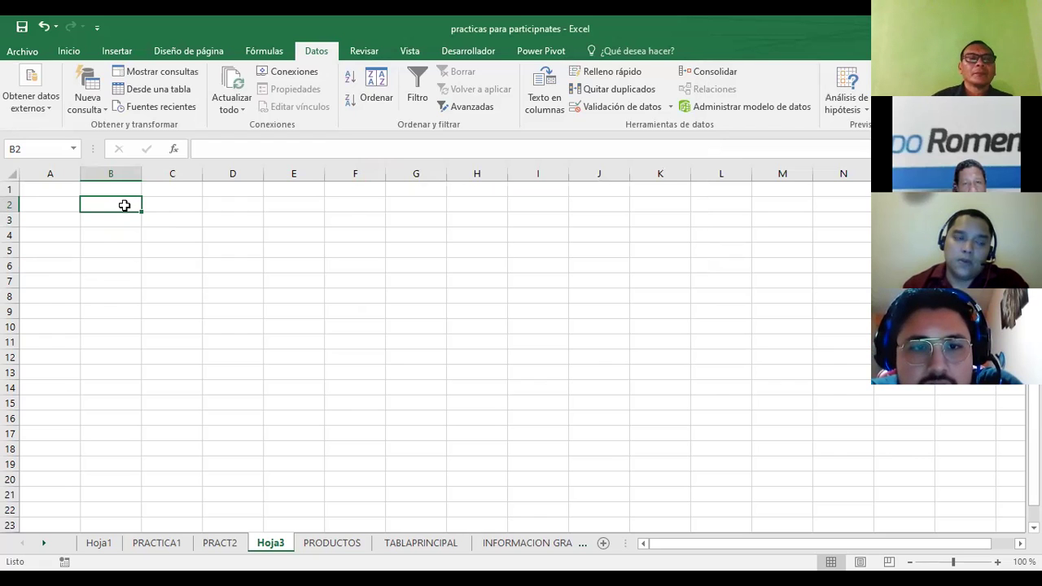
Step: On PRODUCTOS, delete the empty first row
click(331, 546)
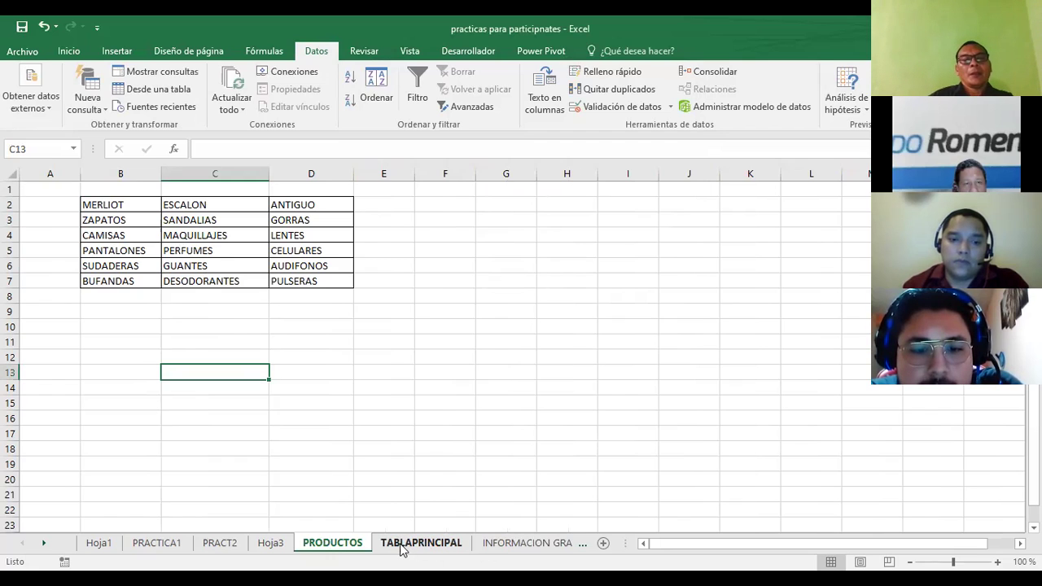
click(37, 193)
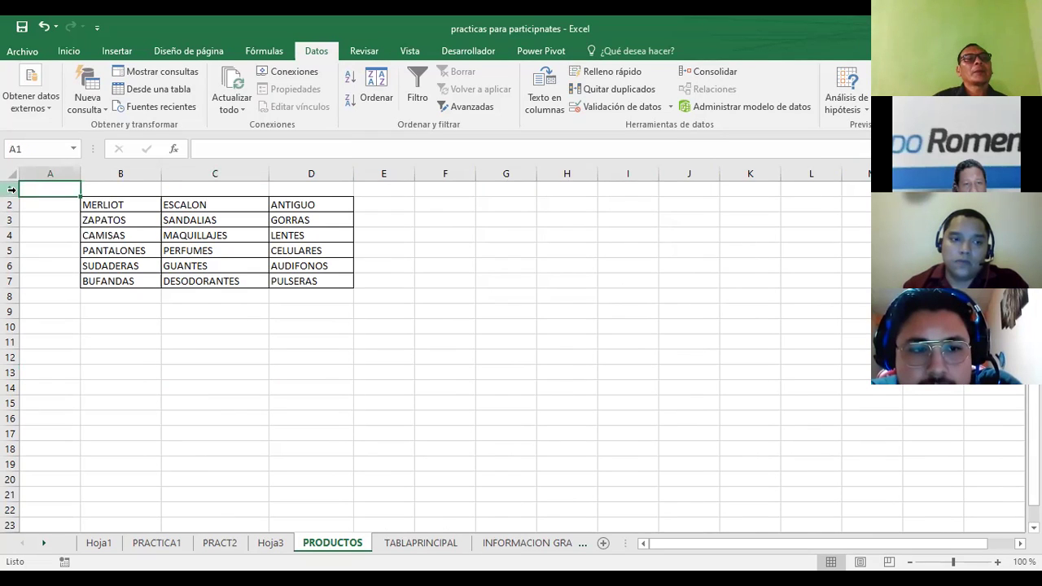
click(11, 189)
right_click(11, 189)
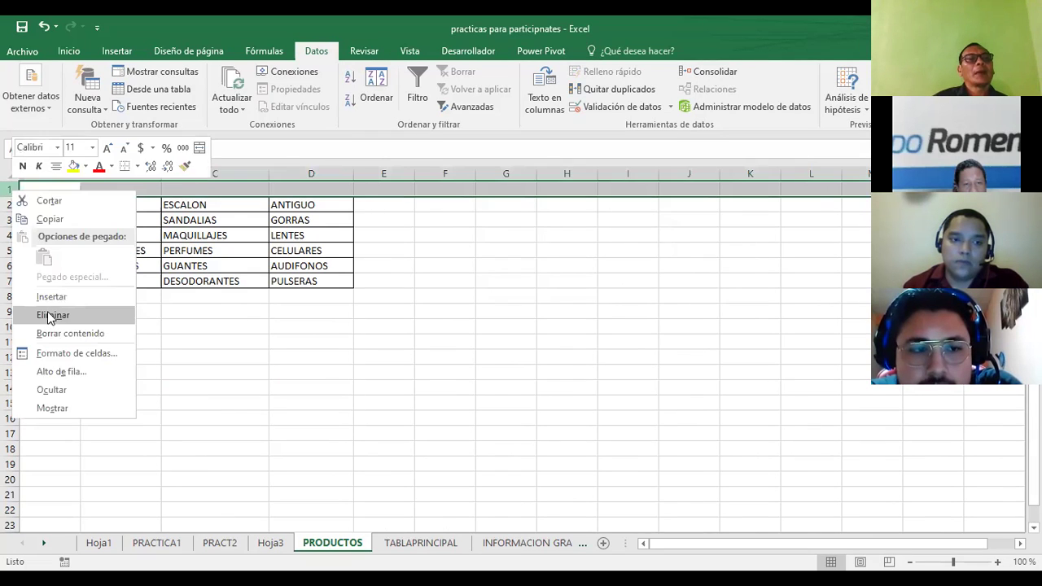
click(57, 312)
click(52, 236)
Step: Delete the empty column A on PRODUCTOS and go back to Hoja3
click(39, 175)
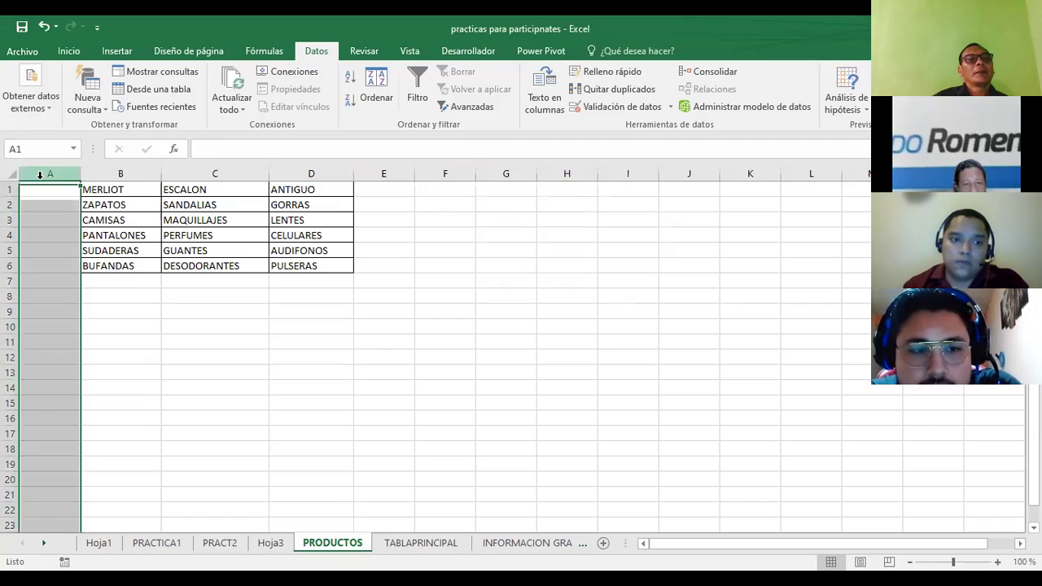
right_click(42, 181)
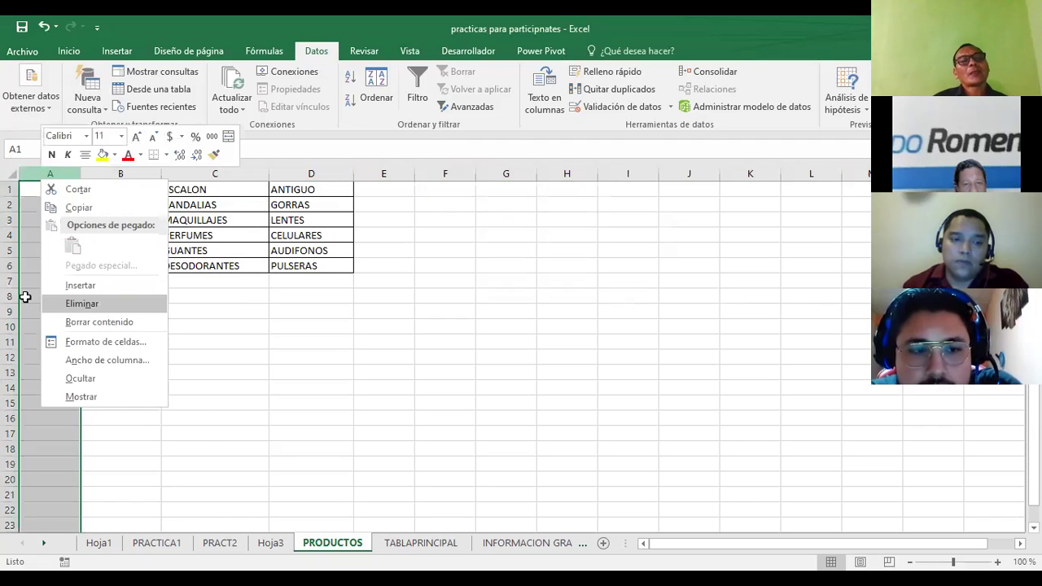
click(82, 303)
click(383, 373)
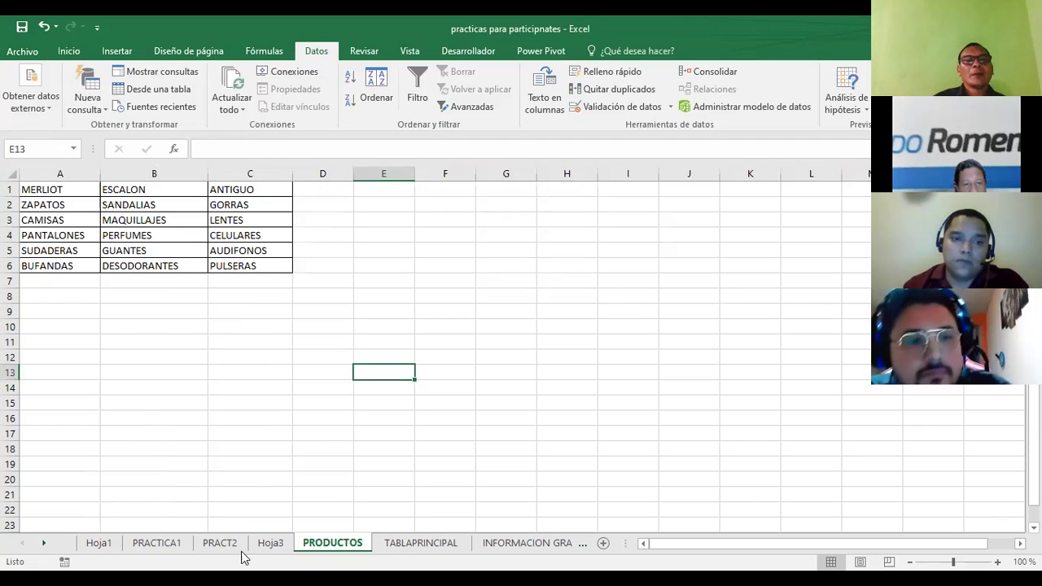
click(270, 546)
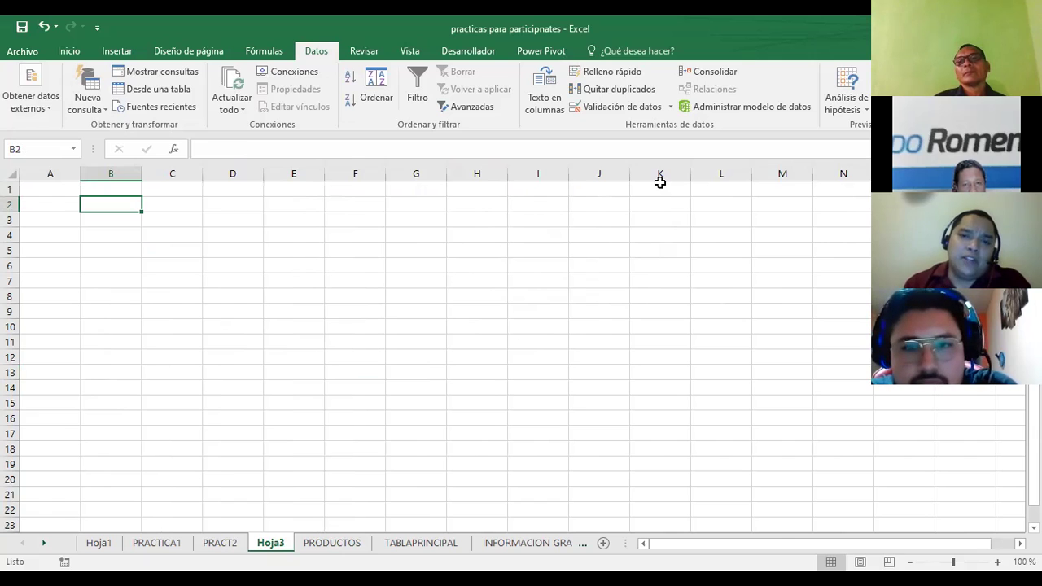
Step: Open Data Validation for B2, set Allow to List, and place the cursor in Source
click(616, 107)
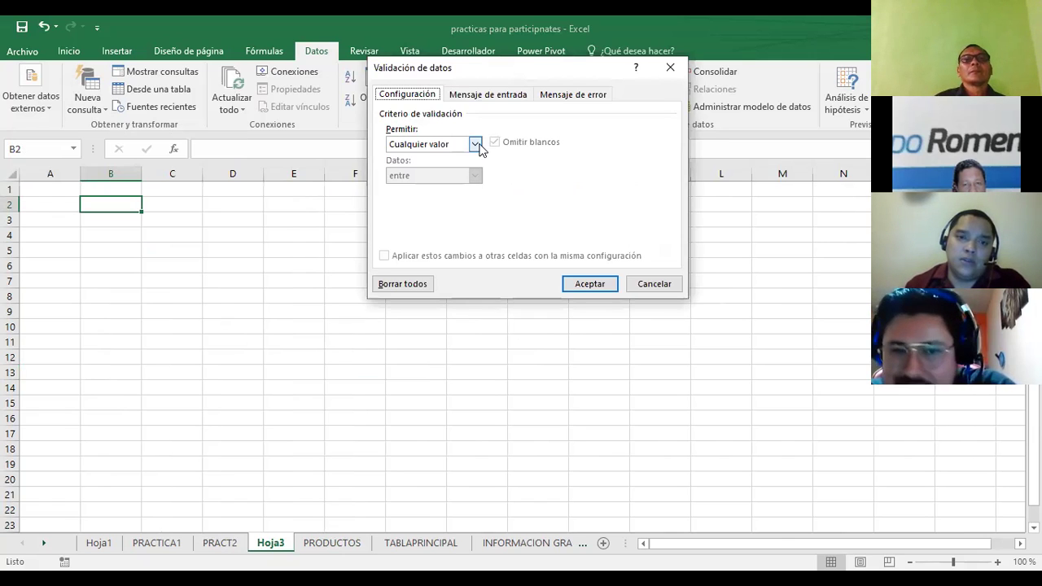
click(476, 144)
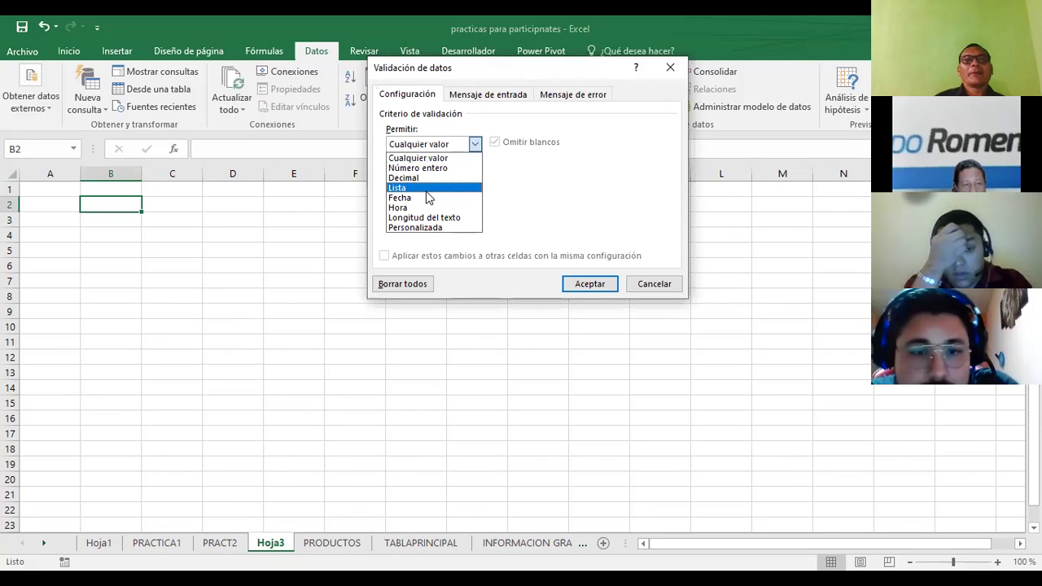
click(425, 189)
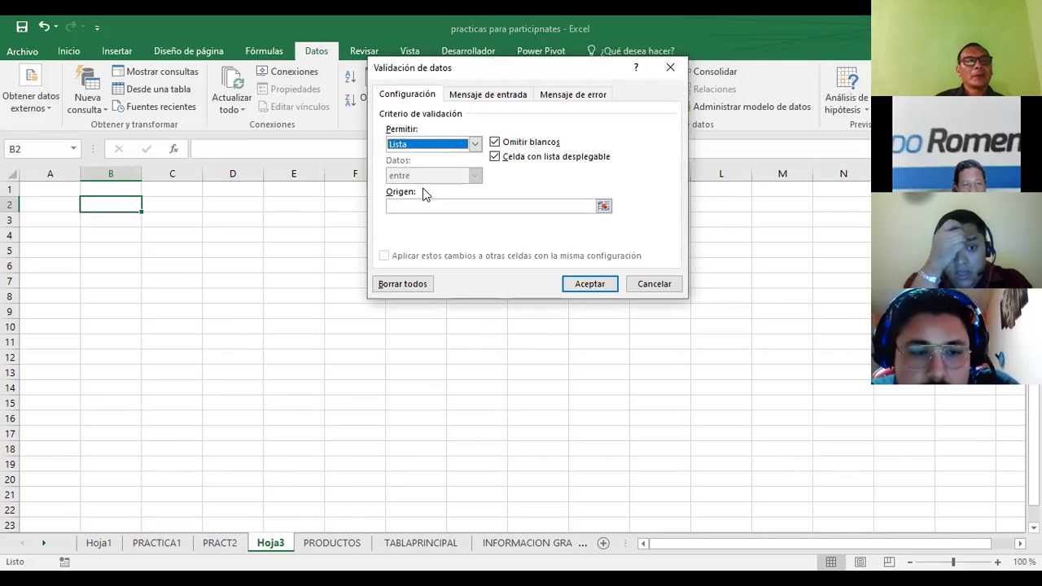
click(416, 207)
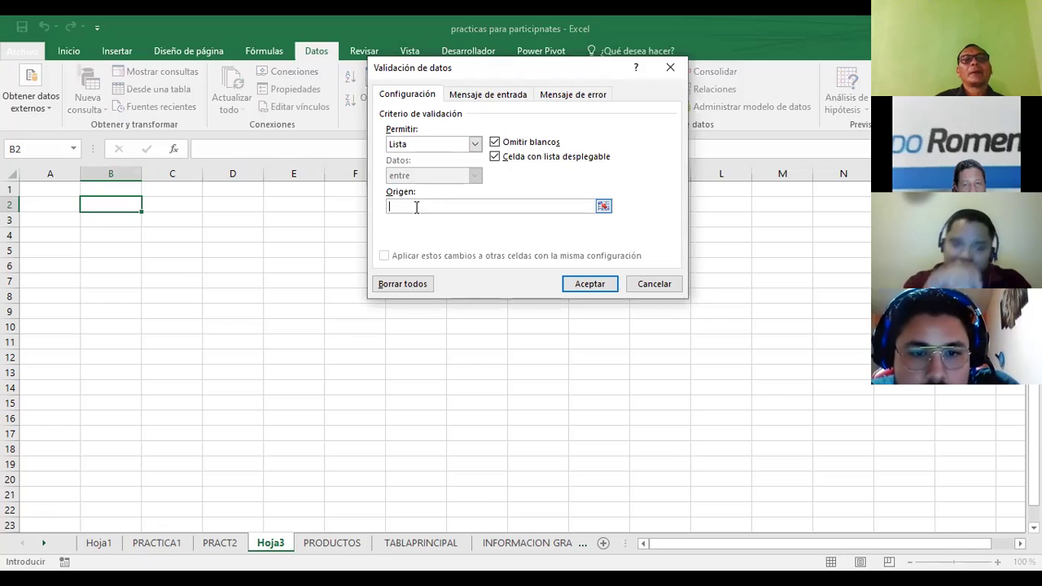
Step: Try picking PRODUCTOS A1:C1 as B2's list source, then clear the reference
click(604, 206)
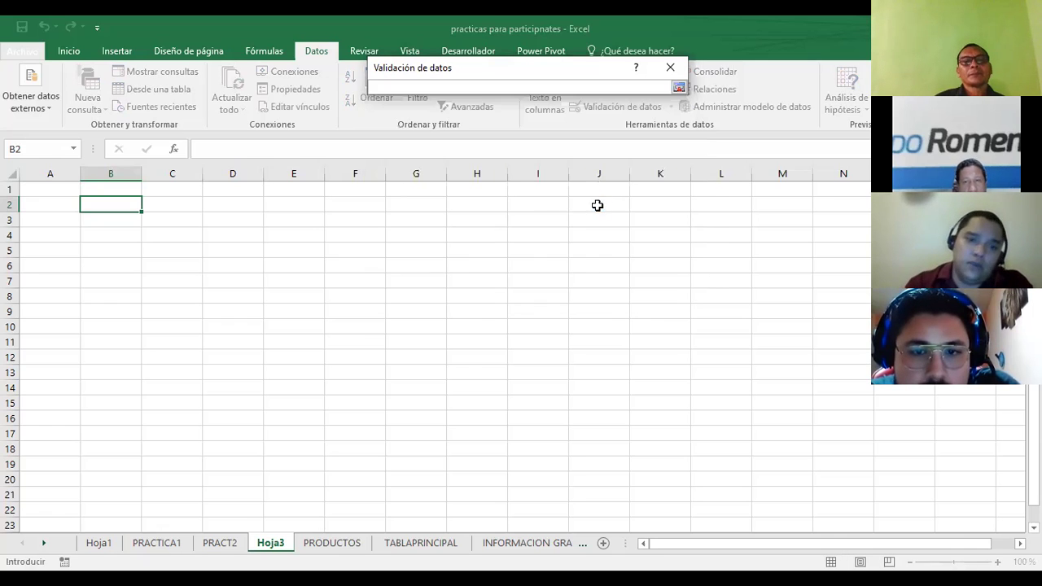
click(318, 545)
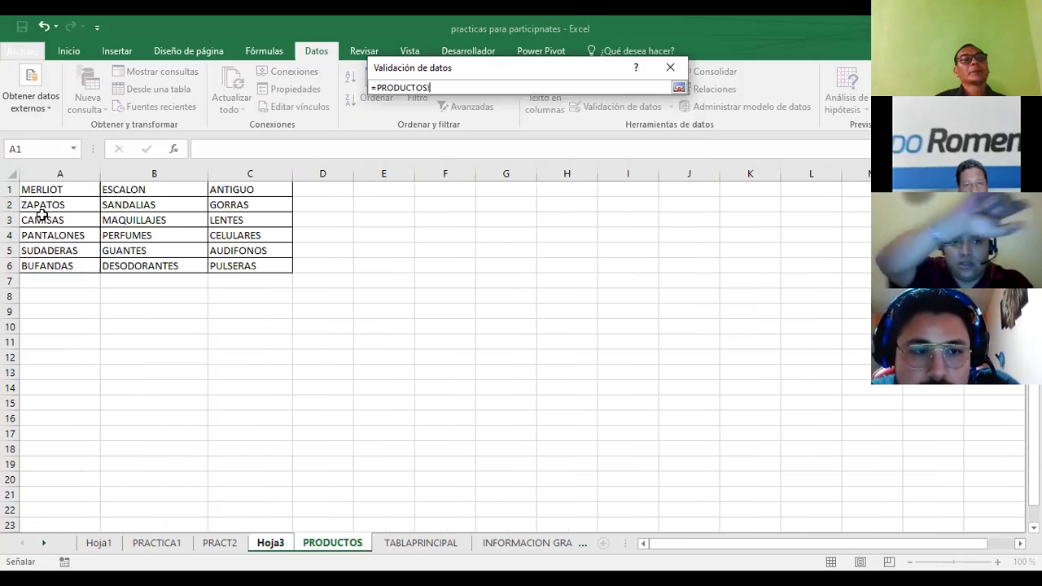
click(63, 186)
ctrl+click(122, 189)
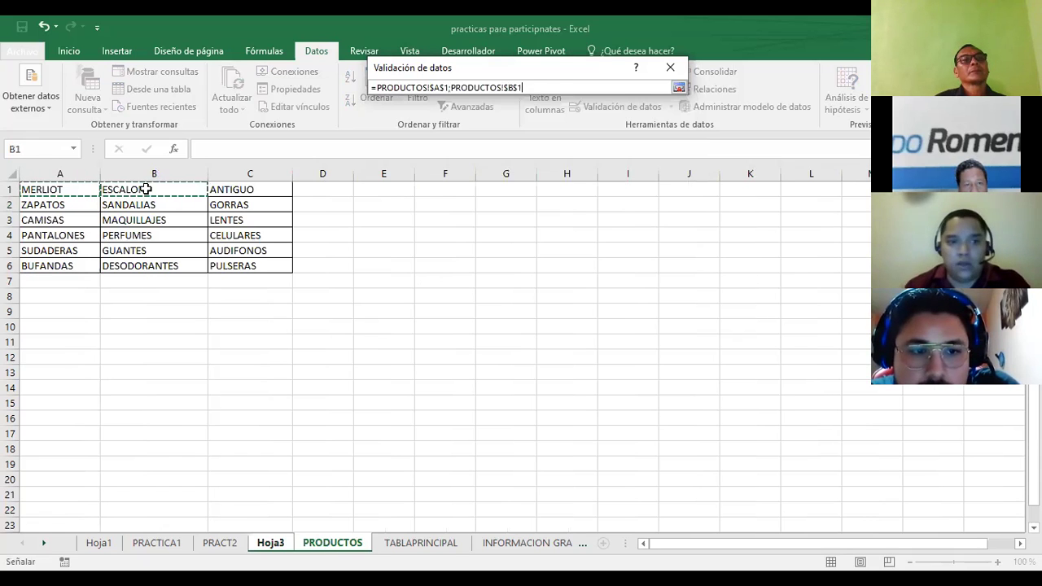
ctrl+click(219, 191)
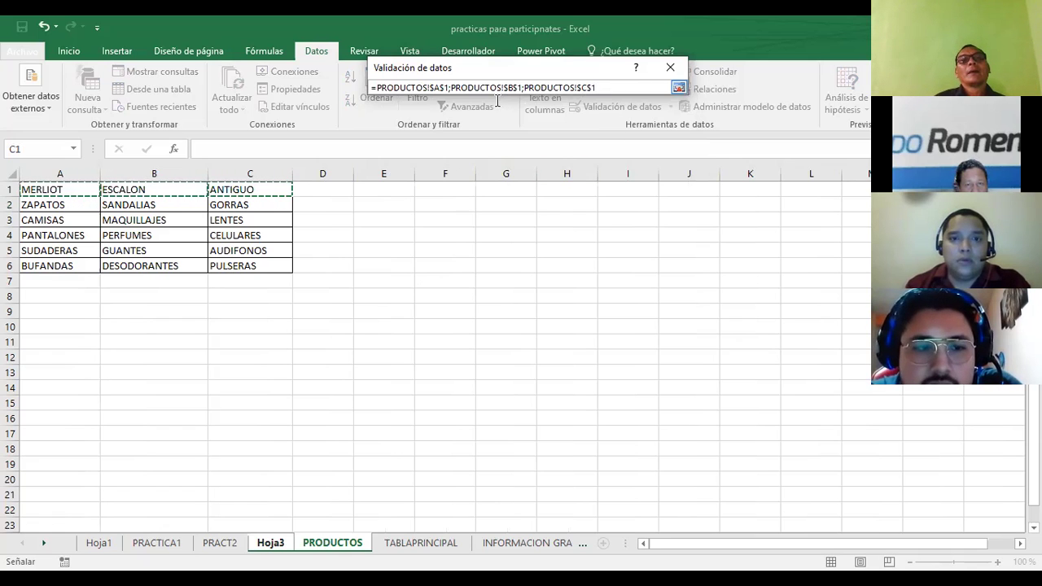
drag(595, 87, 450, 87)
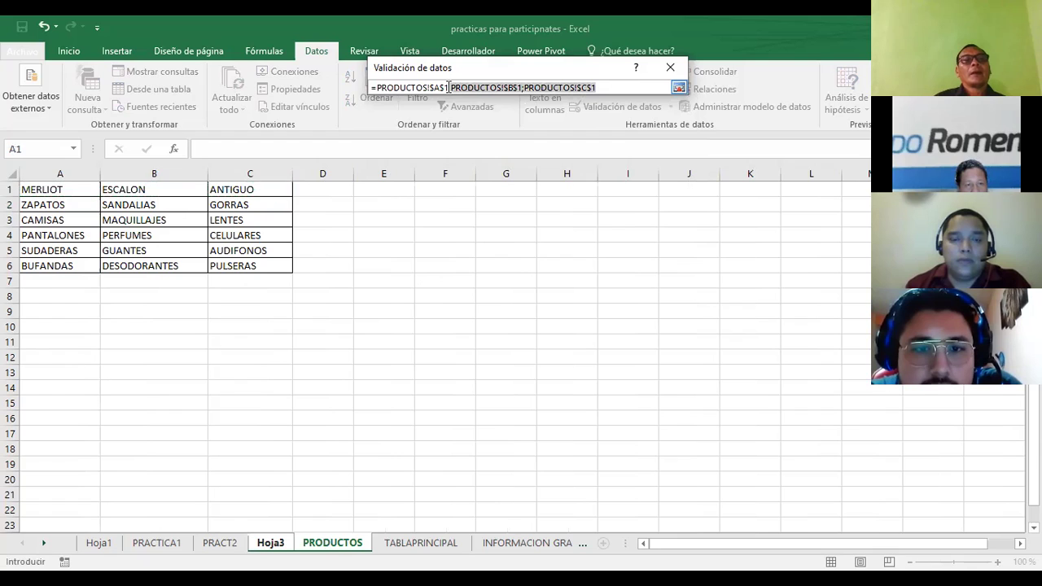
click(53, 189)
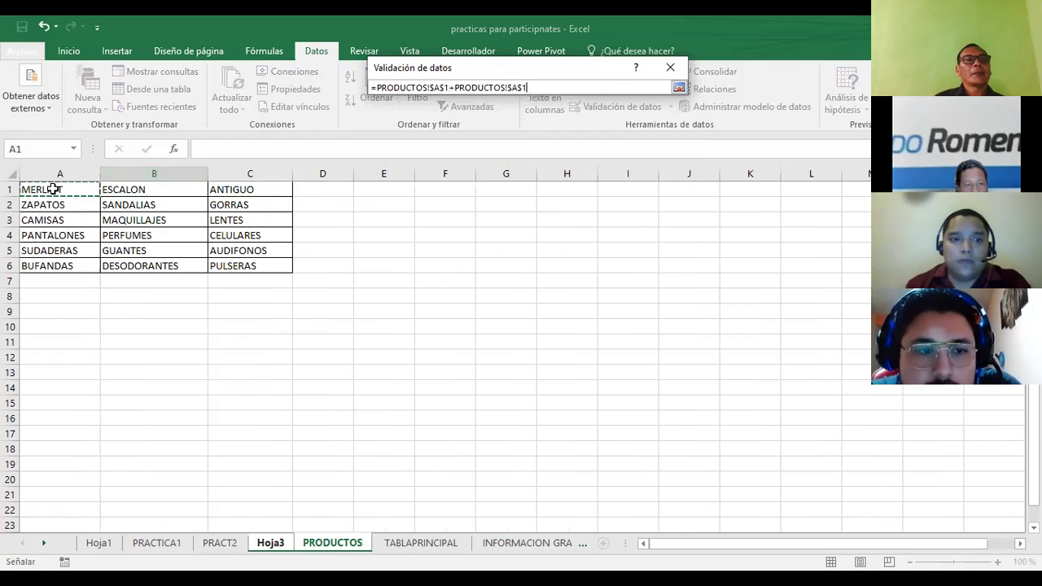
drag(104, 189, 234, 191)
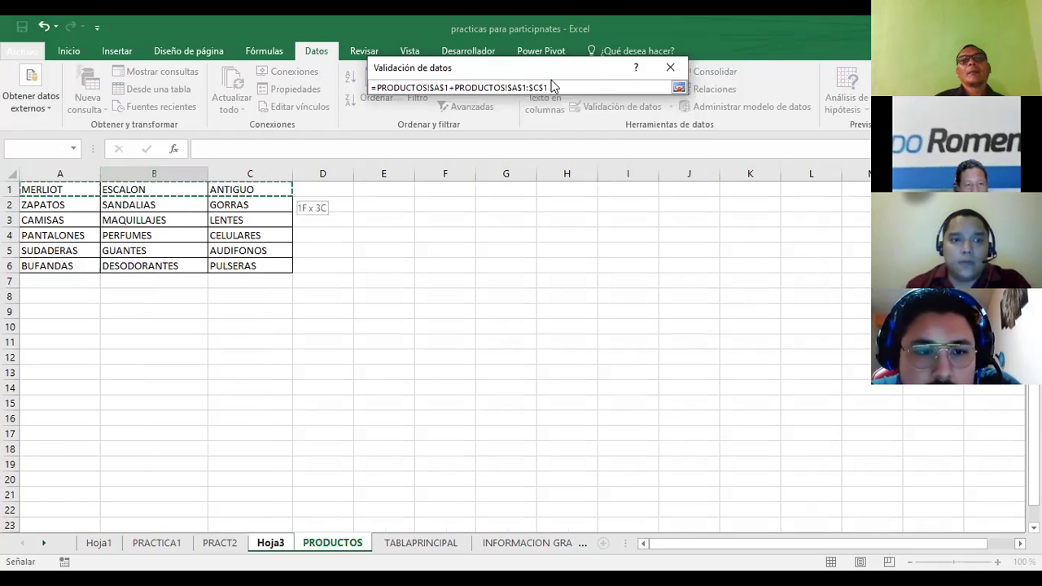
key(F2)
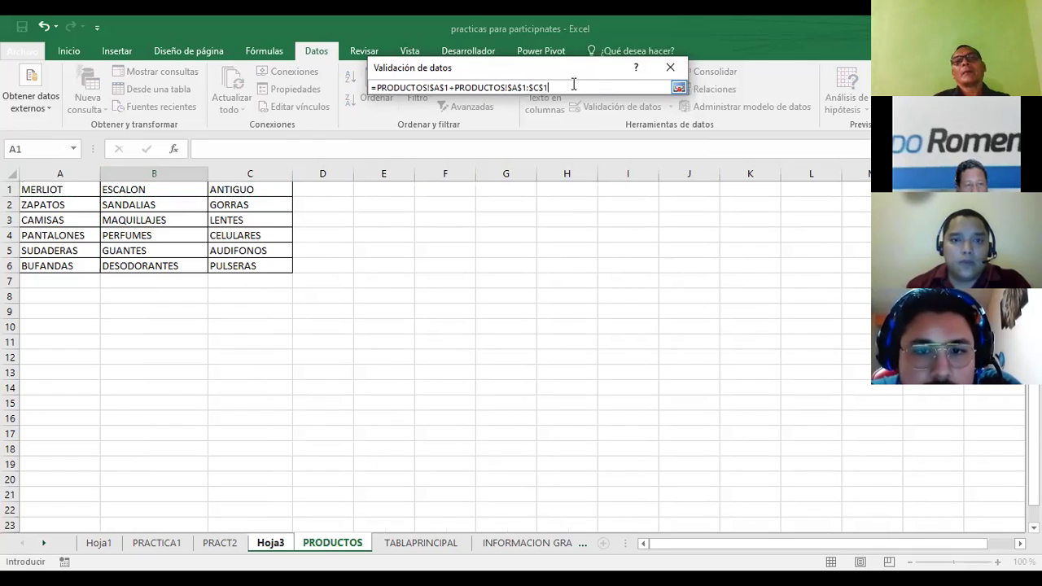
drag(574, 85, 343, 95)
key(BackSpace)
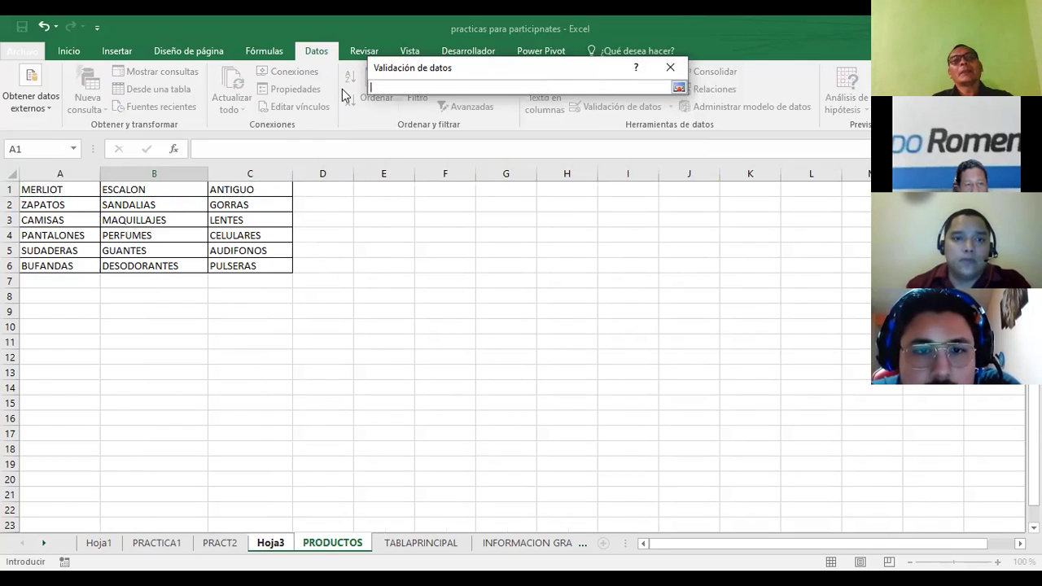
Step: Set B2's list source to PRODUCTOS A1:C1 and confirm the validation
click(324, 544)
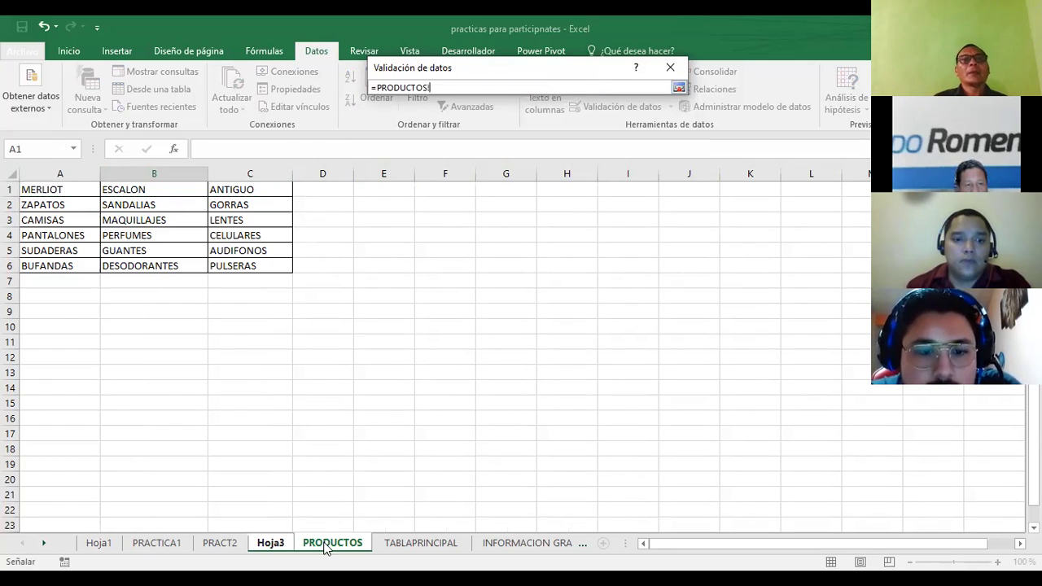
drag(48, 192, 111, 187)
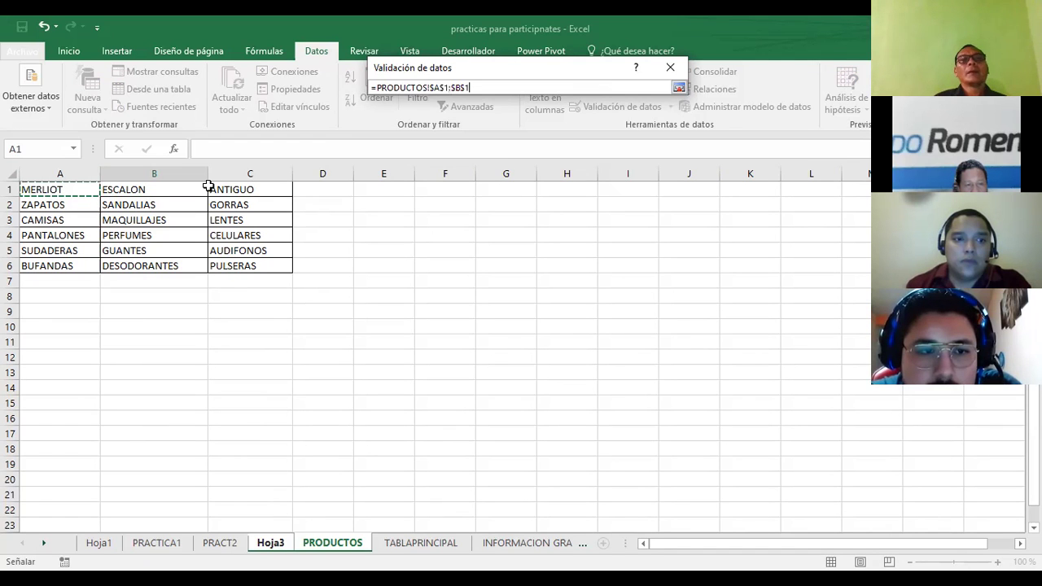
drag(209, 186, 209, 187)
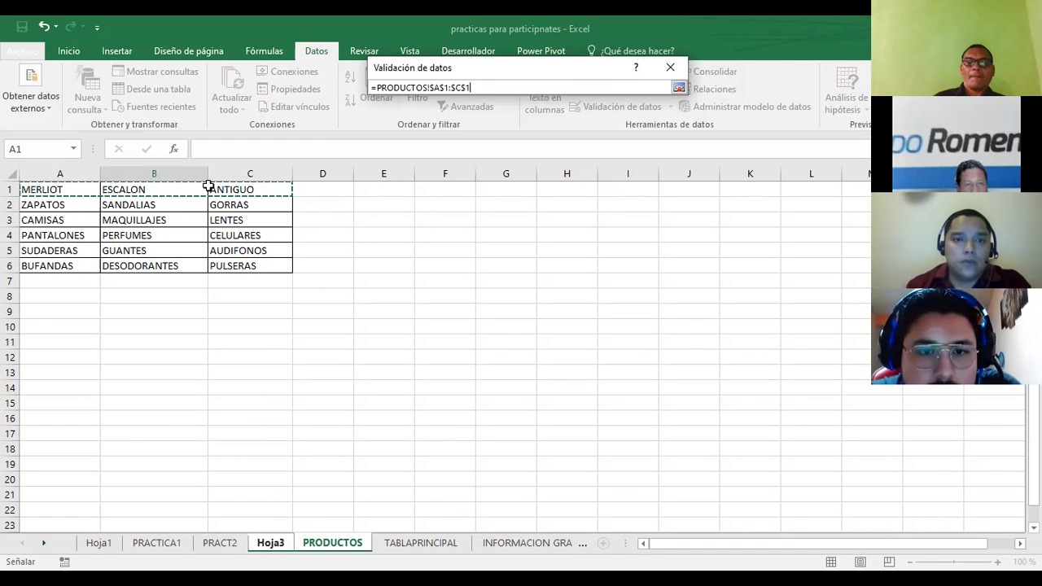
drag(209, 186, 208, 187)
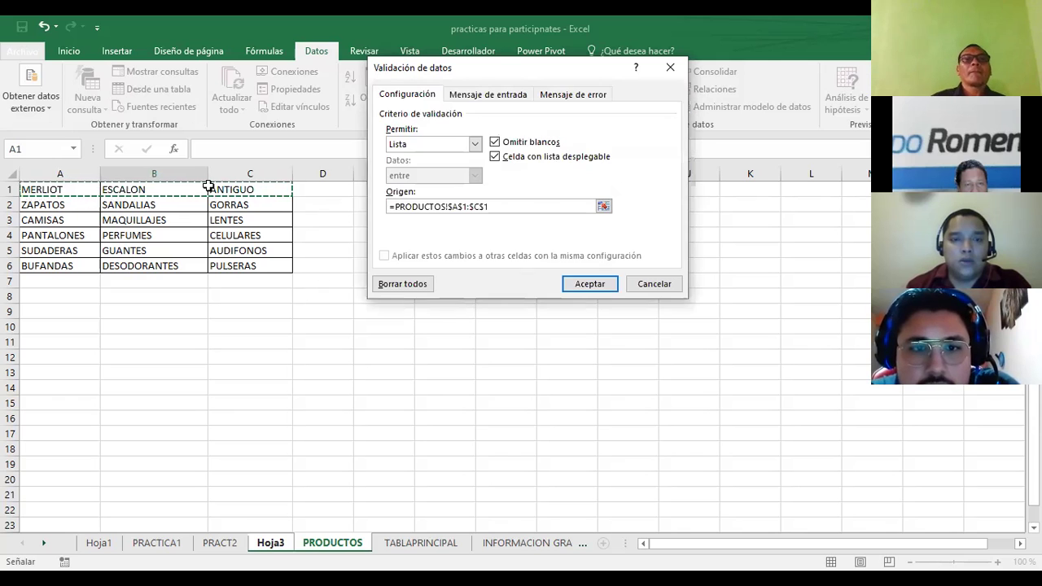
click(598, 285)
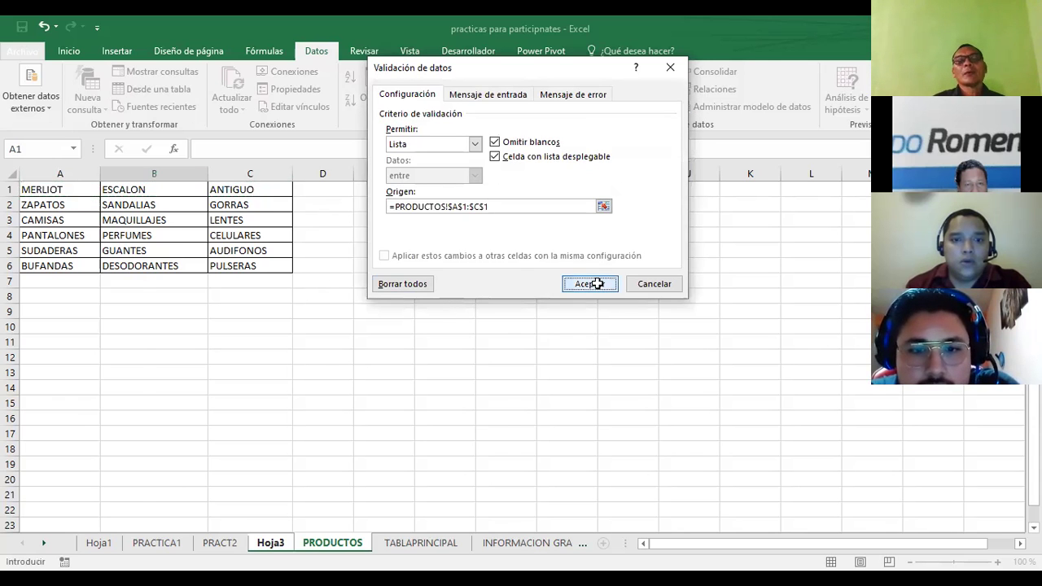
Step: Test B2's branch dropdown, widen column B, and select B2:E6
click(148, 206)
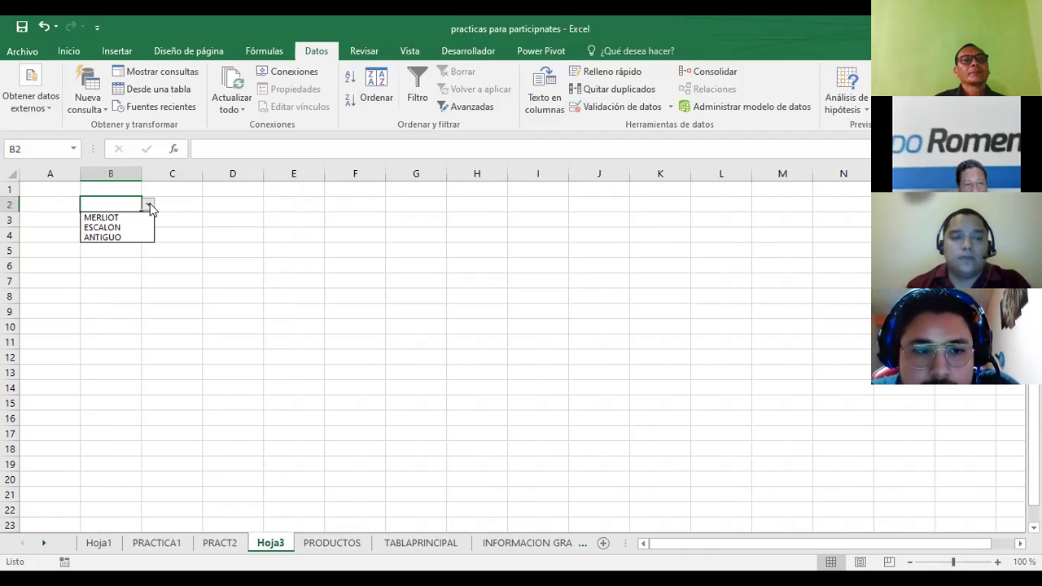
click(149, 207)
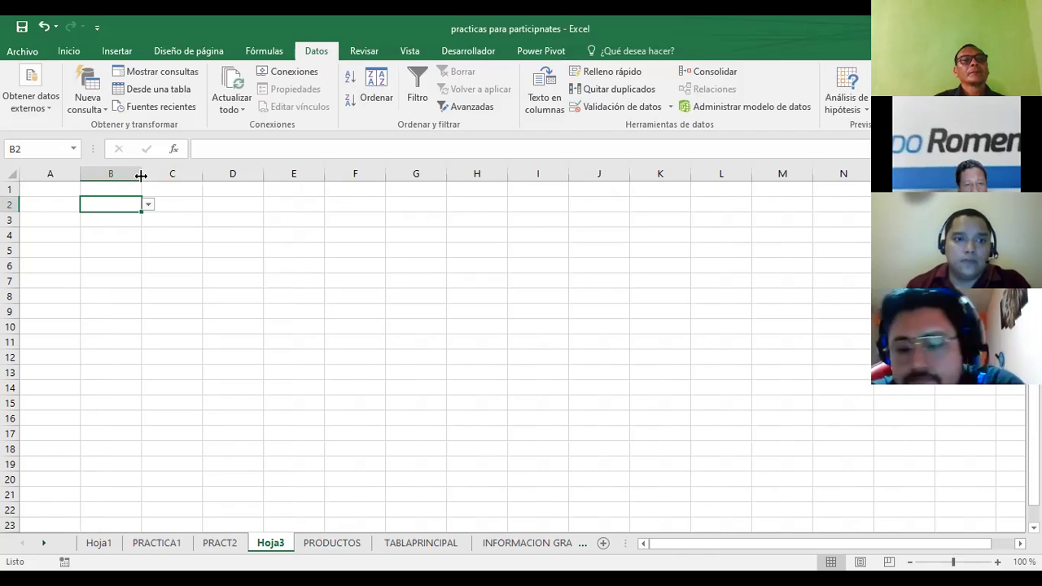
drag(141, 174, 160, 174)
drag(122, 205, 323, 265)
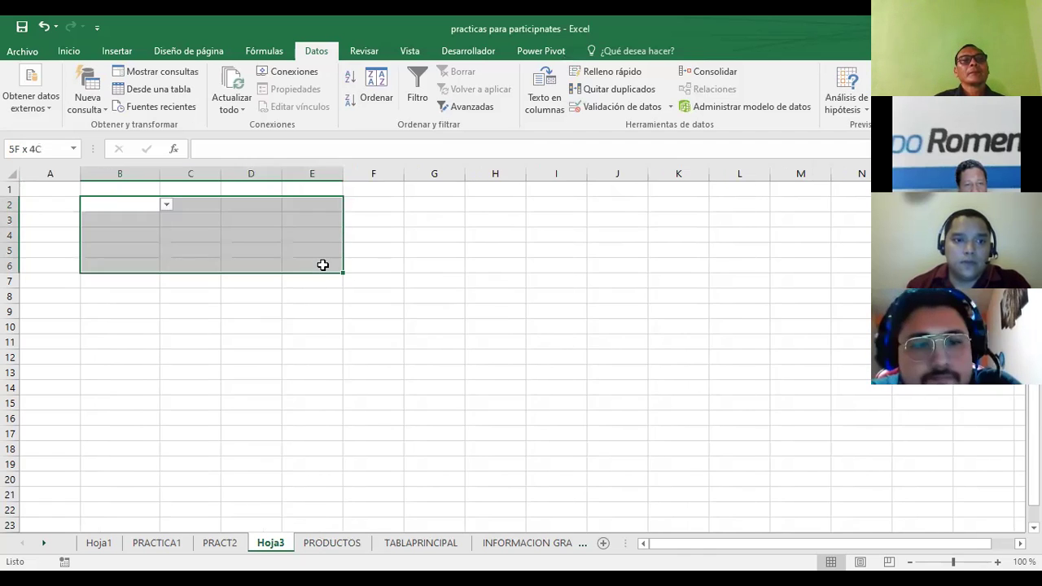
Step: Format B2:E6 with a larger font, light green fill and bold text
click(70, 51)
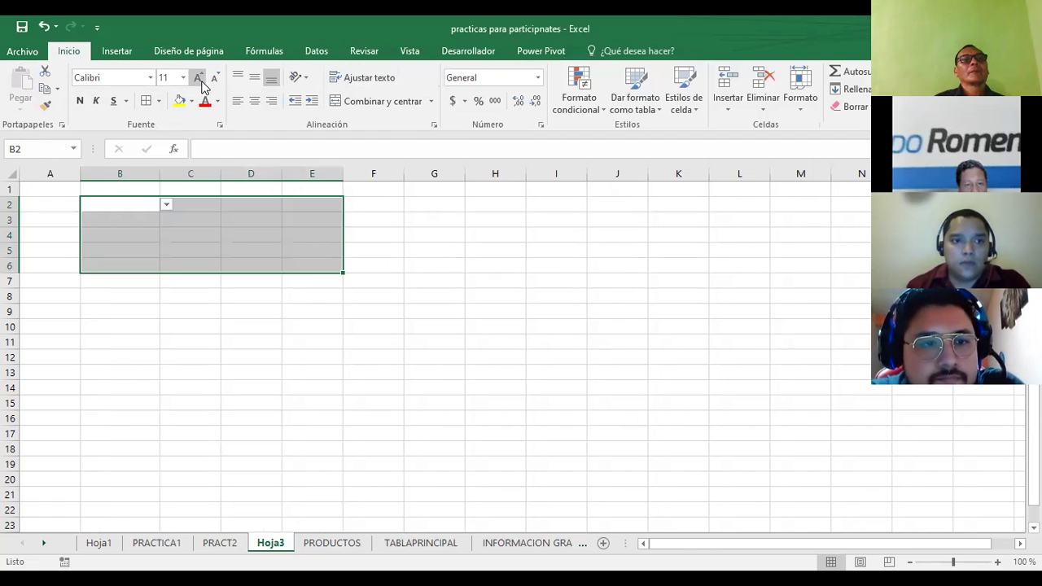
click(199, 81)
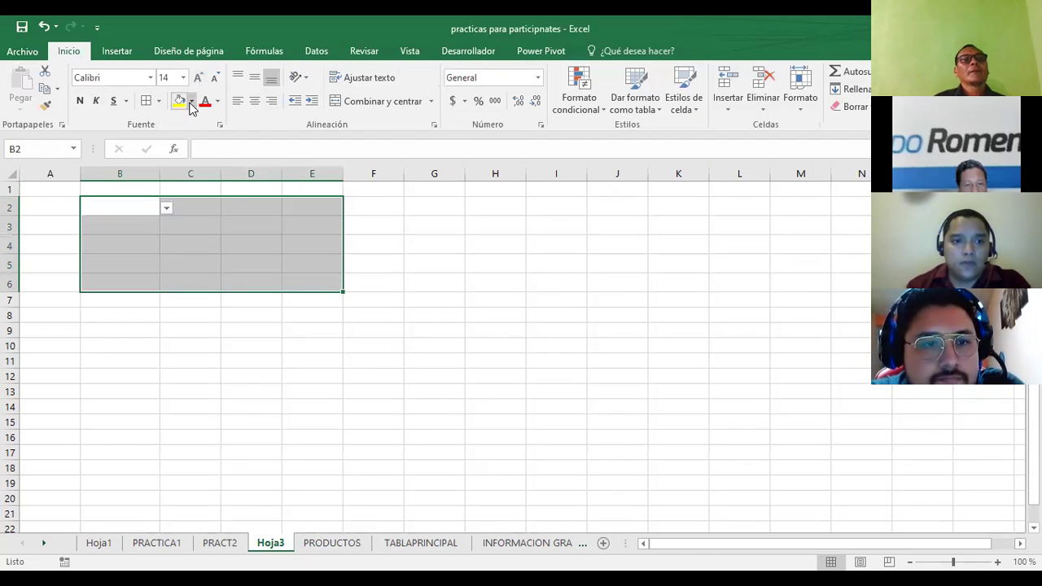
click(192, 101)
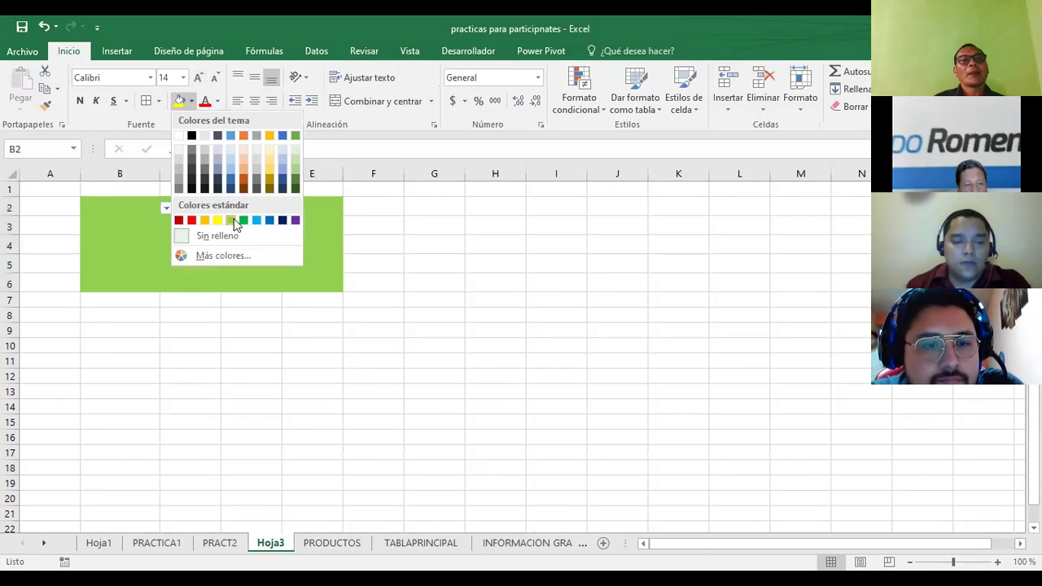
click(240, 221)
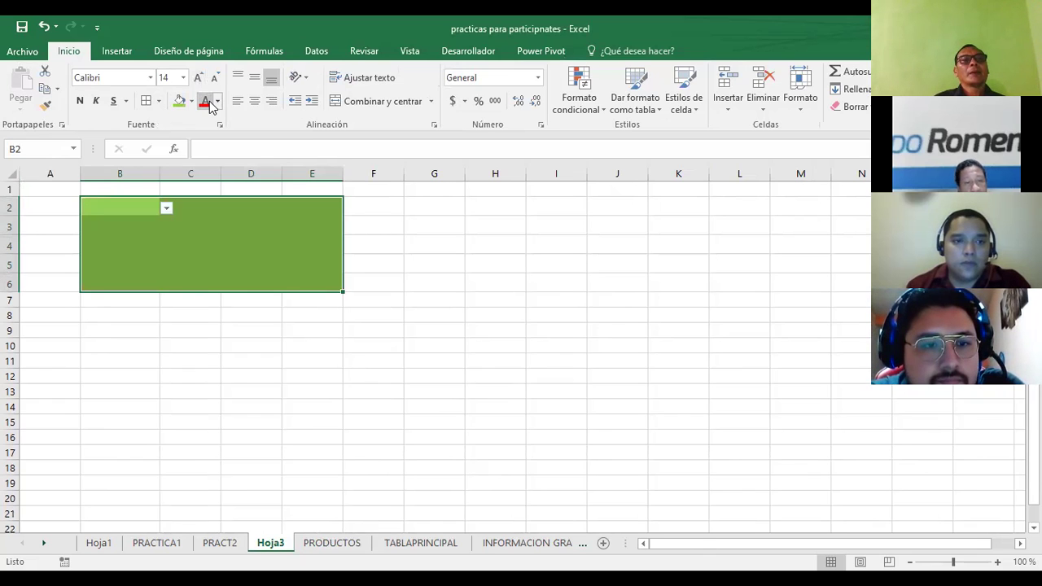
click(80, 100)
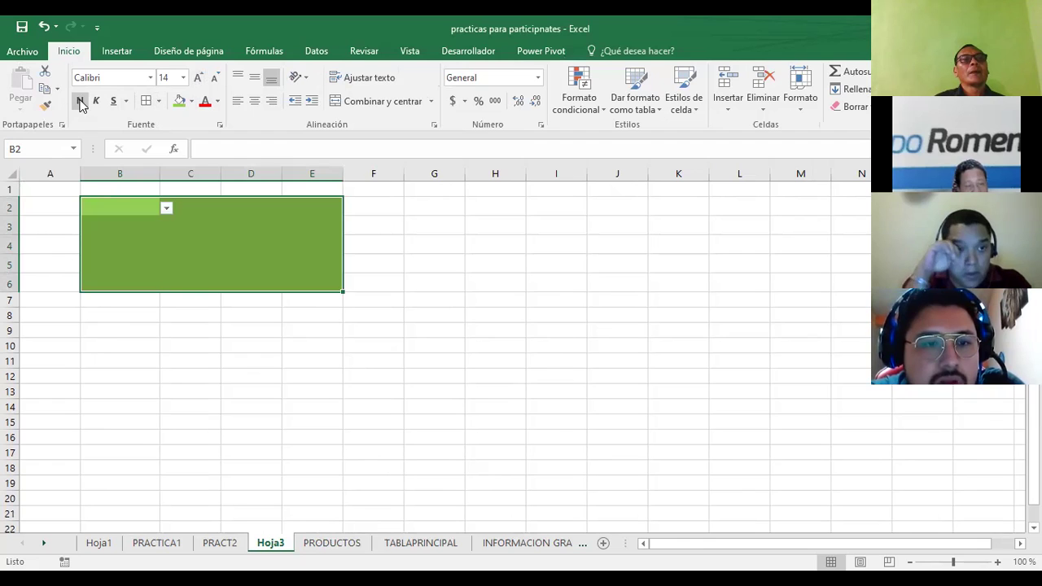
Step: Check B2's branch dropdown, then select cell C2
click(512, 302)
click(163, 210)
click(142, 218)
click(156, 204)
click(167, 209)
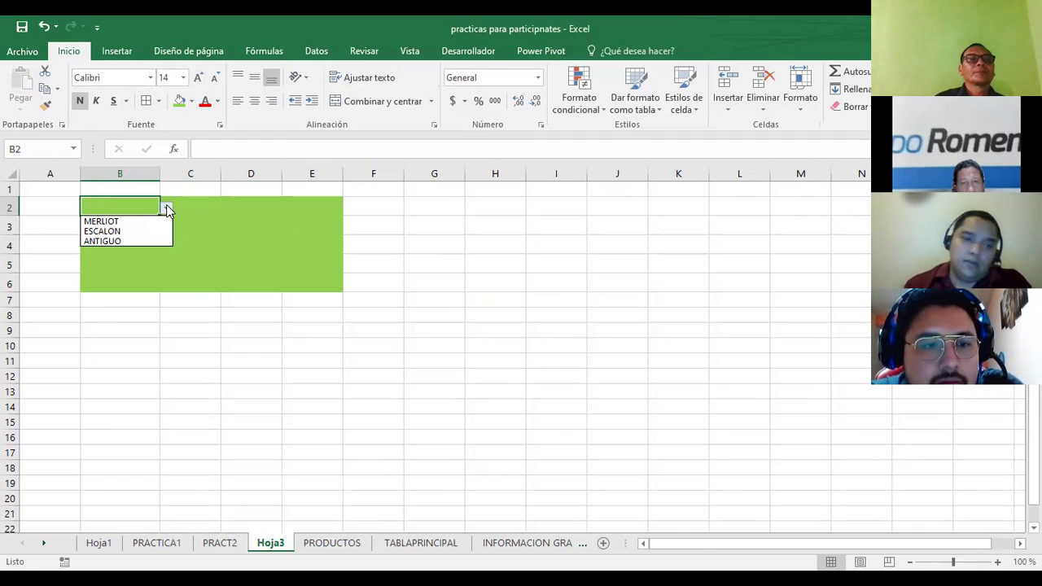
click(249, 203)
click(250, 203)
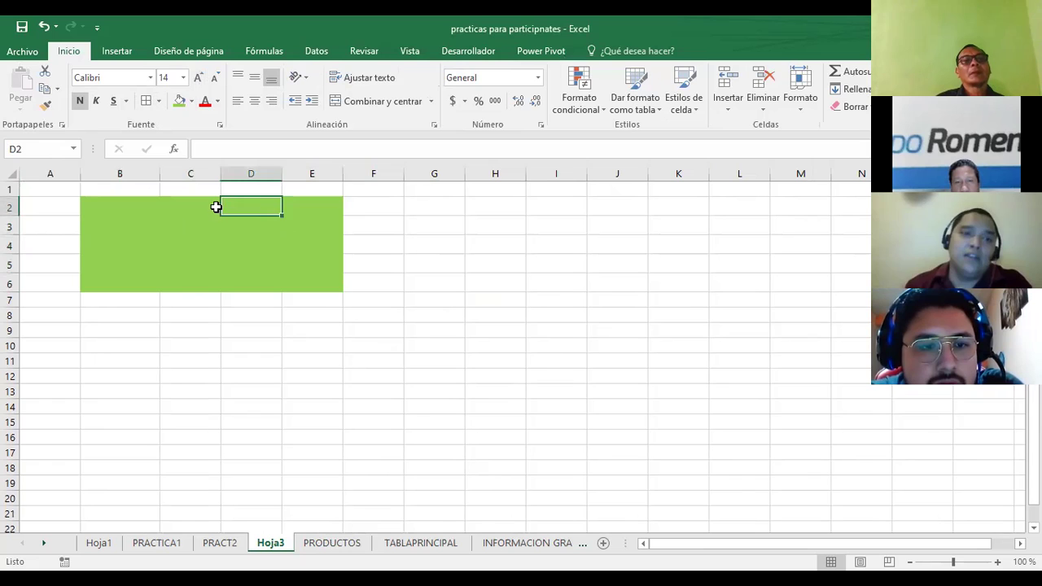
click(216, 207)
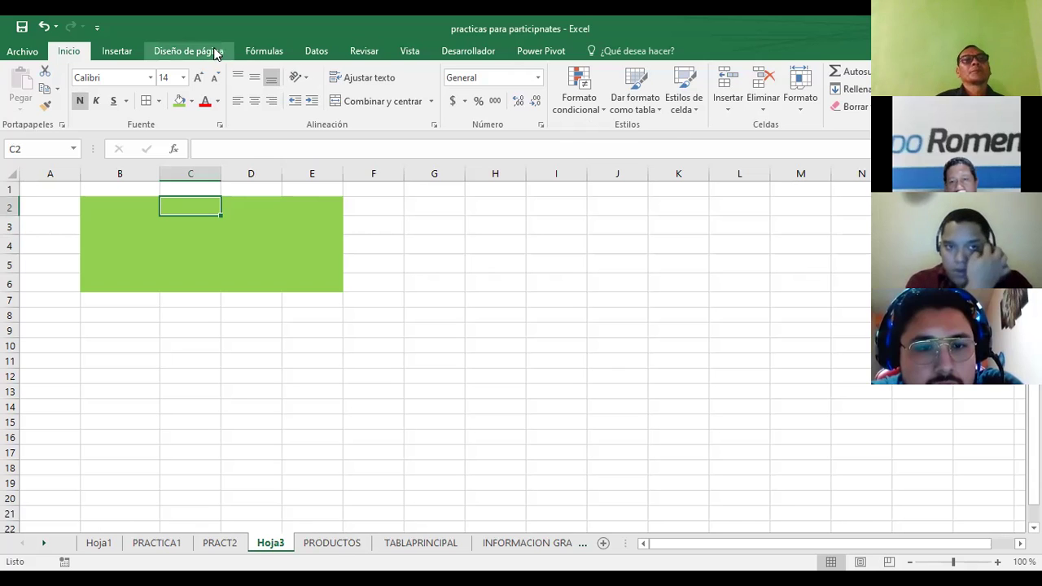
Step: Open Data Validation for C2, set Allow to List, and collapse the Source box
click(325, 54)
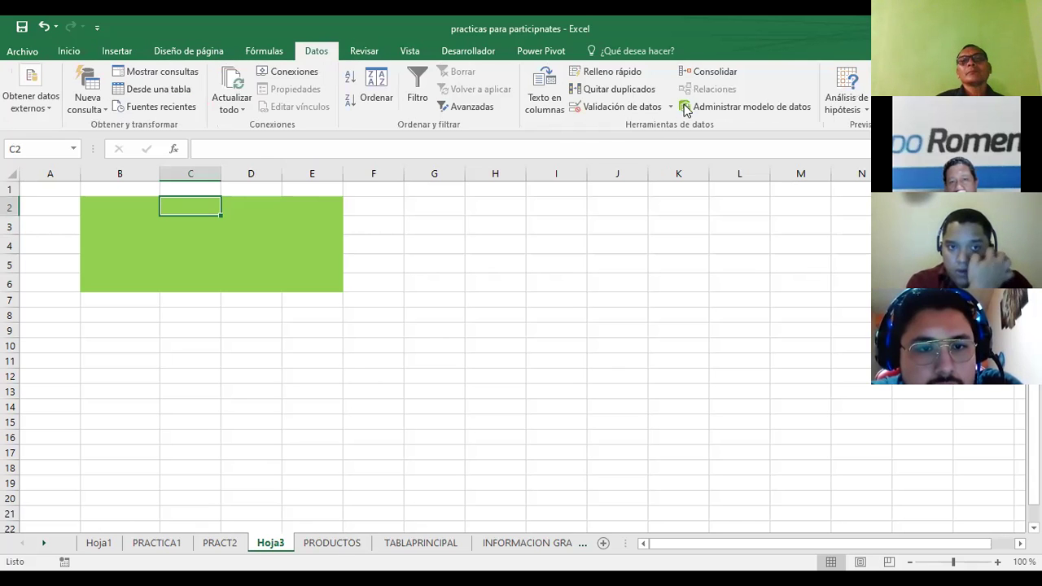
click(637, 115)
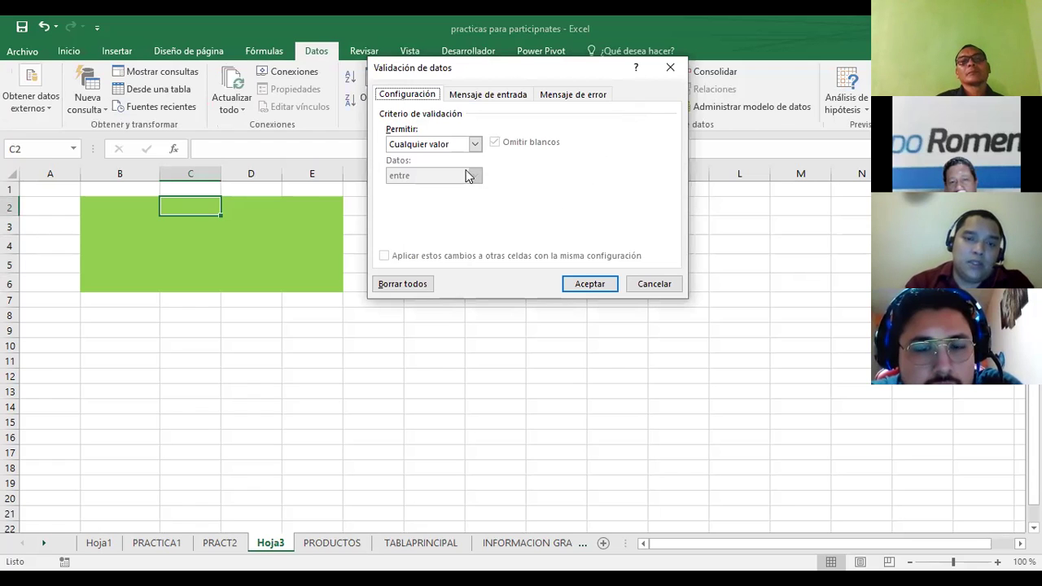
click(475, 143)
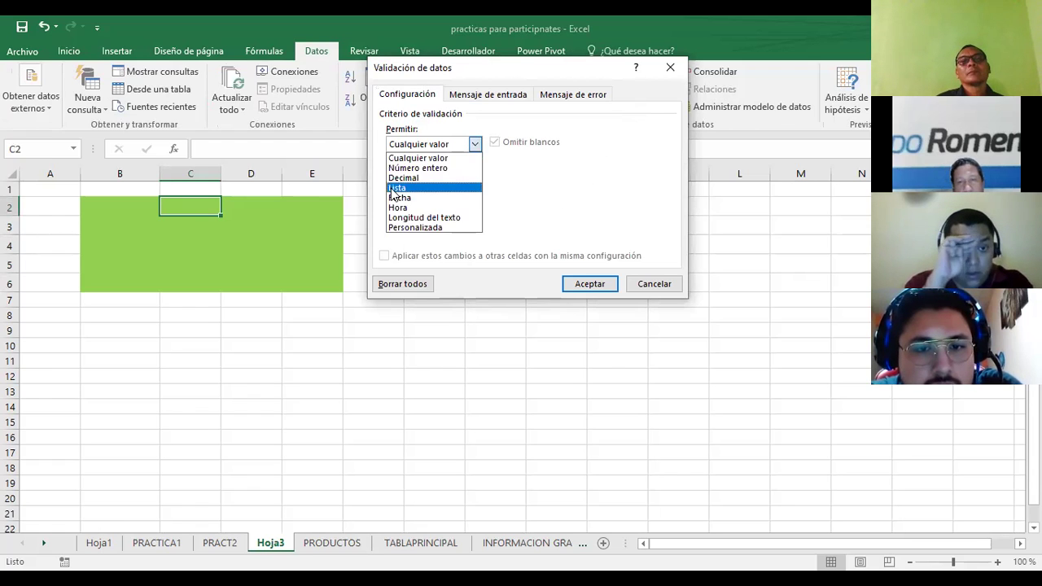
click(396, 188)
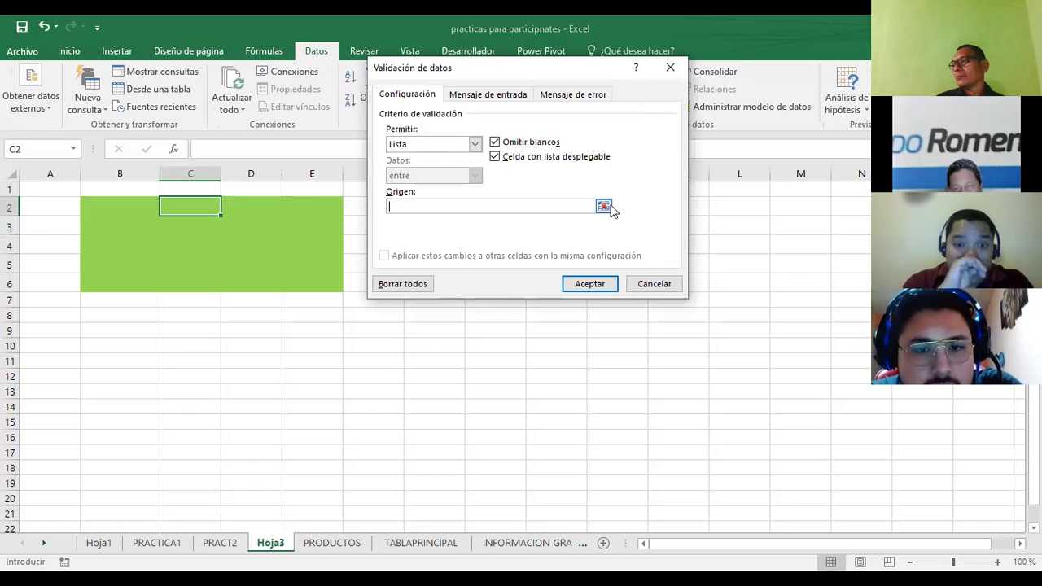
click(603, 207)
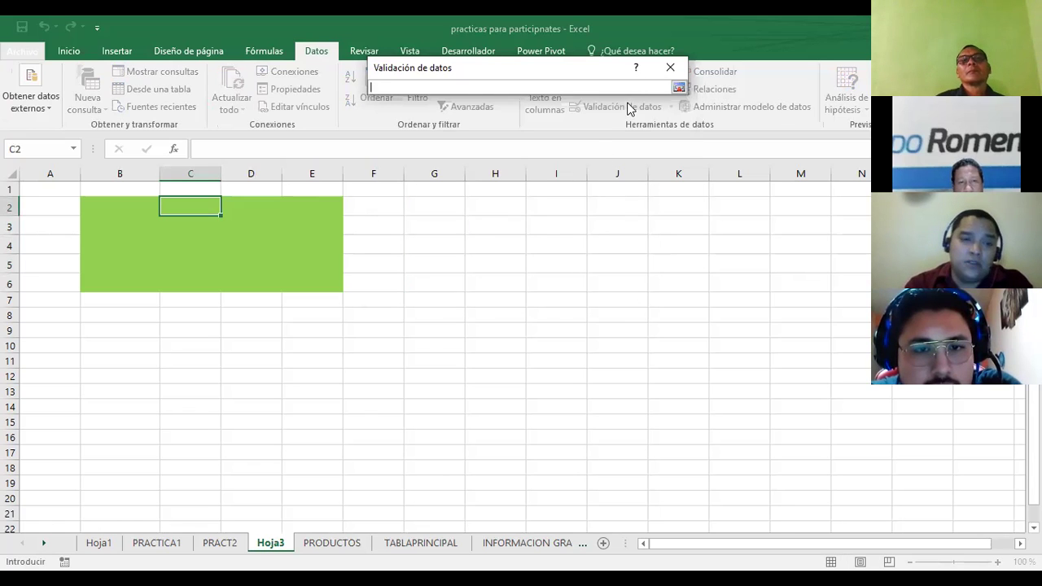
Step: Set C2's list source to =INDIRECTO($B$2), accepting the error warning, then open B2's list
text(=INDIRECTO()
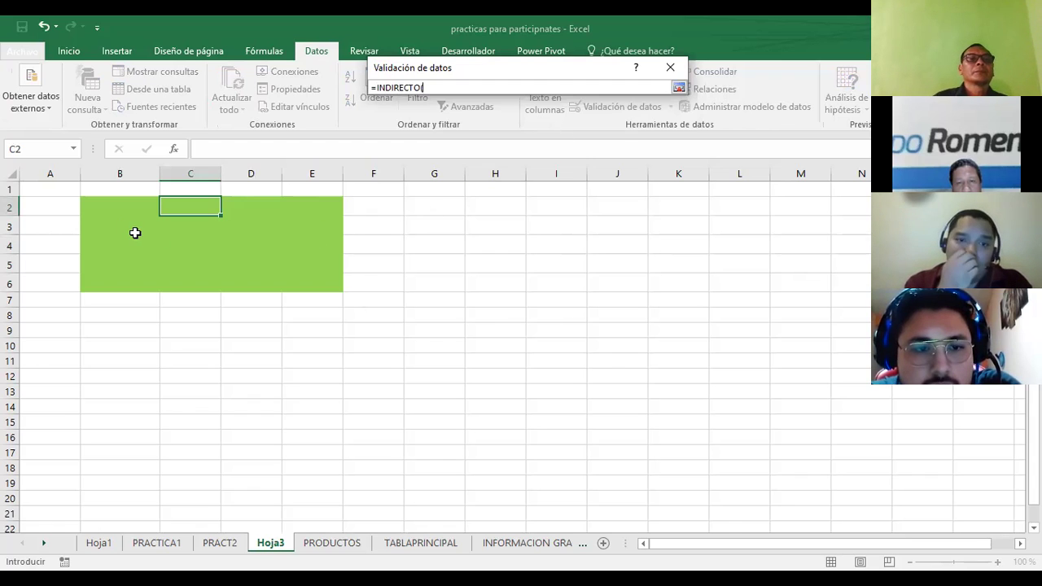
click(114, 209)
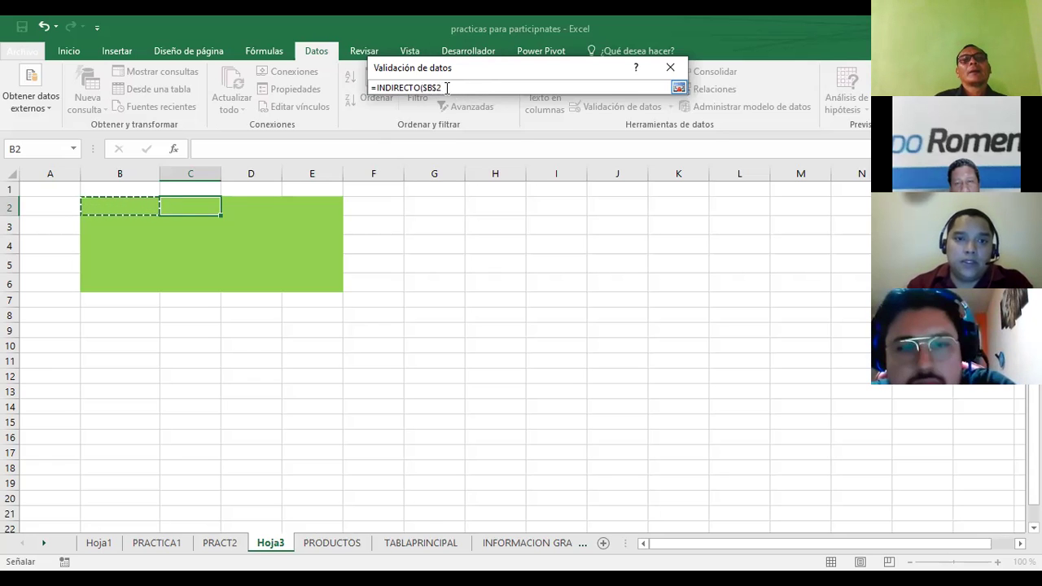
text())
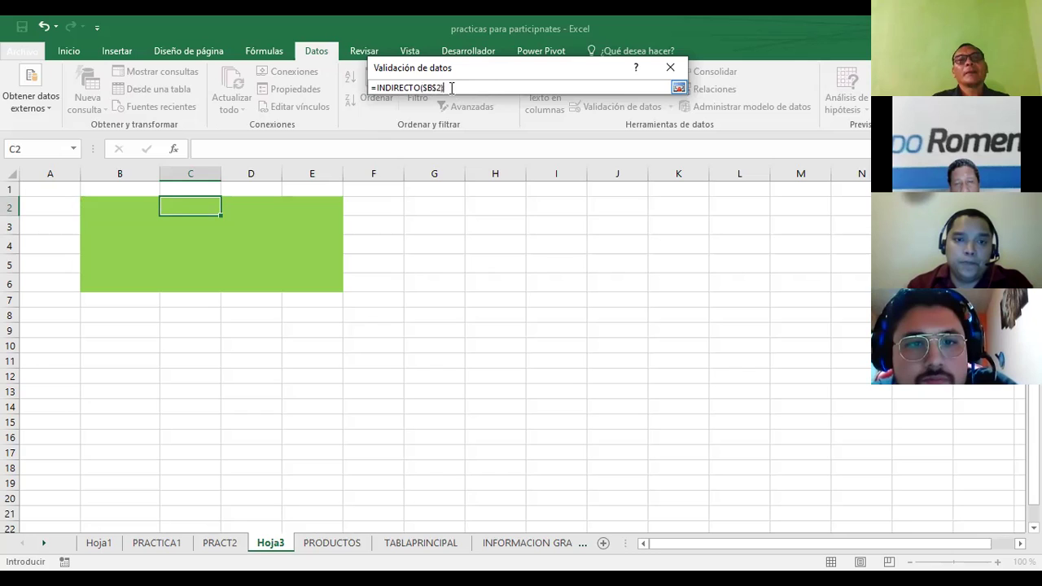
key(Return)
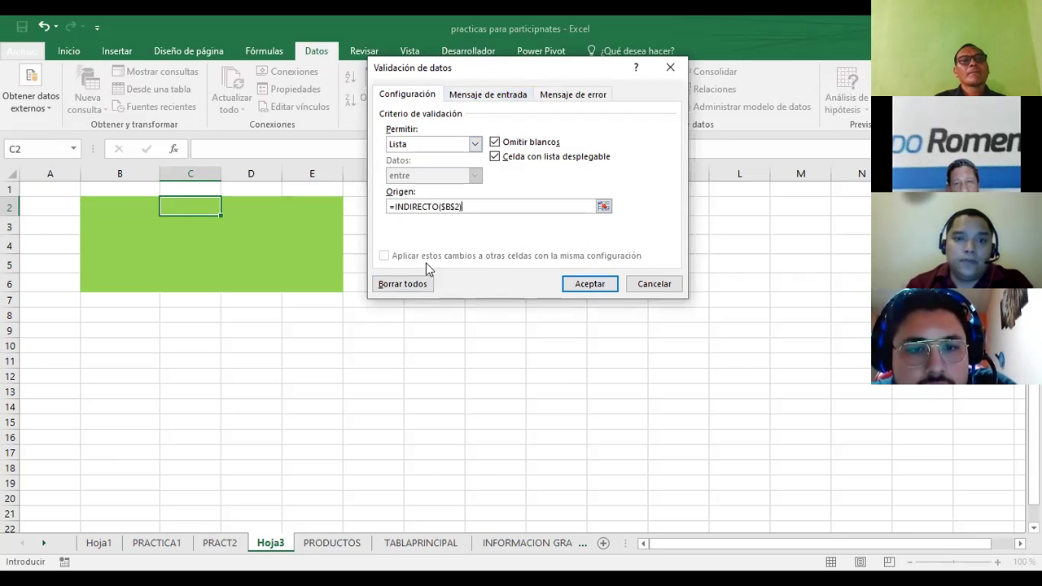
click(605, 288)
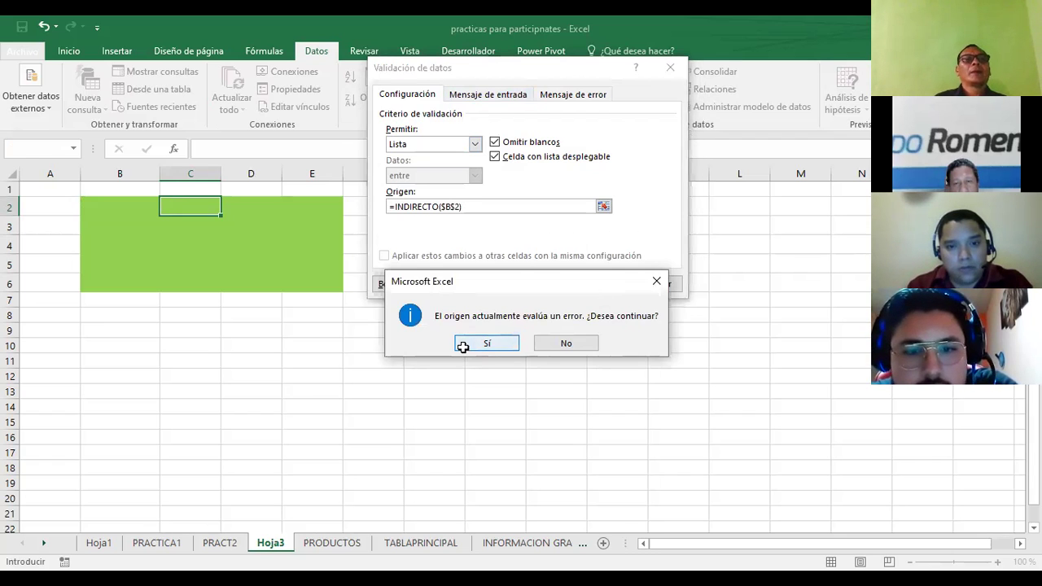
click(486, 344)
click(138, 208)
click(166, 211)
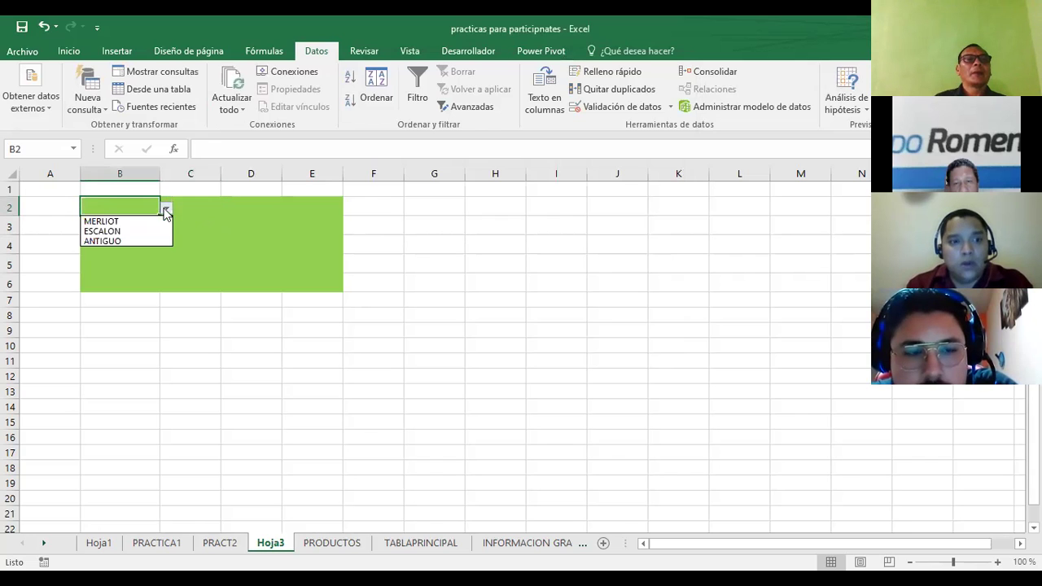
Step: Pick MERLIOT in B2, then try ZAPATOS, PANTALONES and finally SUDADERAS in C2
click(101, 221)
click(205, 209)
click(228, 210)
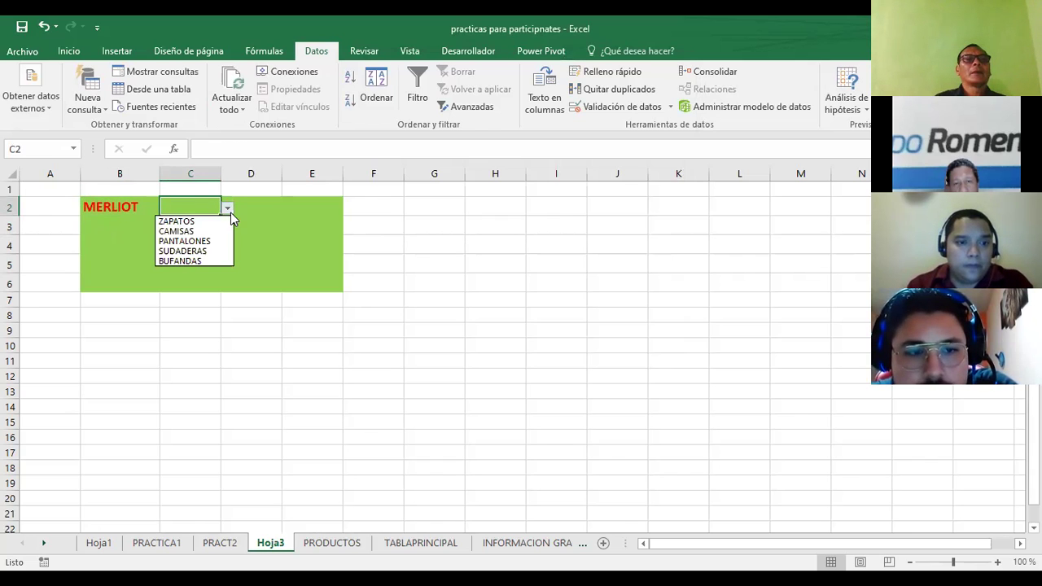
click(194, 222)
click(205, 239)
click(228, 209)
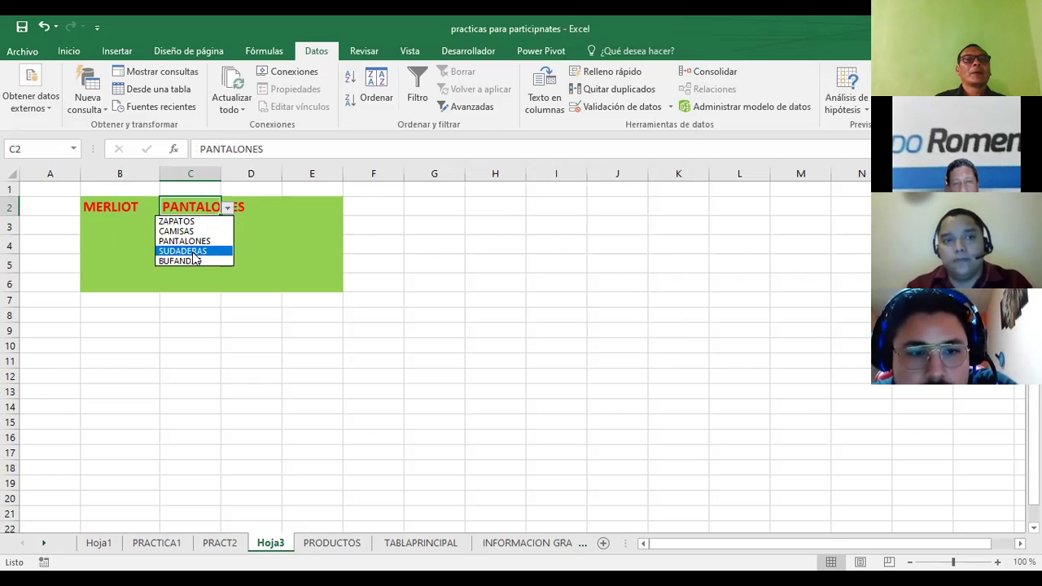
click(193, 253)
Step: Check the PRODUCTOS sheet, switch B2 to ESCALON, review C2's products, then return to PRODUCTOS
click(109, 206)
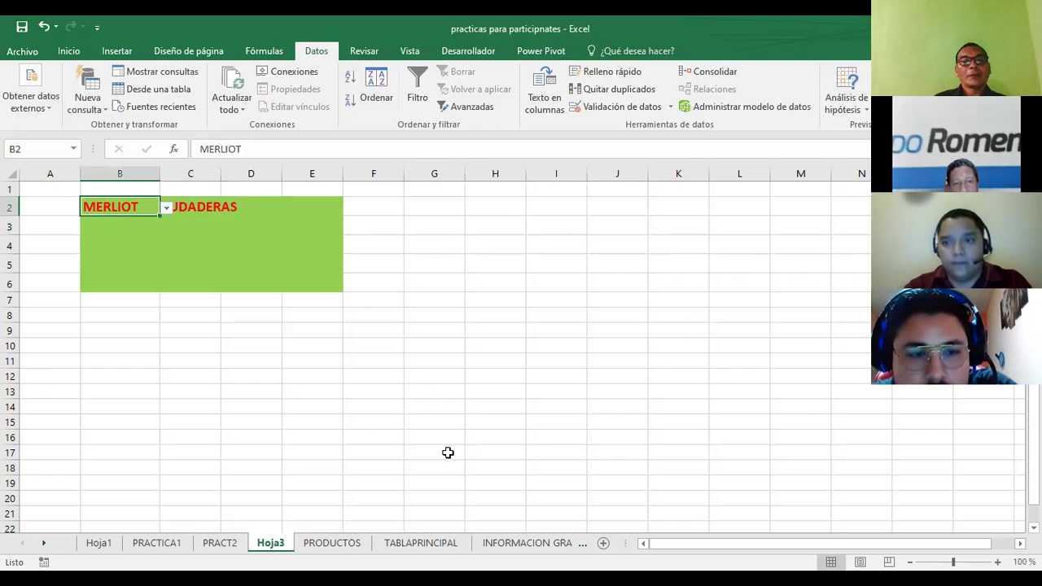
click(332, 543)
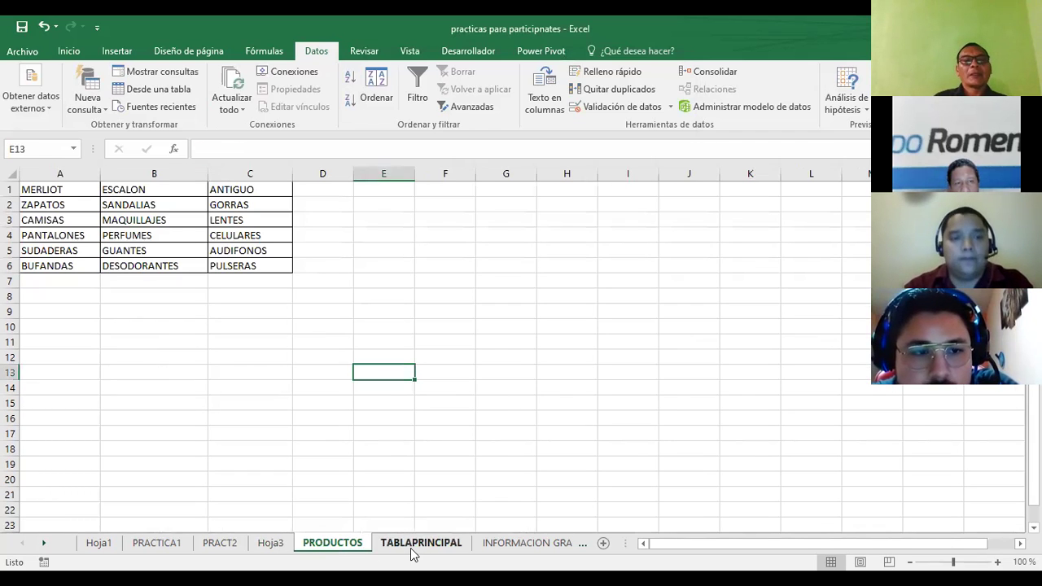
click(280, 547)
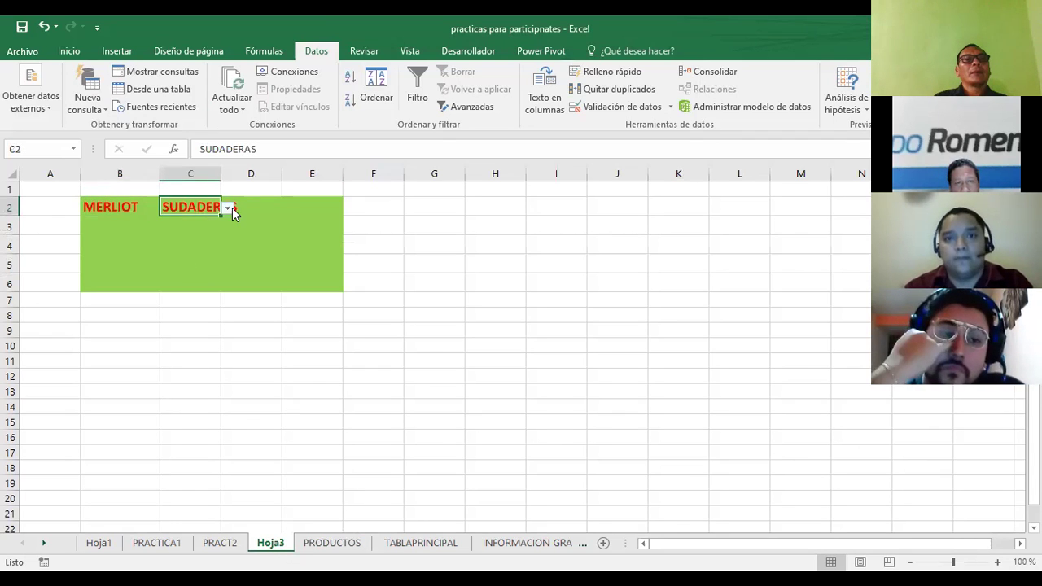
click(229, 208)
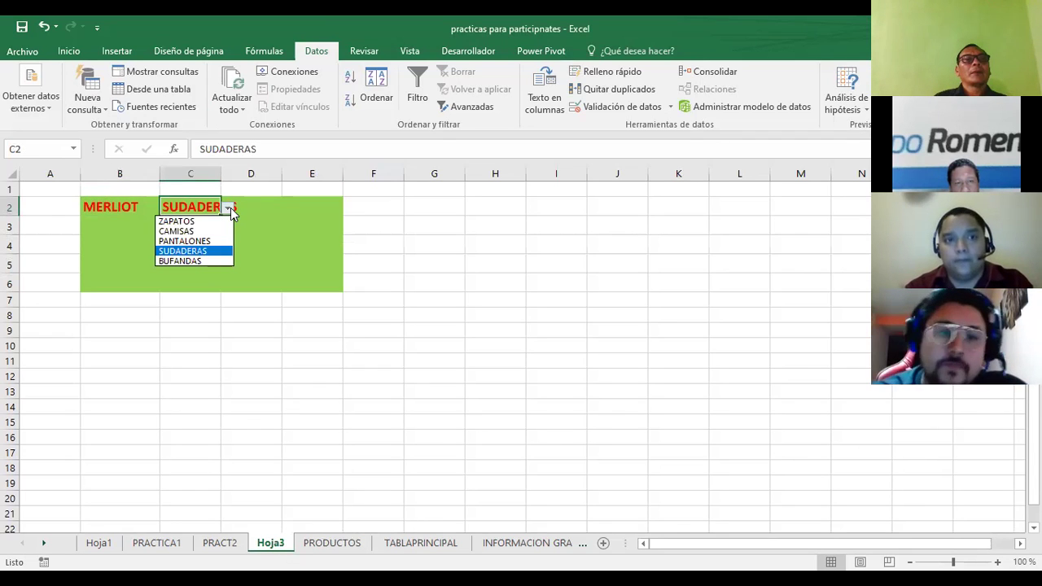
click(110, 207)
click(166, 209)
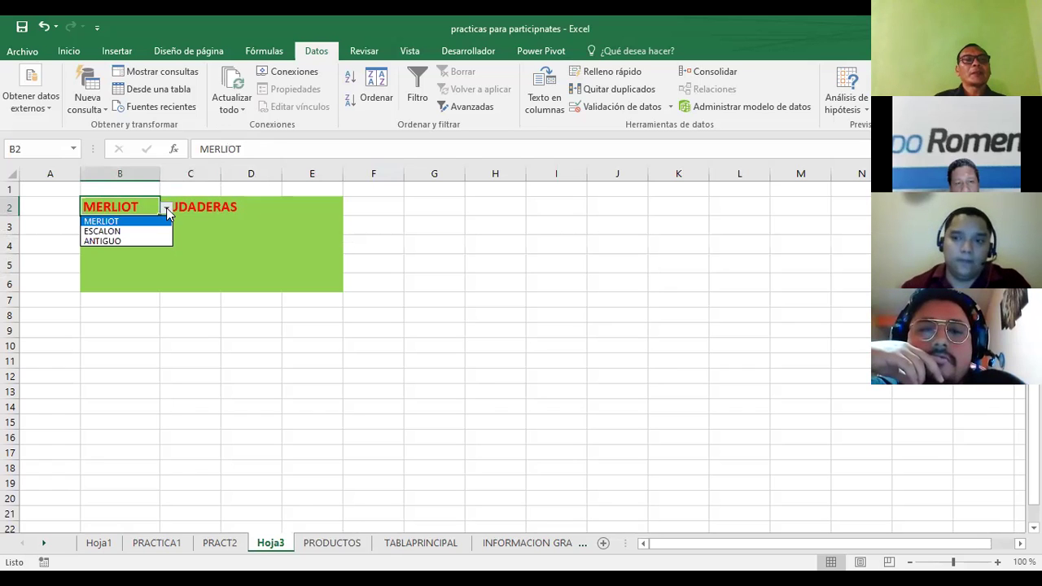
click(127, 229)
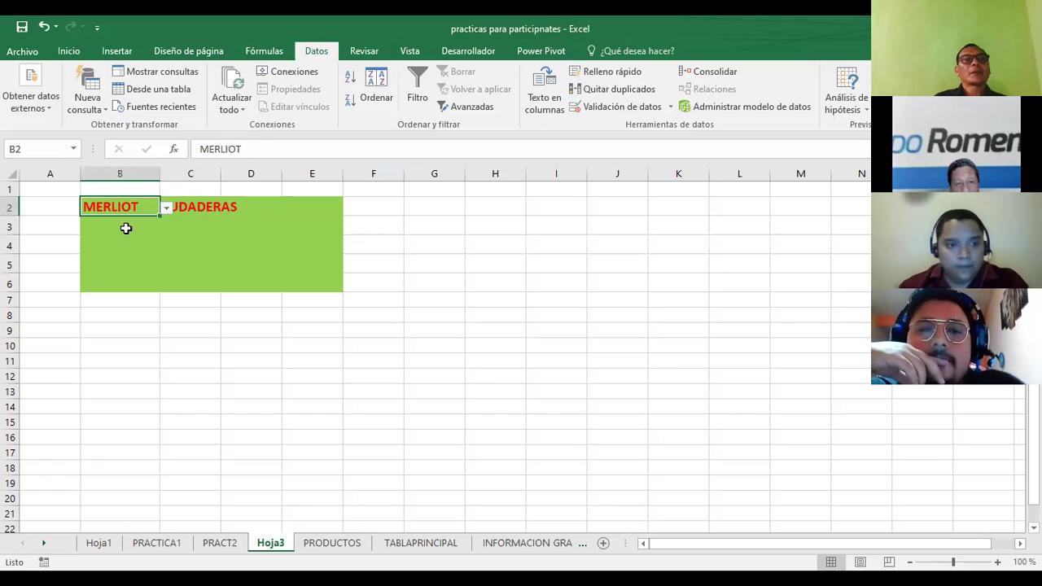
click(214, 210)
click(229, 209)
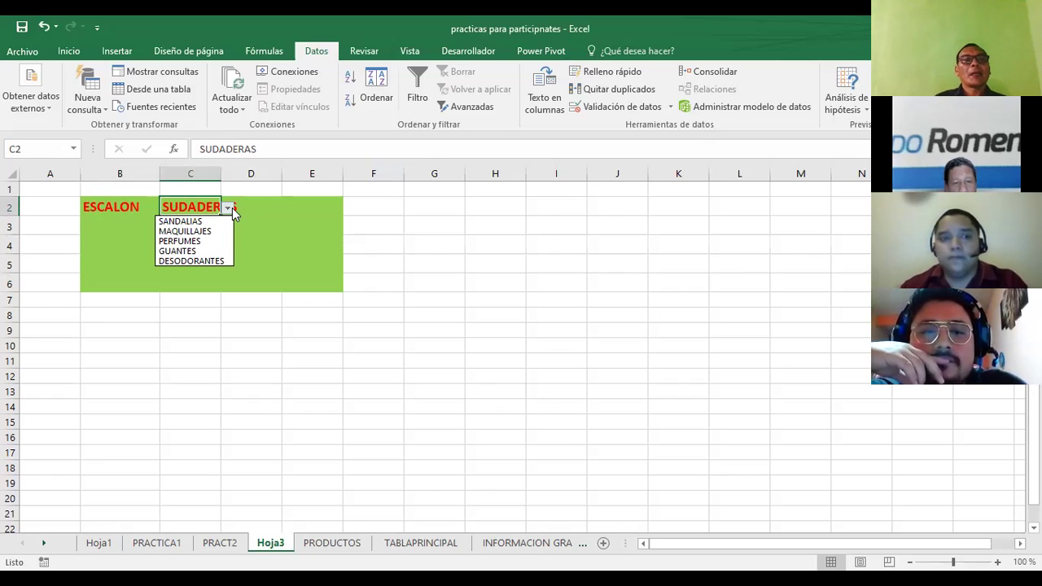
click(316, 433)
click(332, 543)
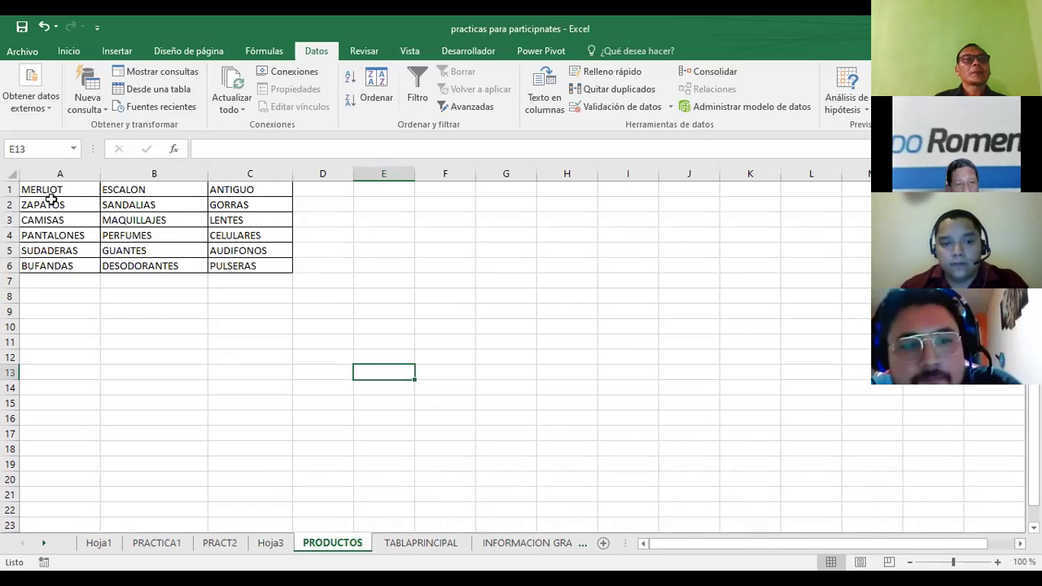
drag(32, 189, 239, 190)
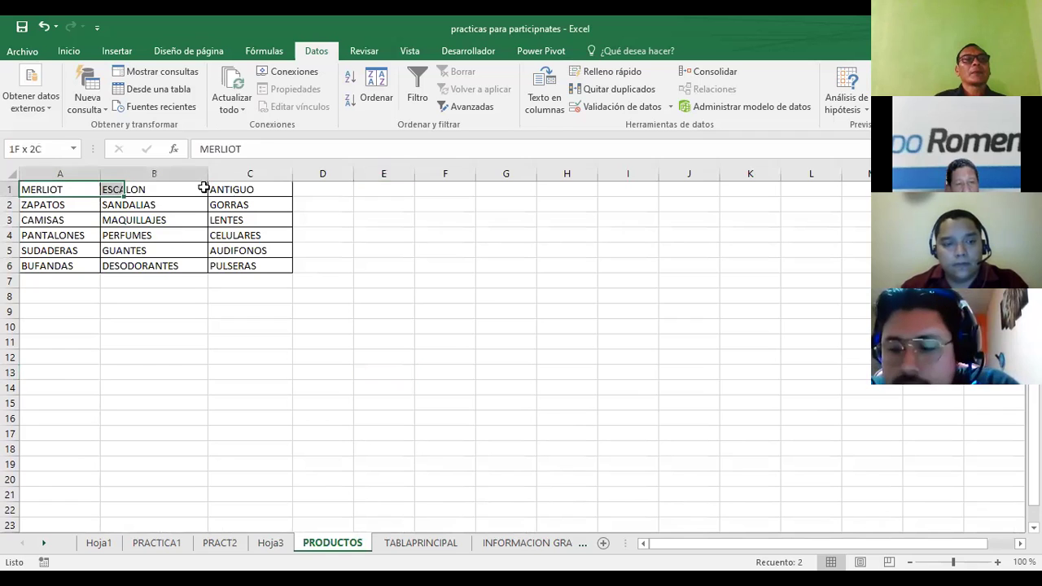
click(68, 51)
click(180, 100)
click(428, 310)
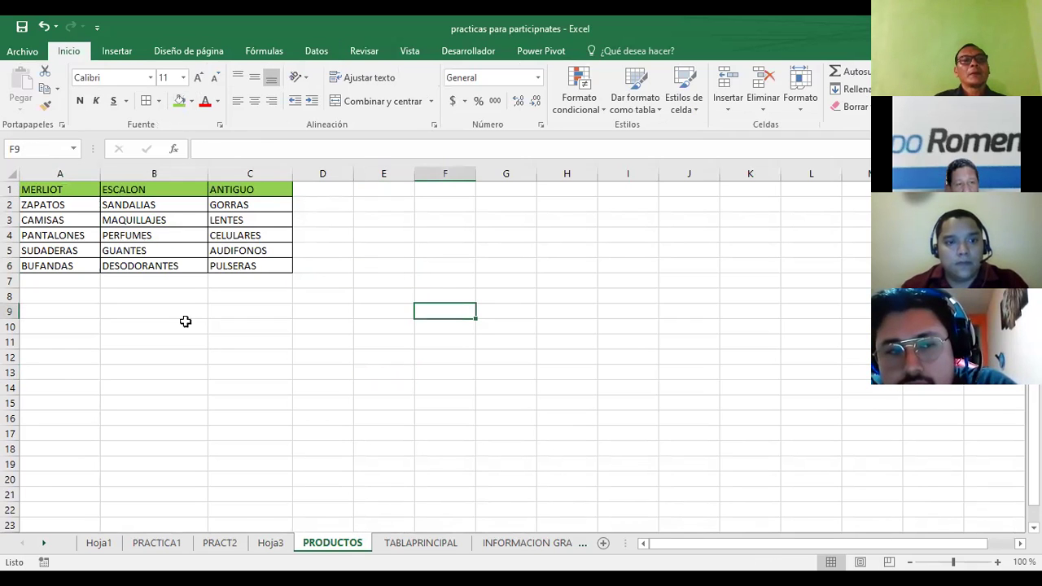
click(292, 543)
click(259, 208)
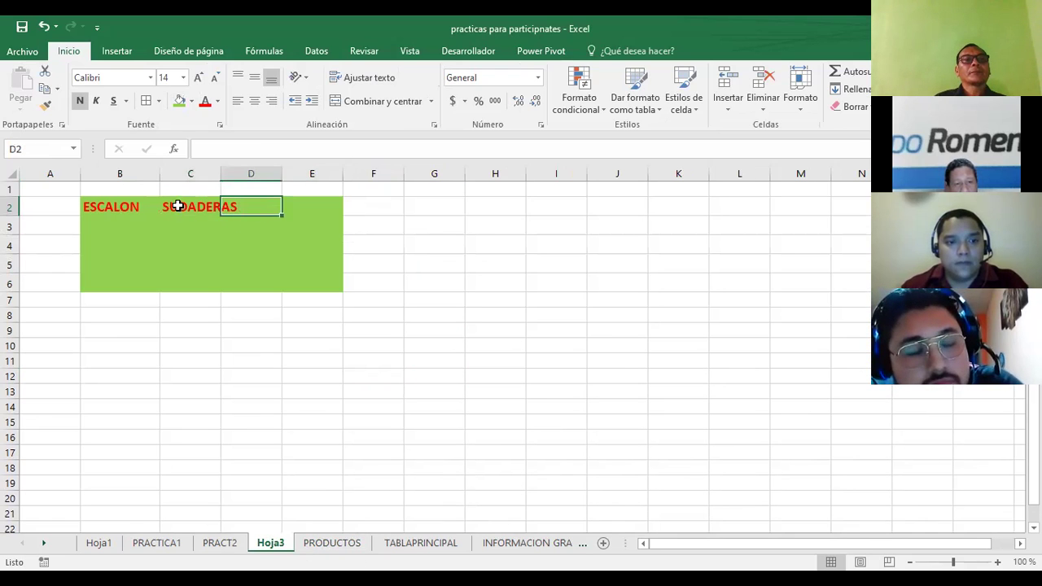
click(114, 220)
click(135, 205)
click(167, 211)
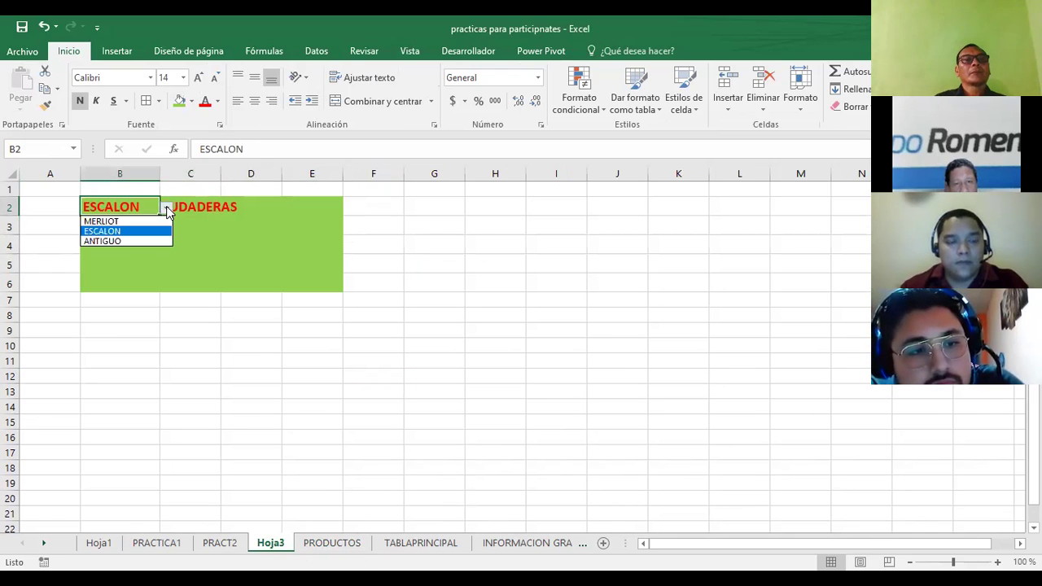
click(142, 242)
click(191, 206)
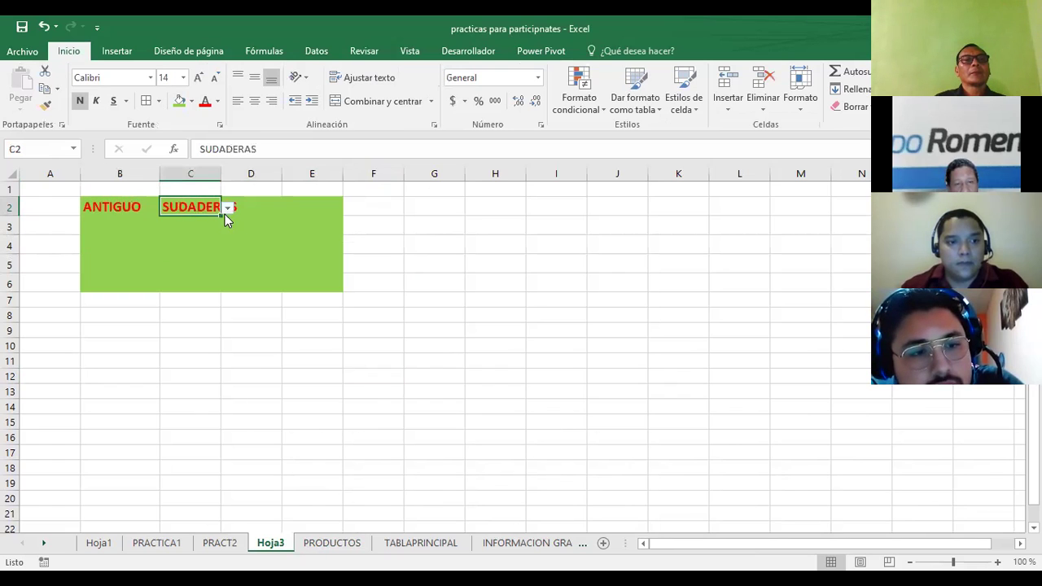
click(228, 208)
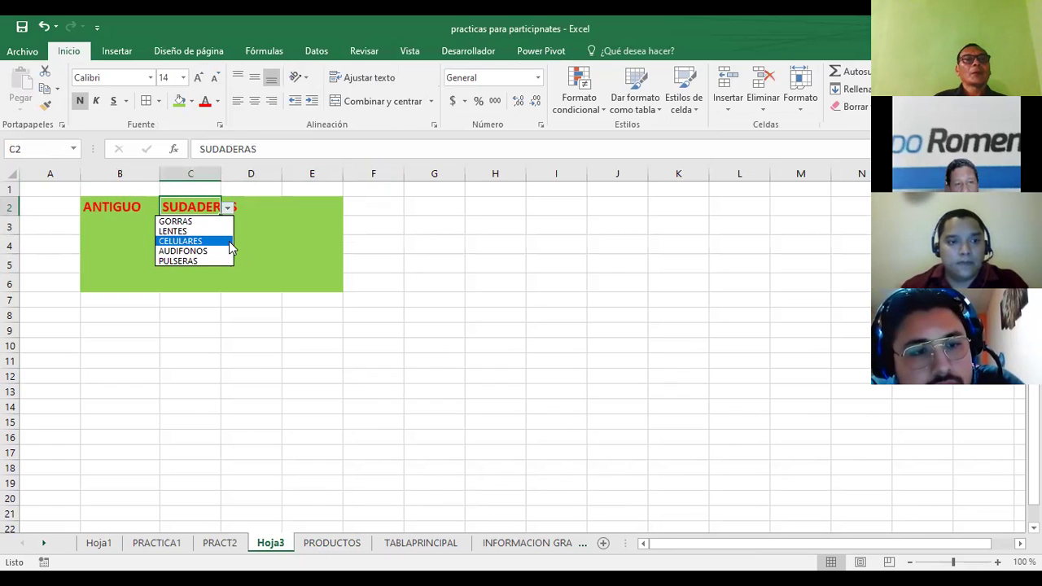
key(Down)
key(Down)
key(Down)
key(Escape)
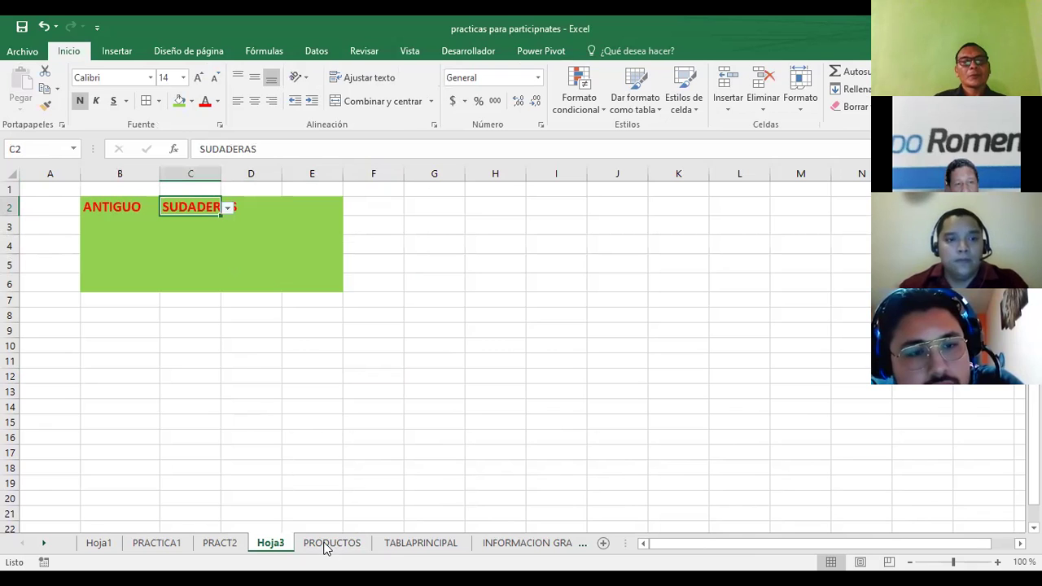
click(228, 208)
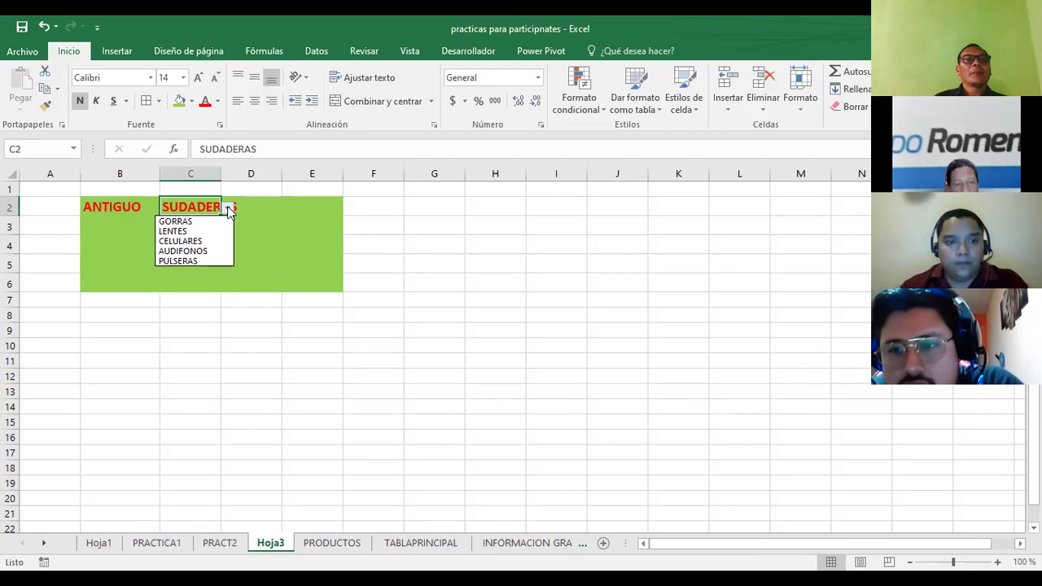
key(Escape)
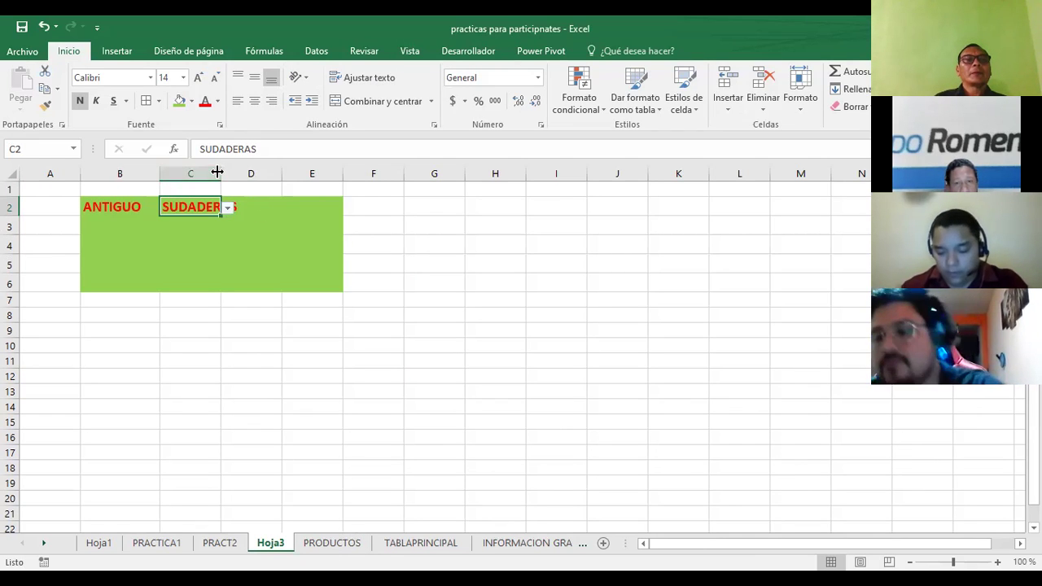
Step: Autofit column C to SUDADERAS, widen it slightly more, then select B2 and C2
double_click(234, 180)
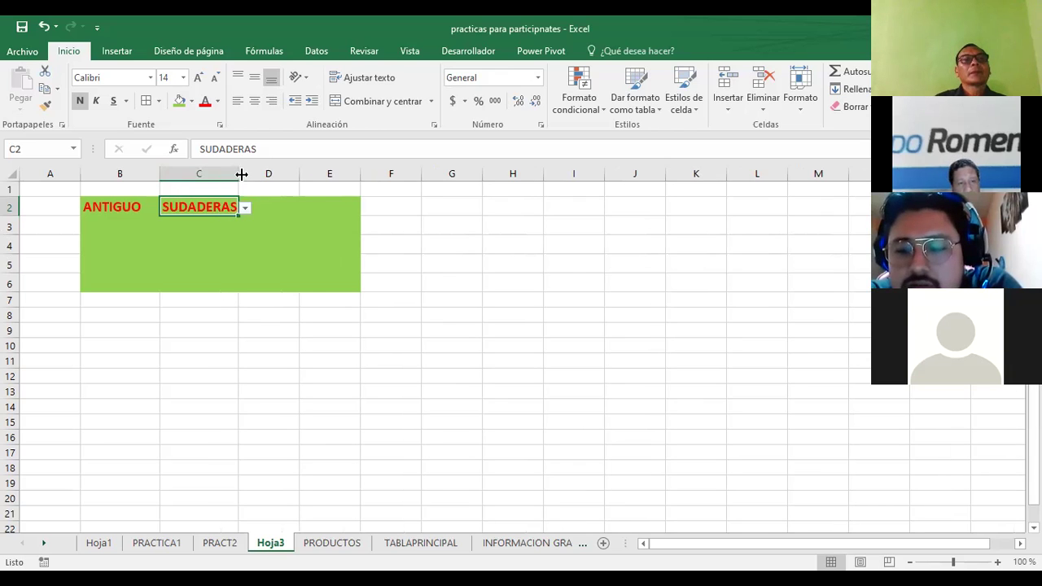
drag(238, 177, 252, 178)
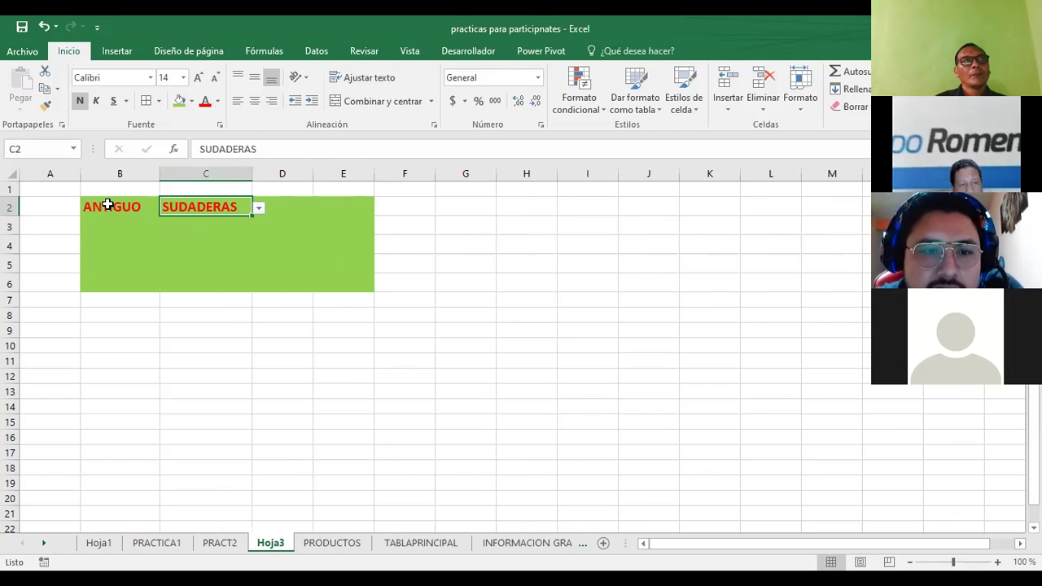
click(108, 205)
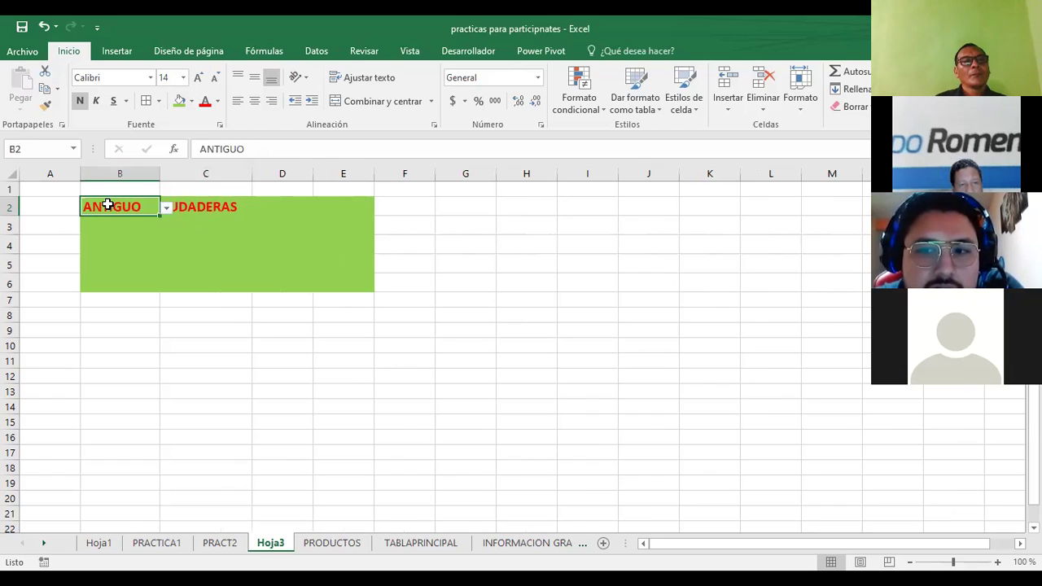
click(219, 207)
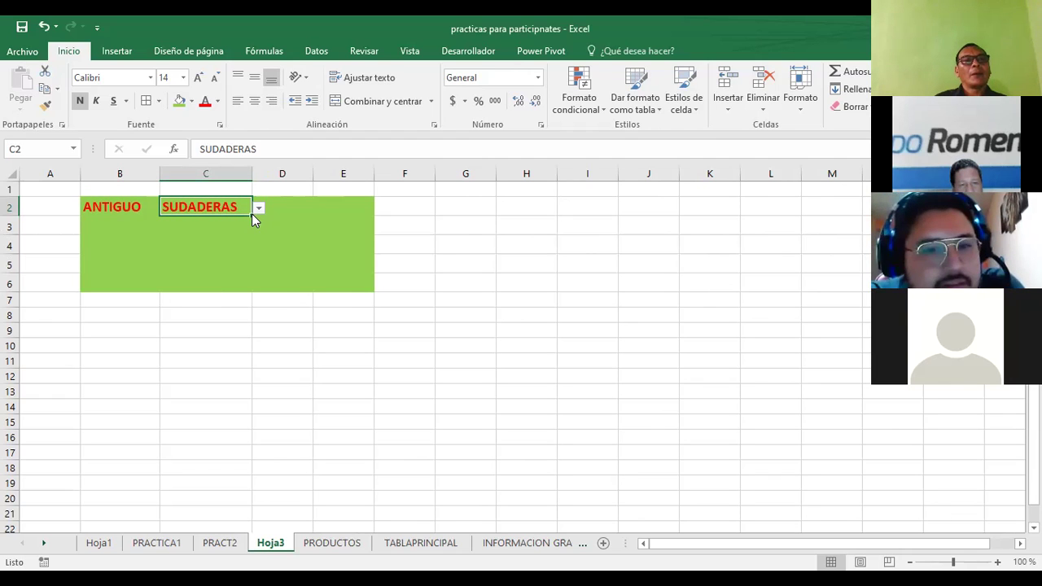
Step: Fill C2's dropdown down to C6, pick LENTES in C2, and clear C3:C6
drag(250, 215, 245, 290)
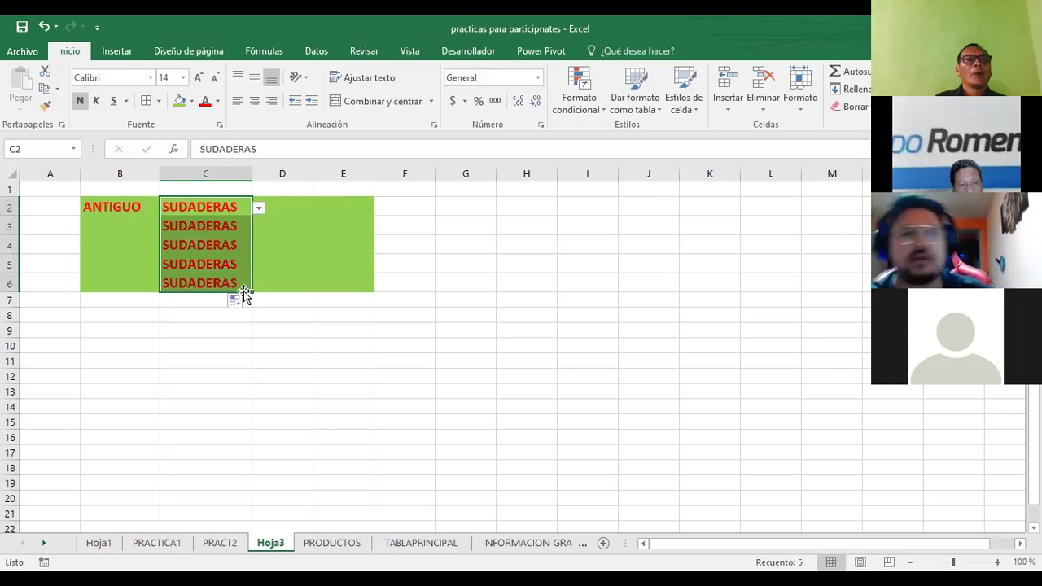
click(259, 209)
click(196, 228)
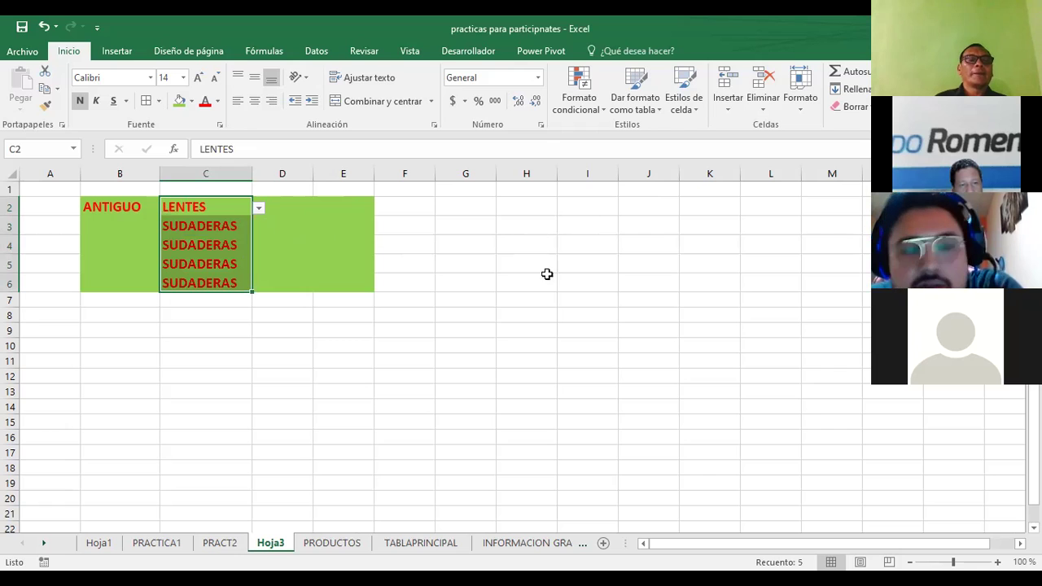
click(602, 350)
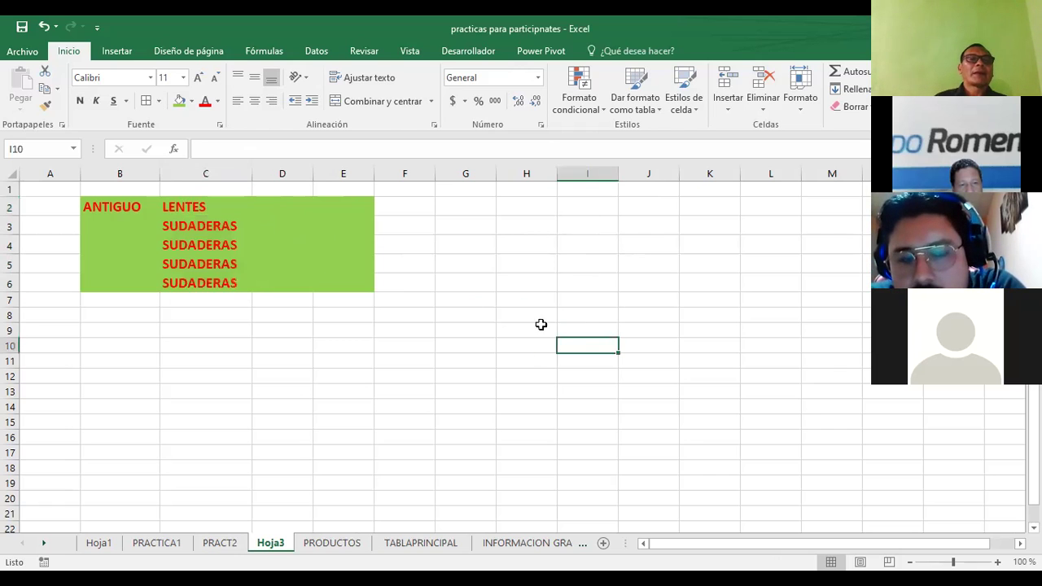
click(207, 226)
drag(207, 226, 204, 277)
key(Delete)
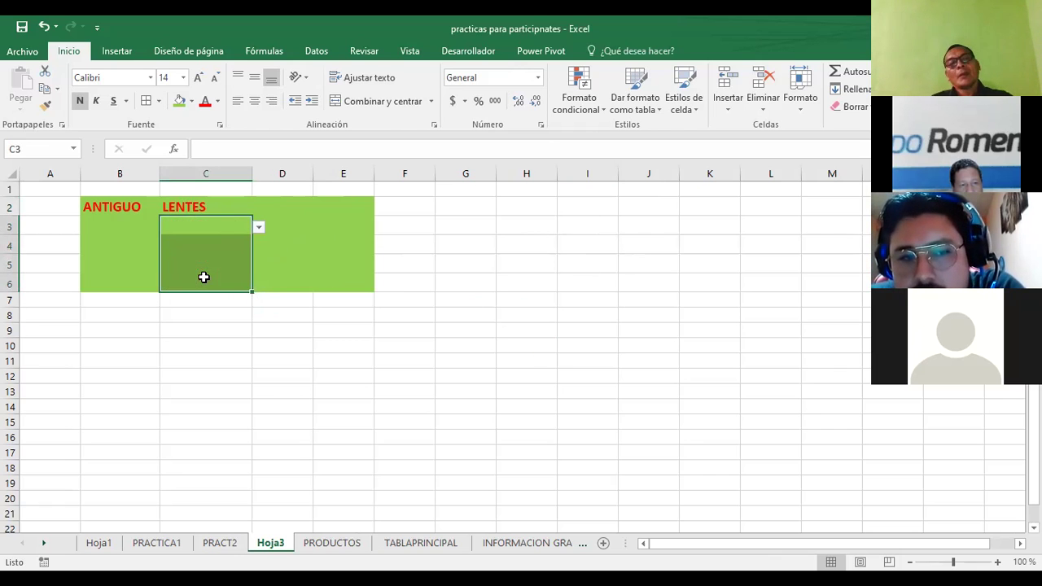
click(267, 338)
Step: Try GORRAS, CELULARES and finally PULSERAS in C2's dropdown, then select G2
click(176, 207)
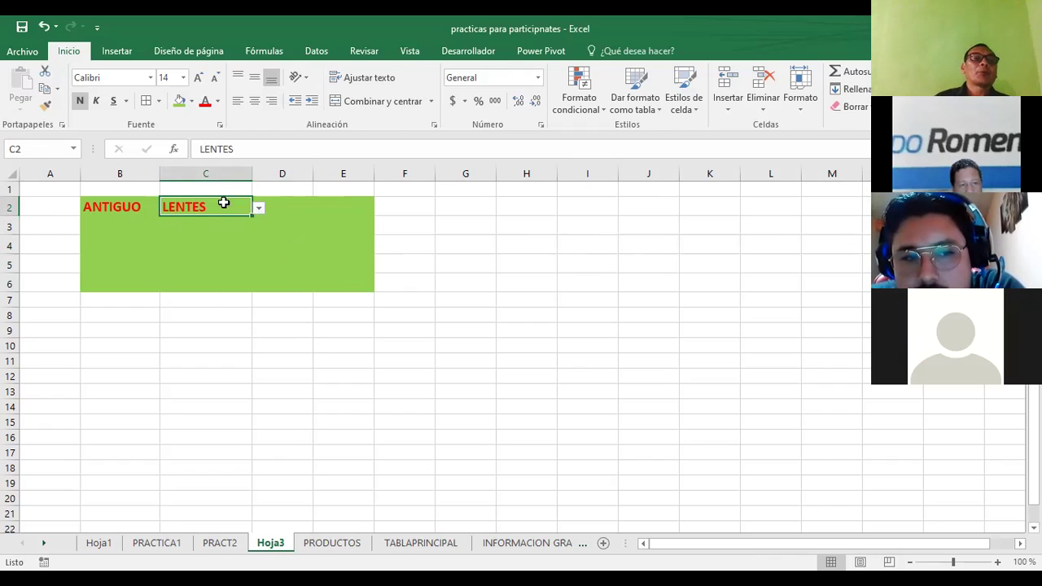
click(259, 209)
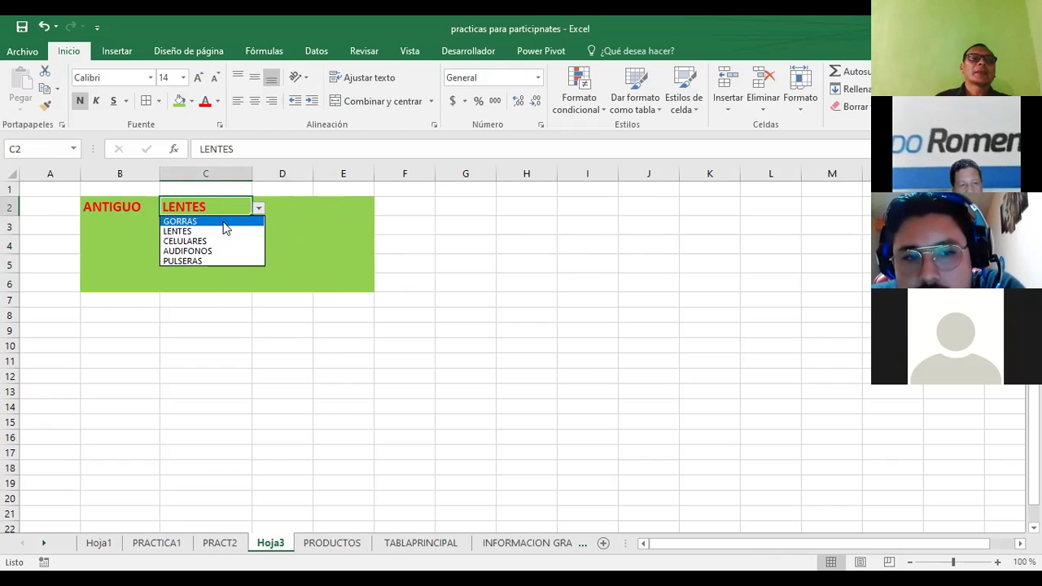
click(264, 219)
click(259, 208)
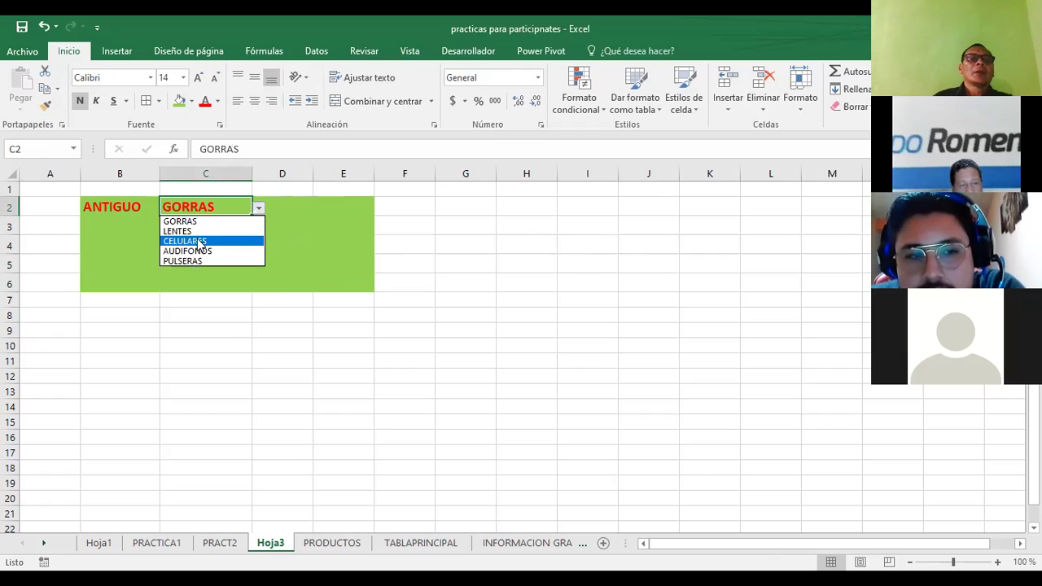
click(200, 241)
click(258, 208)
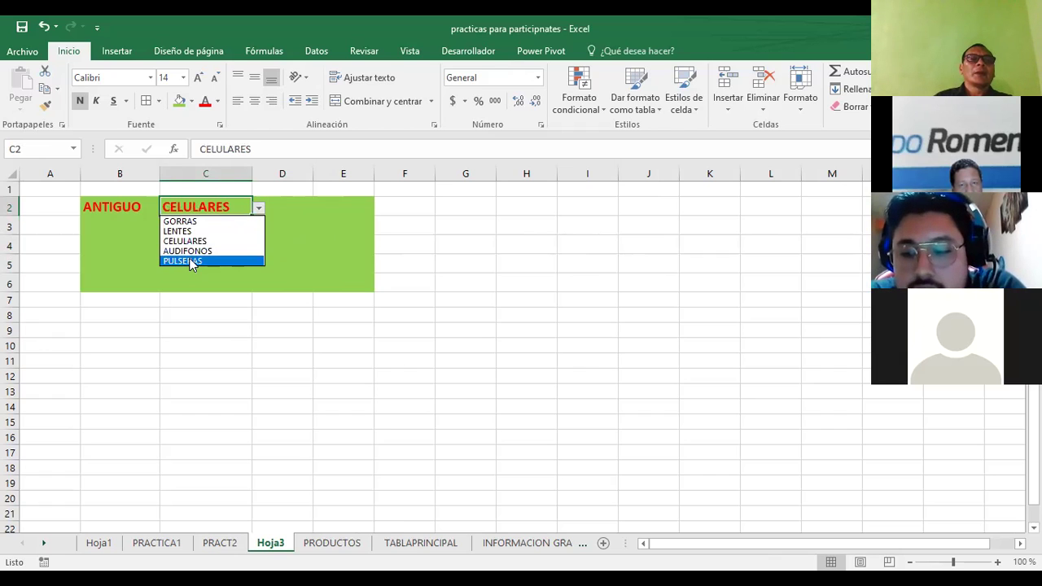
click(191, 261)
click(482, 259)
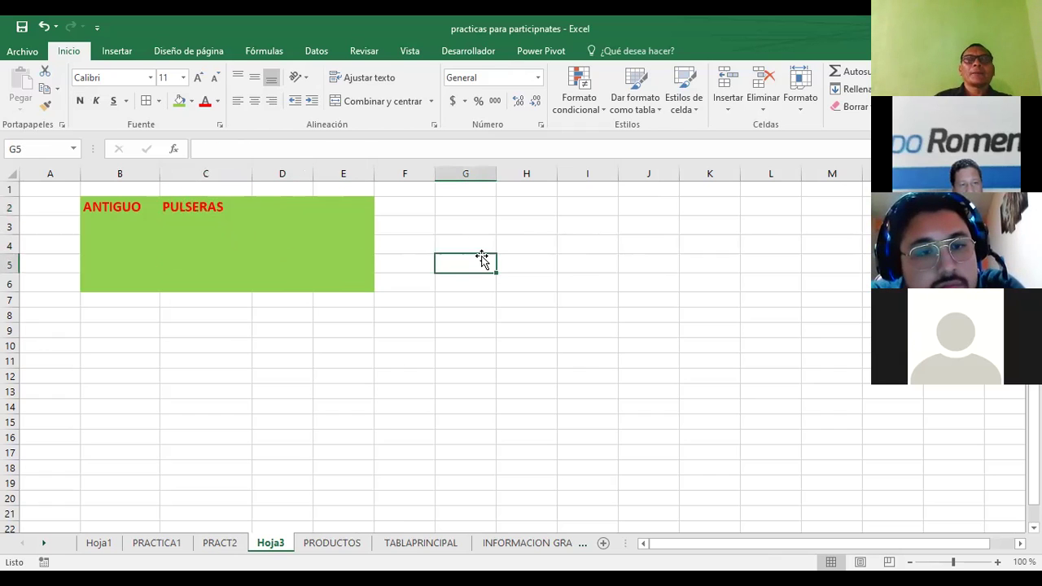
click(466, 208)
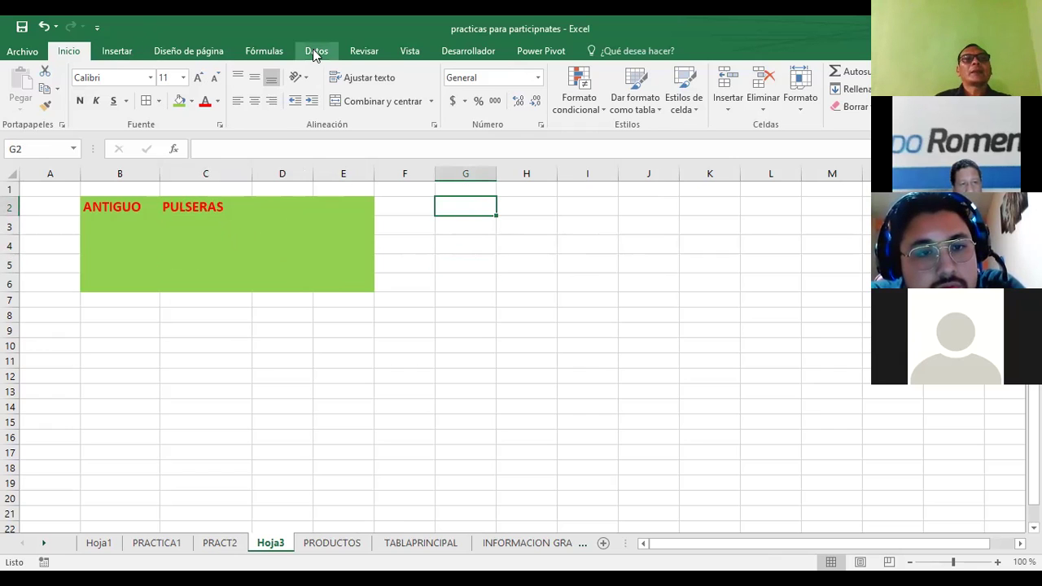
Step: Give G2 a list validation with source CAMISAS,PANTALONES,BUFANDAS,GORRAS and pick its single entry
click(315, 50)
click(619, 107)
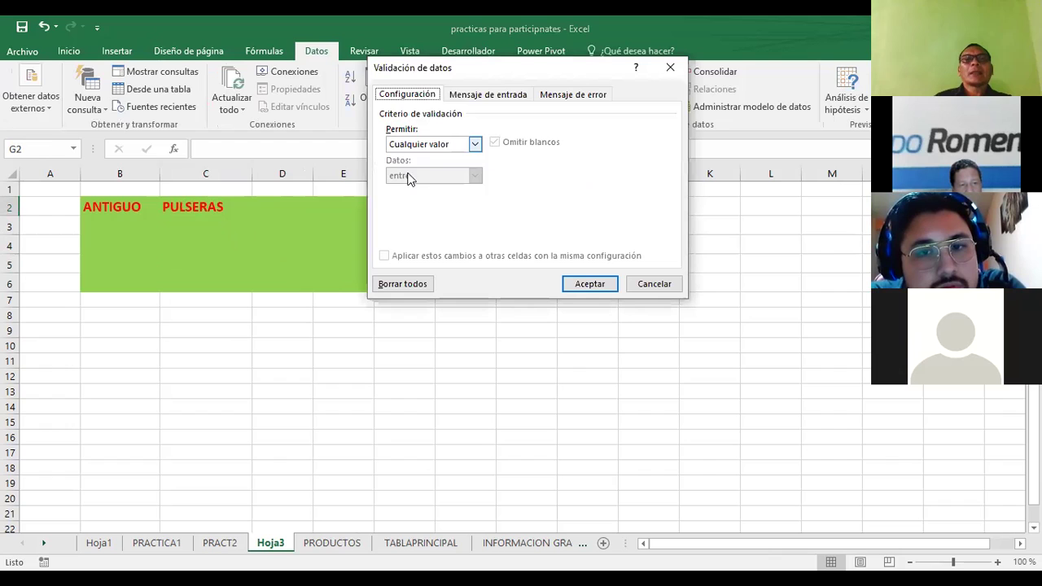
click(477, 145)
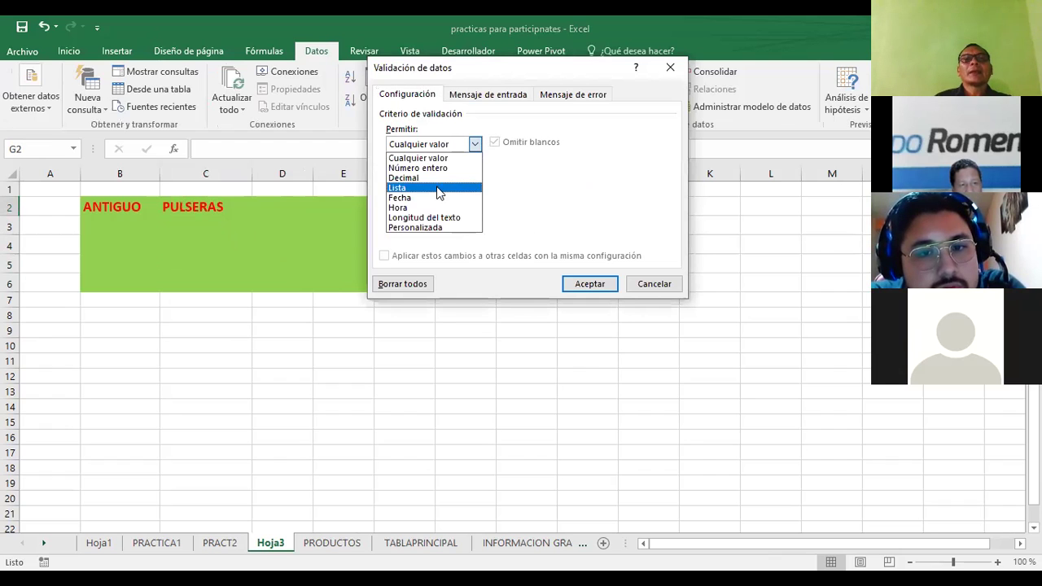
click(425, 190)
click(428, 205)
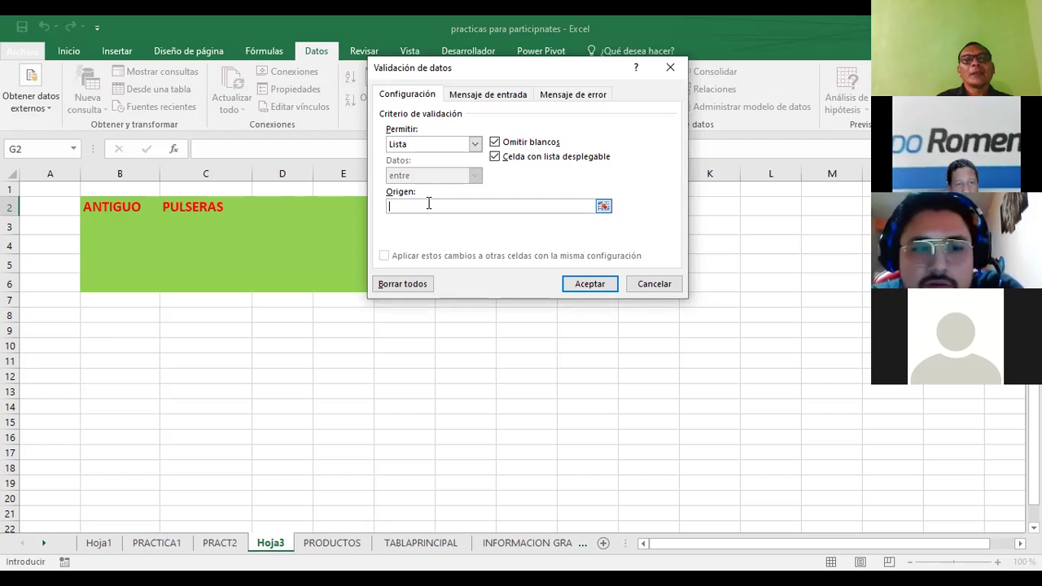
text(CAMISAS,PANTALONES,BUFANDAS,GORRAS)
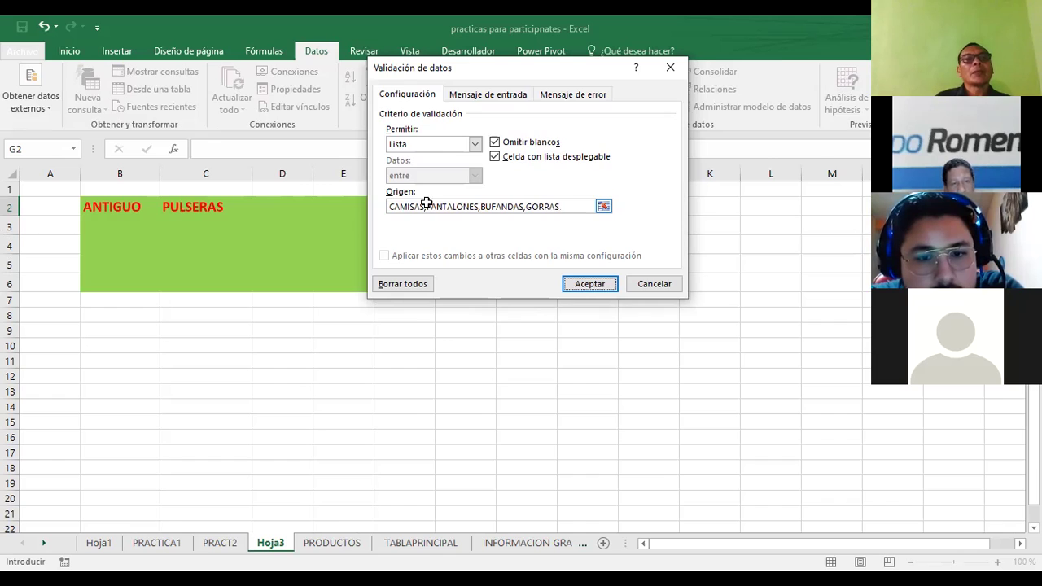
key(Return)
click(503, 209)
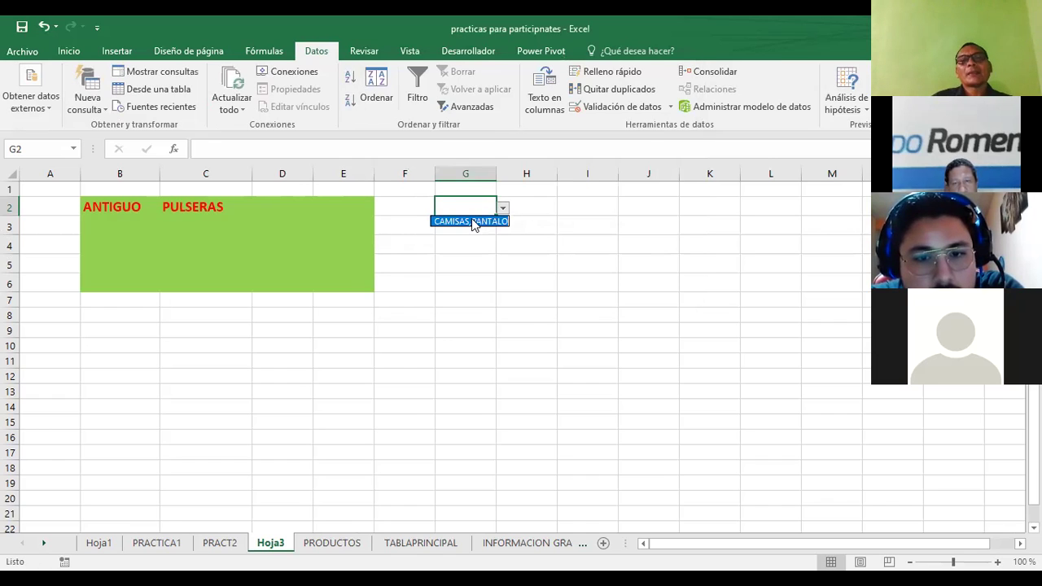
click(474, 221)
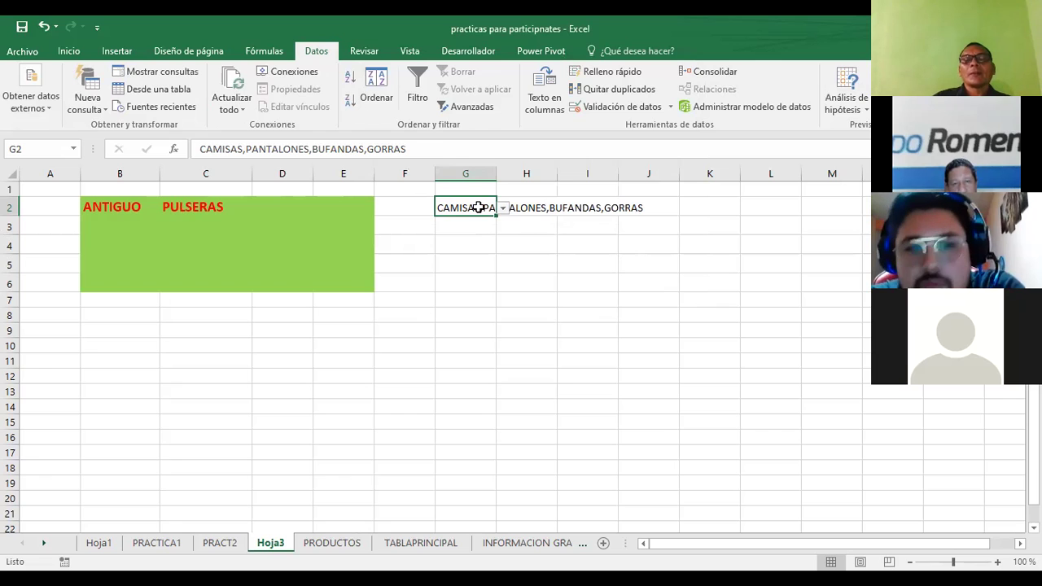
click(503, 208)
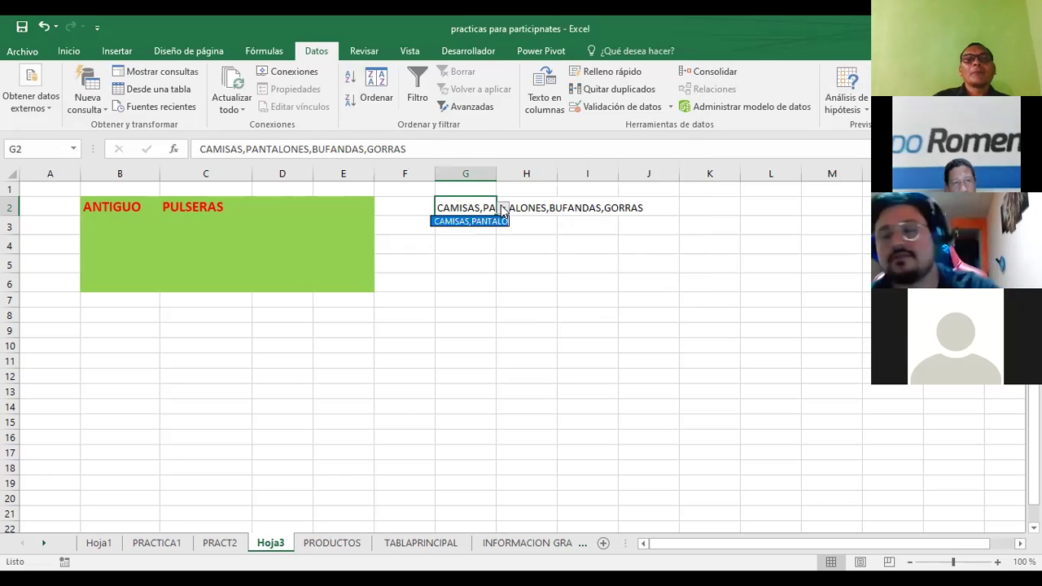
click(461, 223)
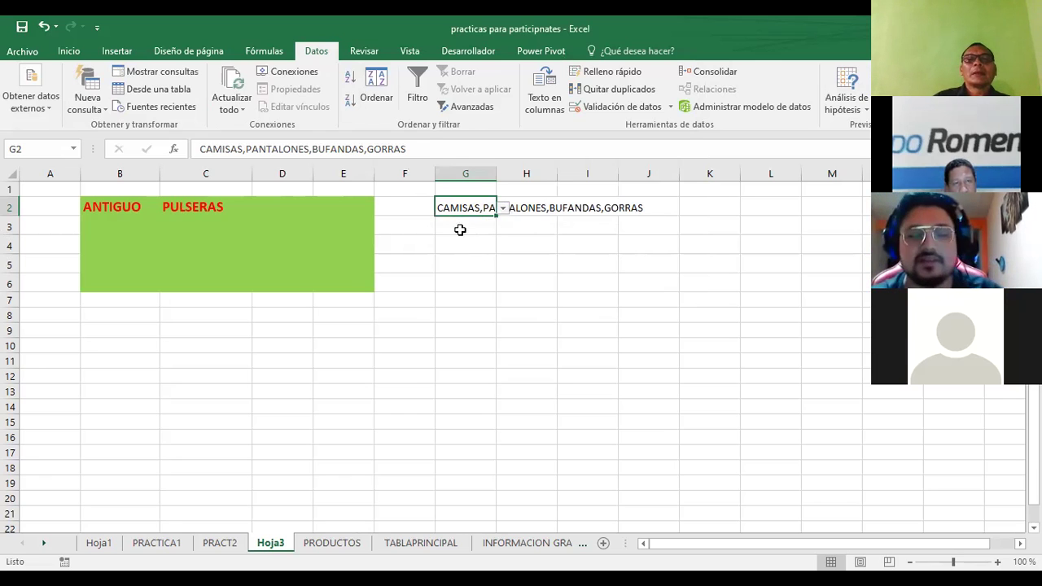
click(503, 209)
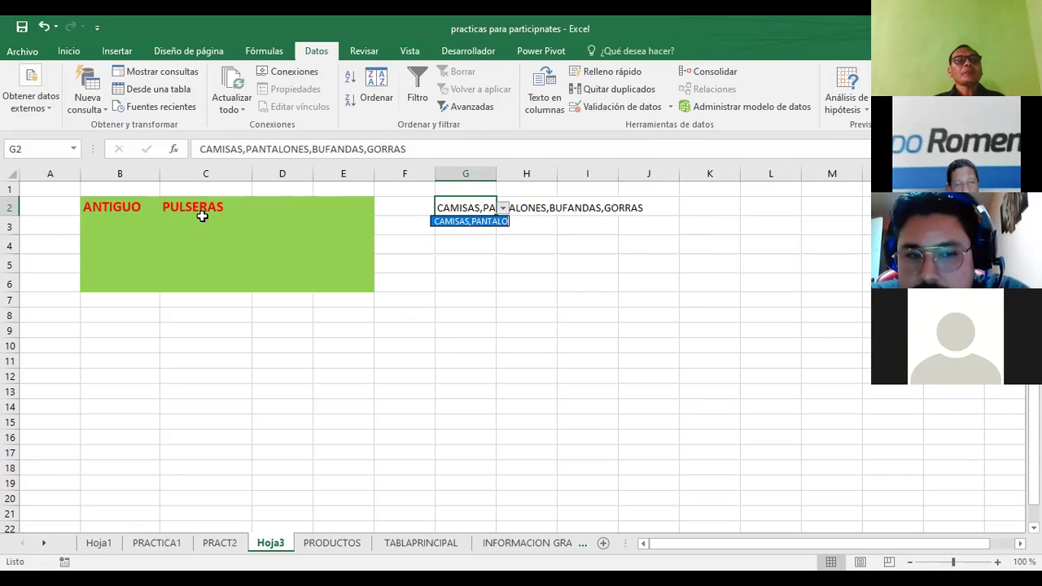
drag(204, 224, 198, 279)
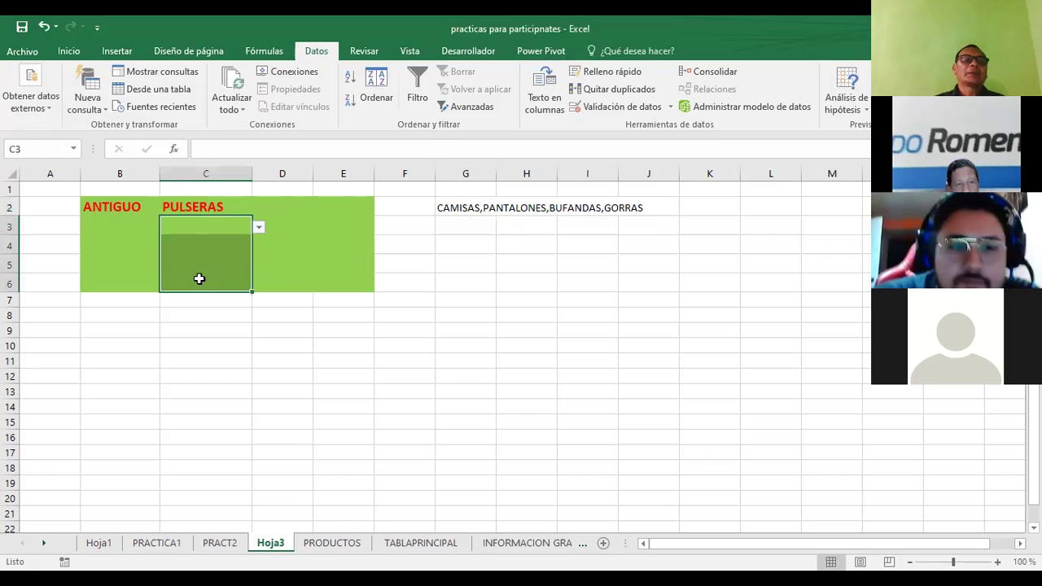
click(439, 281)
click(207, 226)
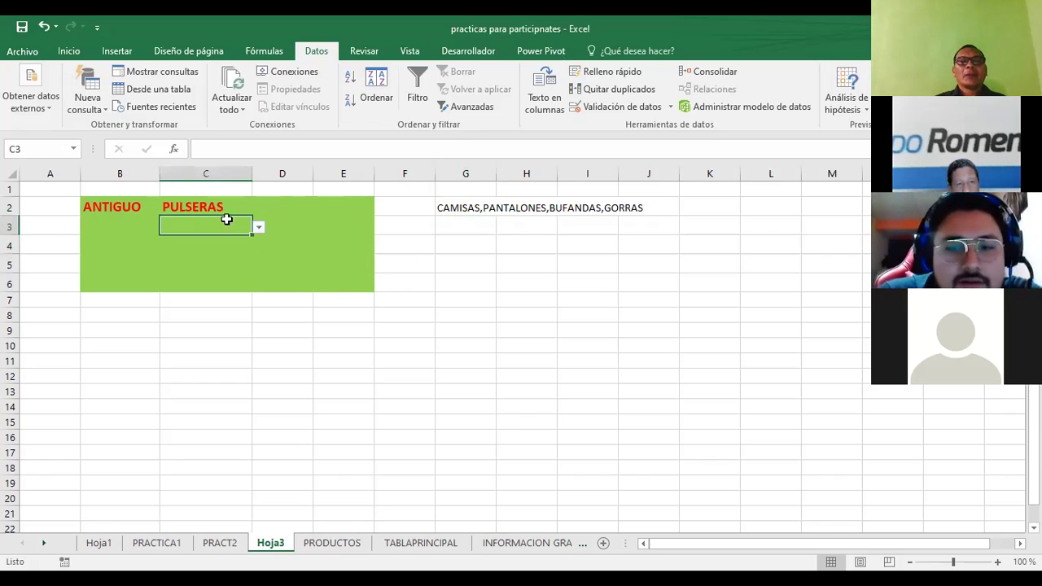
click(259, 230)
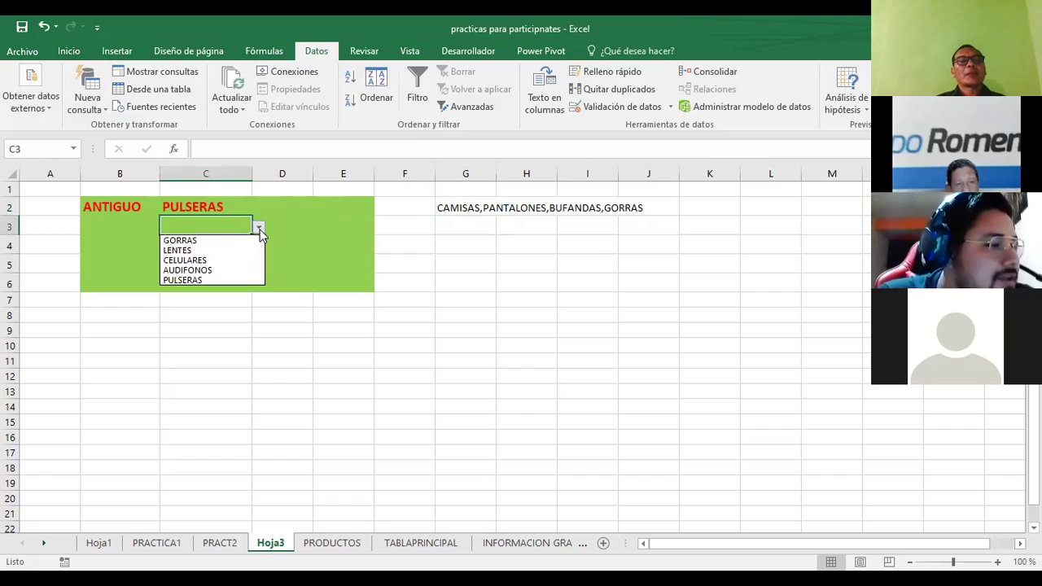
click(486, 208)
drag(464, 207, 632, 204)
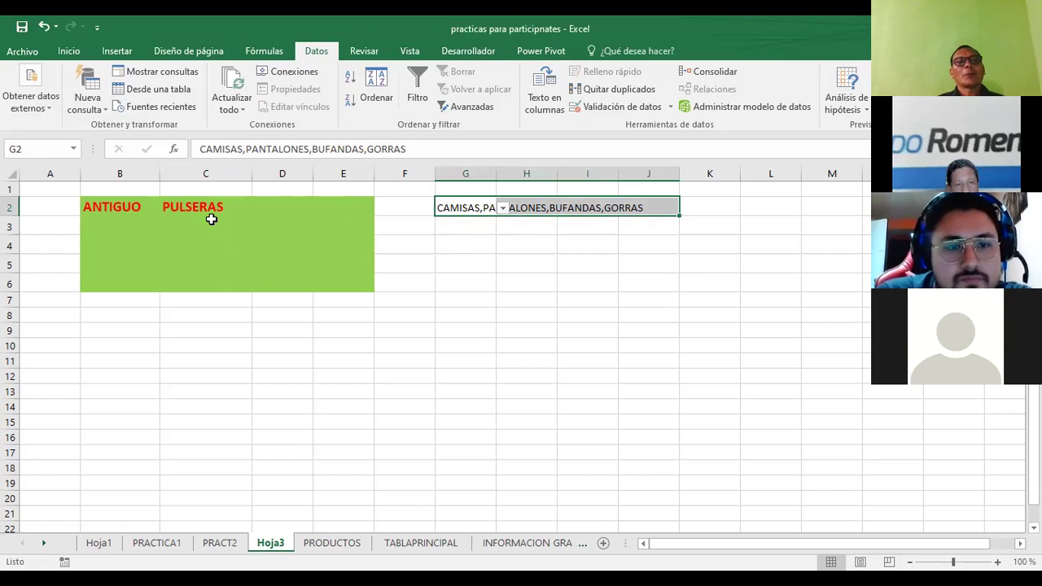
drag(212, 227, 214, 284)
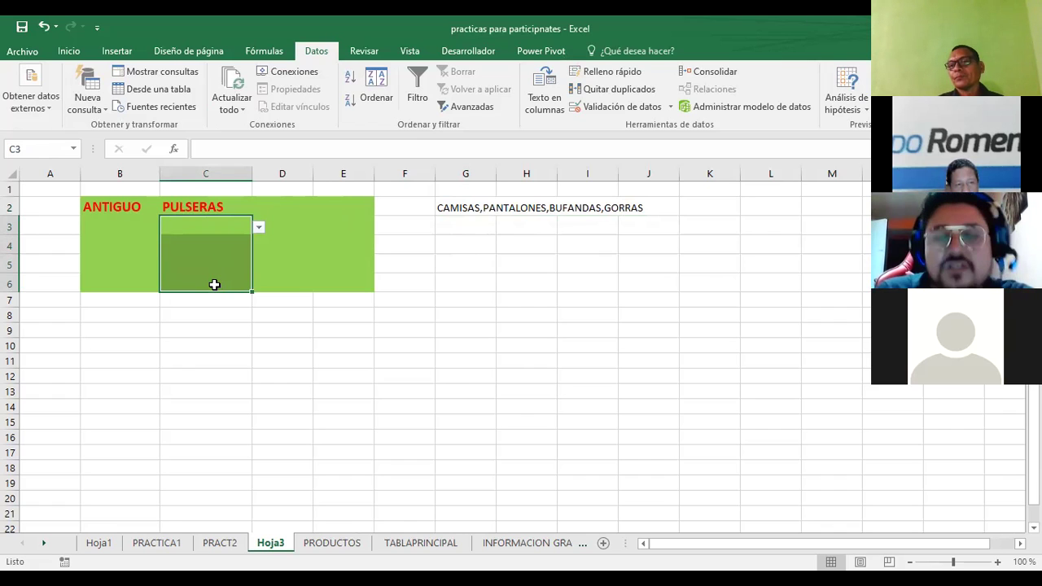
click(546, 300)
click(198, 221)
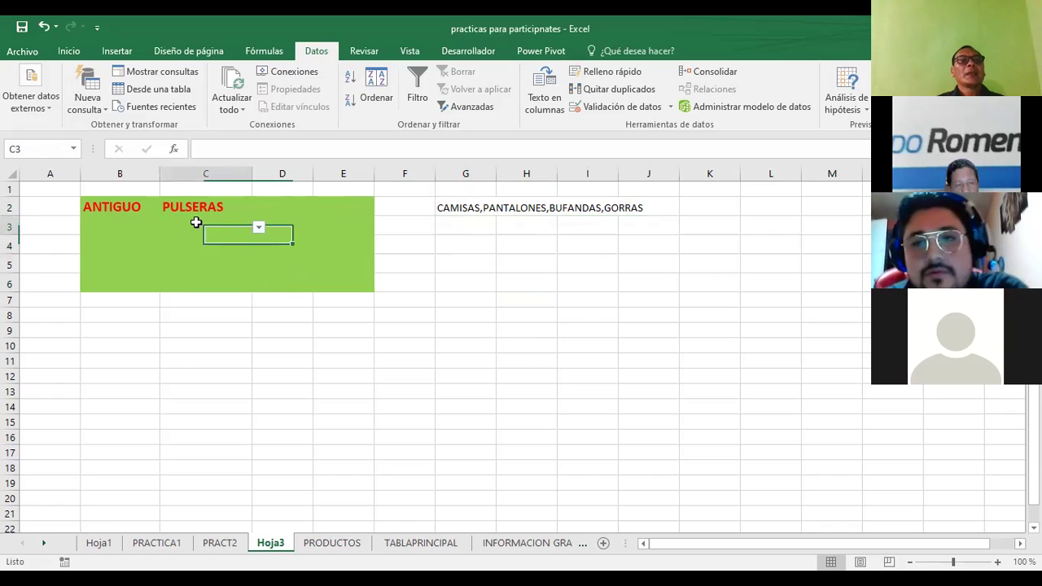
click(258, 227)
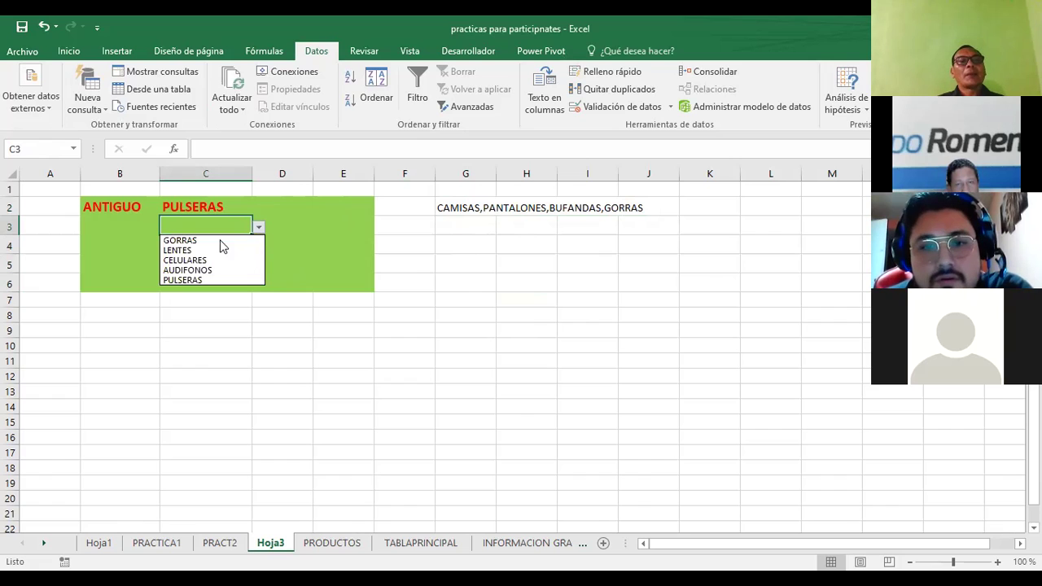
click(458, 205)
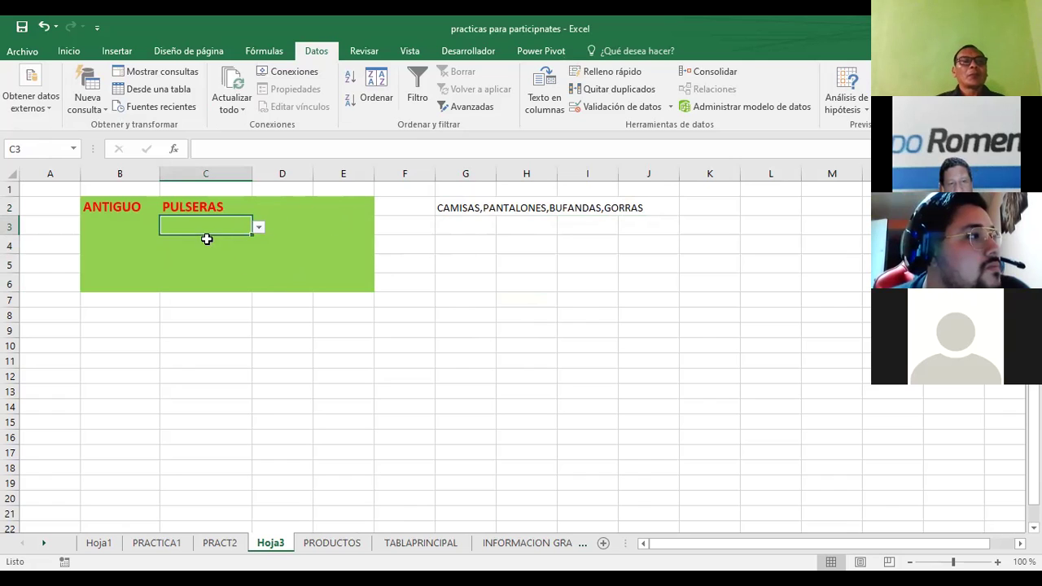
click(207, 204)
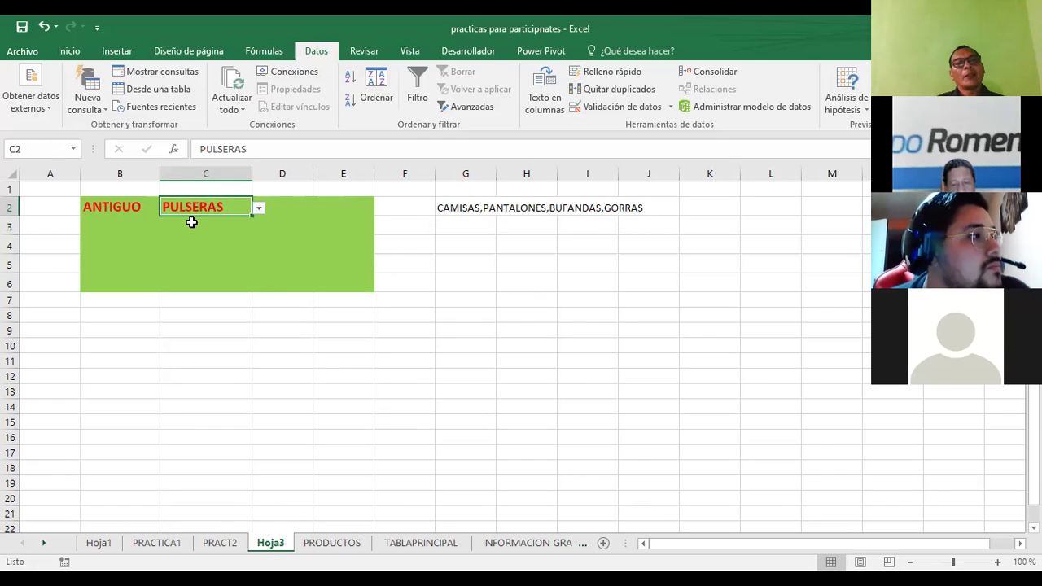
click(192, 223)
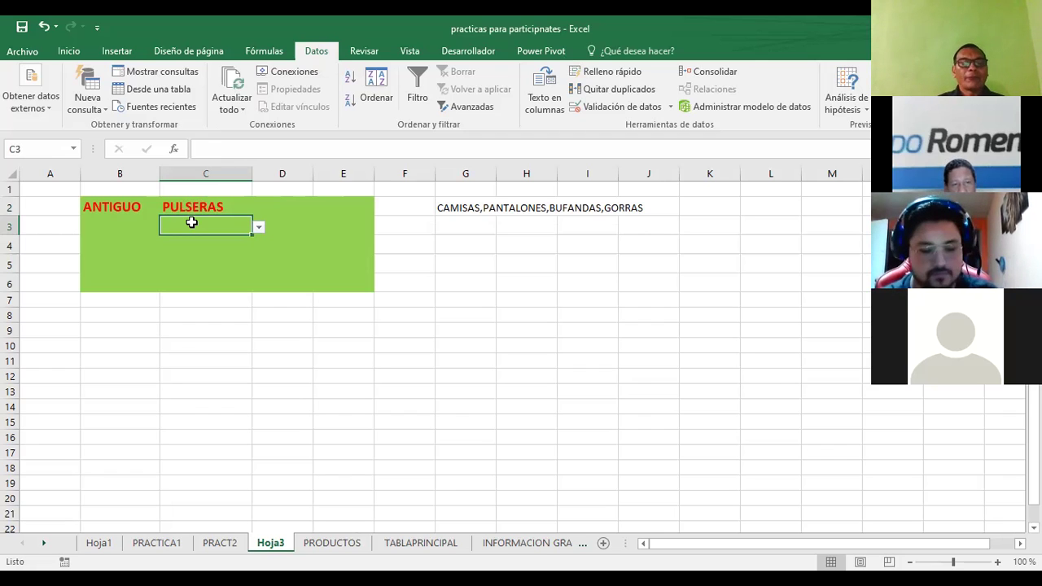
click(288, 209)
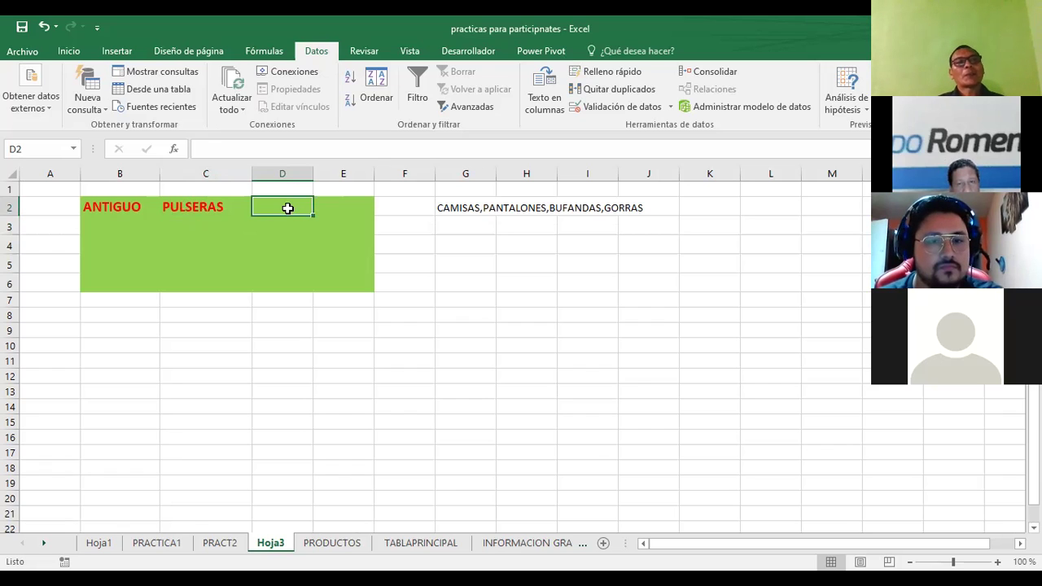
click(190, 211)
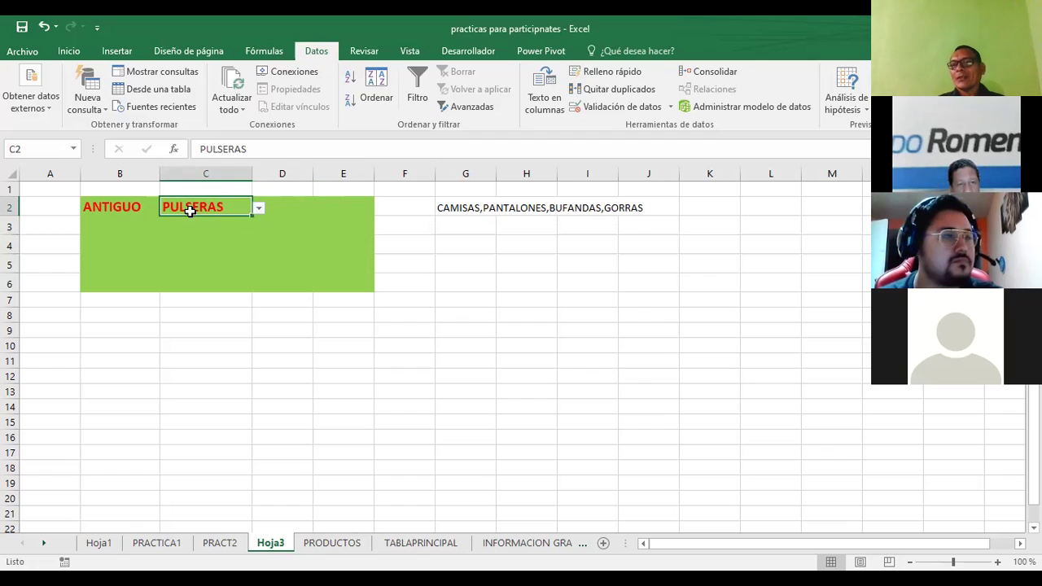
click(285, 210)
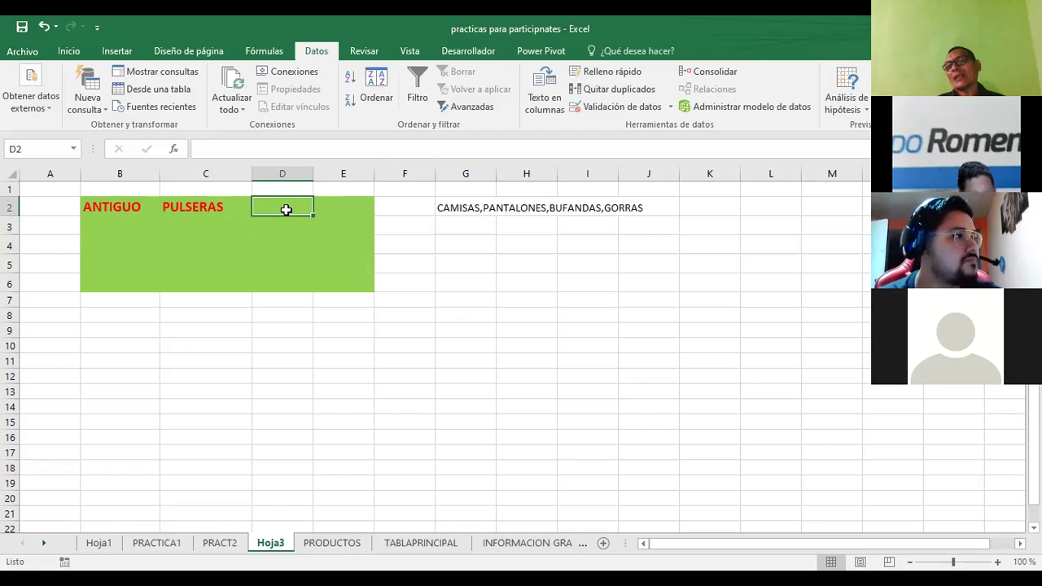
click(197, 224)
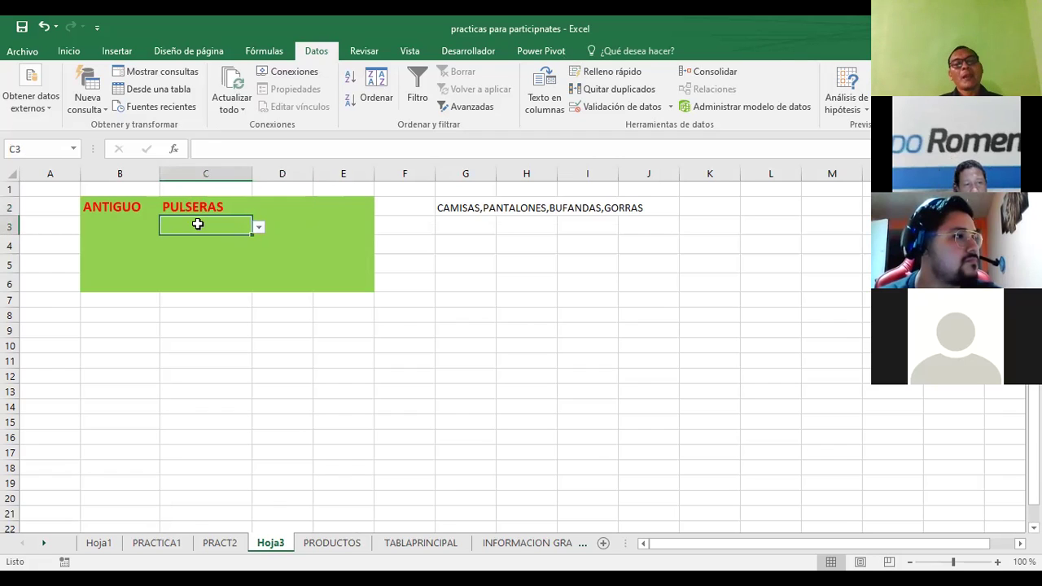
Step: Pick MERLIOT as the branch in B2 and preview C2's product list
click(96, 222)
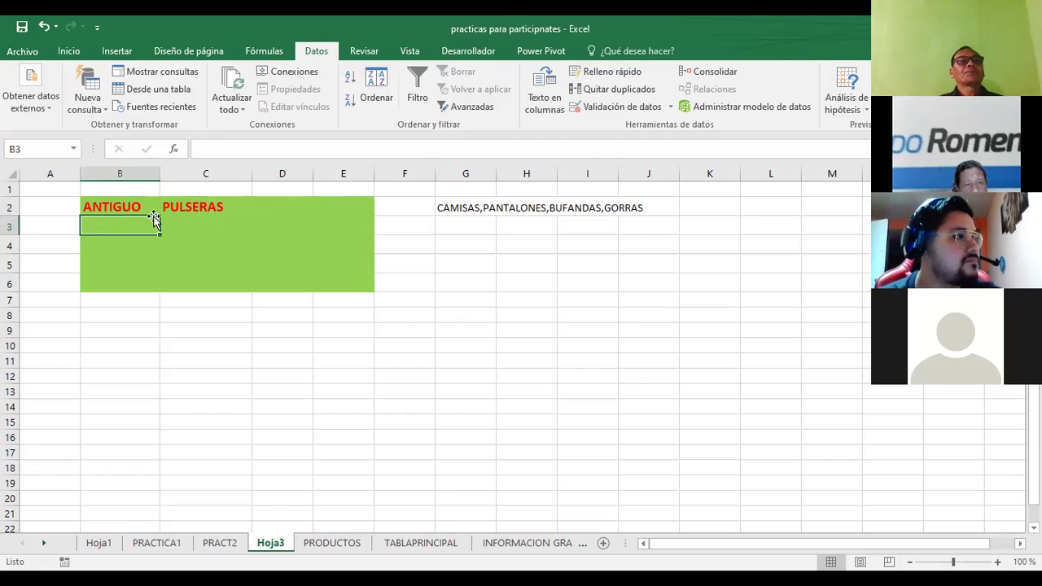
click(141, 208)
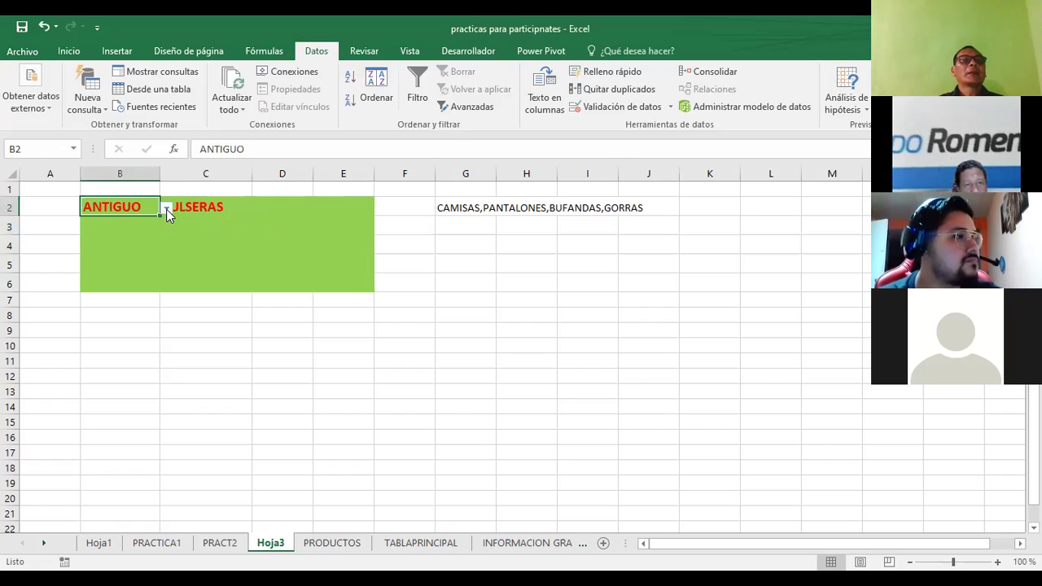
click(166, 210)
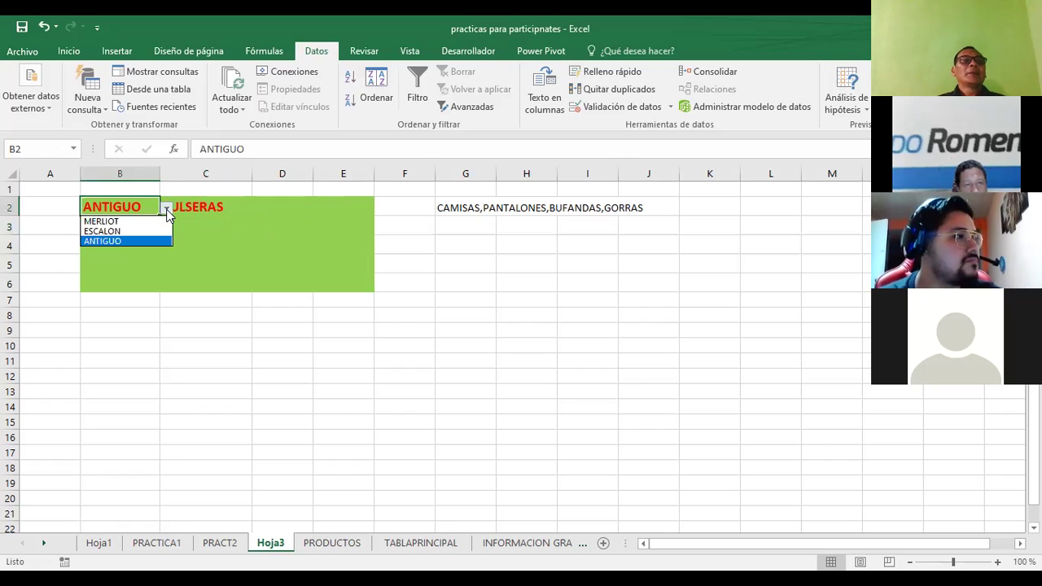
click(103, 221)
click(189, 209)
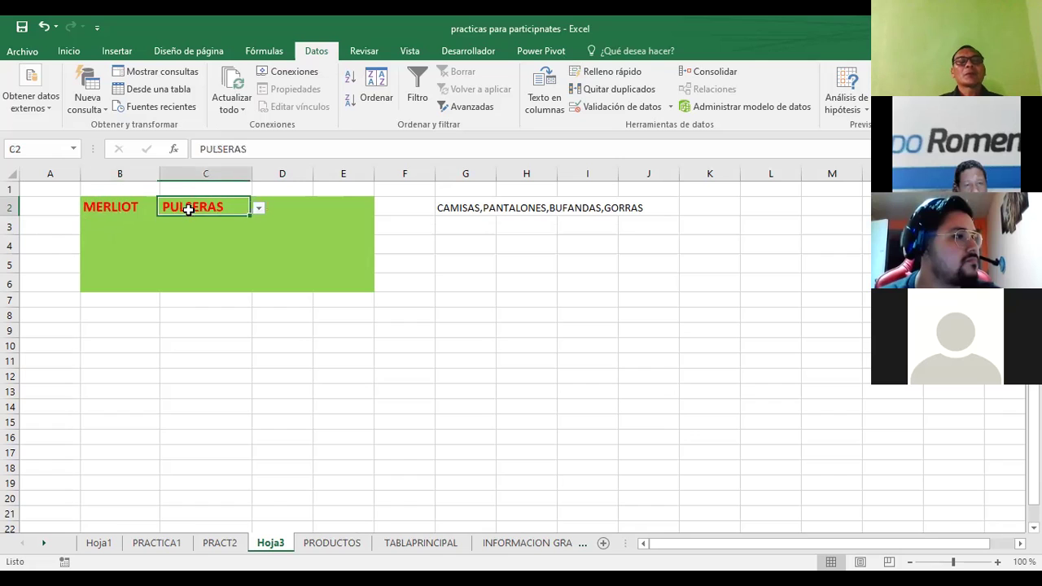
click(259, 209)
click(114, 211)
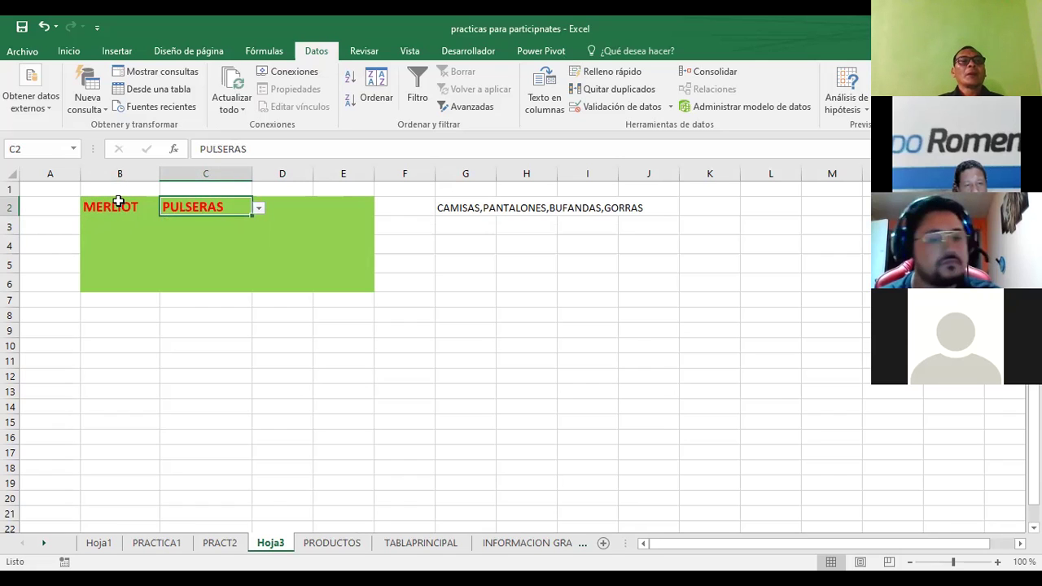
Step: Switch B2 to ESCALON and choose GUANTES from C2's dependent product list
click(120, 206)
click(165, 210)
click(106, 233)
click(210, 207)
click(259, 211)
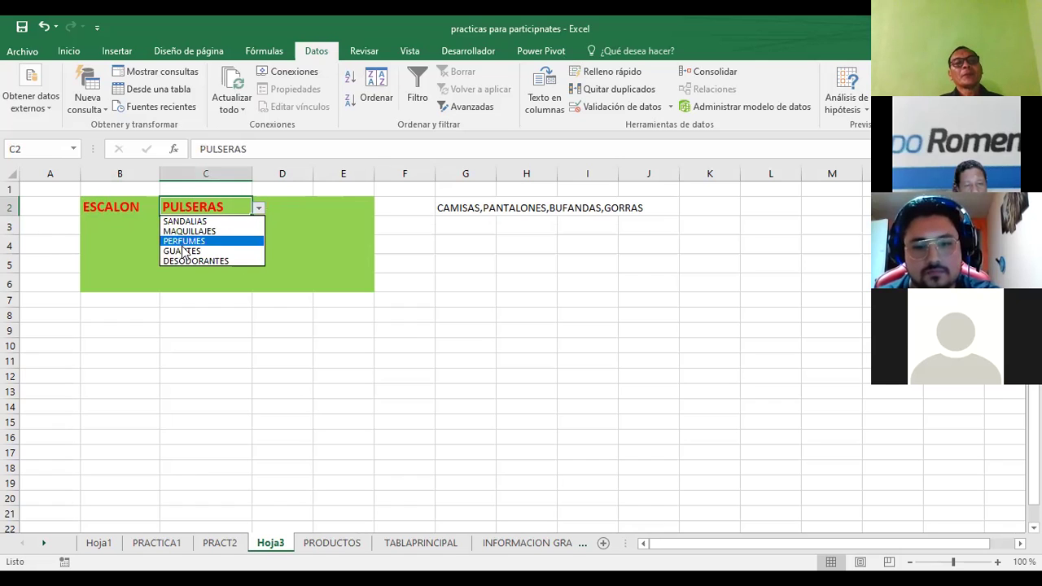
click(186, 250)
click(259, 209)
click(259, 209)
click(289, 212)
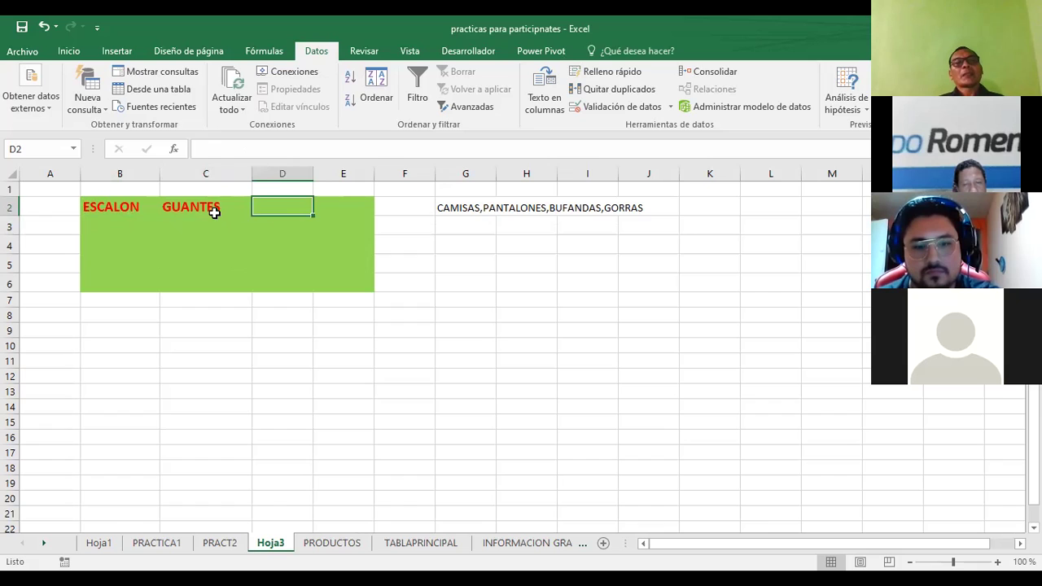
click(212, 209)
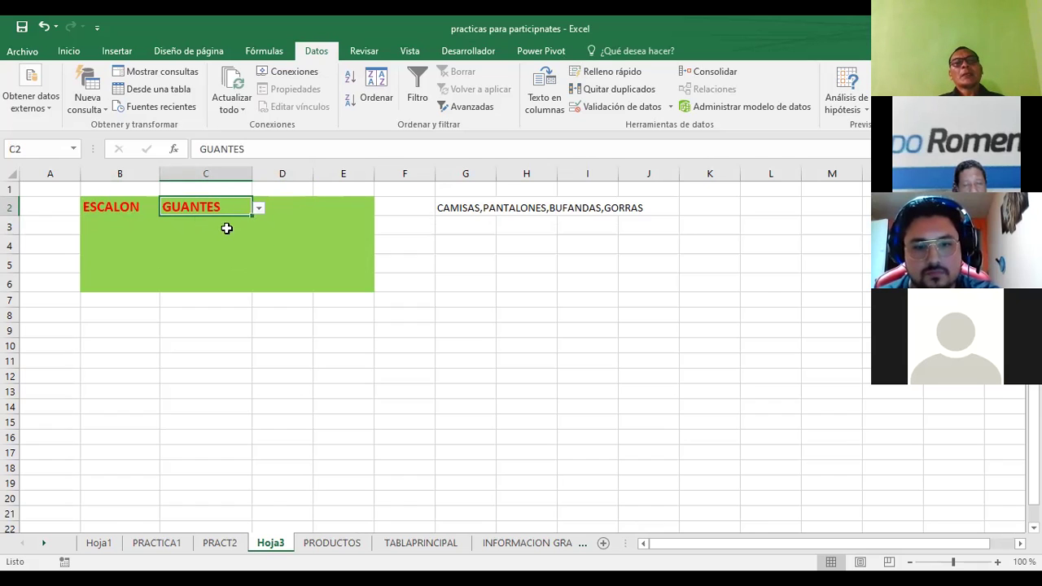
Step: Delete the G2 test list, fill GUANTES from C2 across to I2, then pick MAQUILLAJES in C2
click(459, 205)
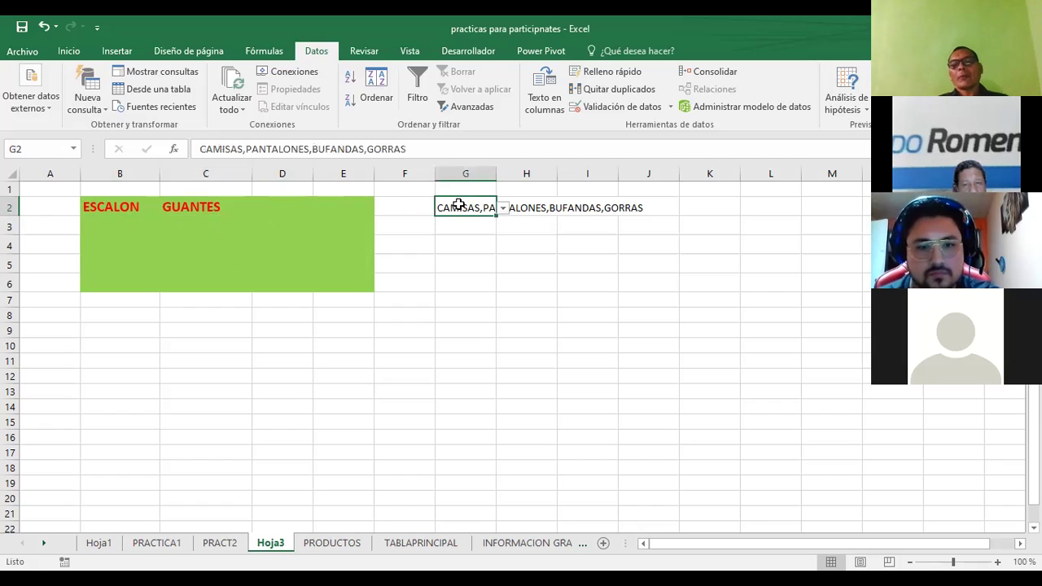
key(Delete)
click(205, 208)
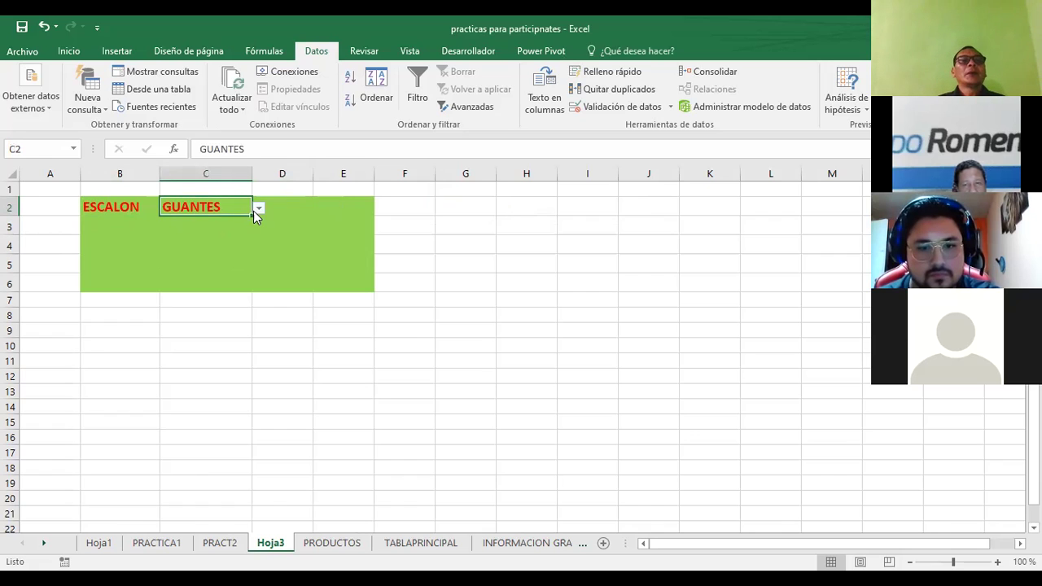
click(251, 215)
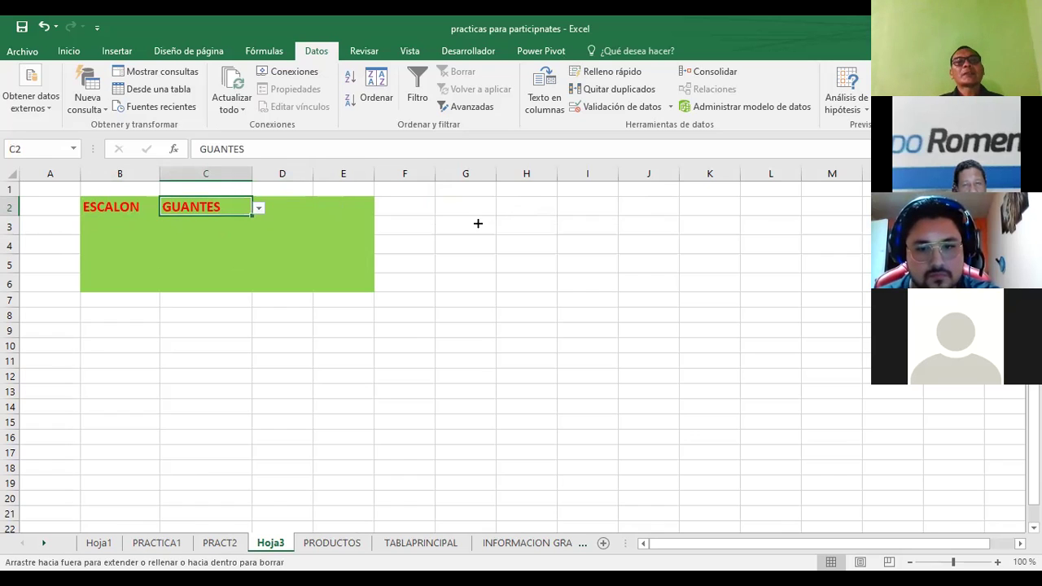
drag(479, 230, 600, 209)
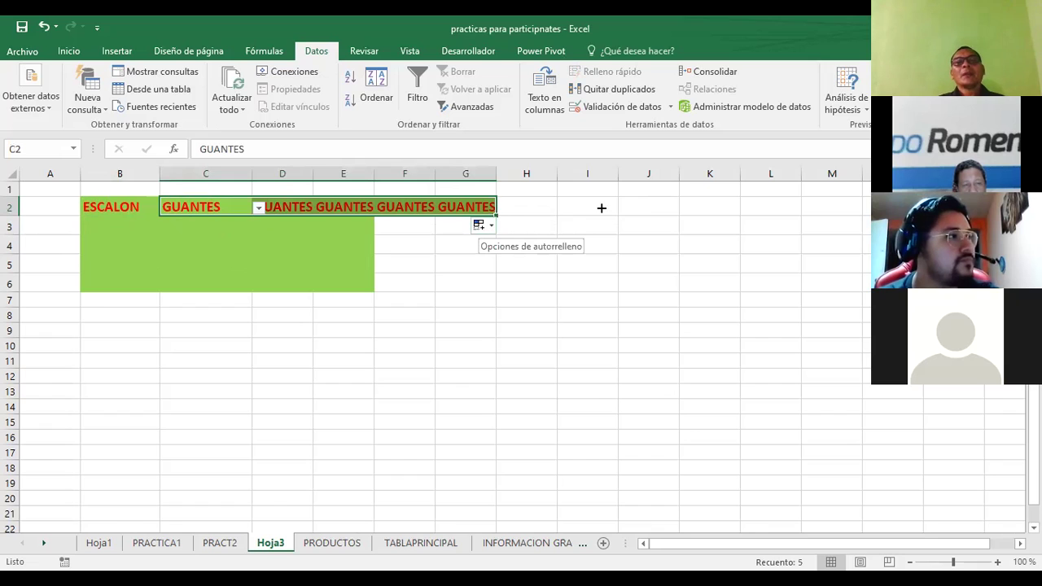
click(258, 209)
click(222, 232)
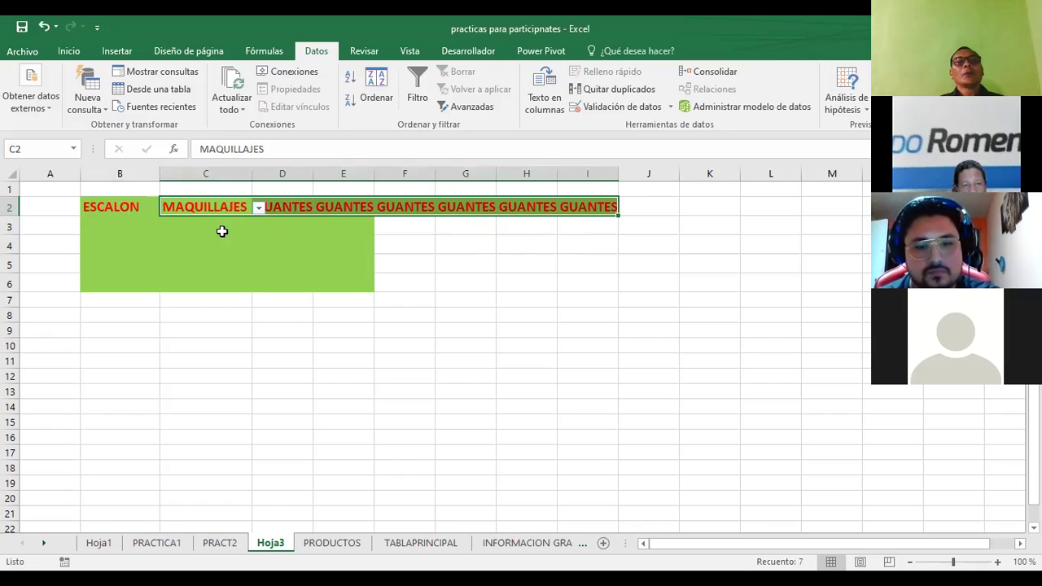
click(486, 261)
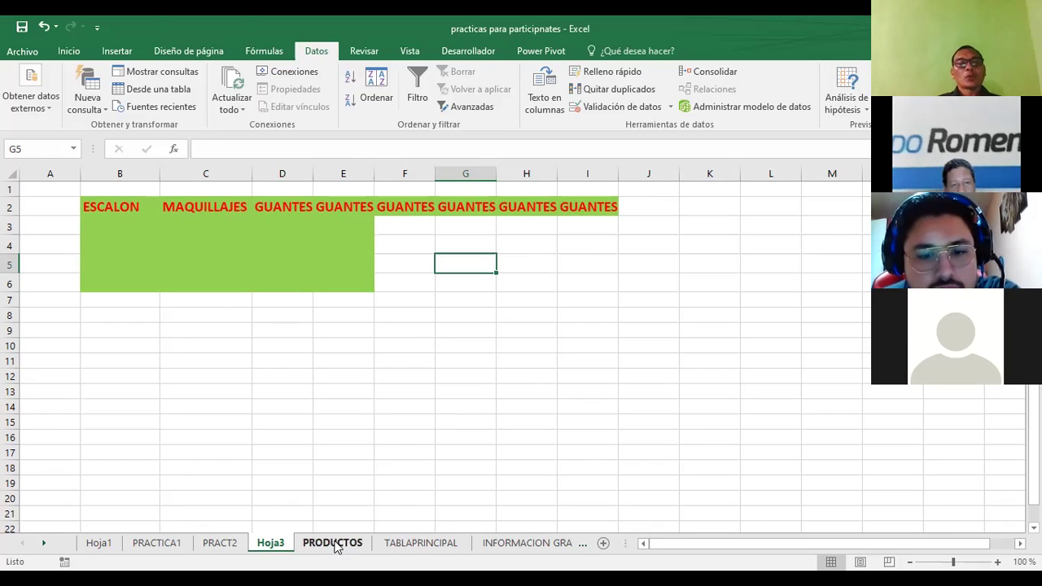
Step: Open the recent workbook LISTAS from Archivo > Abrir
click(22, 51)
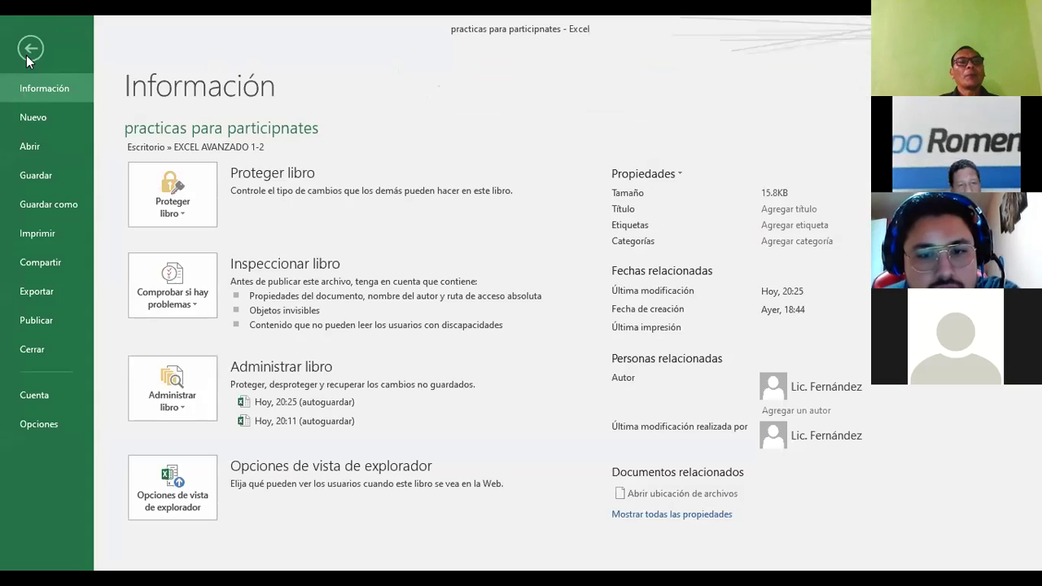
click(31, 151)
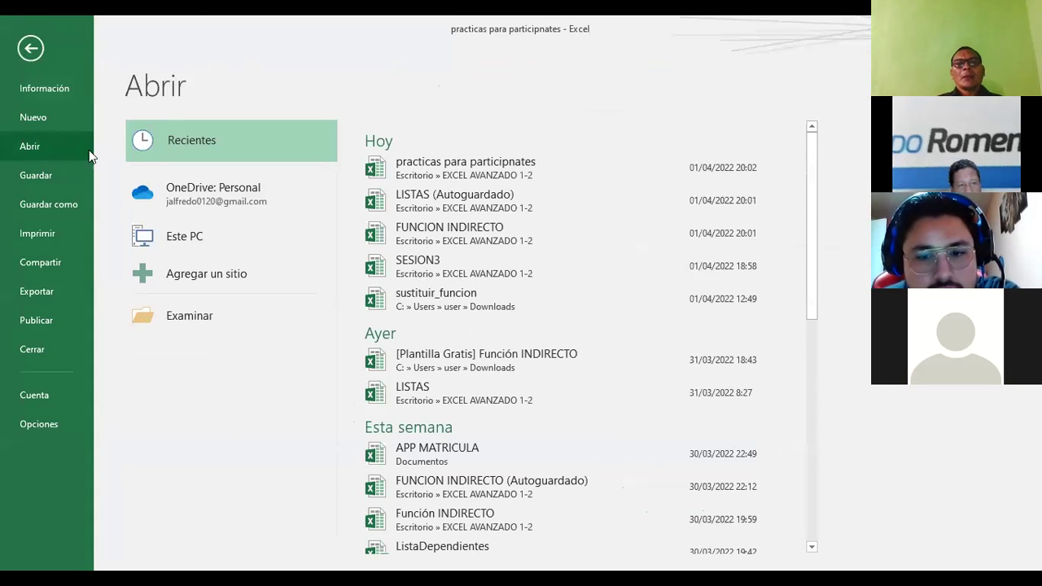
click(432, 405)
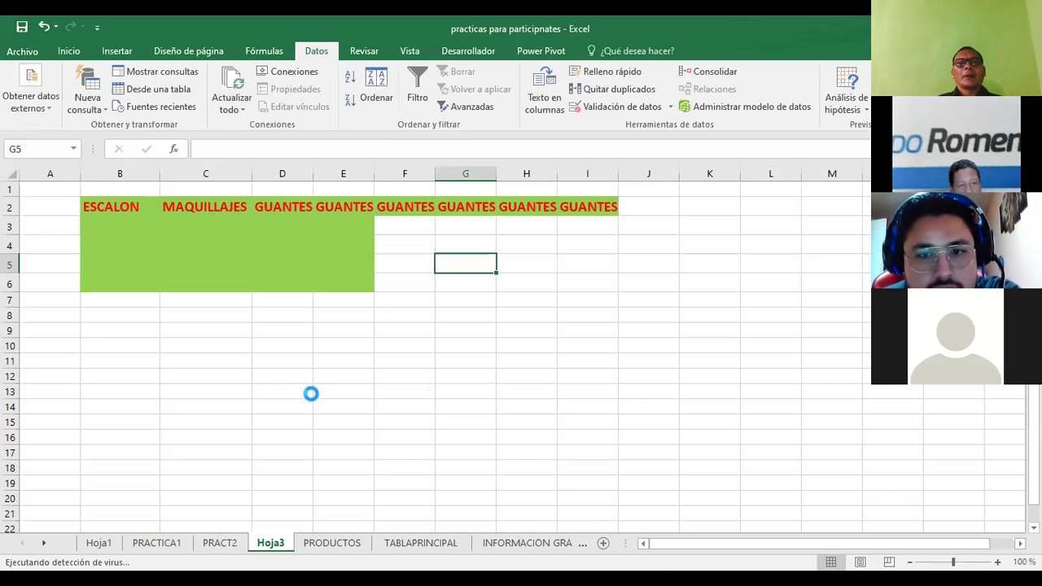
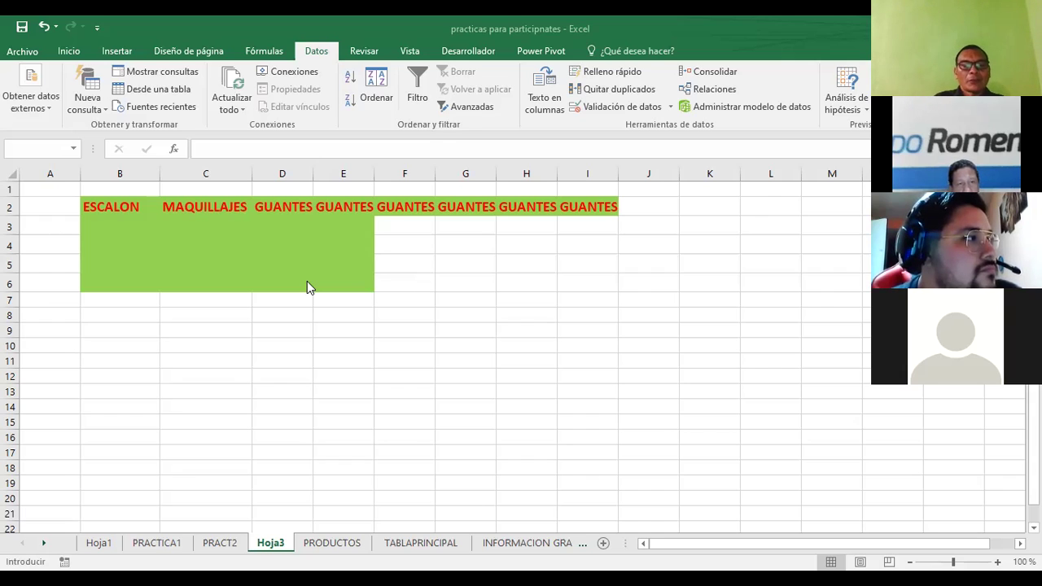
Step: Try entering the value in the validated cell, then dismiss the validation error
key(Escape)
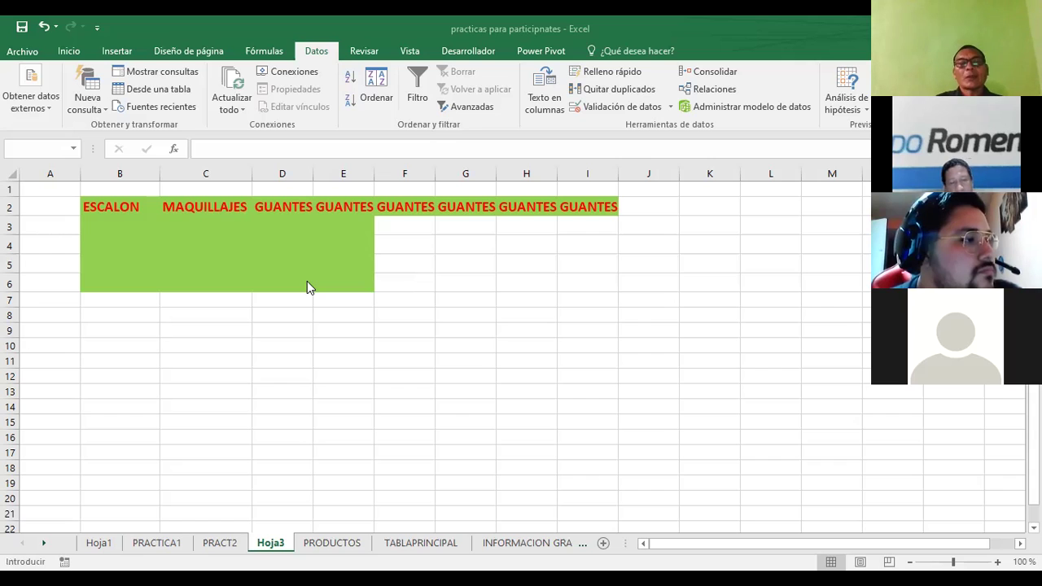
key(Return)
key(Return)
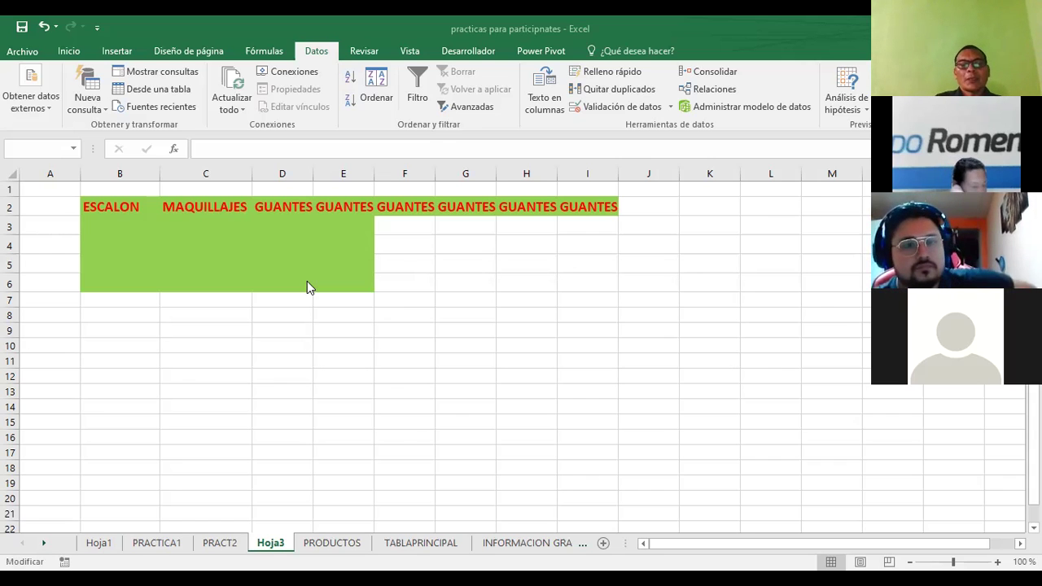
key(Return)
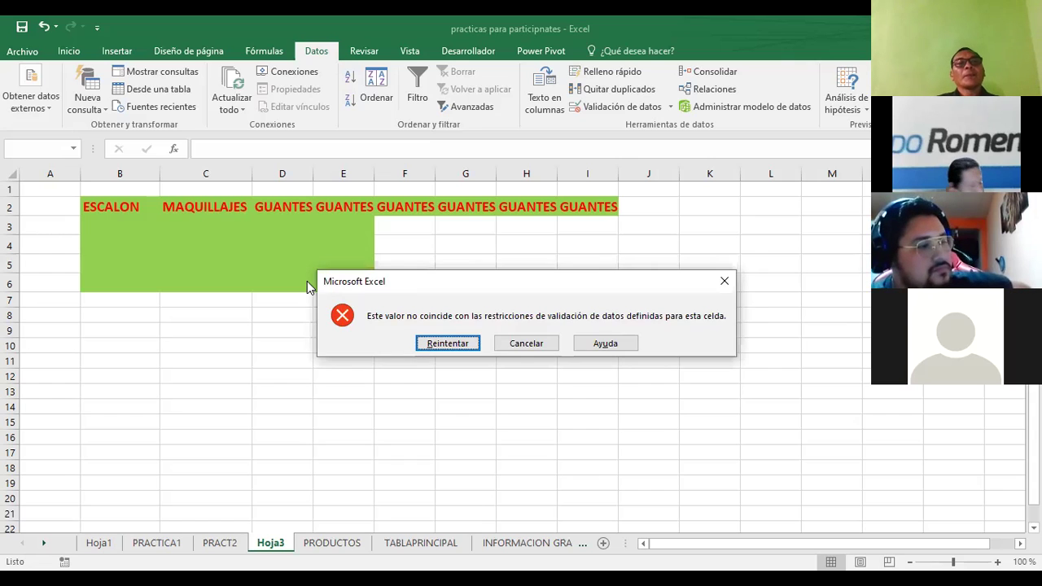
key(Escape)
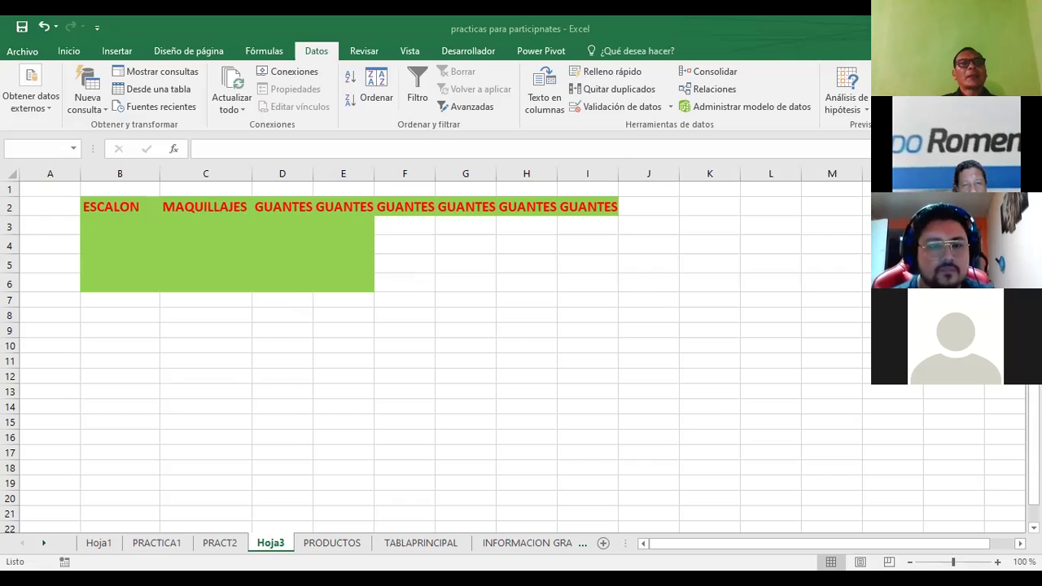
Step: Check B2's allowed-values list without changing it, then switch to the SESION3 workbook
key(alt+Down)
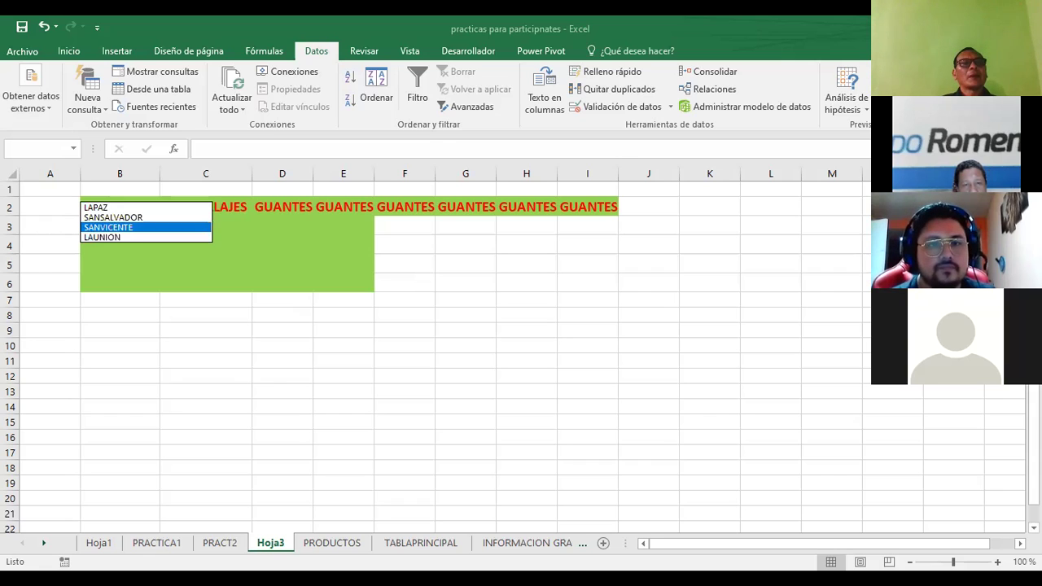
key(Down)
key(Escape)
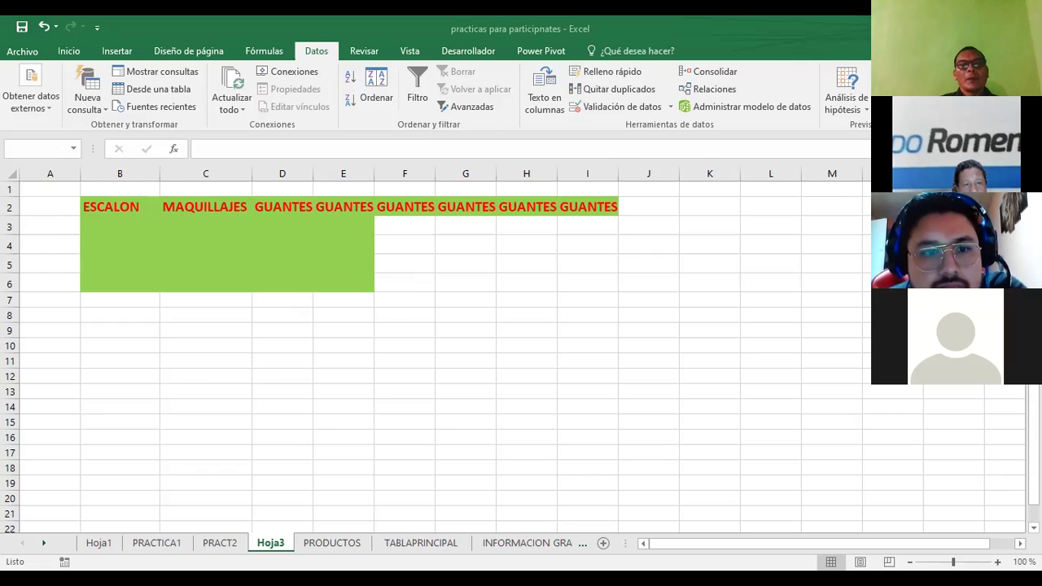
key(alt+Tab)
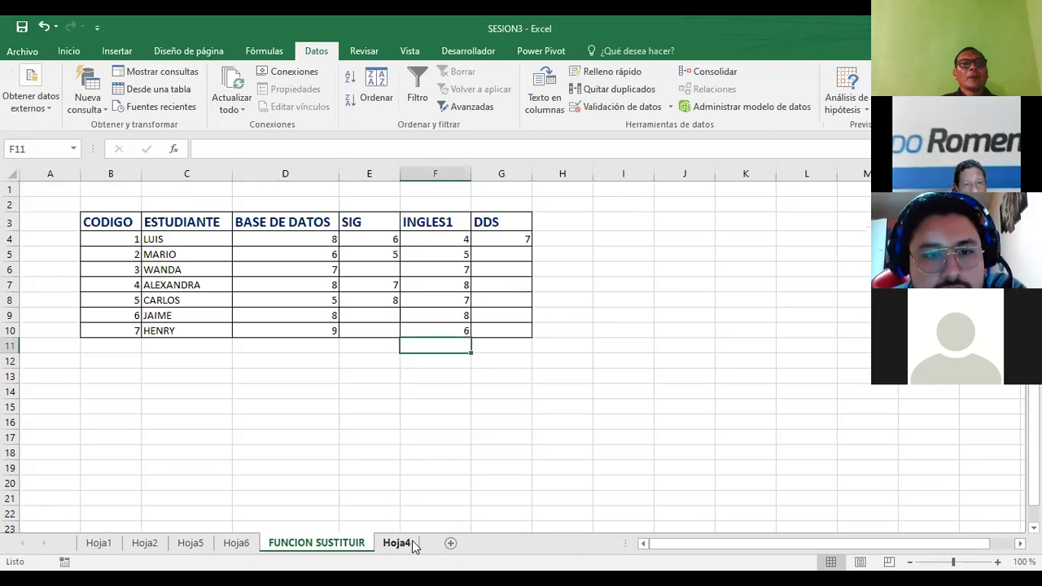
Step: Browse SESION3's Hoja5 and Hoja4 and LISTAS' Hoja1, then return to the practicas workbook
click(411, 544)
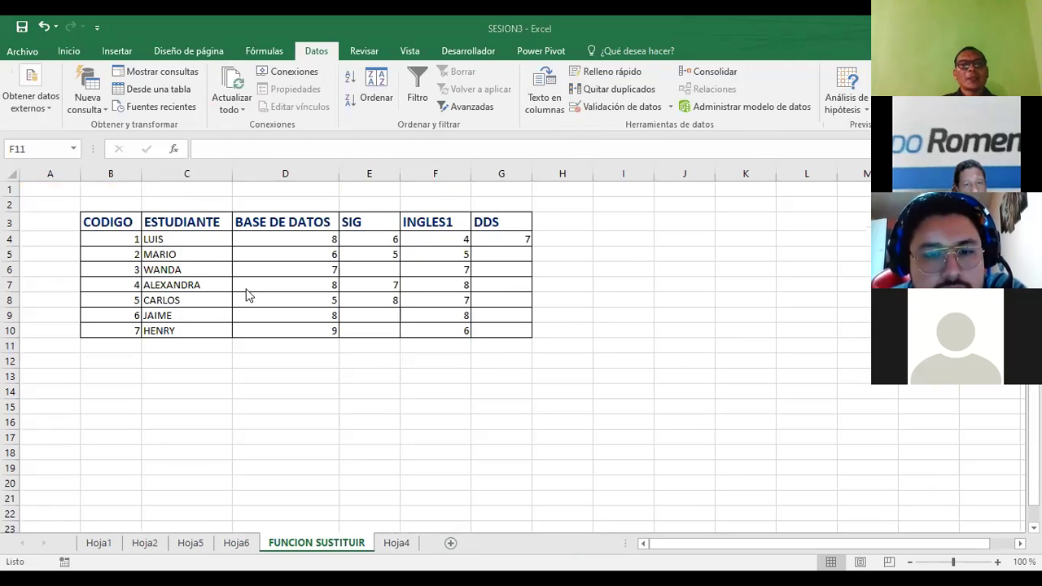
click(191, 543)
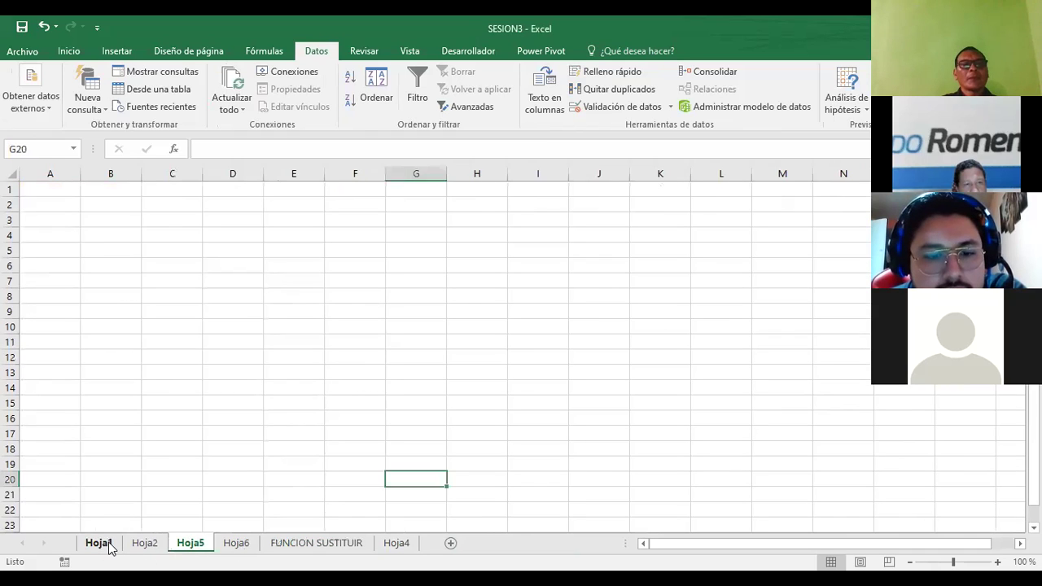
click(349, 544)
click(403, 544)
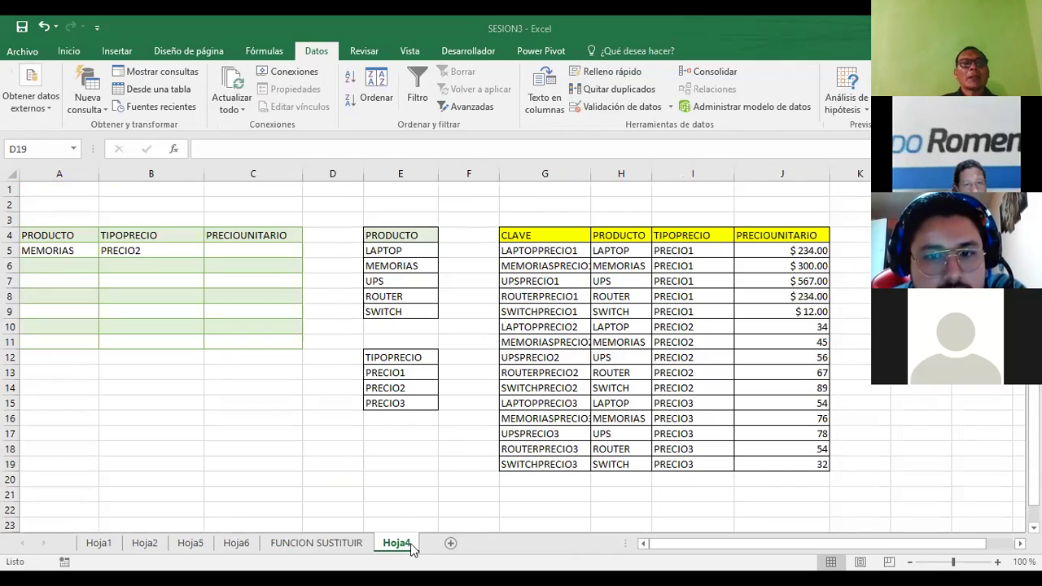
key(alt+Tab)
click(114, 547)
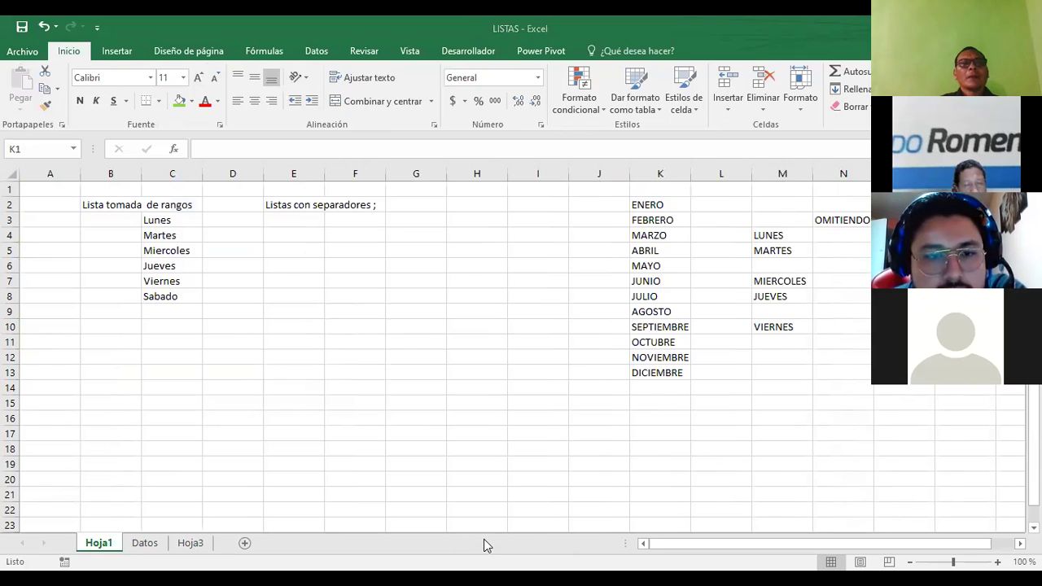
key(alt+Tab)
Step: Choose MAQUILLAJES from the dropdowns in D2, E2, F2 and G2
click(273, 352)
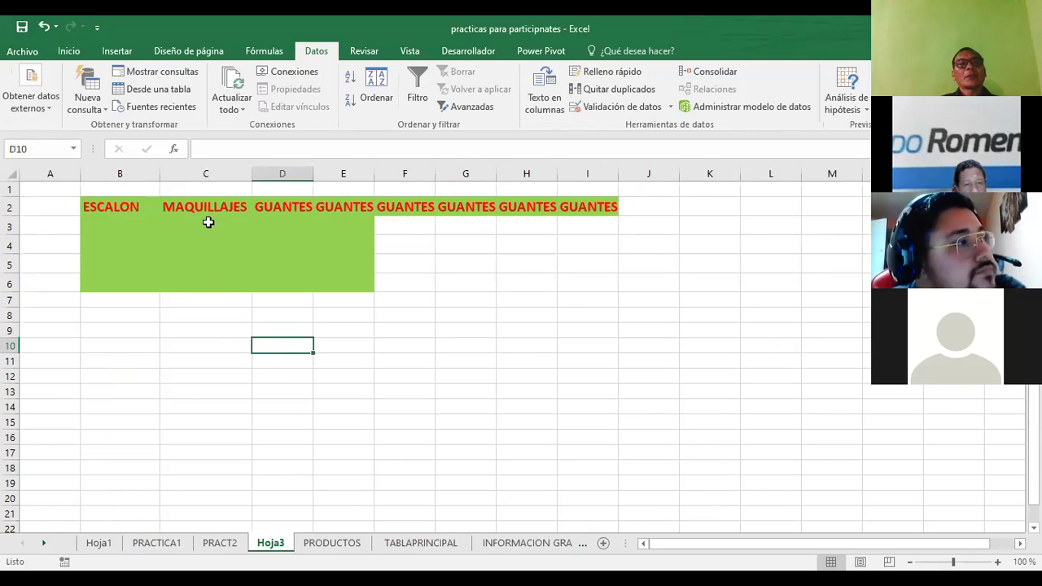
click(210, 209)
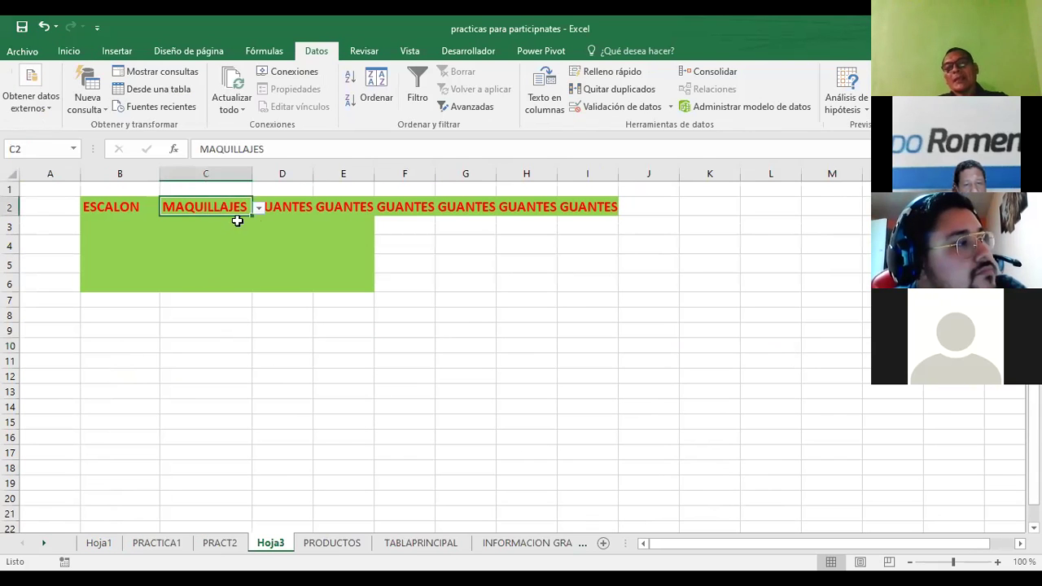
click(301, 210)
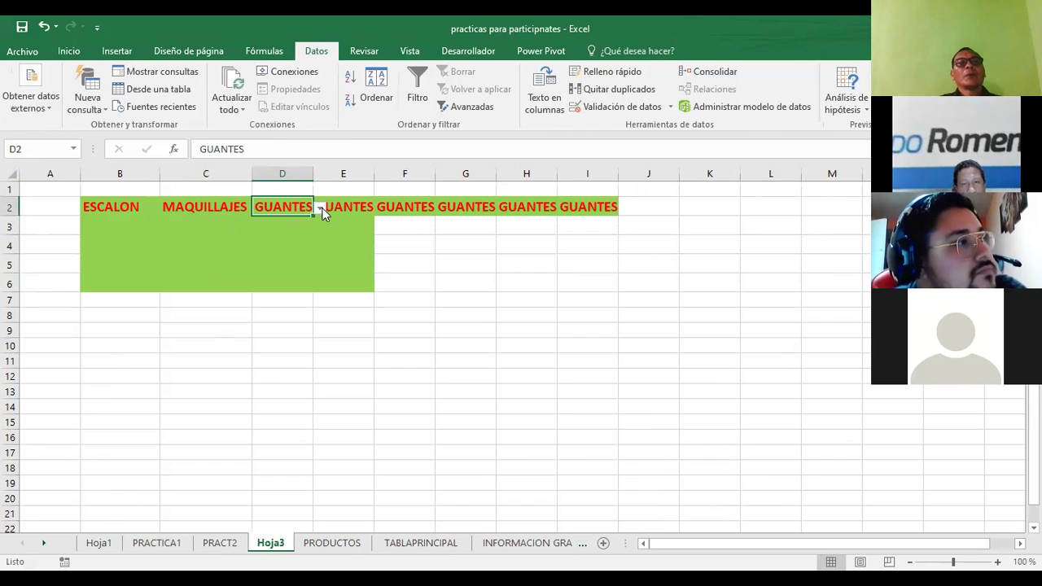
click(321, 209)
click(281, 251)
click(320, 208)
click(281, 227)
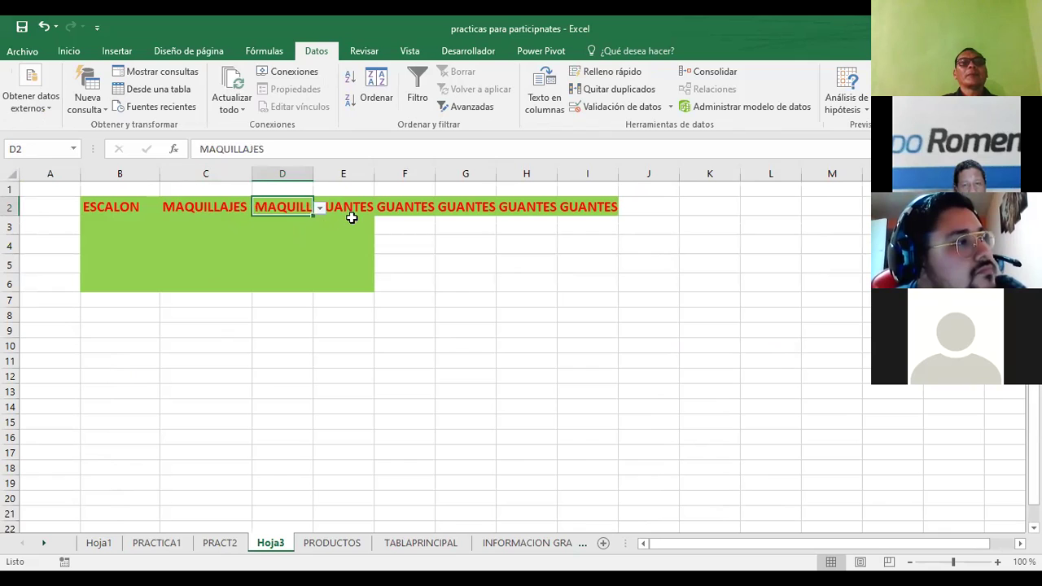
click(359, 213)
click(380, 209)
click(338, 231)
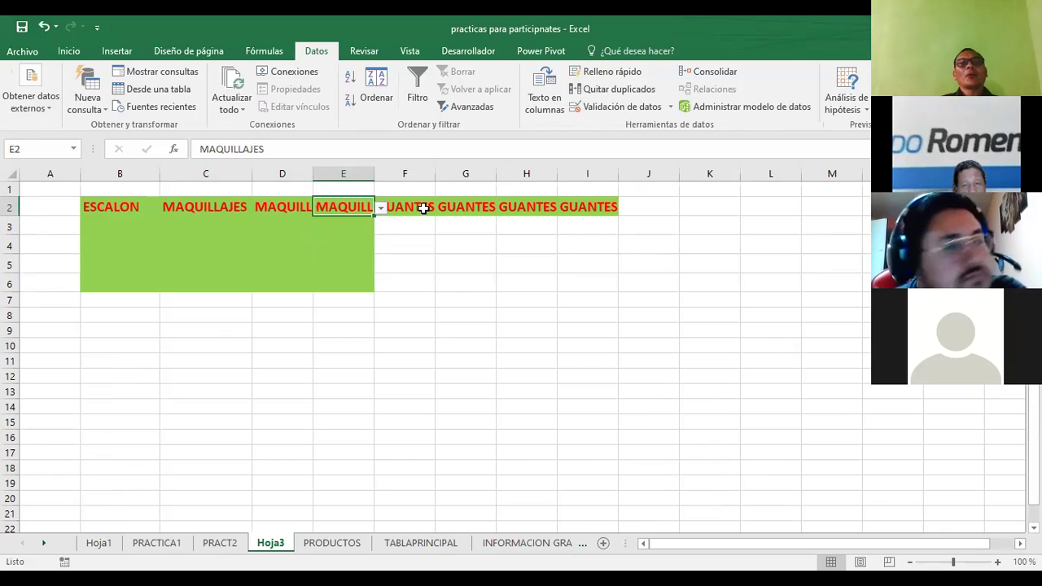
click(431, 209)
click(443, 210)
click(399, 231)
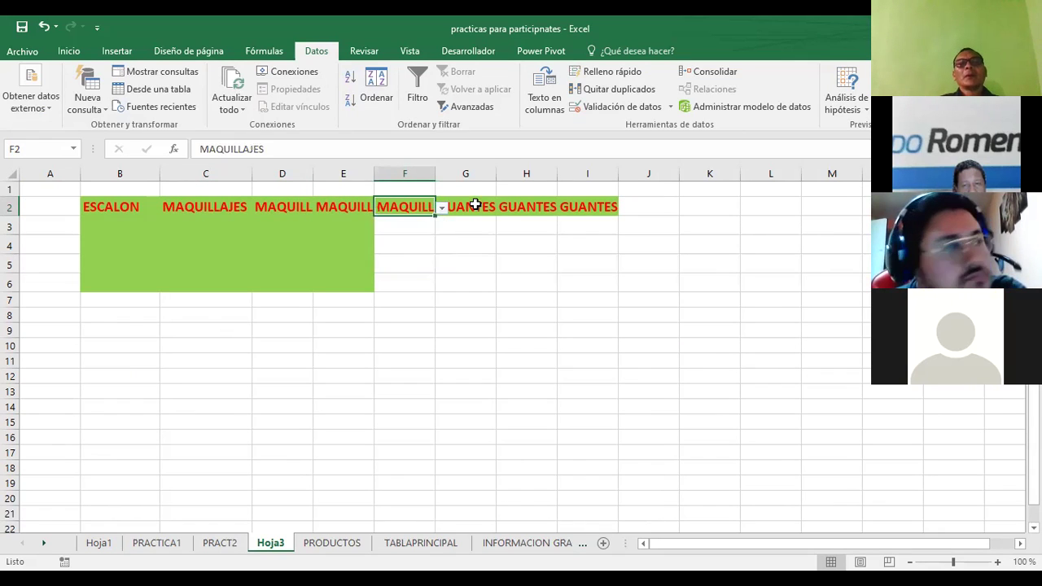
click(478, 209)
click(502, 209)
click(497, 232)
click(544, 207)
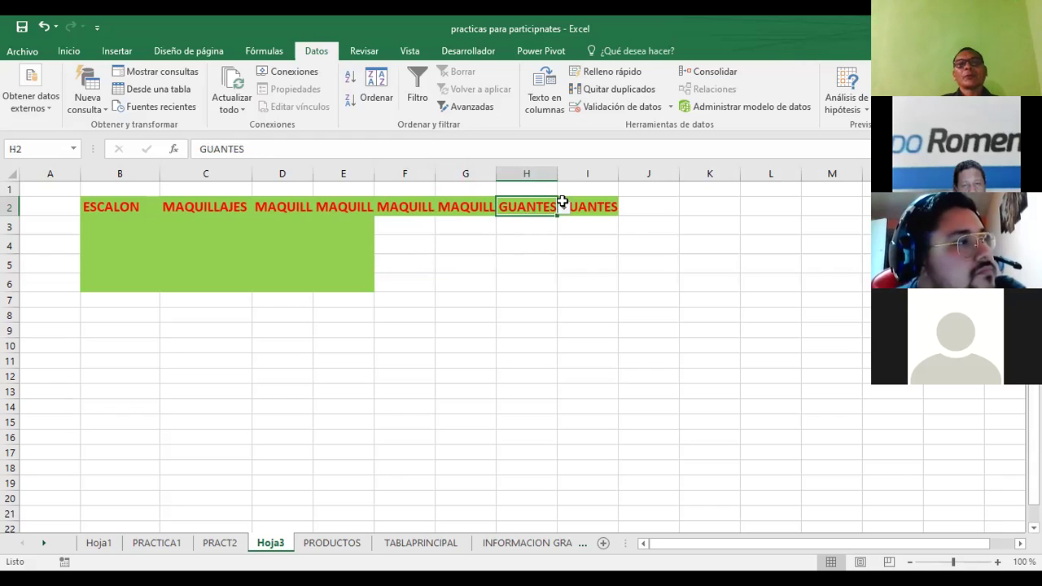
click(588, 206)
Step: Delete columns D through J
click(285, 165)
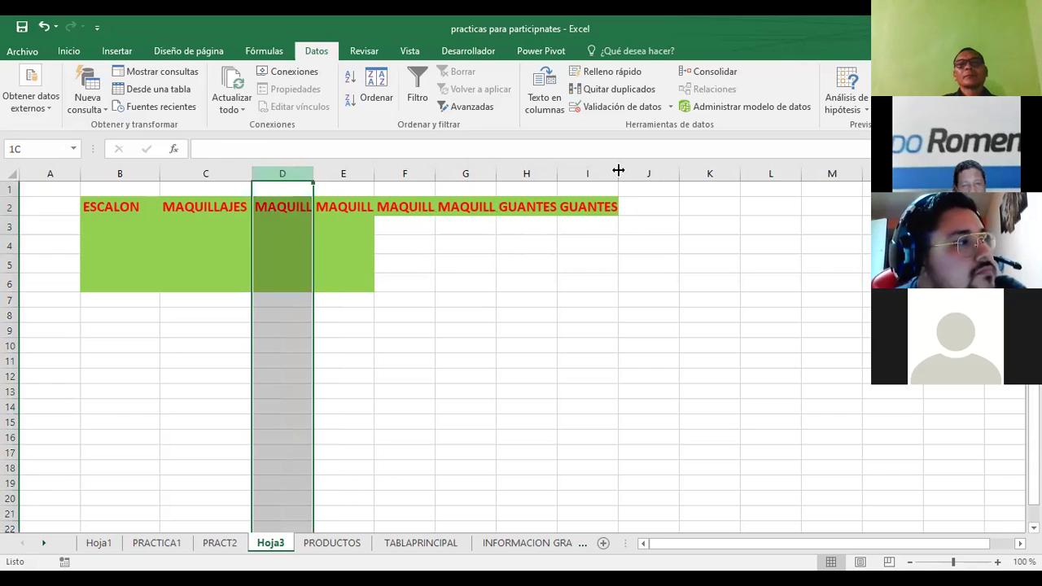
drag(531, 167, 649, 173)
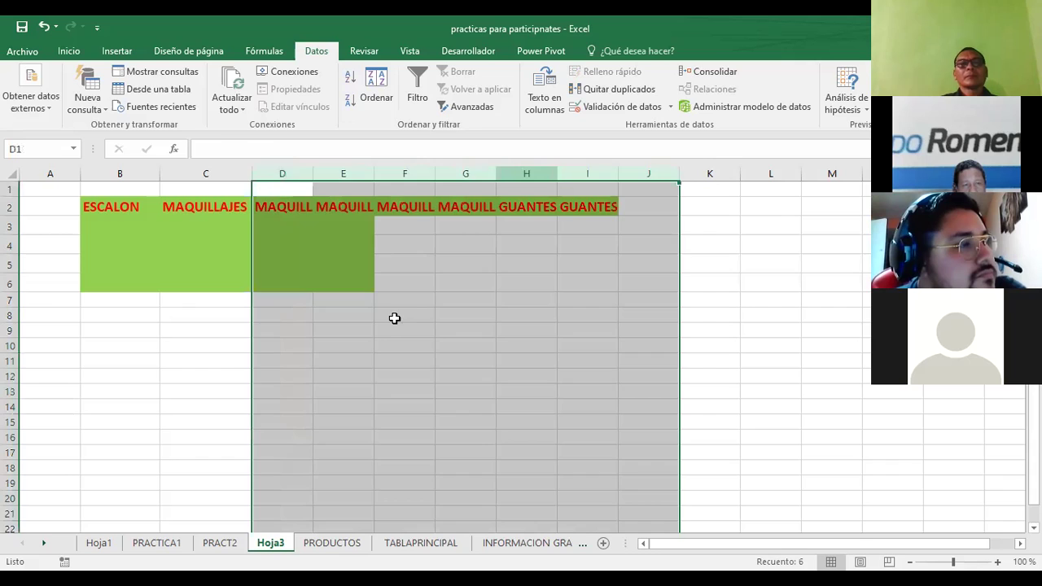
key(ctrl+minus)
Step: Set B2 to ANTIGUO and C2 to PULSERAS from their dropdown lists
click(206, 202)
click(115, 207)
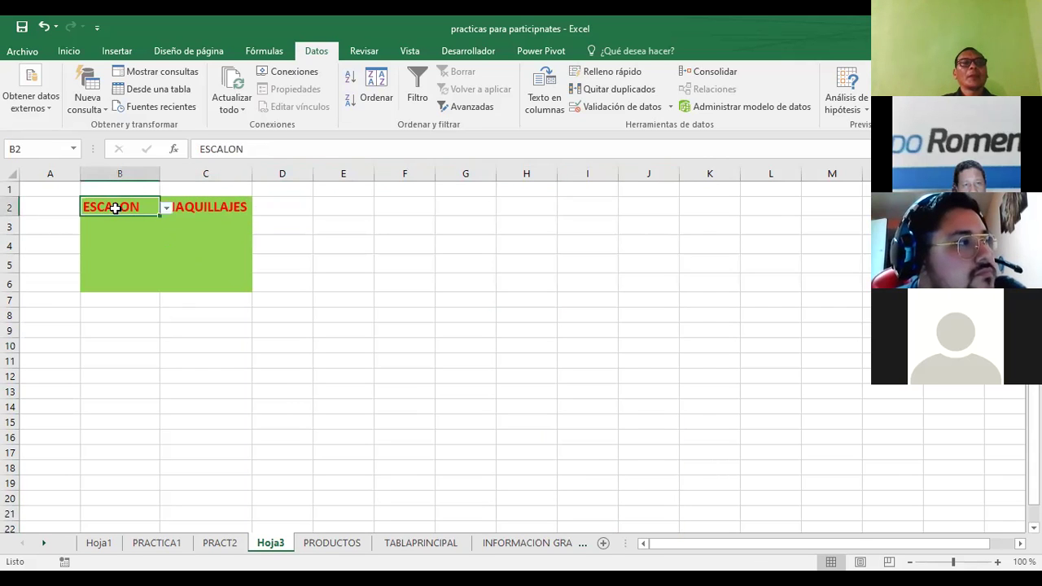
click(166, 210)
click(102, 242)
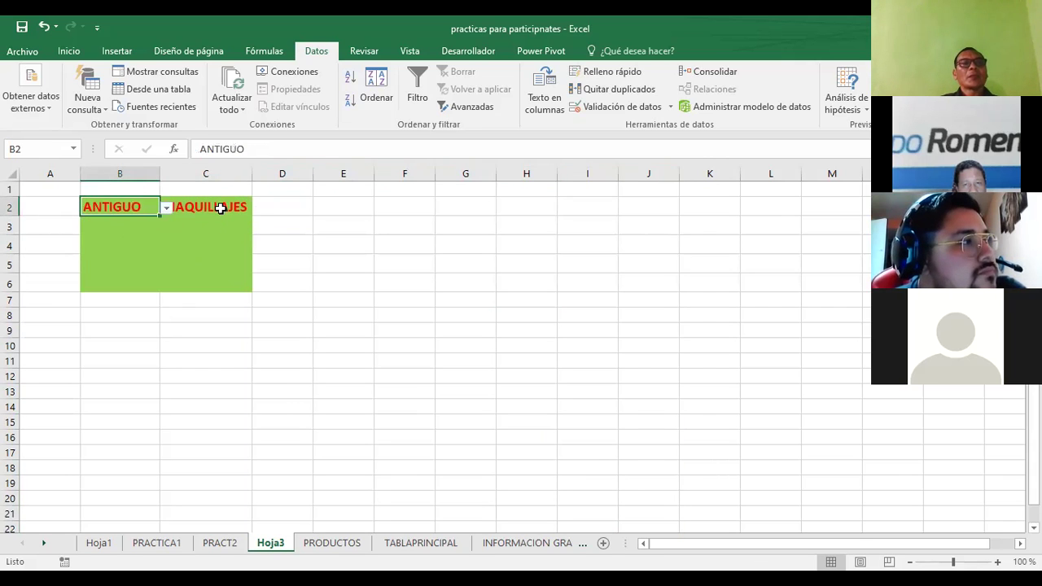
click(241, 210)
click(259, 211)
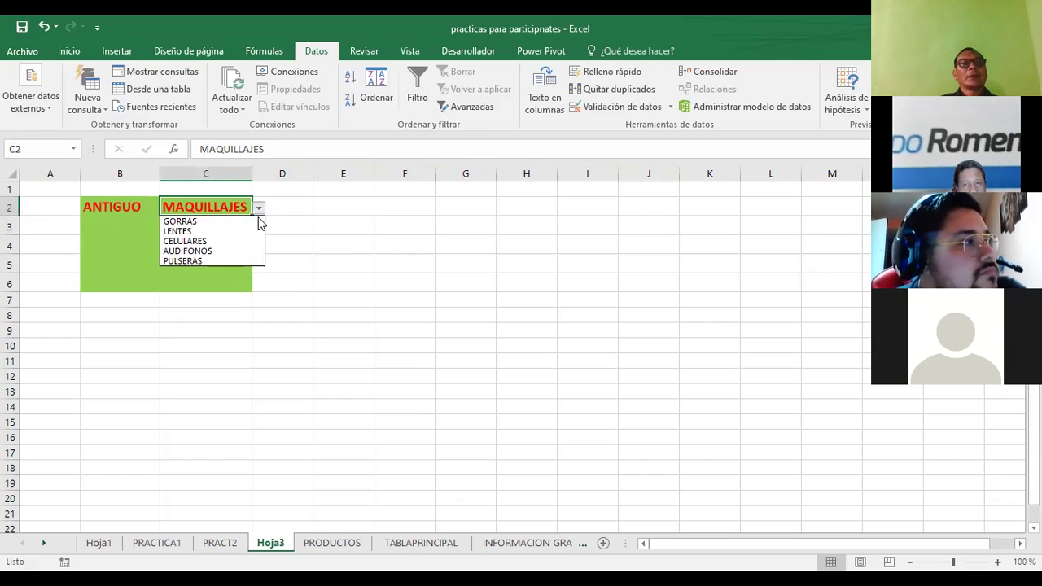
click(177, 231)
click(258, 210)
click(188, 261)
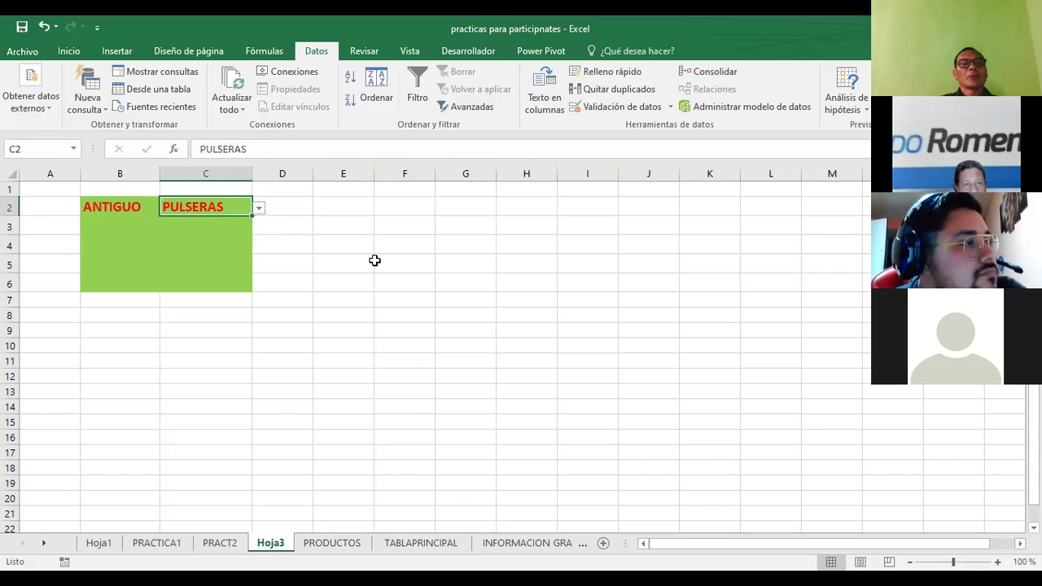
click(377, 263)
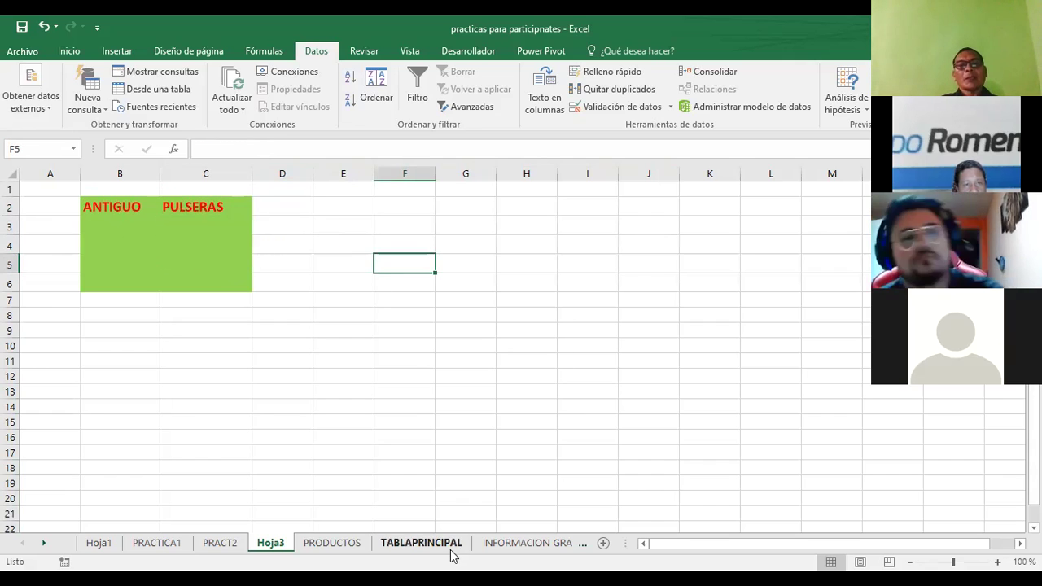
click(448, 547)
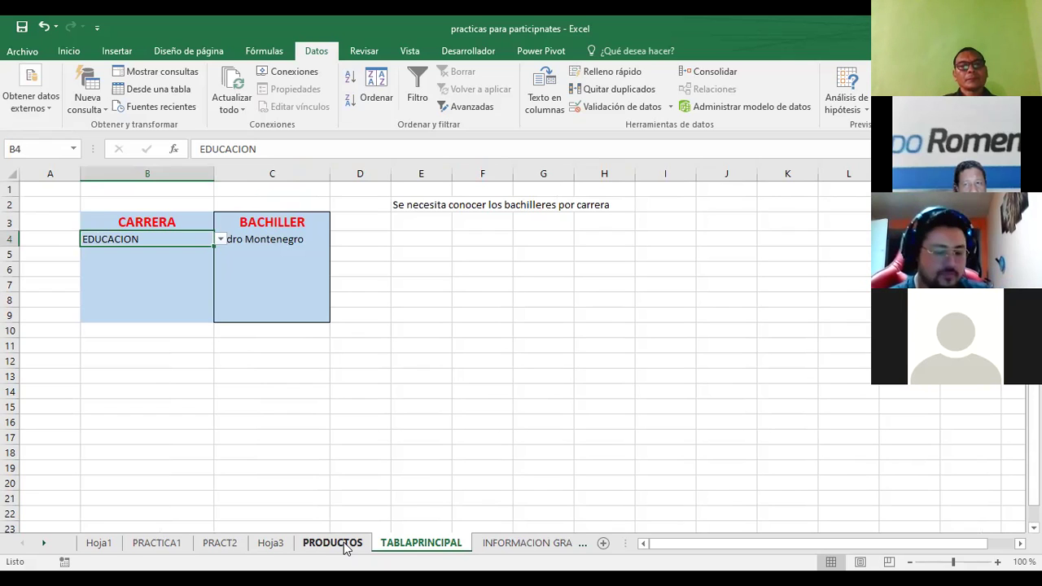
click(348, 549)
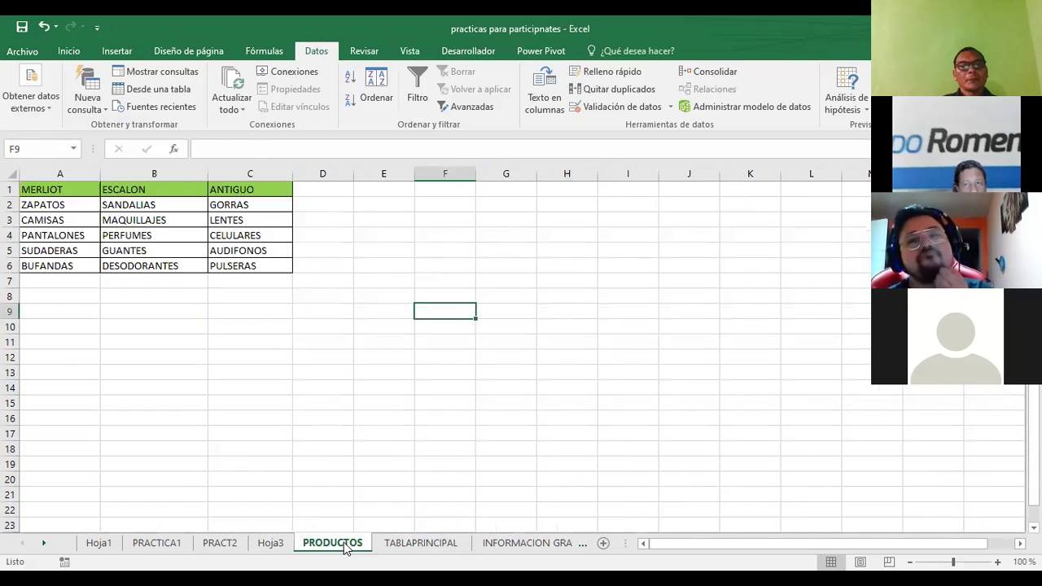
click(275, 546)
click(186, 208)
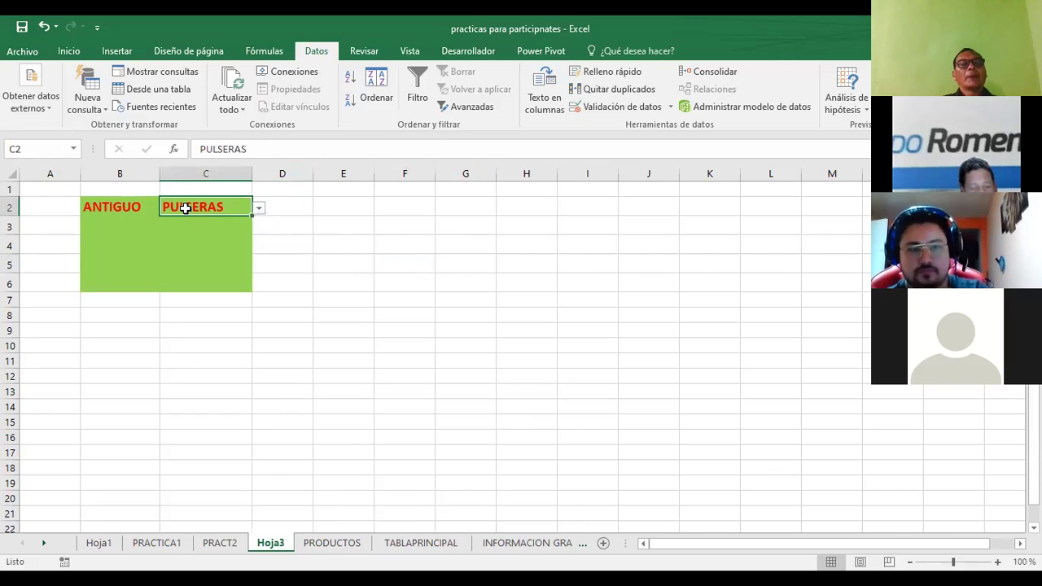
click(206, 173)
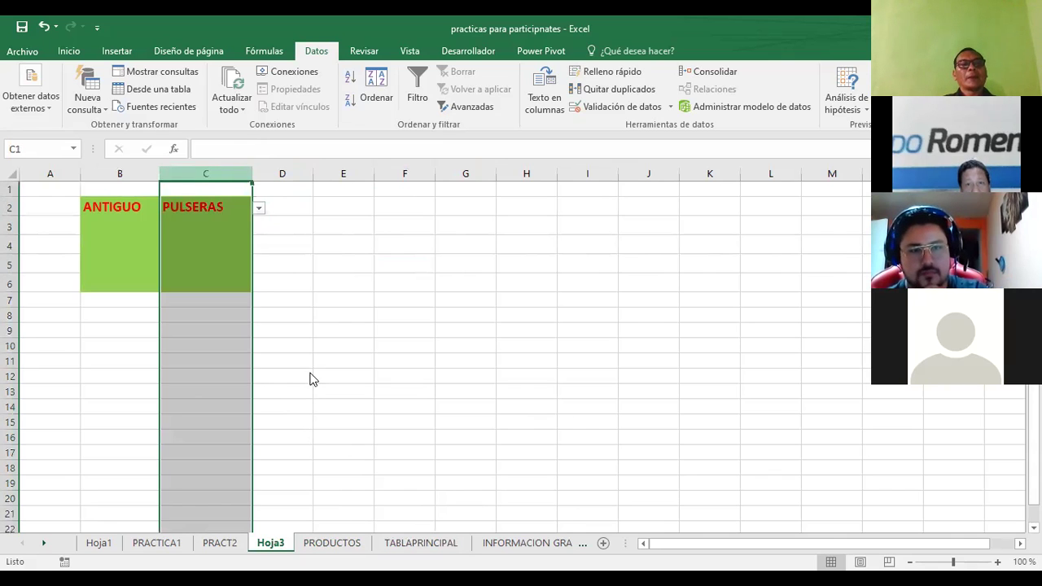
Step: Delete the leftover column C, keeping ANTIGUO as the zone in B2
right_click(210, 181)
click(305, 302)
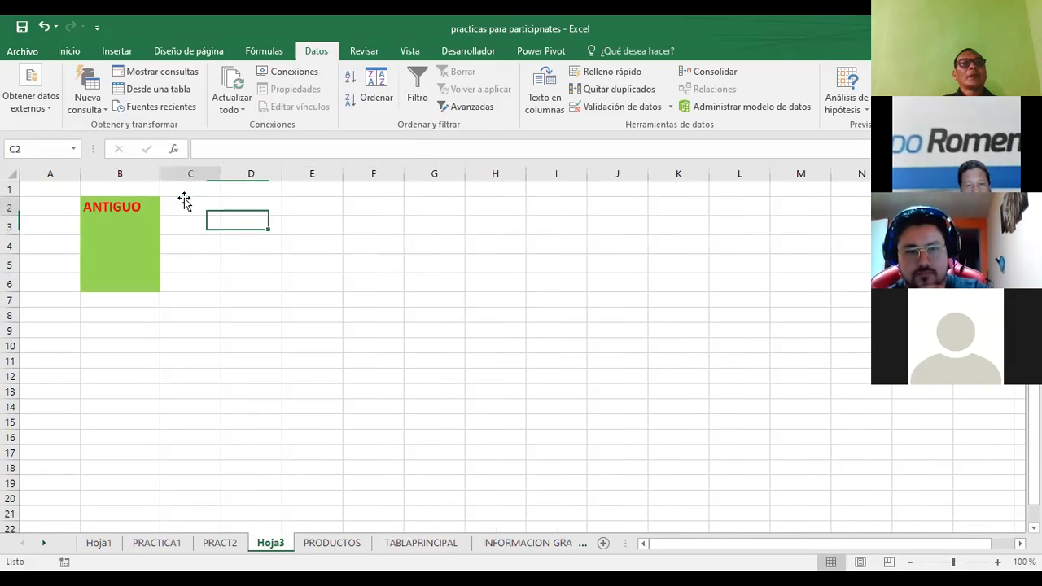
click(122, 206)
click(167, 209)
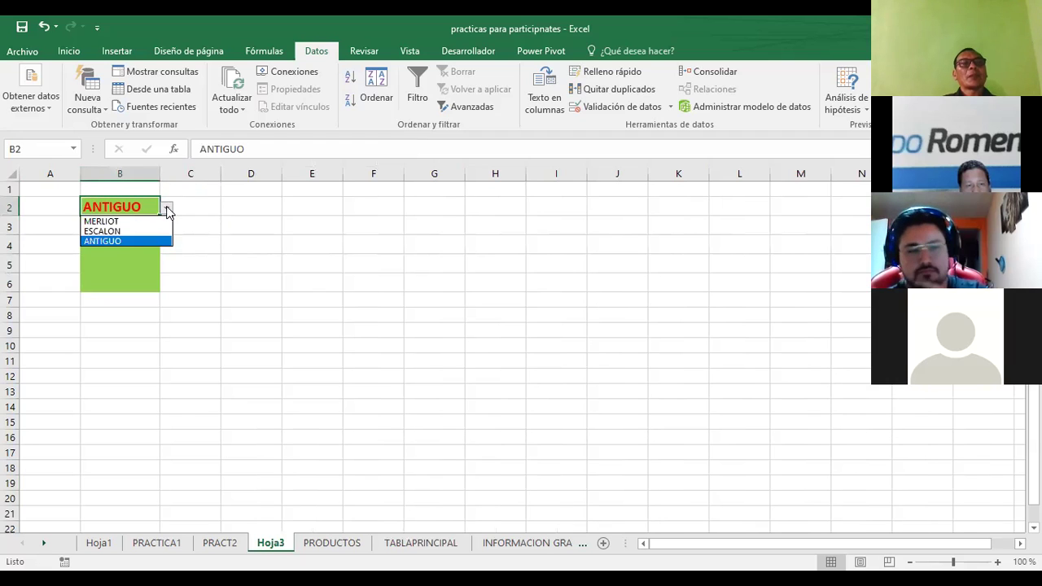
click(213, 203)
Step: Enter =INDIRECTO(B2) in C2, returning GORRAS, and compare with the PRODUCTOS sheet
click(213, 203)
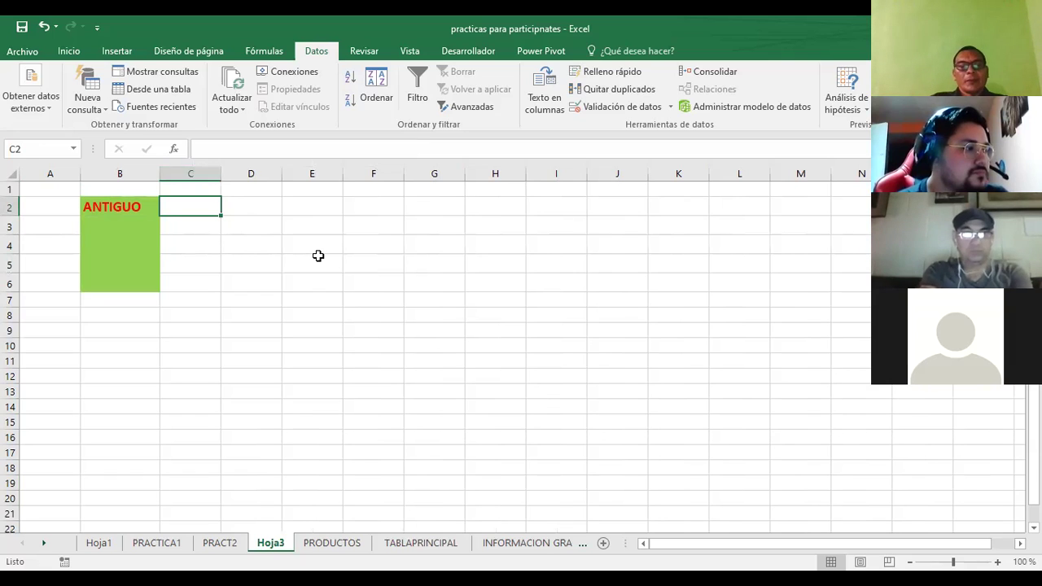
text(=)
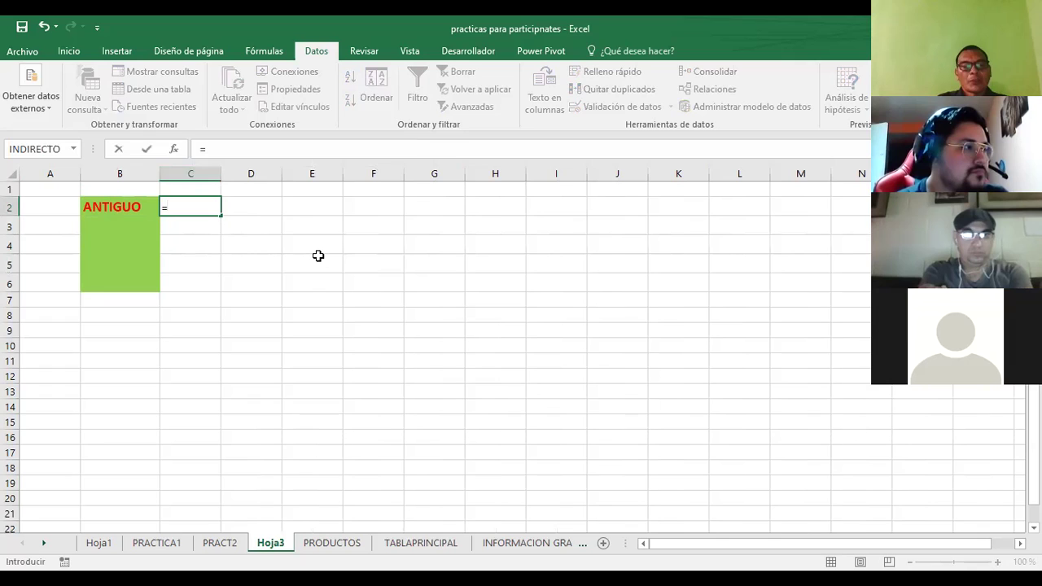
text(INDIRECTO()
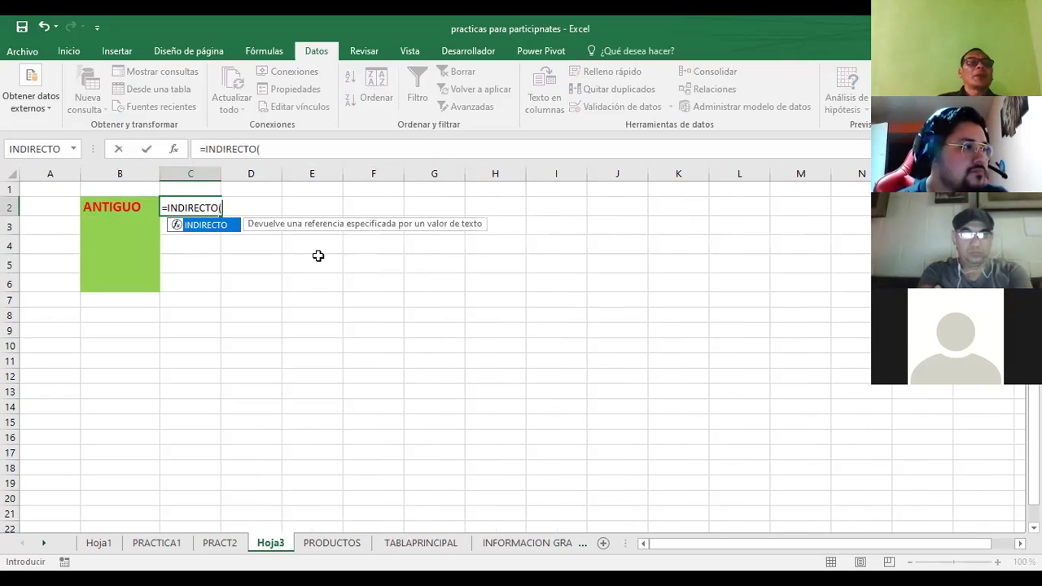
click(133, 207)
text())
key(Return)
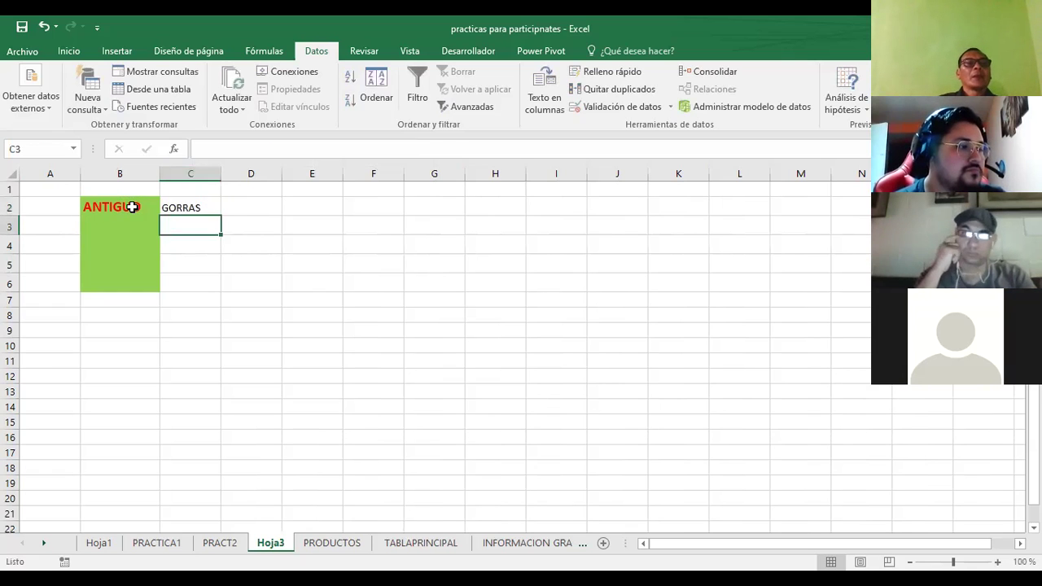
click(133, 207)
click(193, 212)
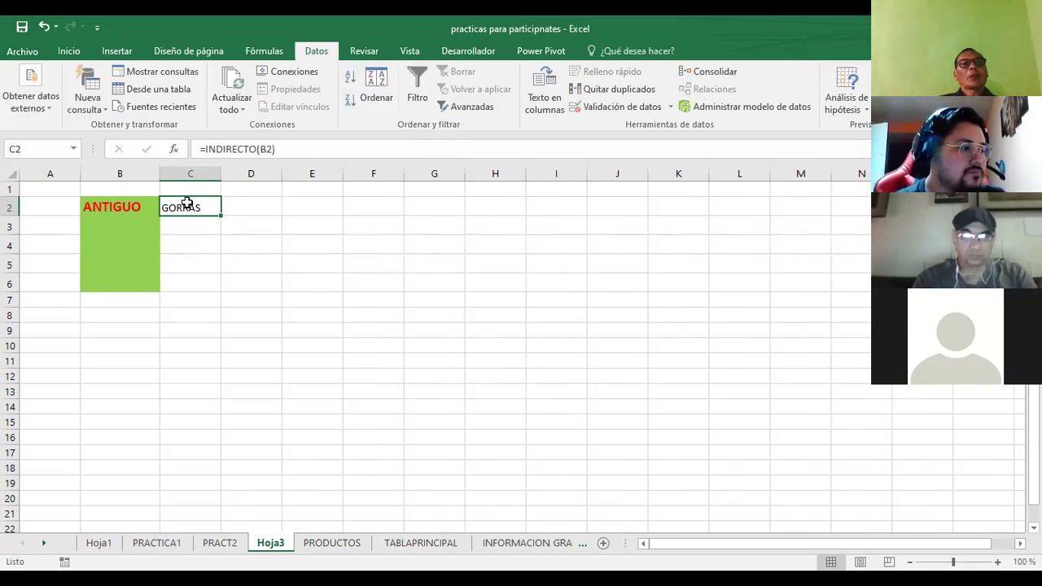
click(326, 544)
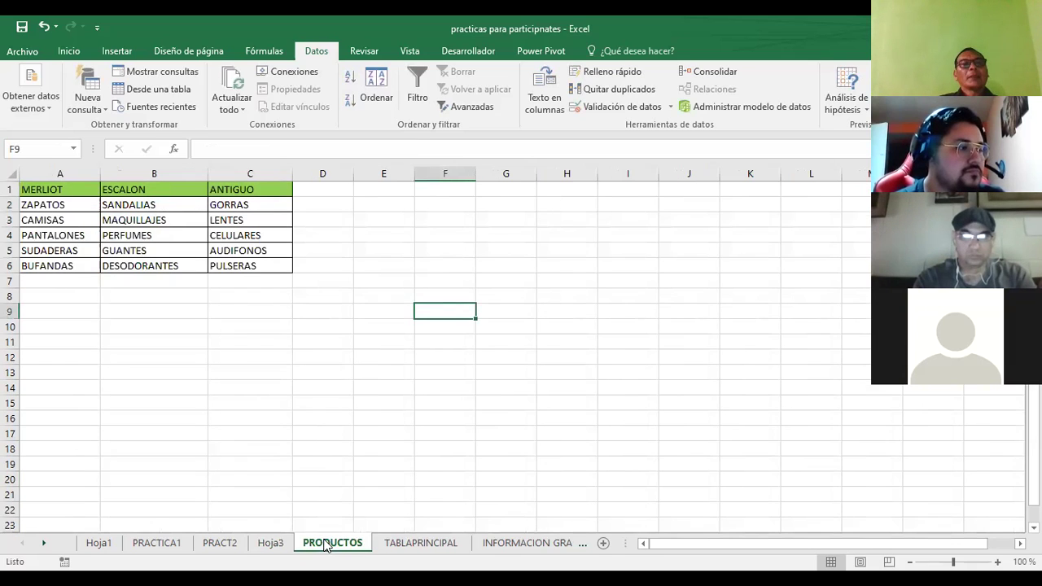
Step: Back on Hoja3, change the zone in B2 to MERLIOT
click(257, 207)
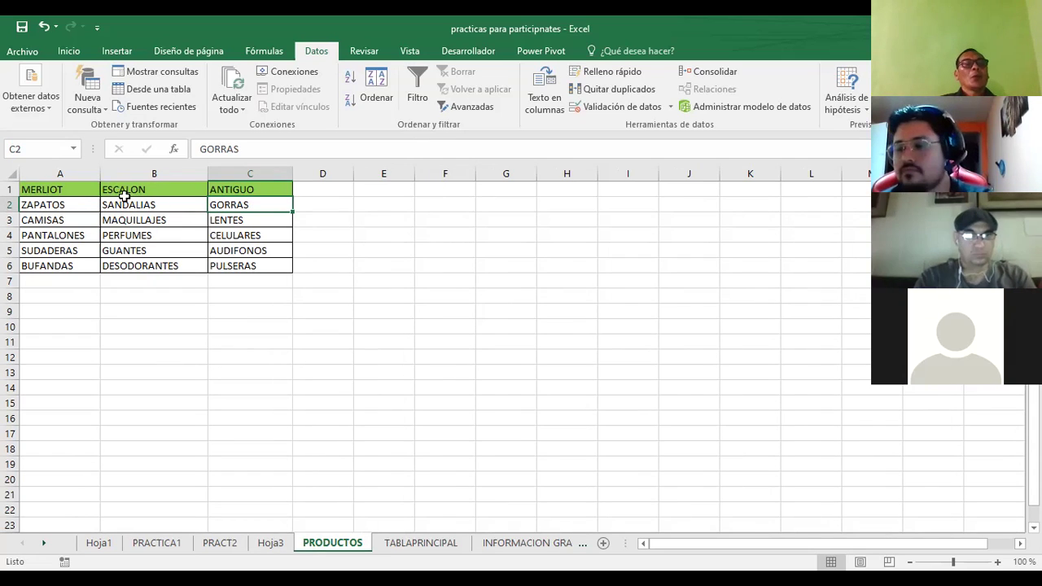
click(271, 544)
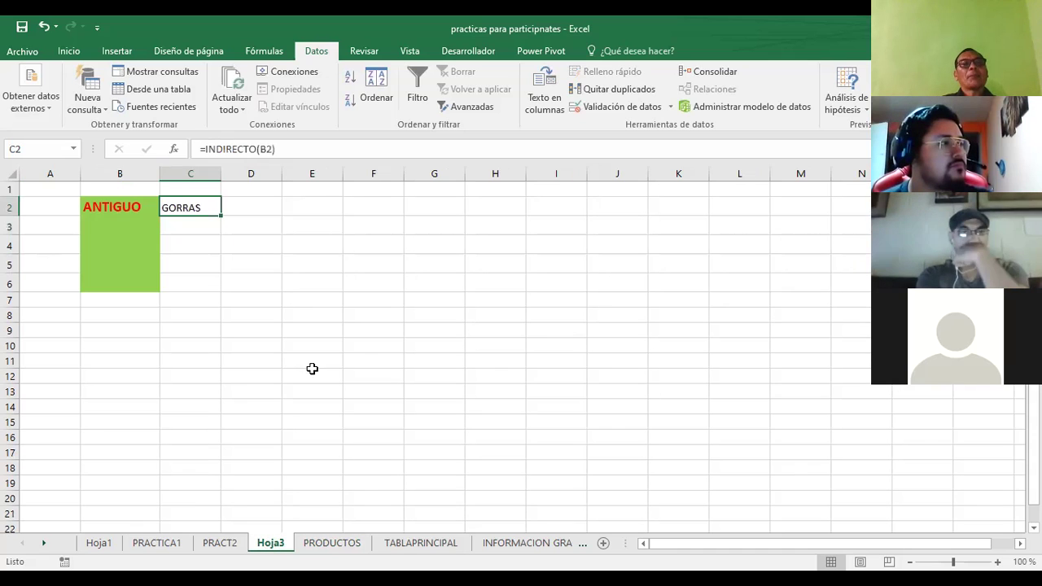
click(137, 205)
click(166, 208)
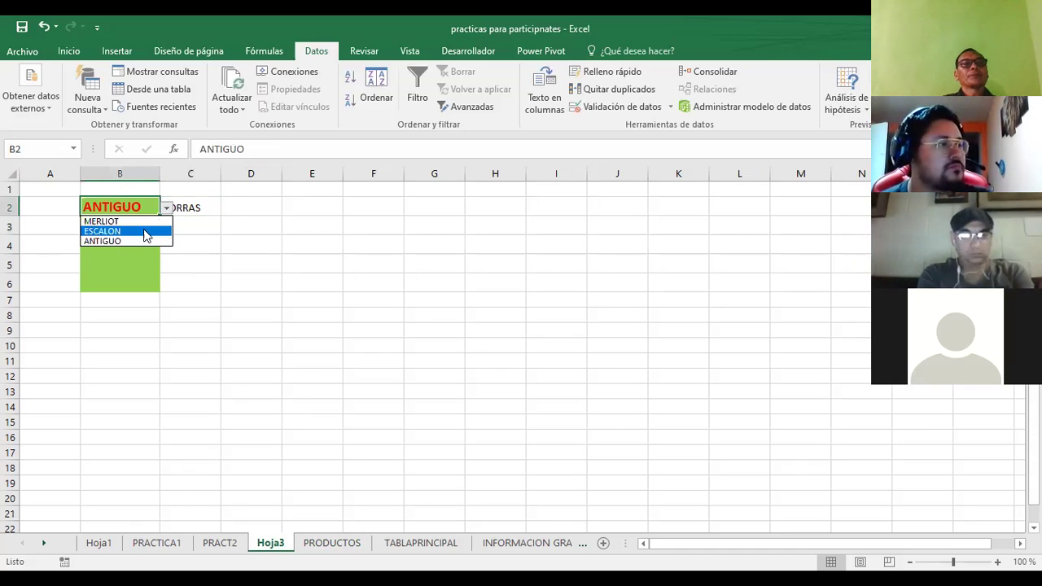
click(122, 221)
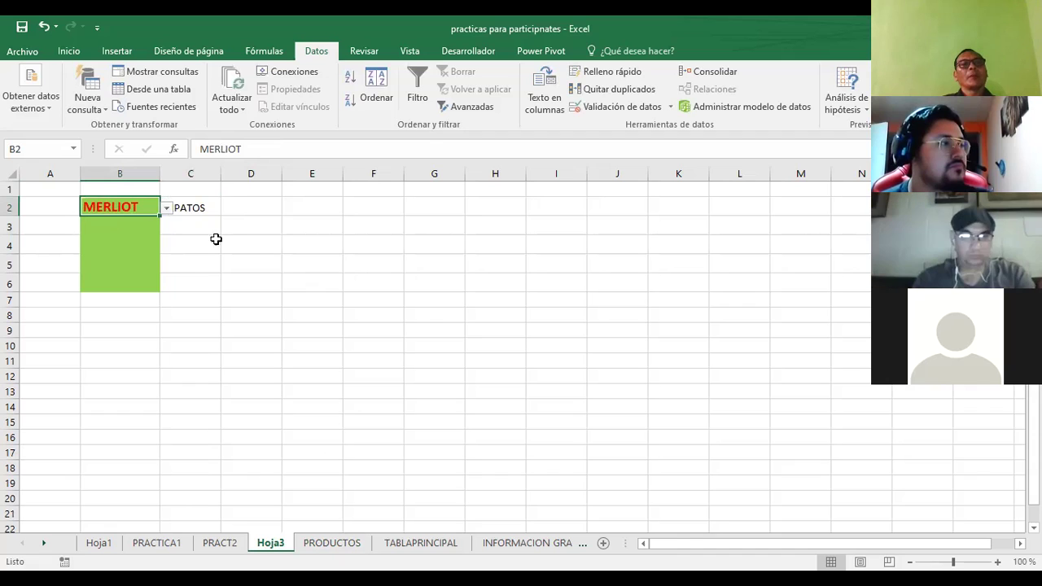
Step: Widen column C, compare C2 against PRODUCTOS, then clear C2's INDIRECTO formula
drag(261, 180, 264, 180)
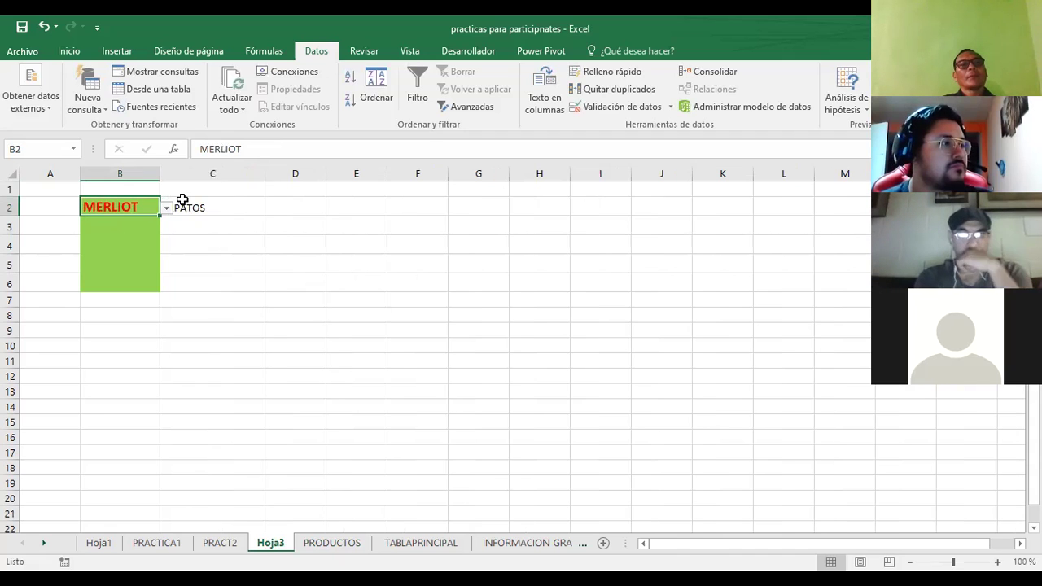
click(182, 205)
click(330, 543)
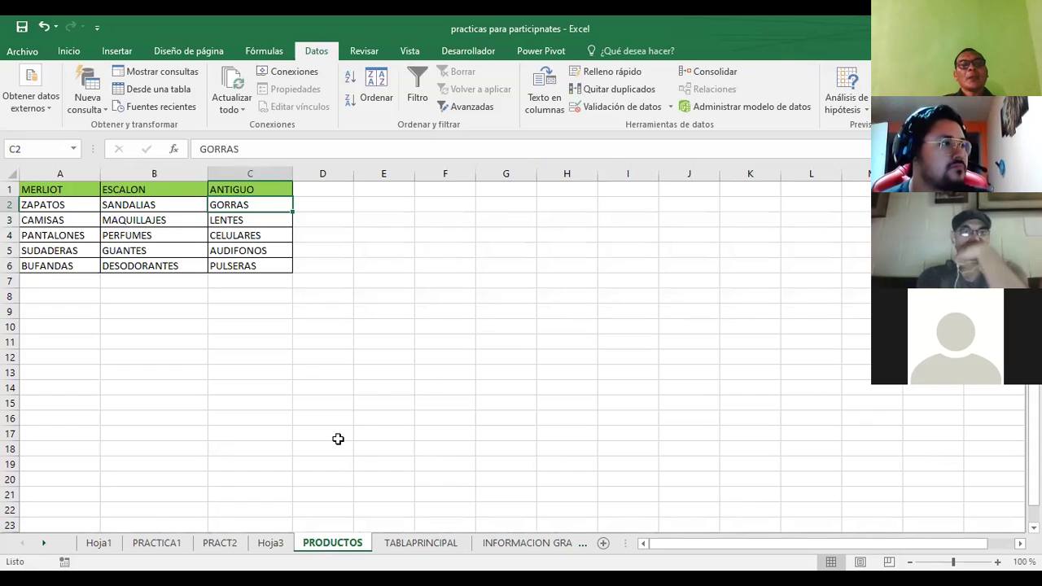
key(ctrl+Page_Up)
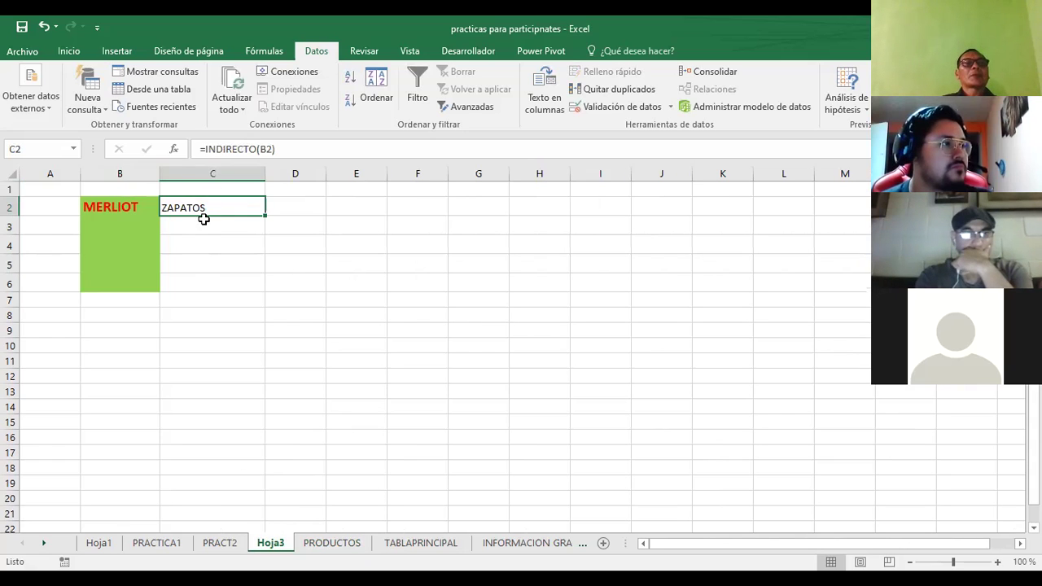
key(Delete)
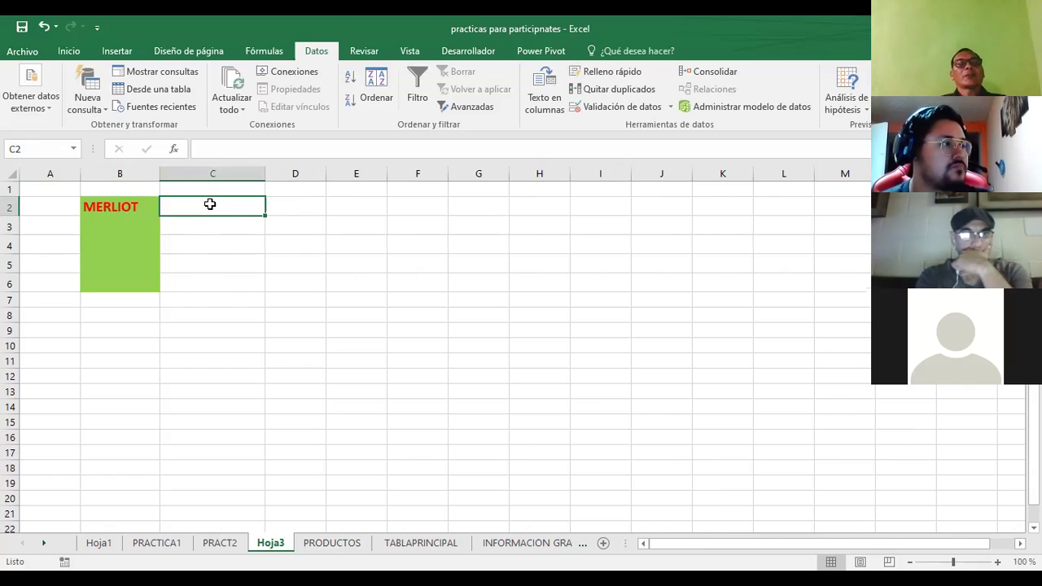
Step: Give C2 a Lista data validation with source =INDIRECTO(B2)
click(619, 107)
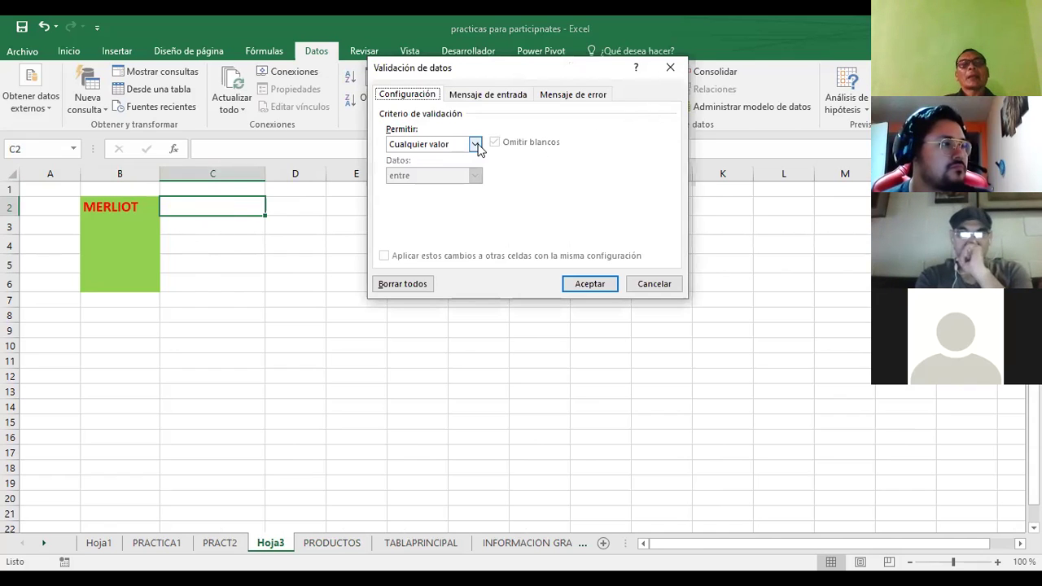
click(475, 144)
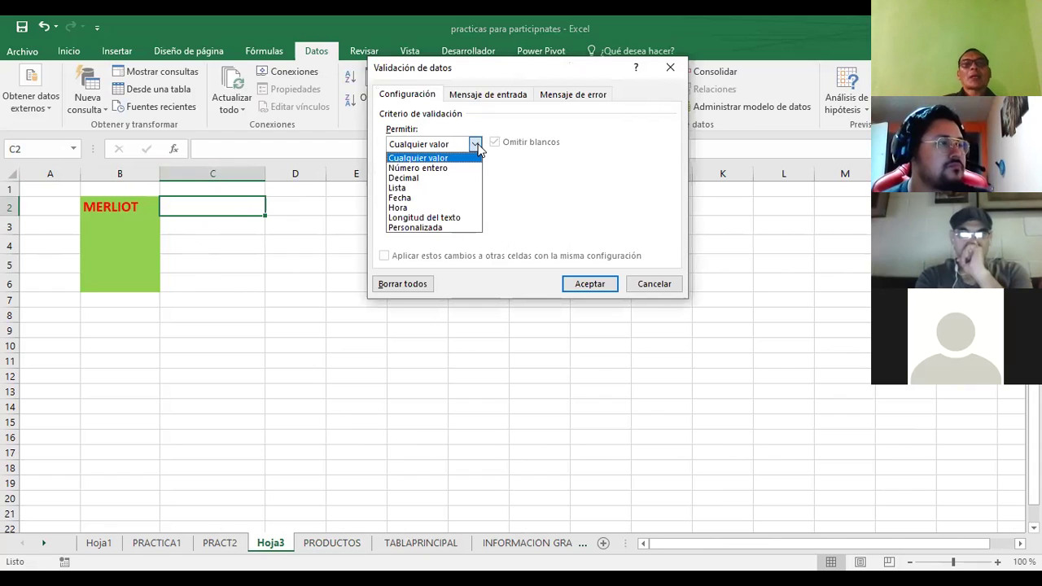
click(411, 189)
click(432, 208)
text(=)
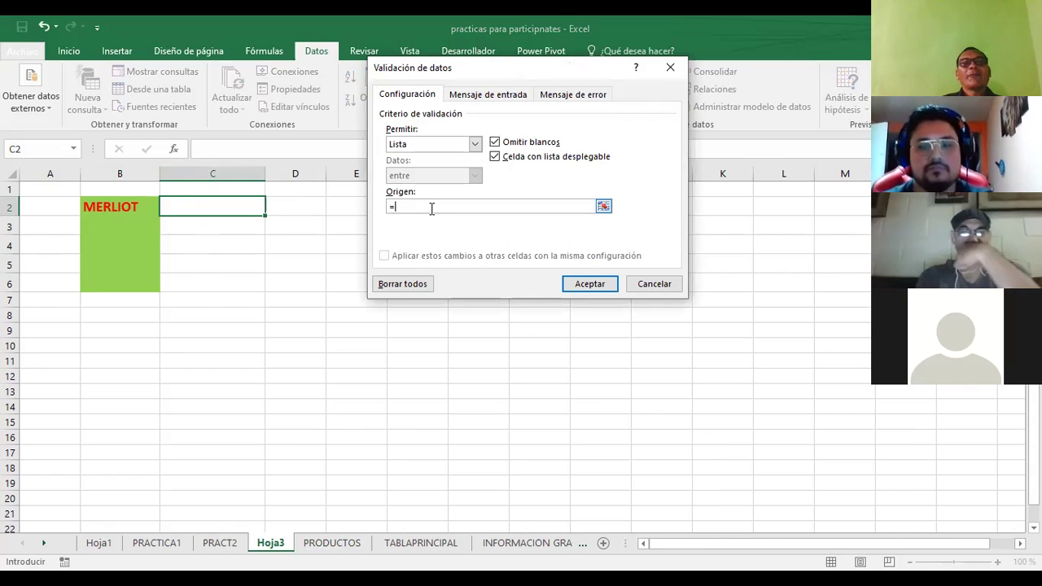
text(l)
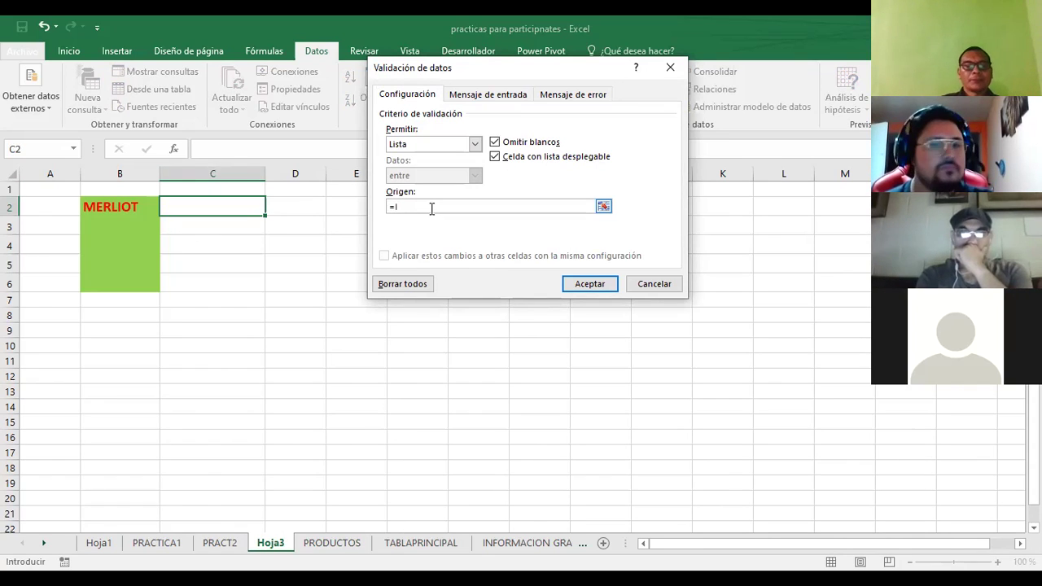
text(CTO()
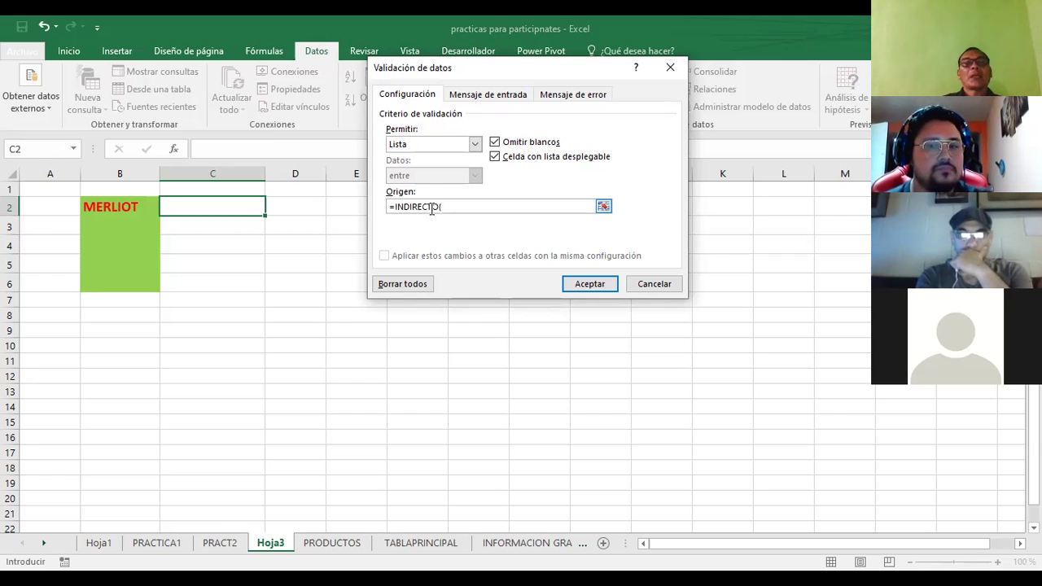
text(B2)
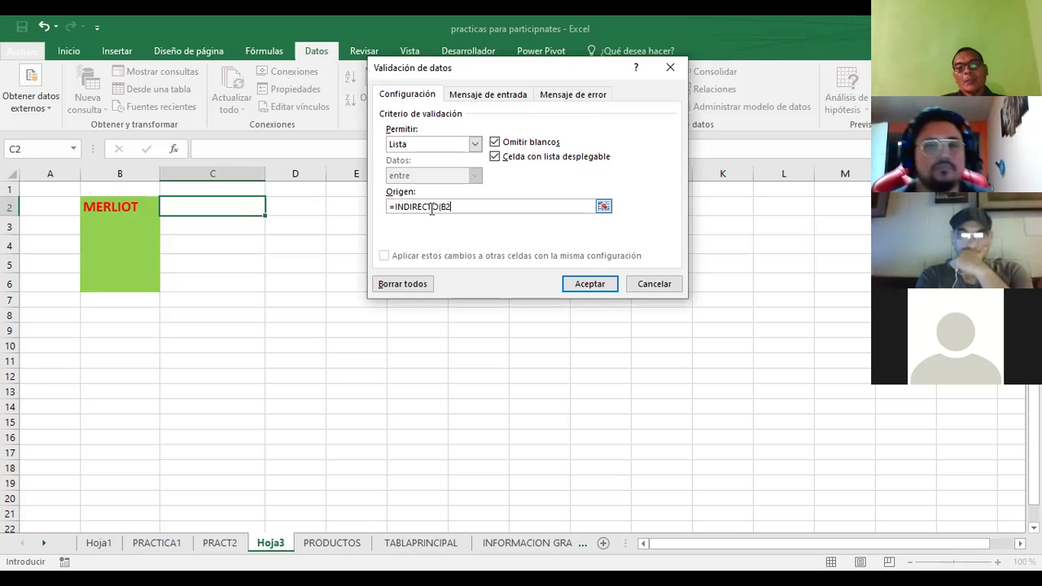
key(Return)
click(214, 240)
click(265, 207)
Step: Test C2's new product list, then switch the zone in B2 to ANTIGUO
click(272, 210)
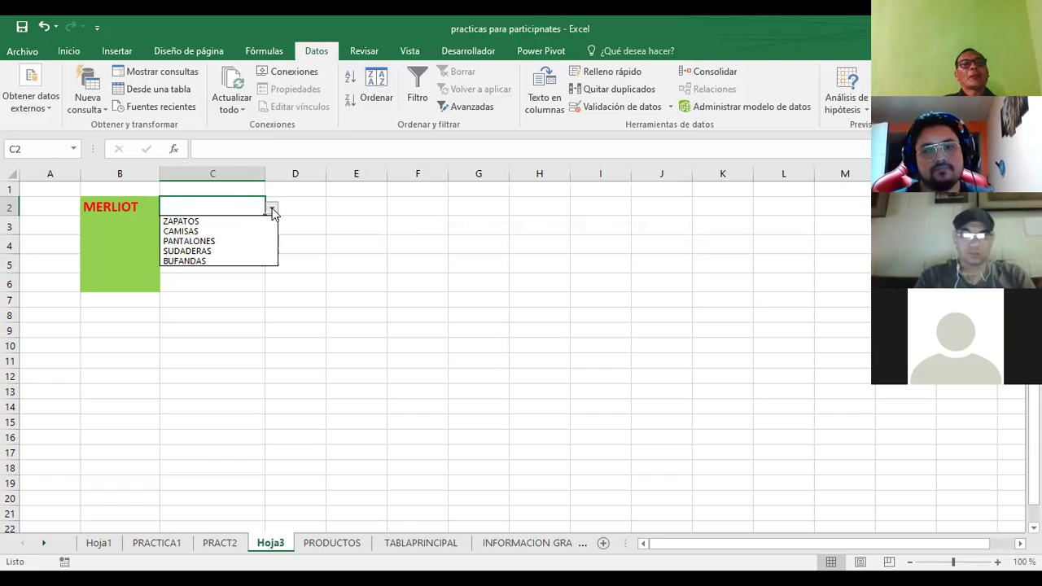
click(134, 210)
click(147, 206)
click(168, 209)
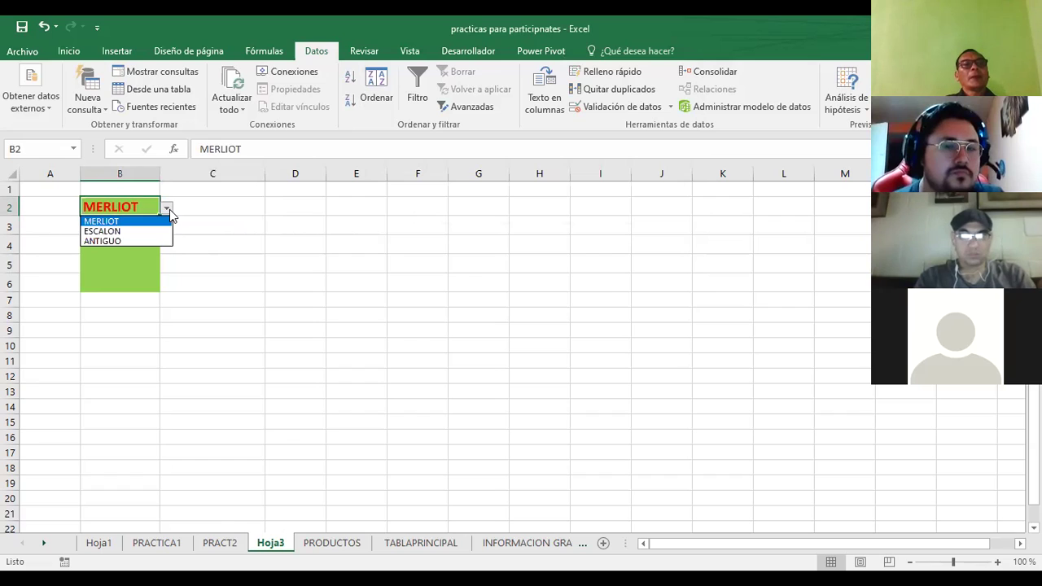
click(120, 241)
Step: Pick PULSERAS, LENTES, then GORRAS in C2, and go to the TABLAPRINCIPAL sheet
click(195, 209)
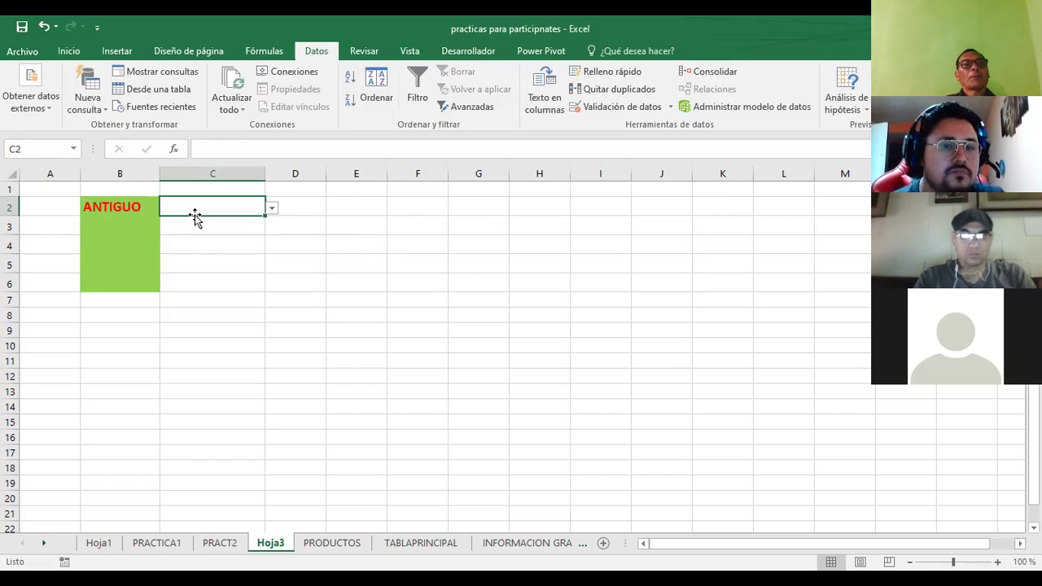
click(272, 209)
click(221, 261)
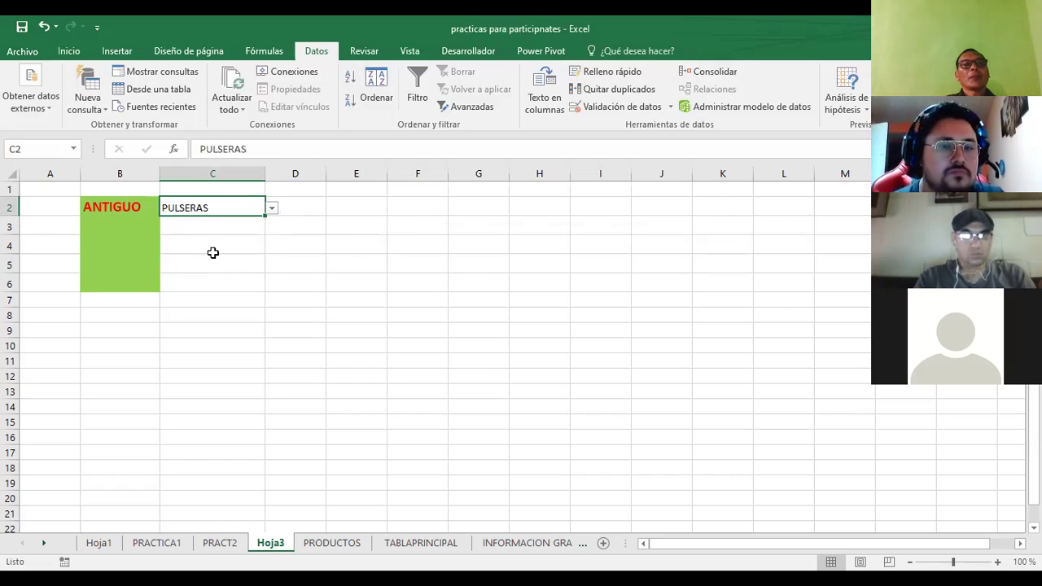
click(272, 210)
click(184, 231)
click(272, 209)
click(181, 221)
click(272, 209)
click(419, 209)
click(128, 208)
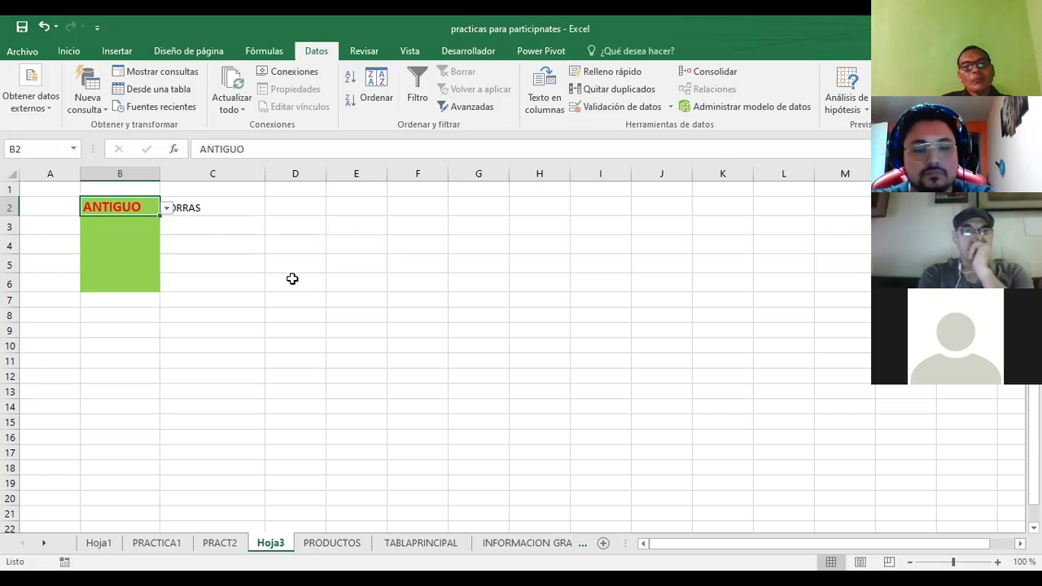
click(414, 547)
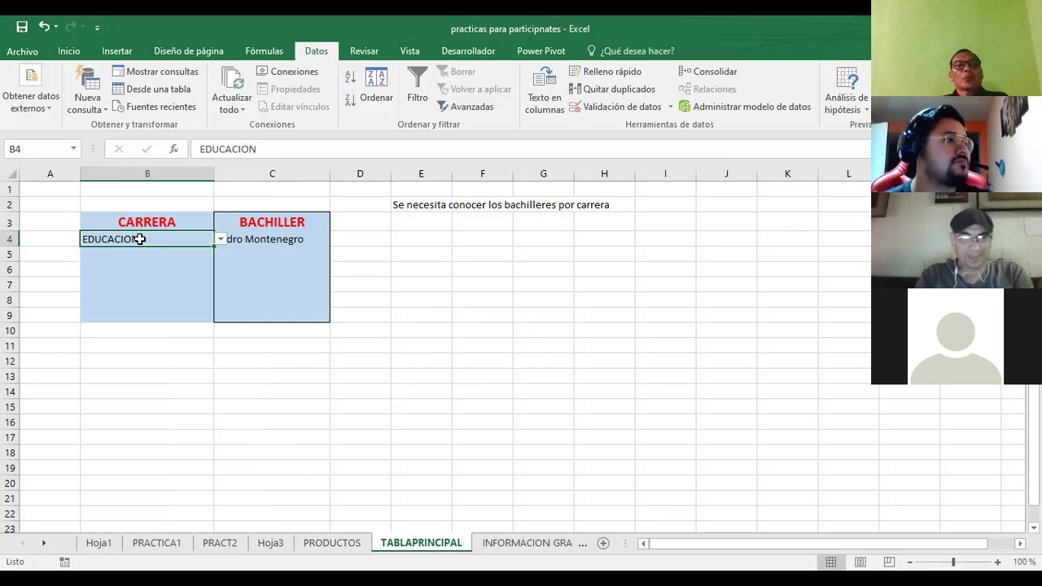
click(489, 547)
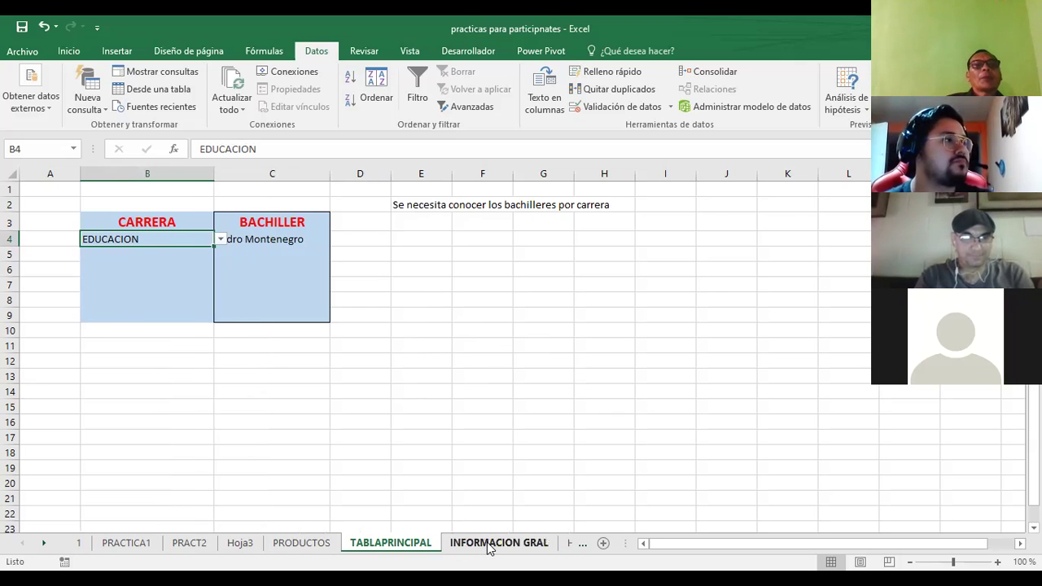
click(391, 406)
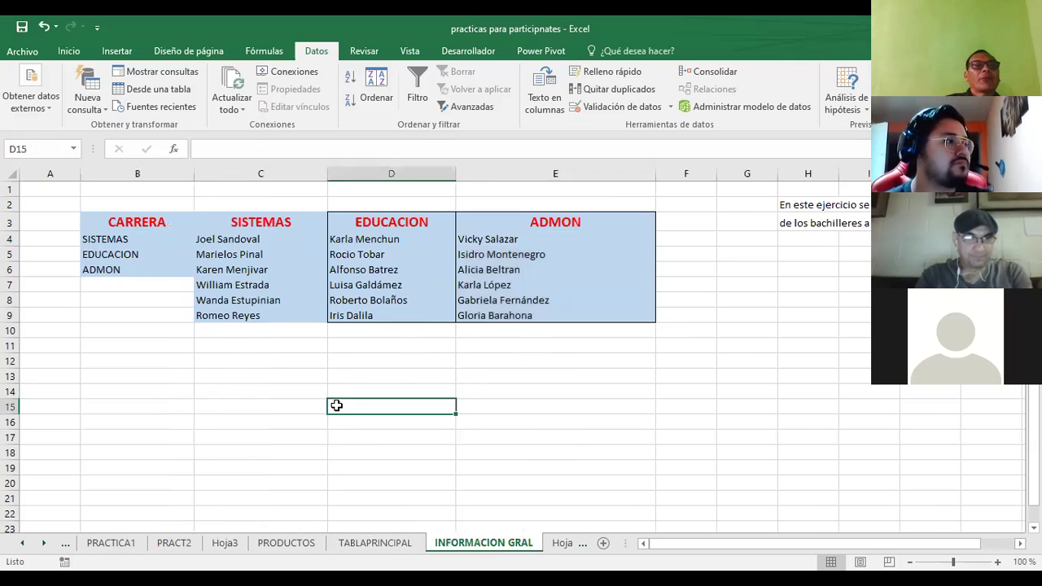
click(135, 239)
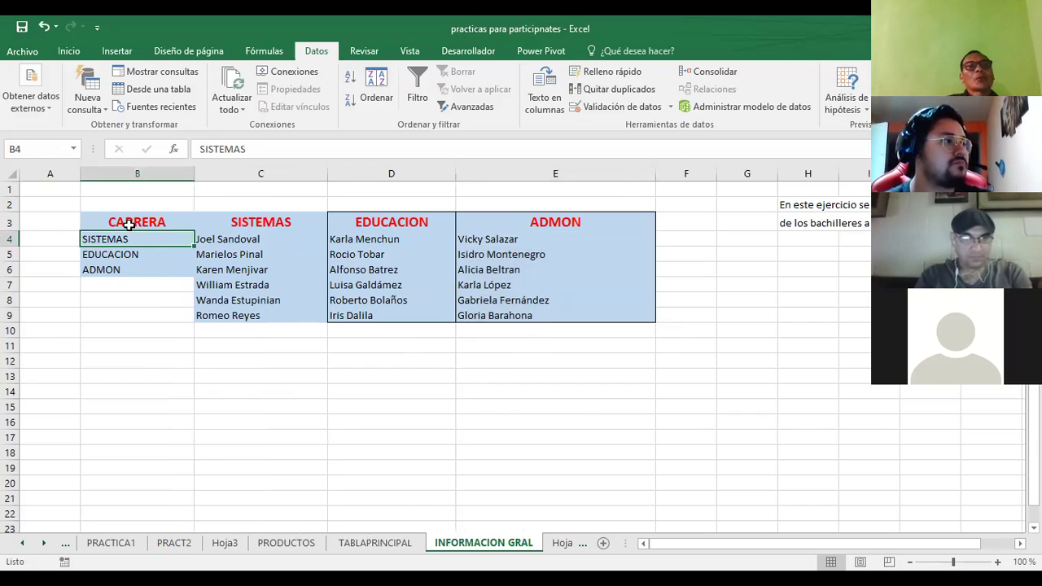
click(128, 224)
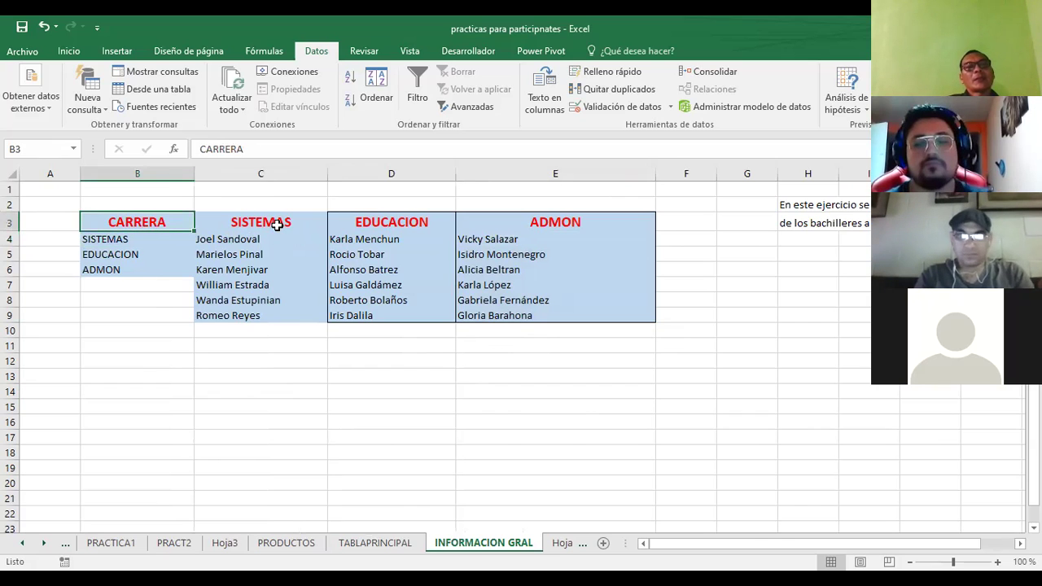
click(277, 225)
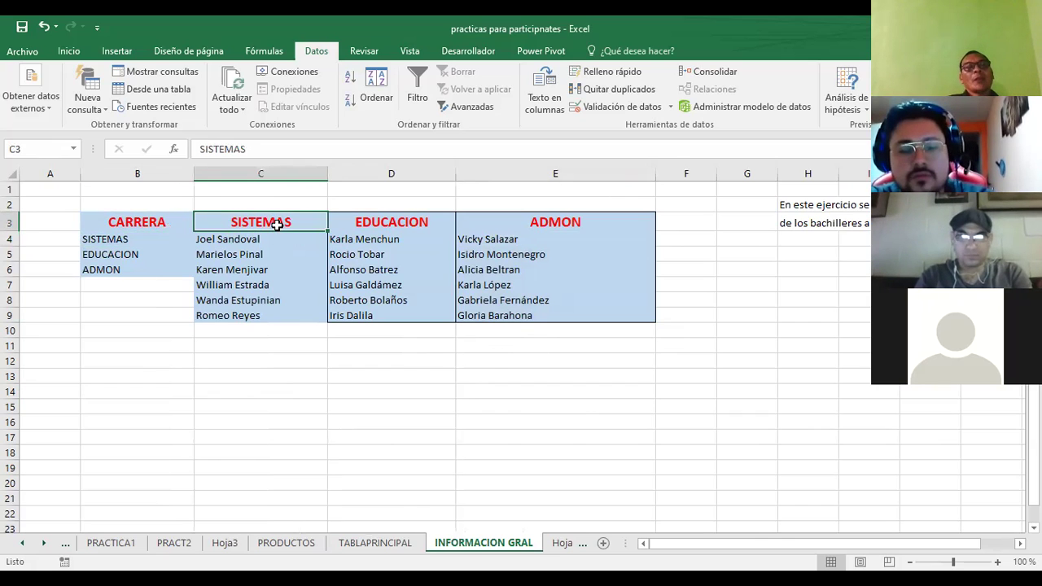
click(407, 222)
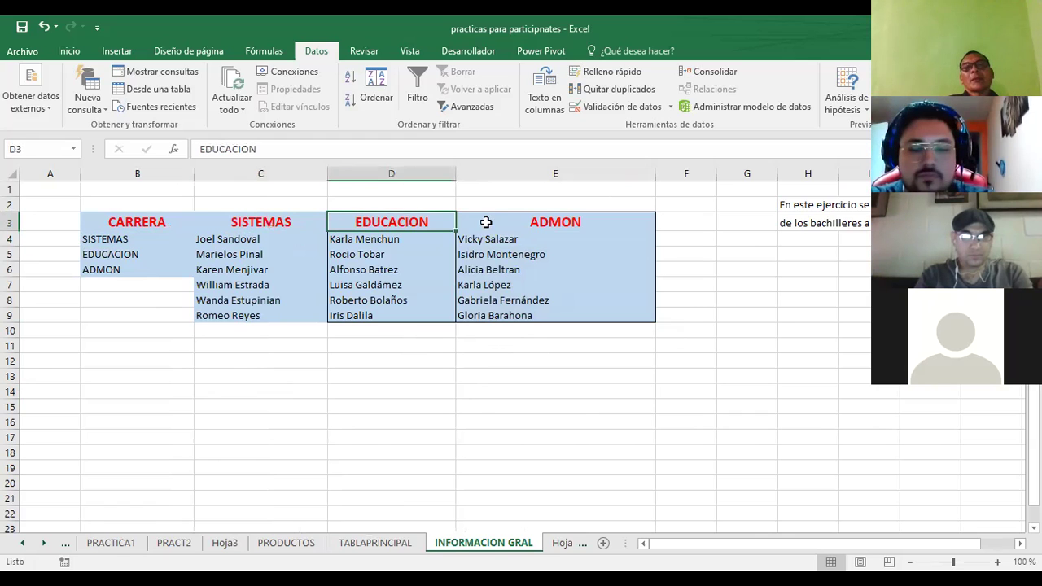
click(486, 222)
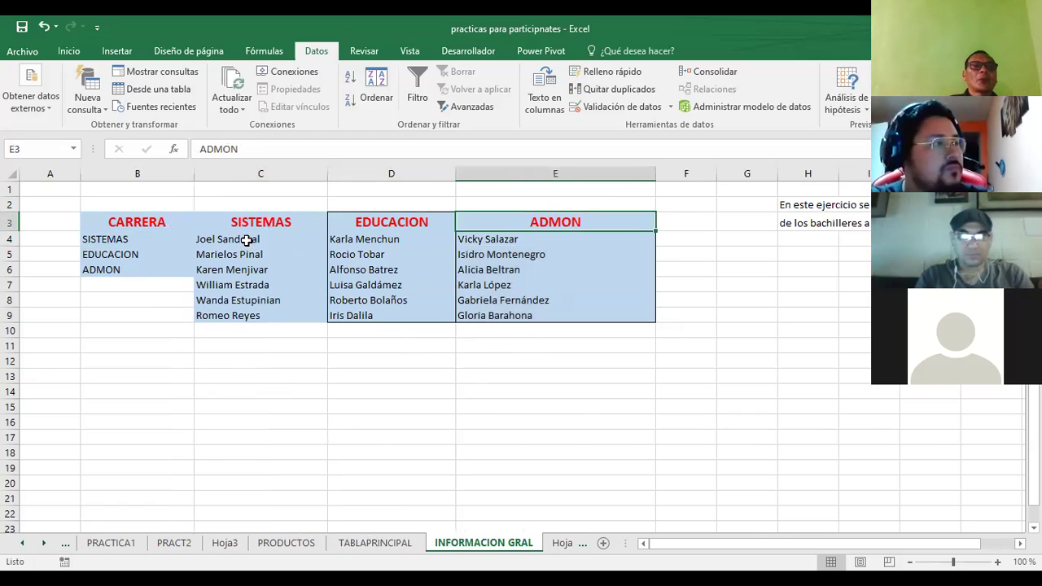
drag(244, 245, 235, 309)
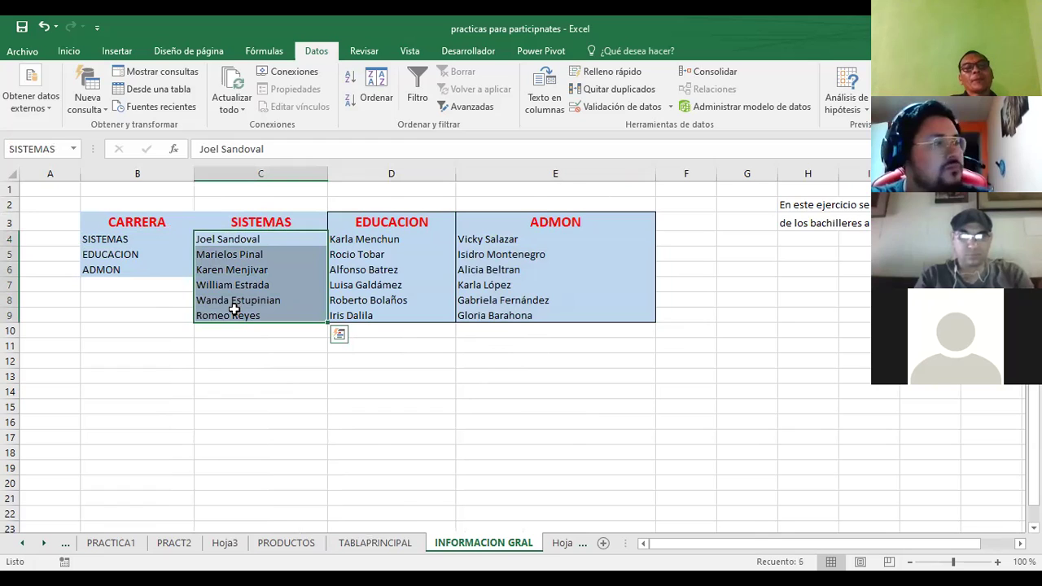
click(242, 361)
drag(128, 238, 130, 269)
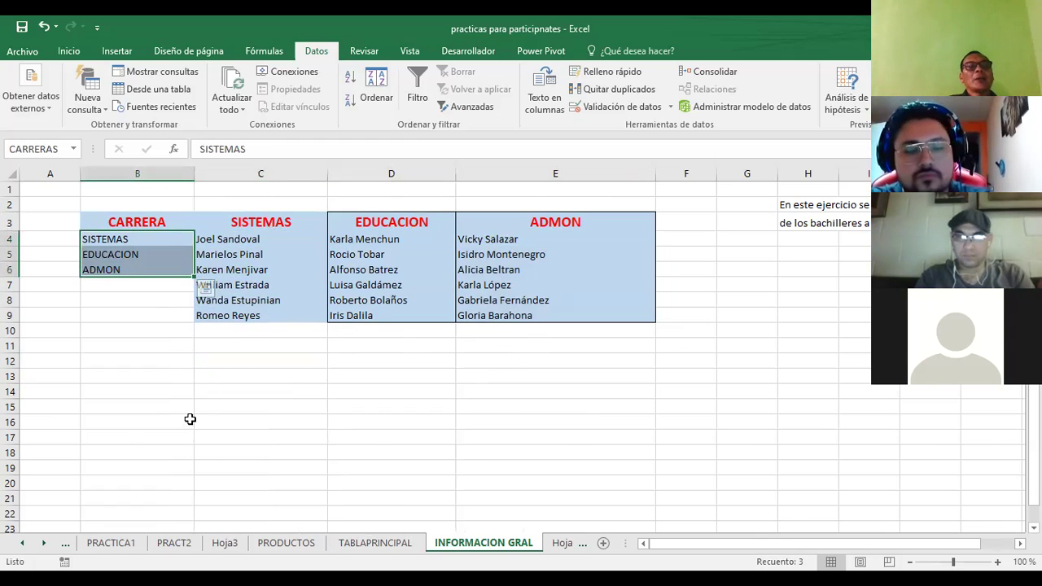
drag(242, 243, 242, 313)
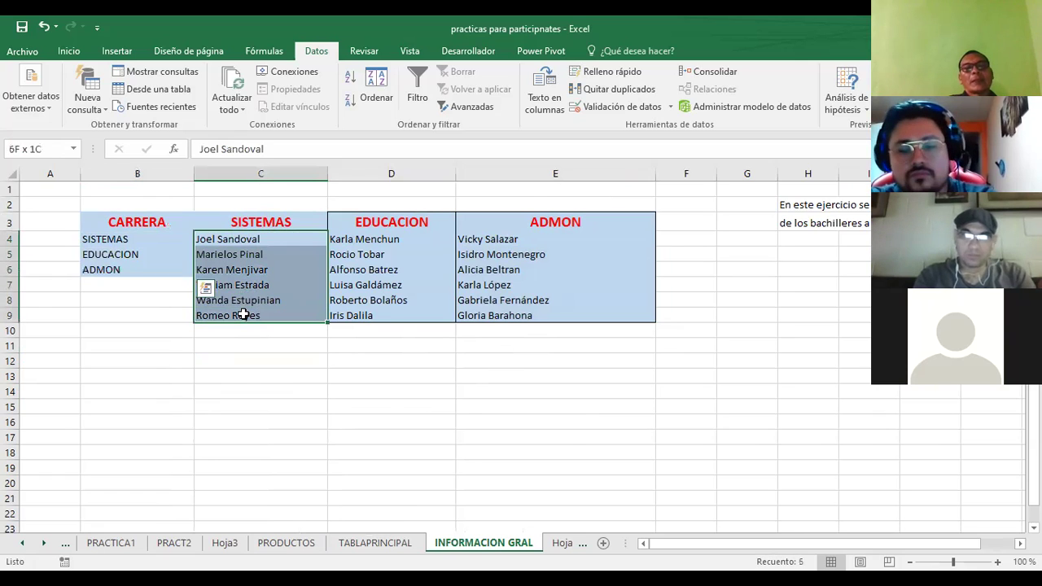
drag(372, 239, 386, 314)
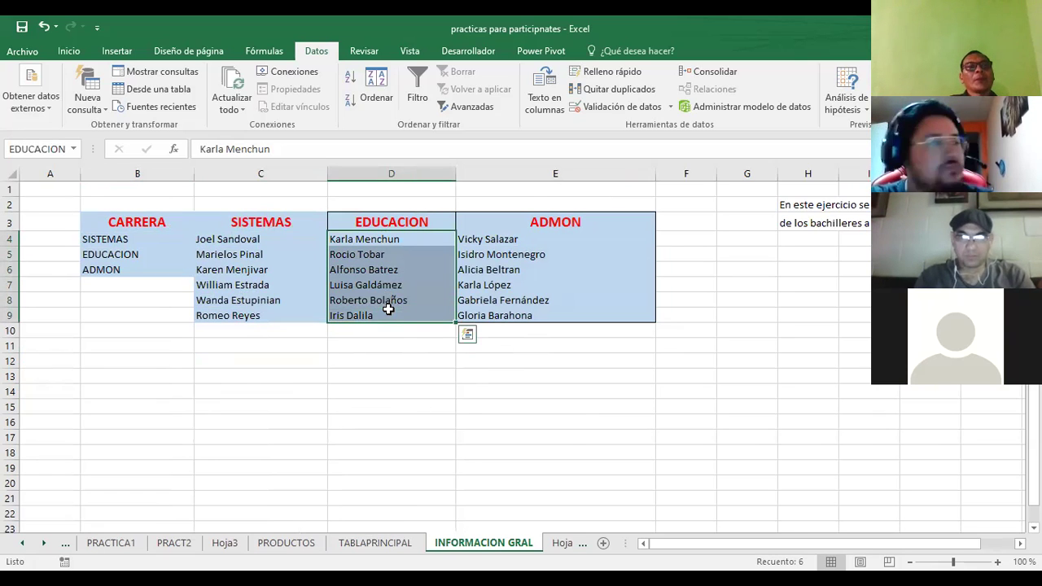
drag(509, 240, 516, 314)
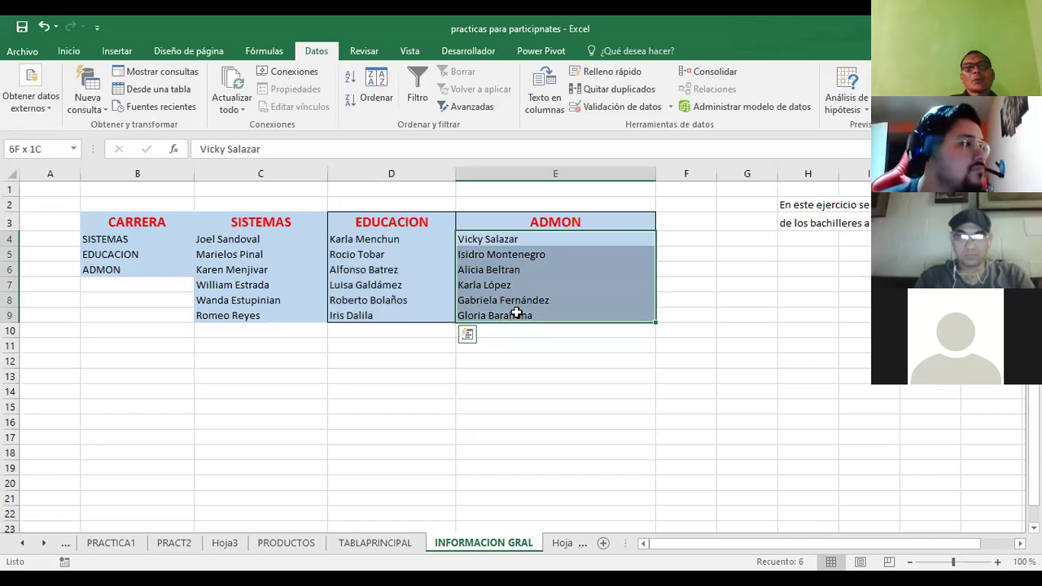
click(279, 397)
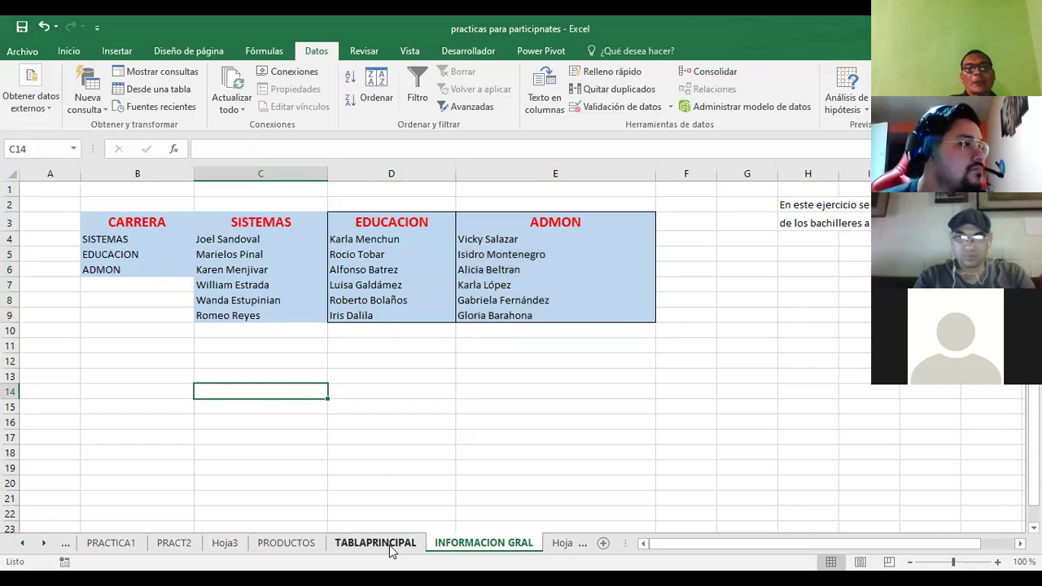
Step: On TABLAPRINCIPAL, check B4's career list and view its validation settings sourced from =CARRERAS
click(392, 549)
click(513, 396)
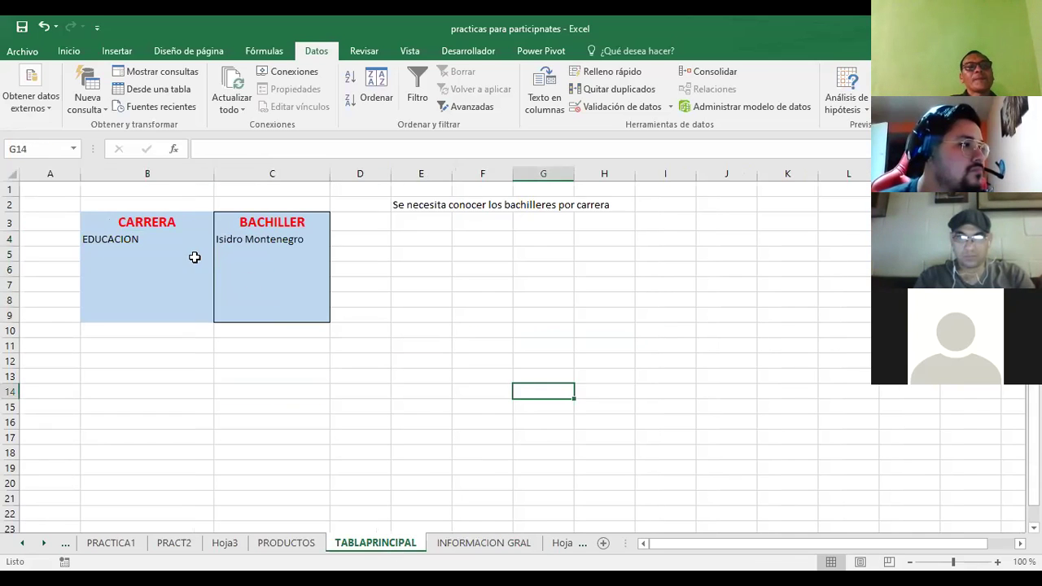
click(137, 238)
click(221, 239)
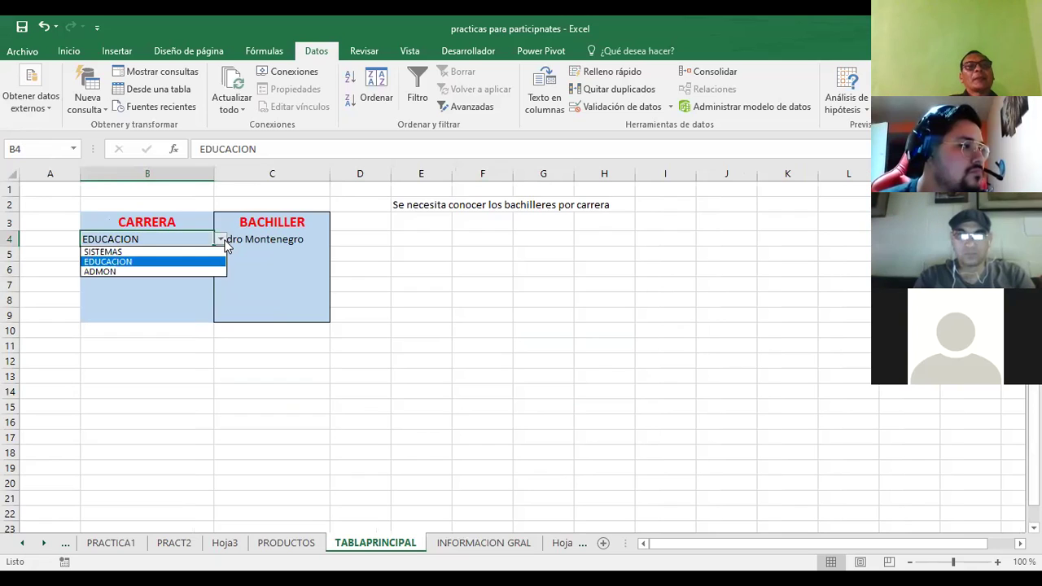
key(Escape)
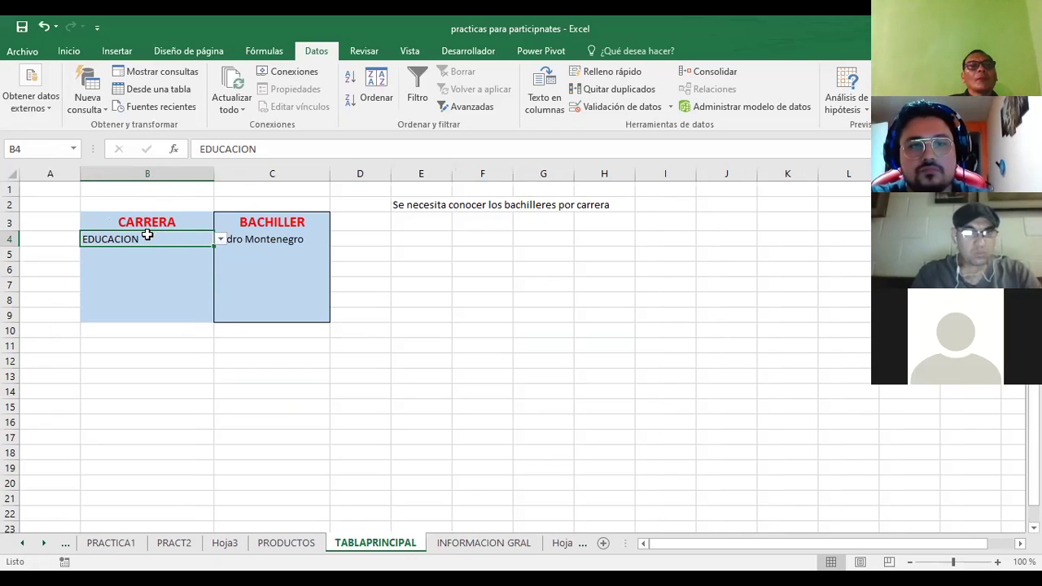
click(620, 107)
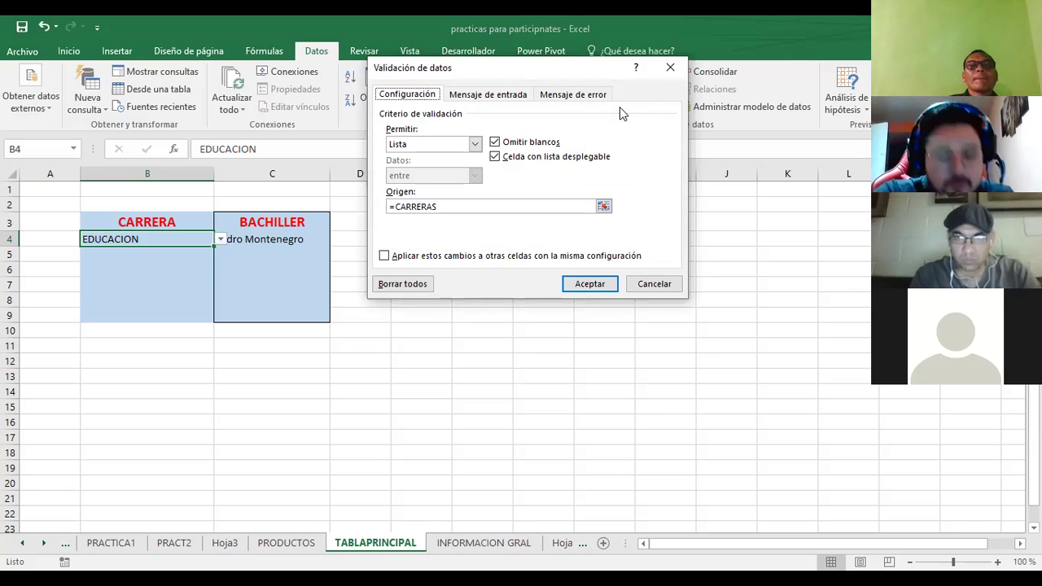
Step: Review the Permitir types in B4's validation settings and cancel without changes
click(654, 287)
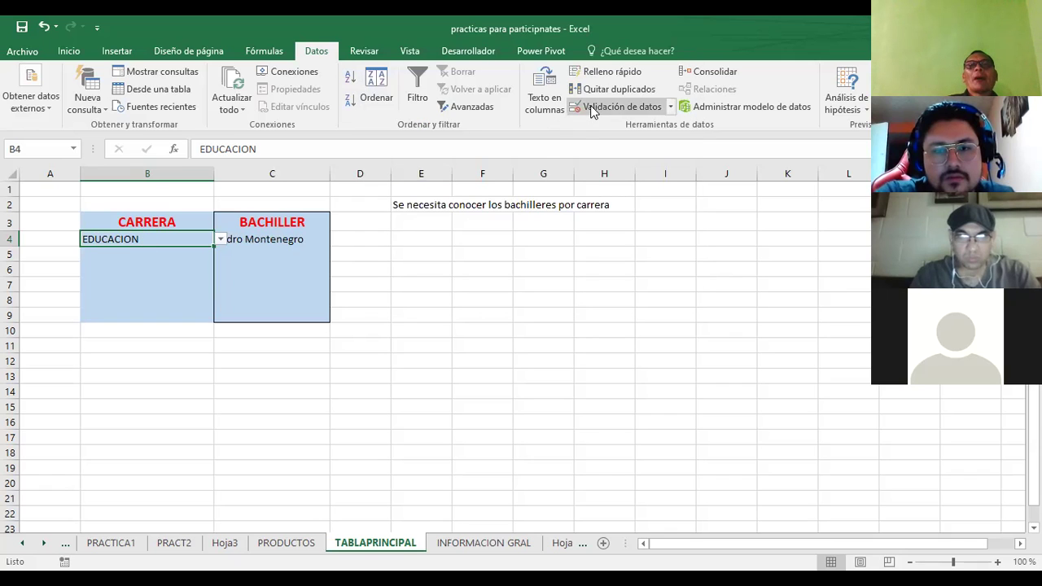
click(592, 111)
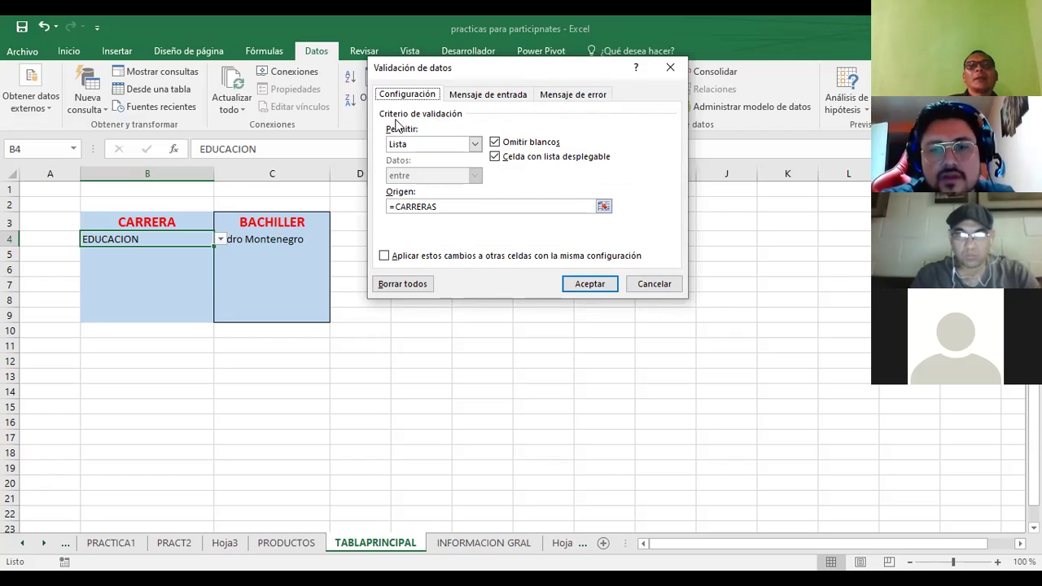
click(493, 157)
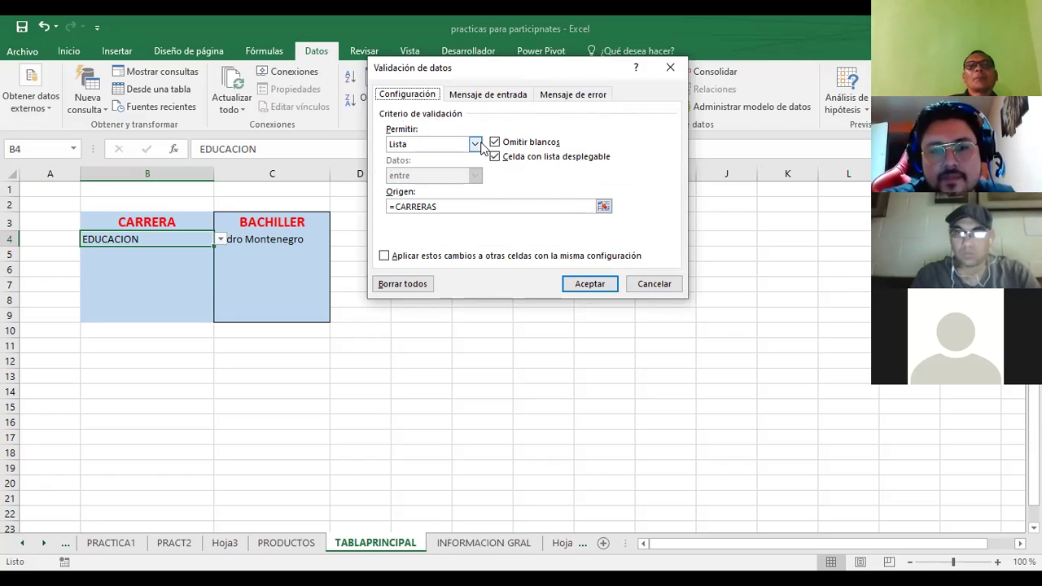
click(475, 144)
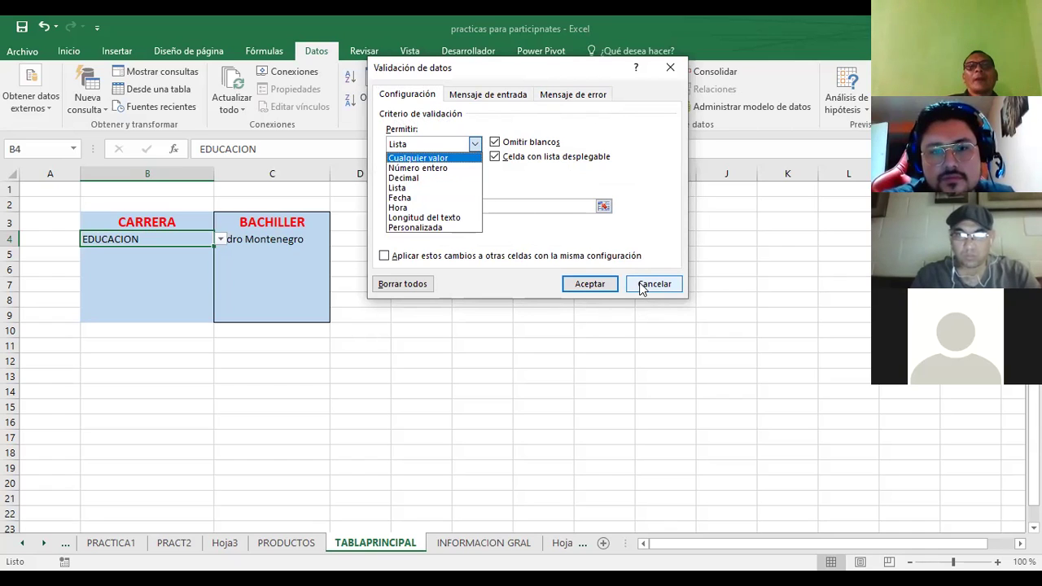
key(Escape)
key(Escape)
click(640, 109)
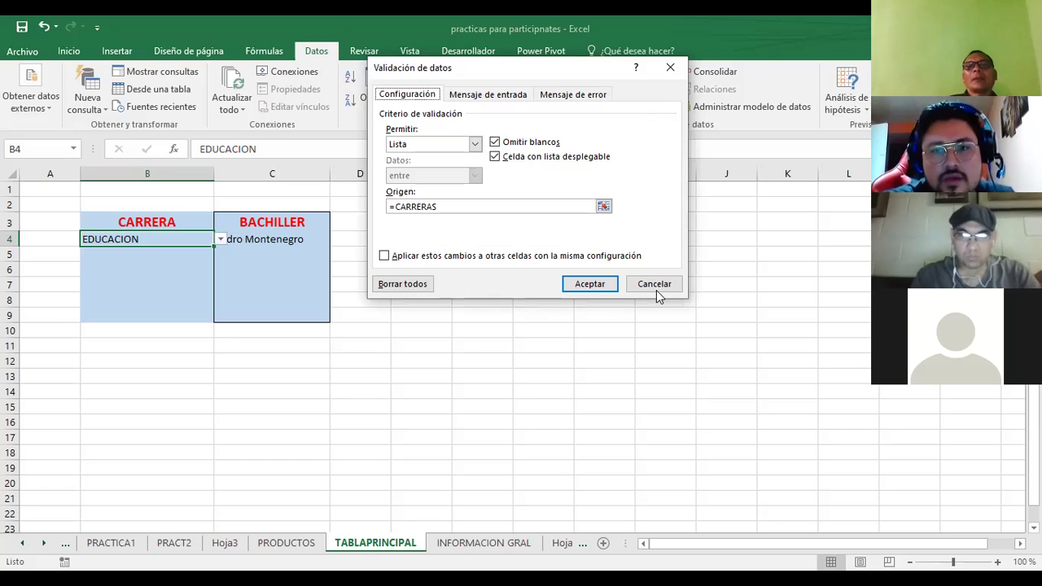
key(Escape)
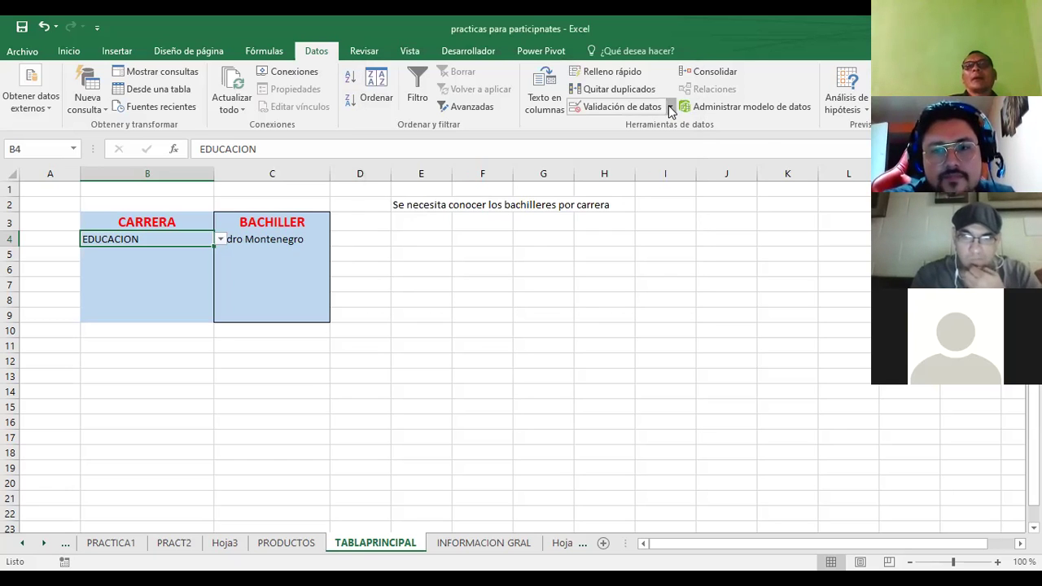
Step: Explore the Validación de datos menu, close it, and reselect B4
click(671, 108)
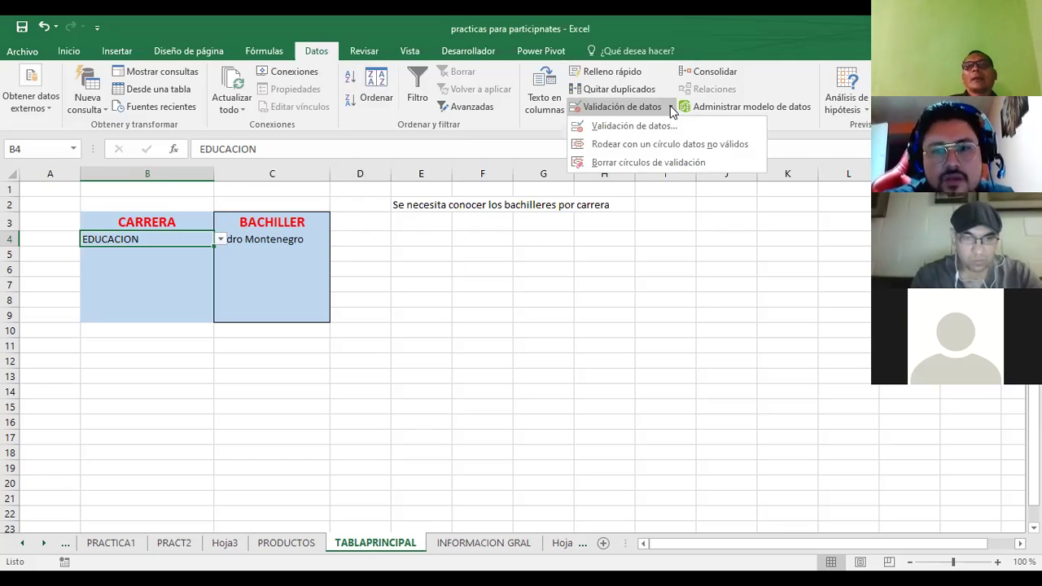
click(674, 165)
click(608, 103)
key(Escape)
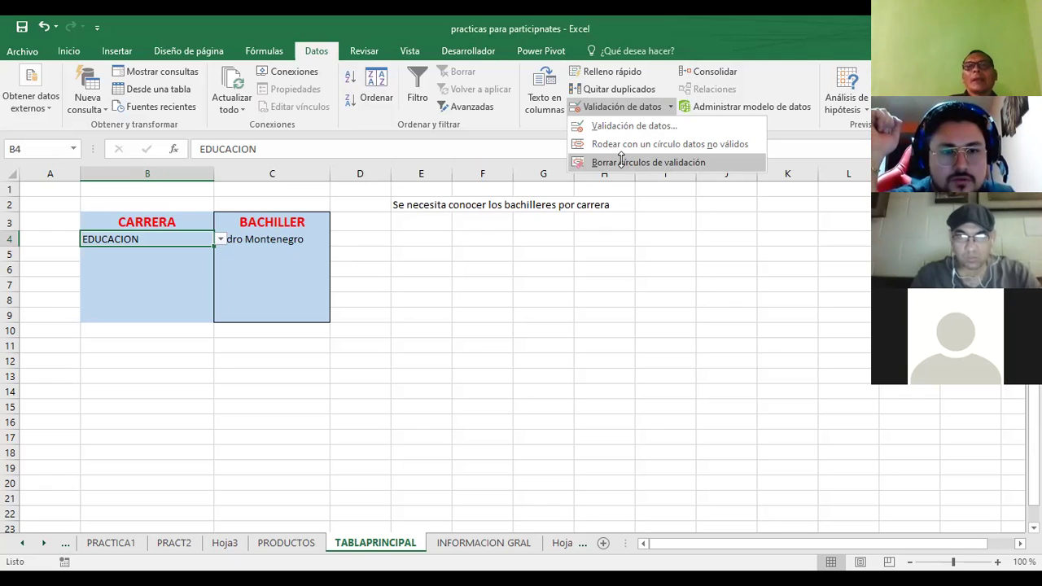
click(166, 283)
click(167, 237)
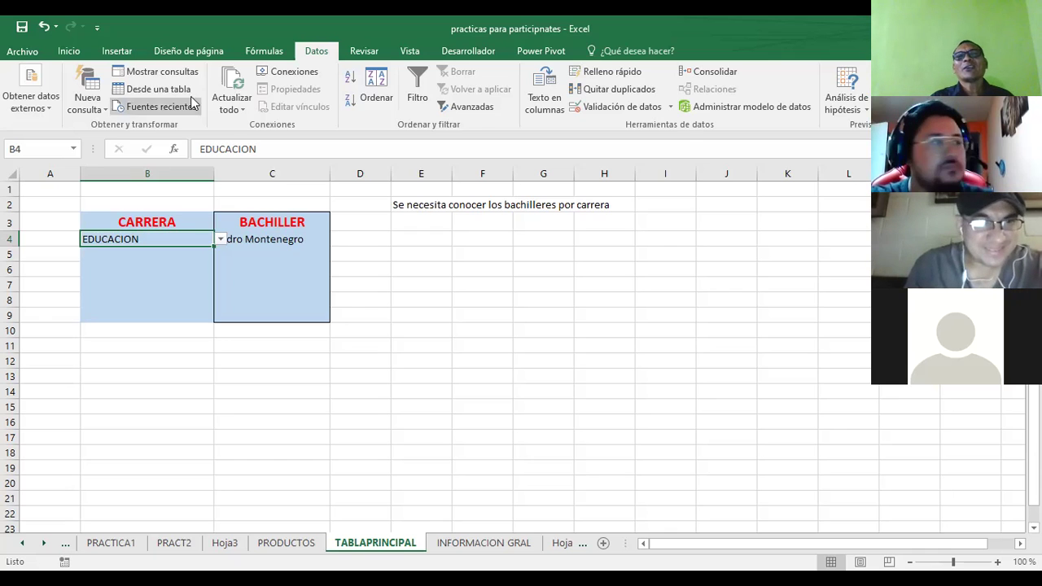
Step: Remove all data validation rules from B4
click(668, 107)
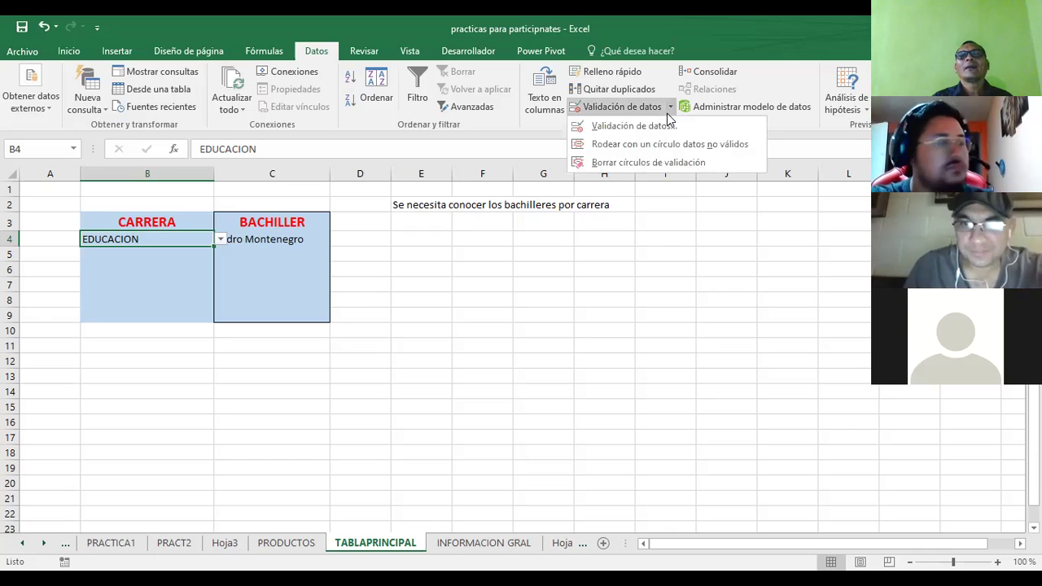
click(666, 126)
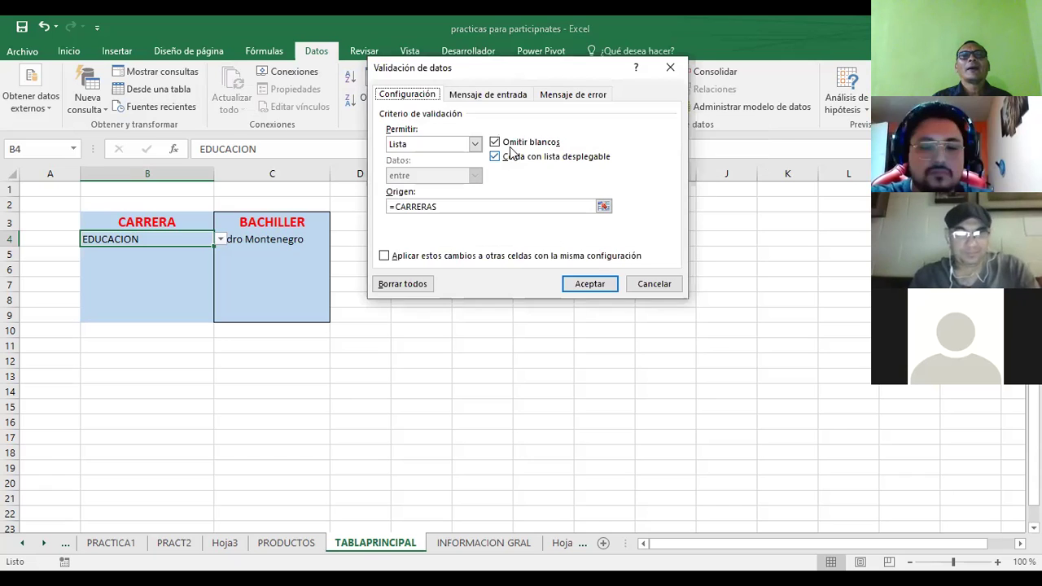
click(431, 147)
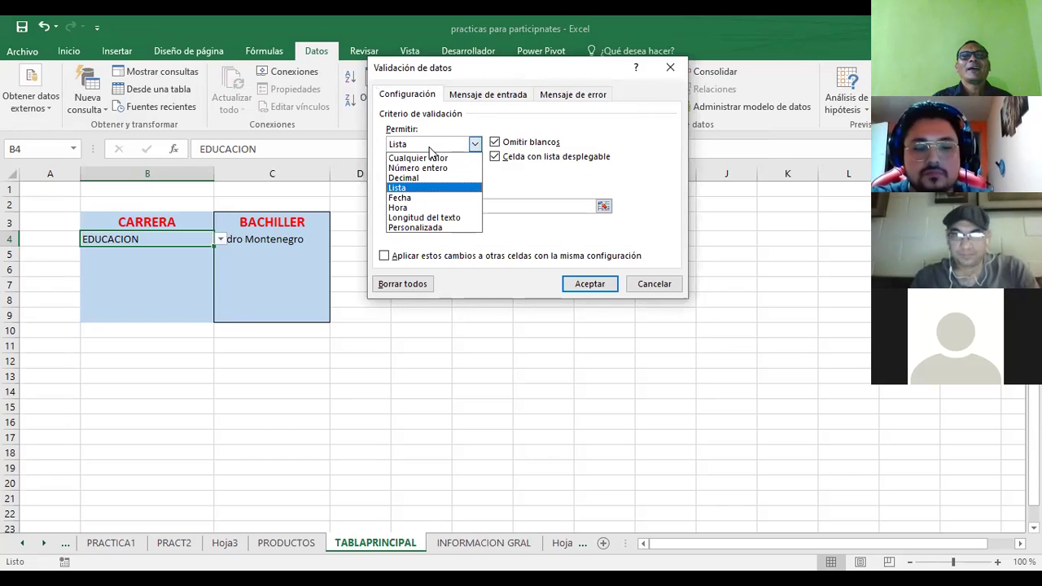
click(399, 287)
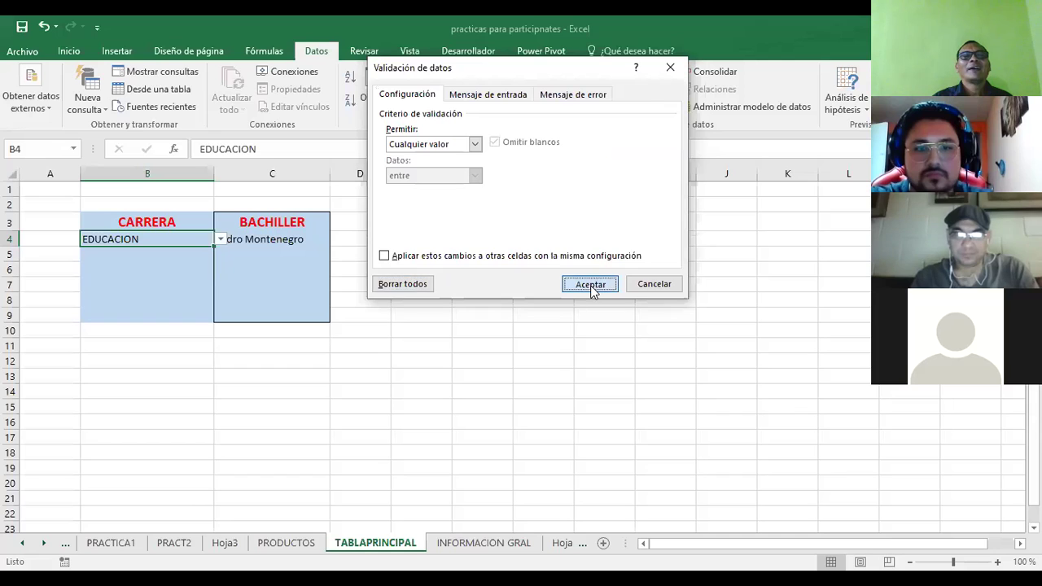
click(592, 285)
click(591, 285)
click(128, 239)
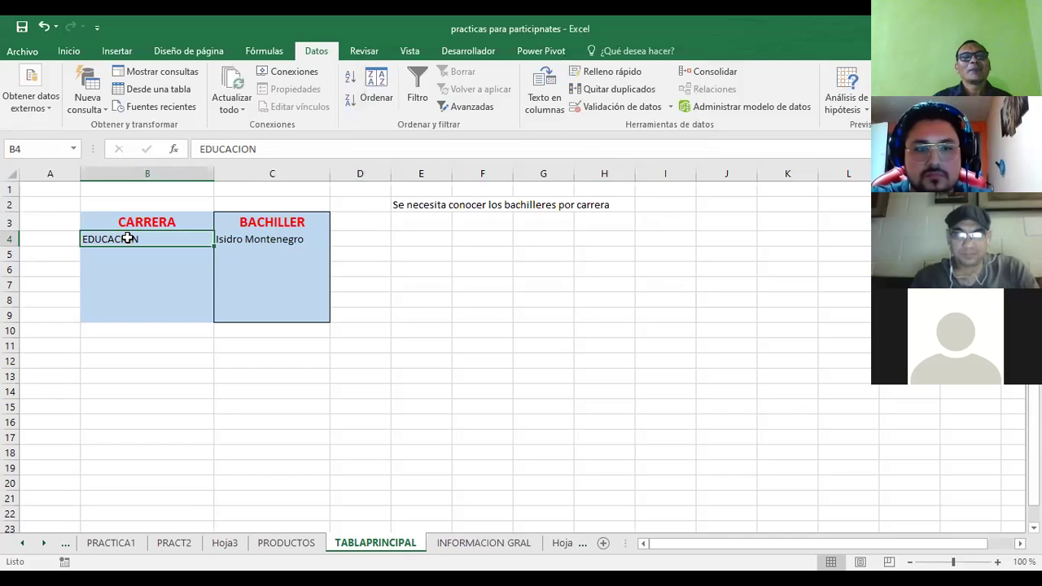
Step: Set C4's validation to Cualquier valor, removing its list
click(240, 239)
click(644, 107)
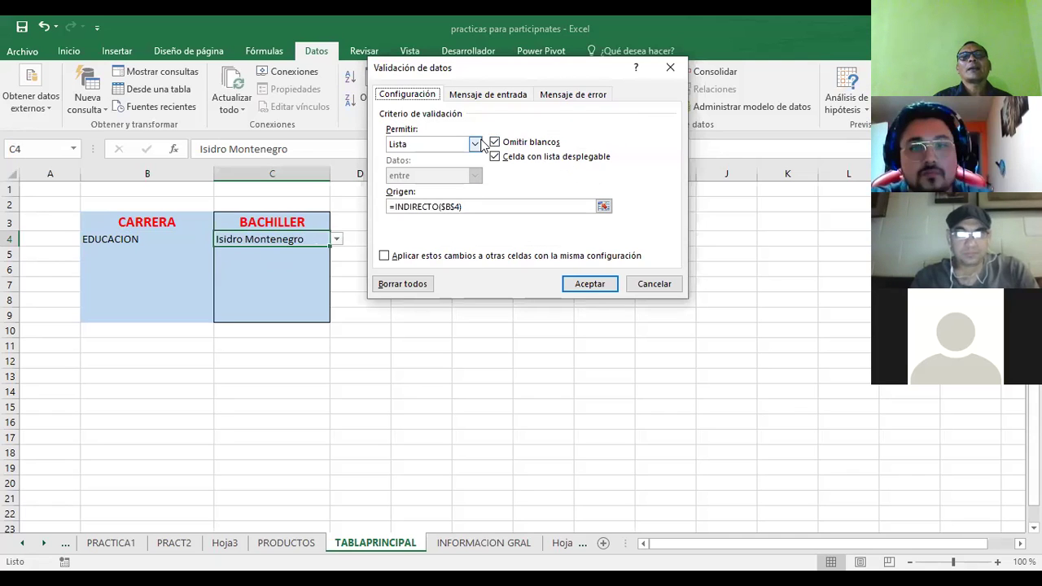
click(475, 144)
click(424, 155)
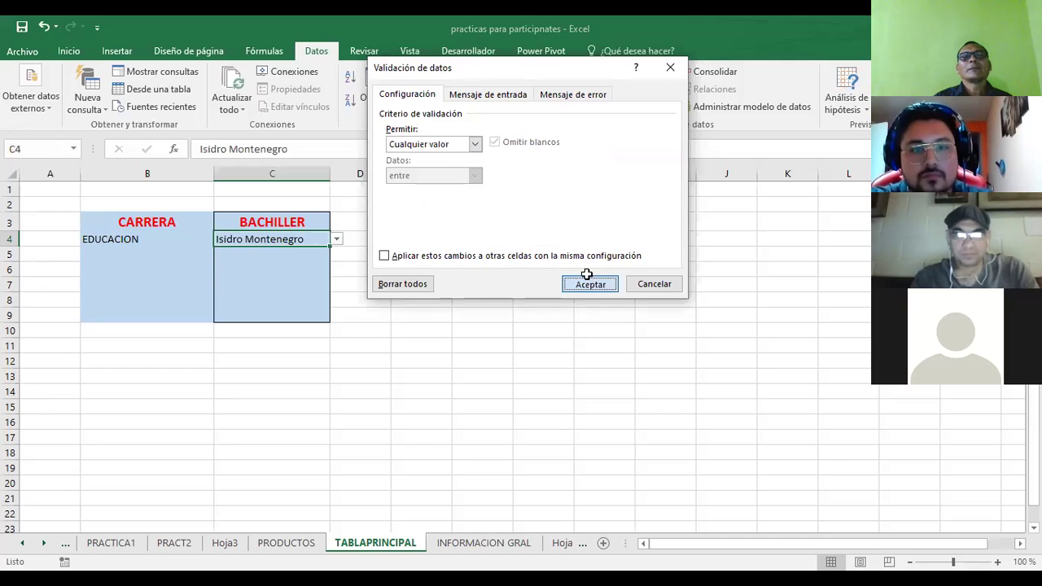
click(588, 281)
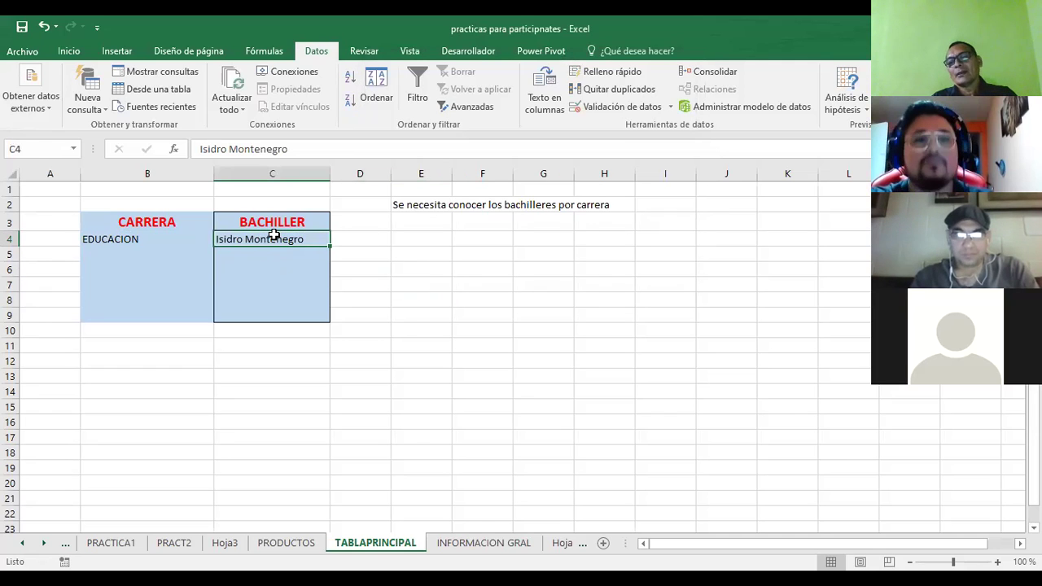
Step: Clear the contents of C4 and B4
key(Delete)
click(97, 237)
key(Delete)
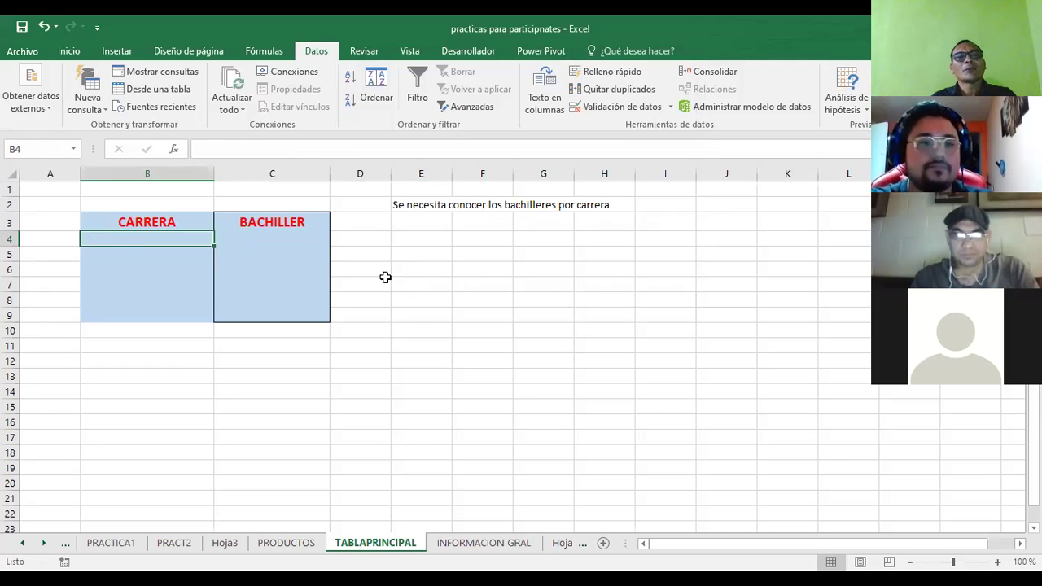
click(386, 279)
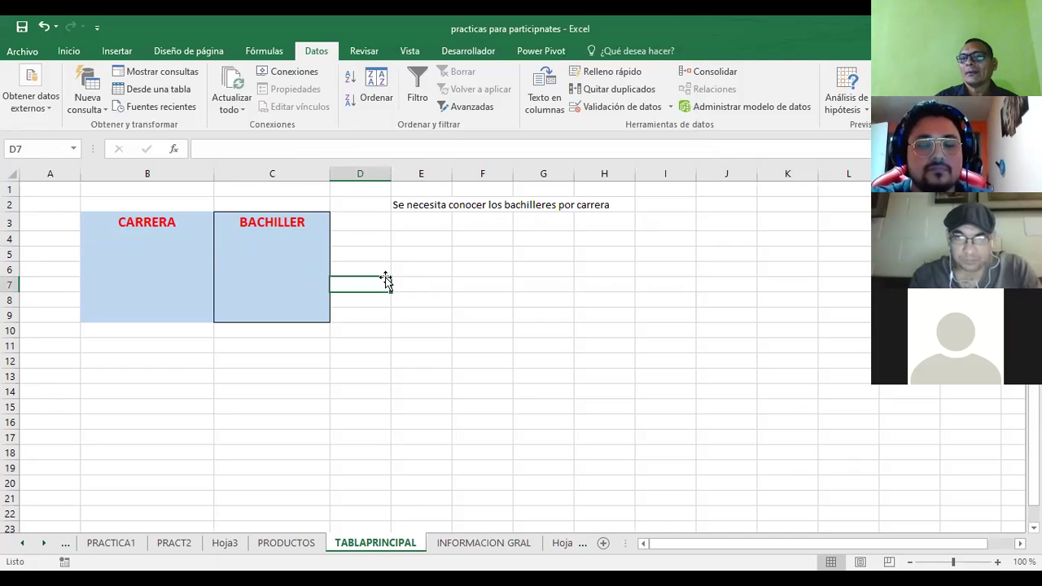
Step: Select cells B3:C5 of the empty CARRERA/BACHILLER table, then return to the INFORMACION GRAL sheet
click(159, 233)
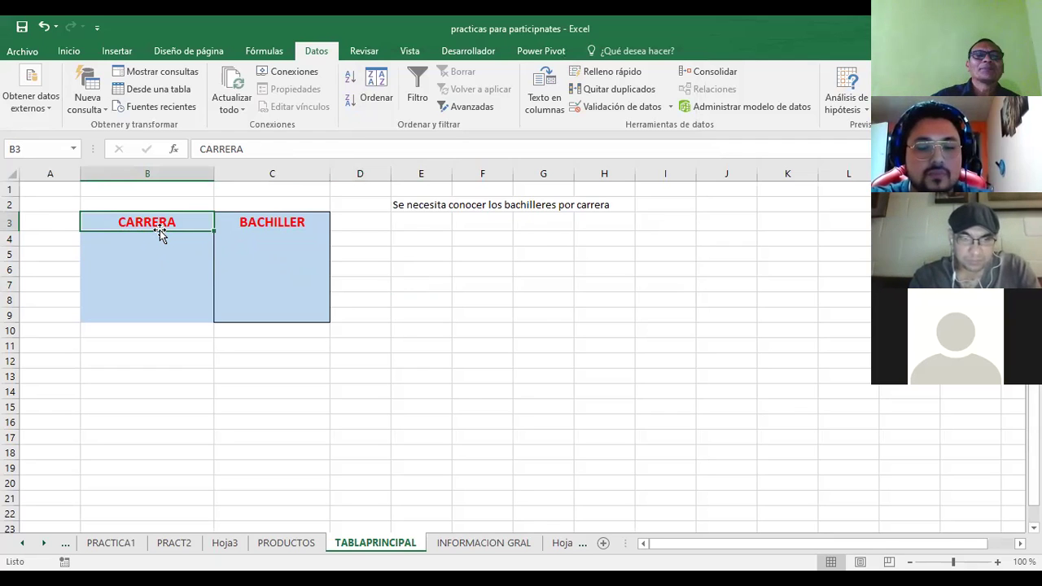
click(395, 252)
click(140, 234)
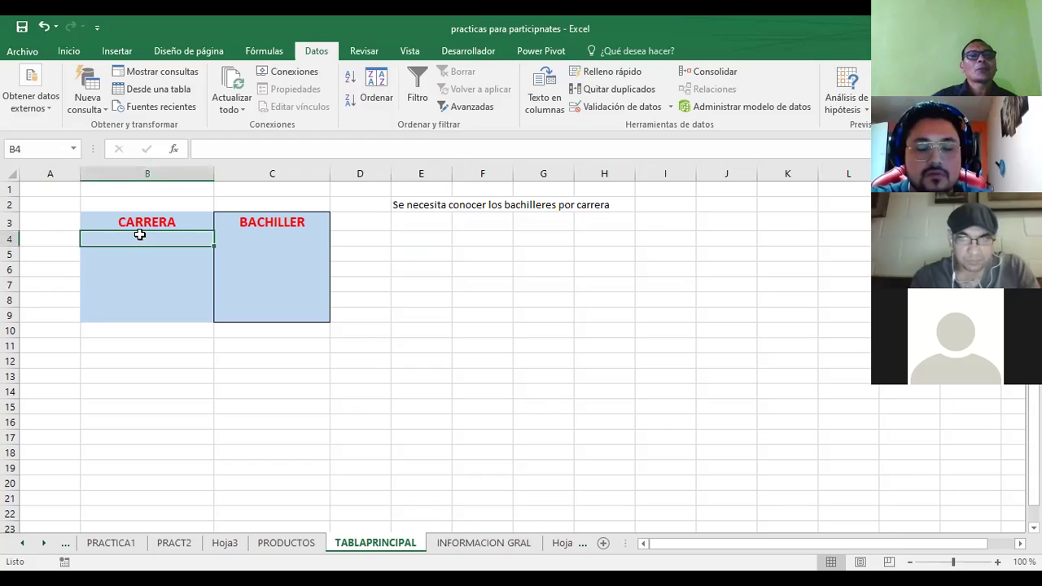
click(274, 238)
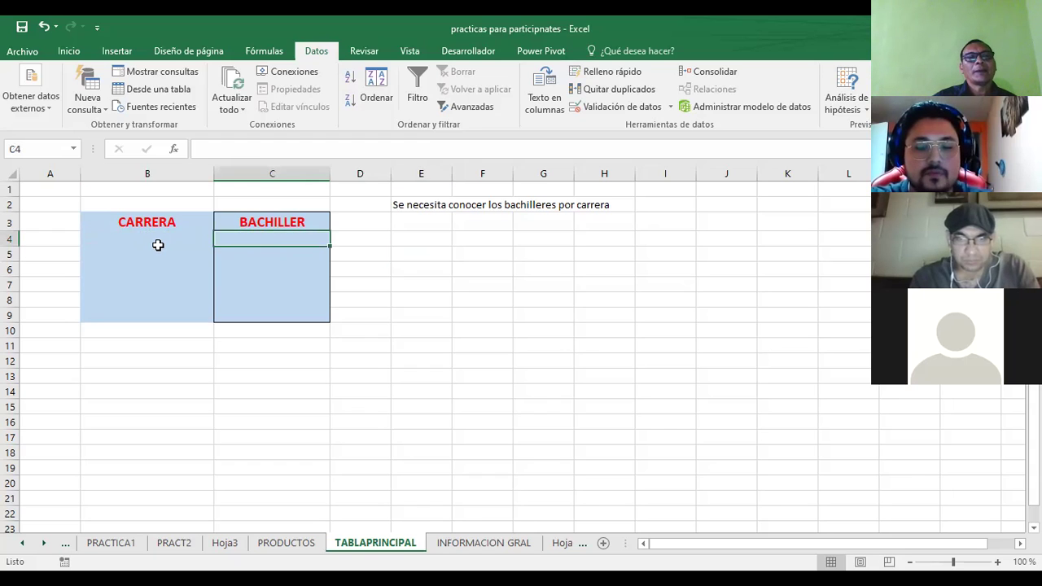
click(163, 246)
click(261, 254)
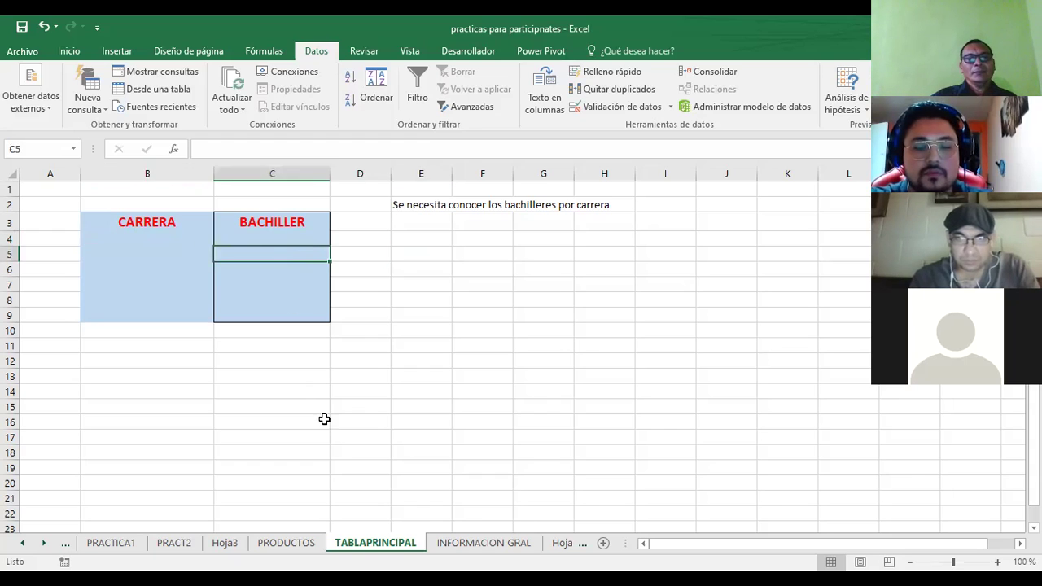
click(477, 543)
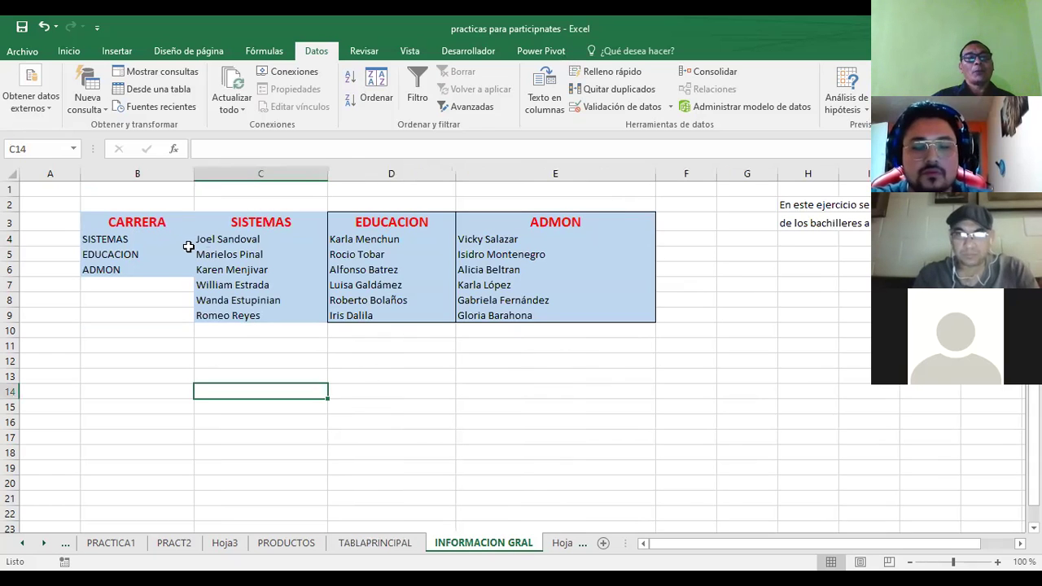
Step: Select the SISTEMAS, EDUCACION and ADMON headings, then go back to TABLAPRINCIPAL
click(266, 222)
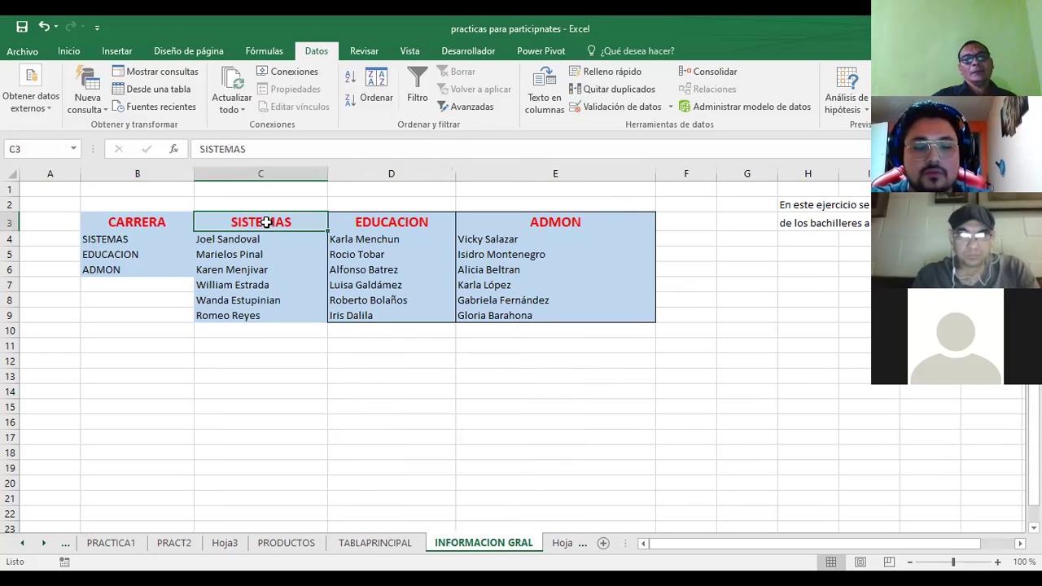
click(386, 227)
click(596, 226)
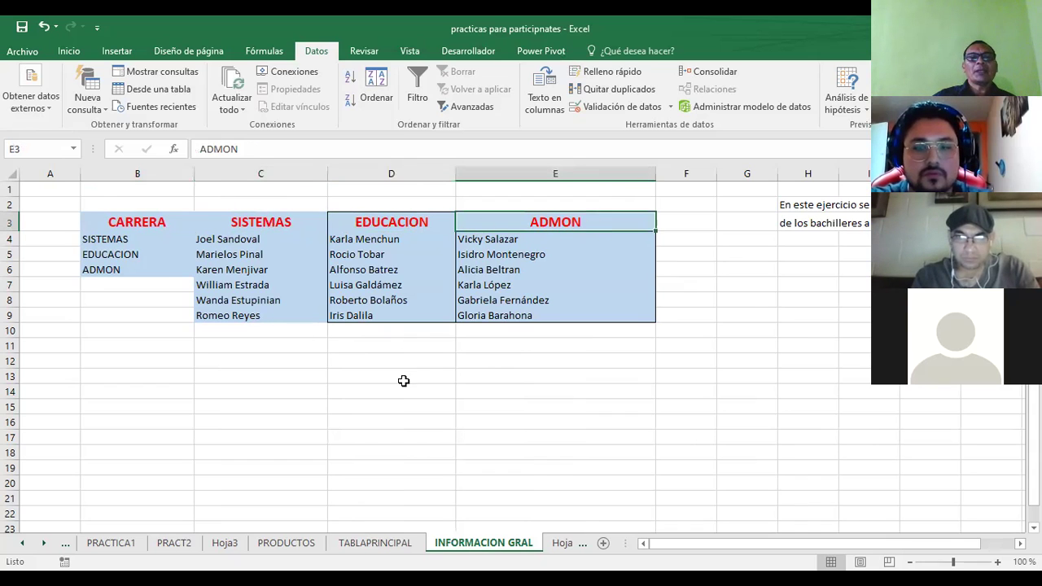
click(374, 543)
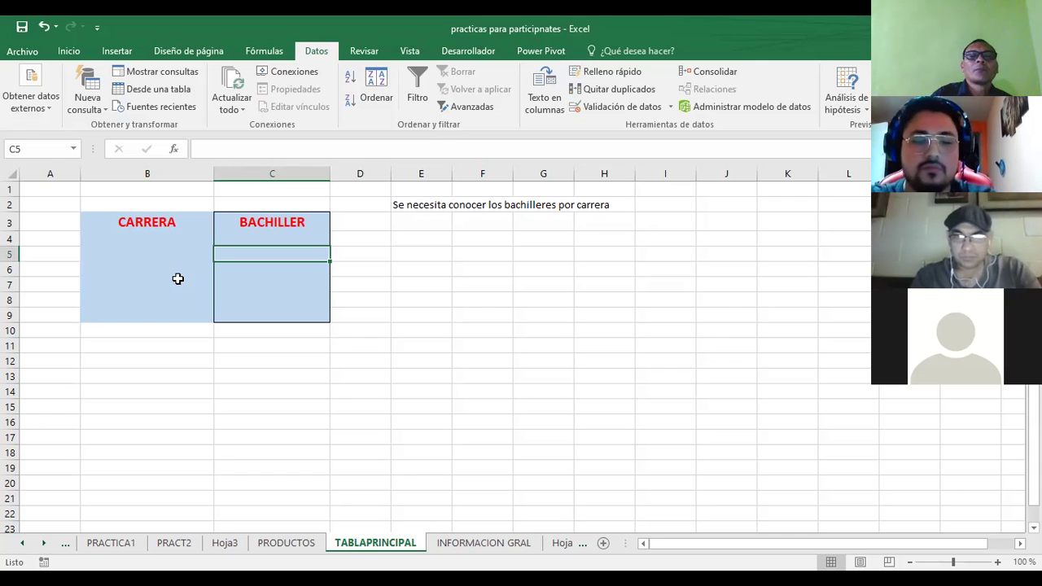
Step: Apply Todos los bordes to the range D3:J9
click(143, 236)
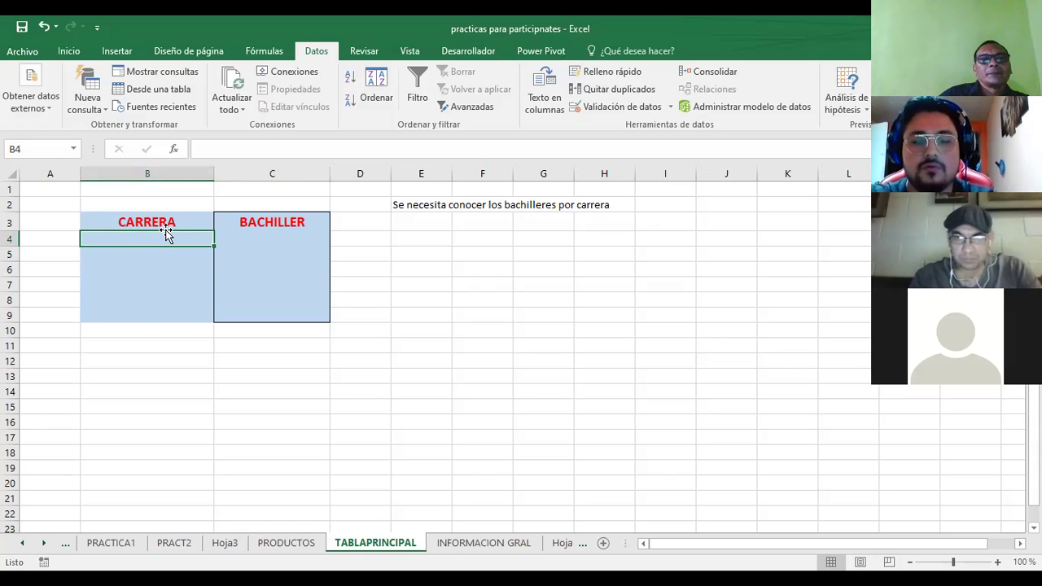
click(357, 246)
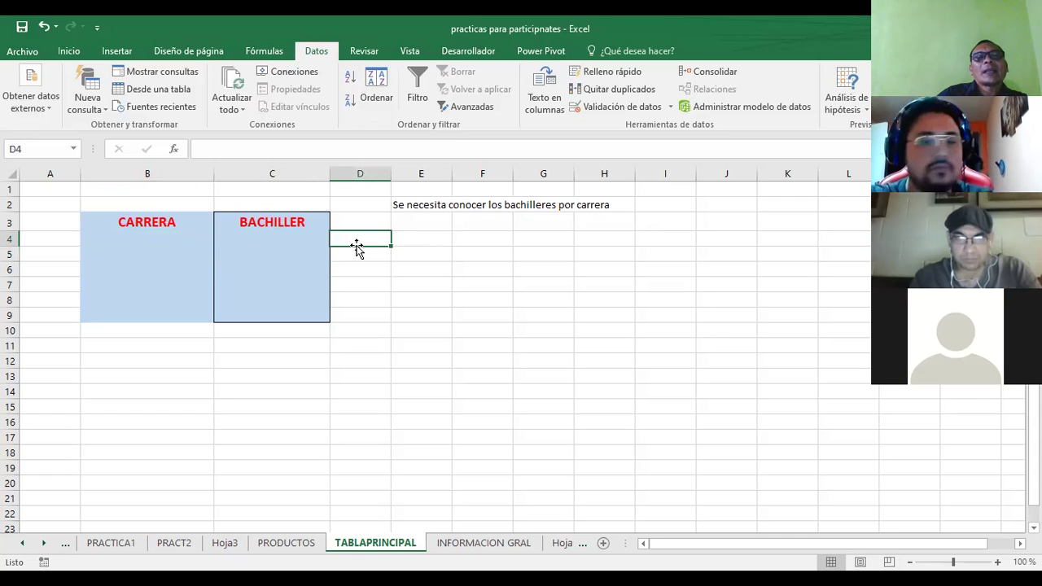
click(354, 225)
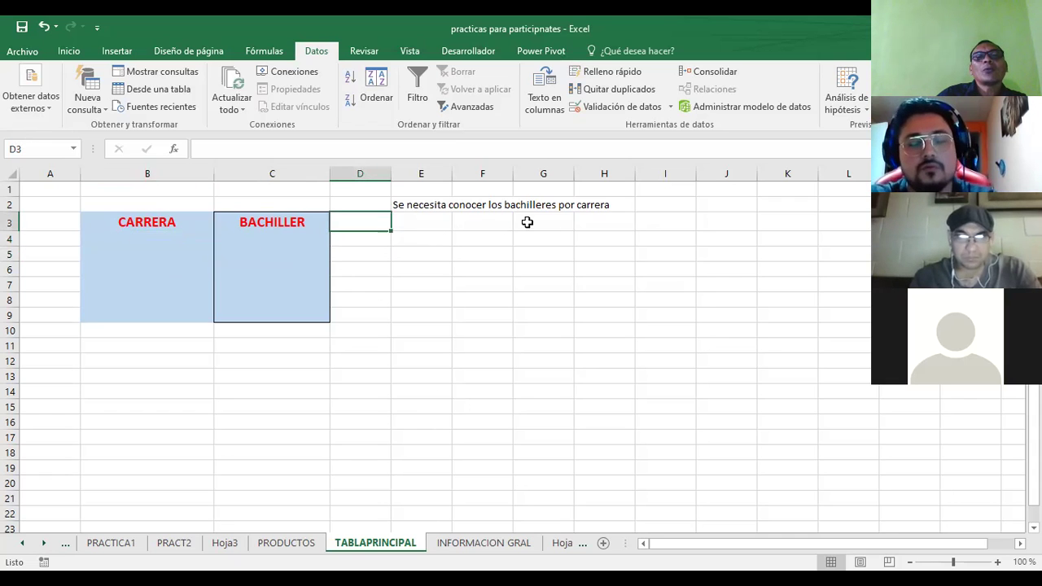
drag(359, 222, 747, 316)
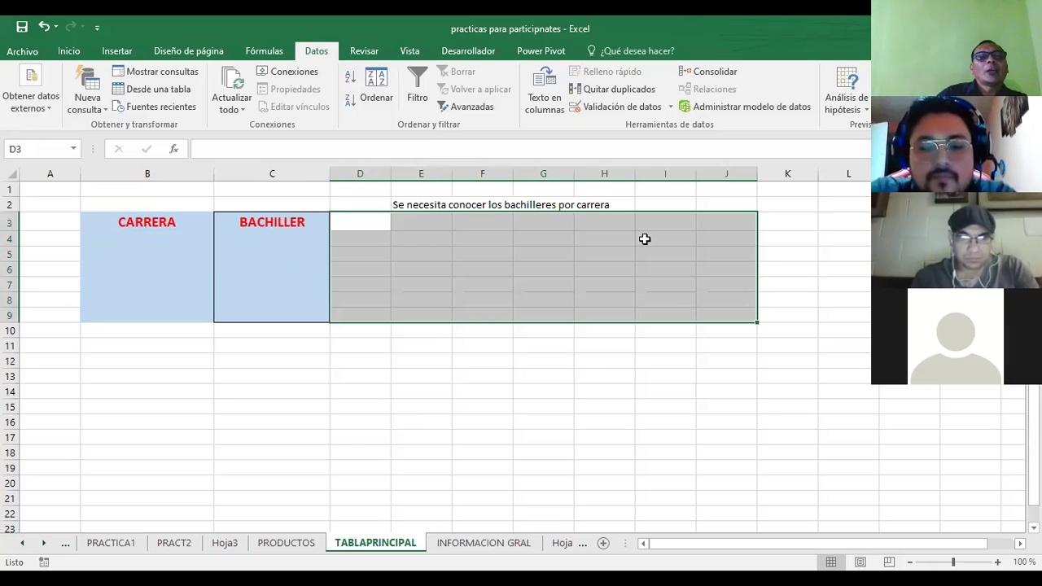
click(69, 50)
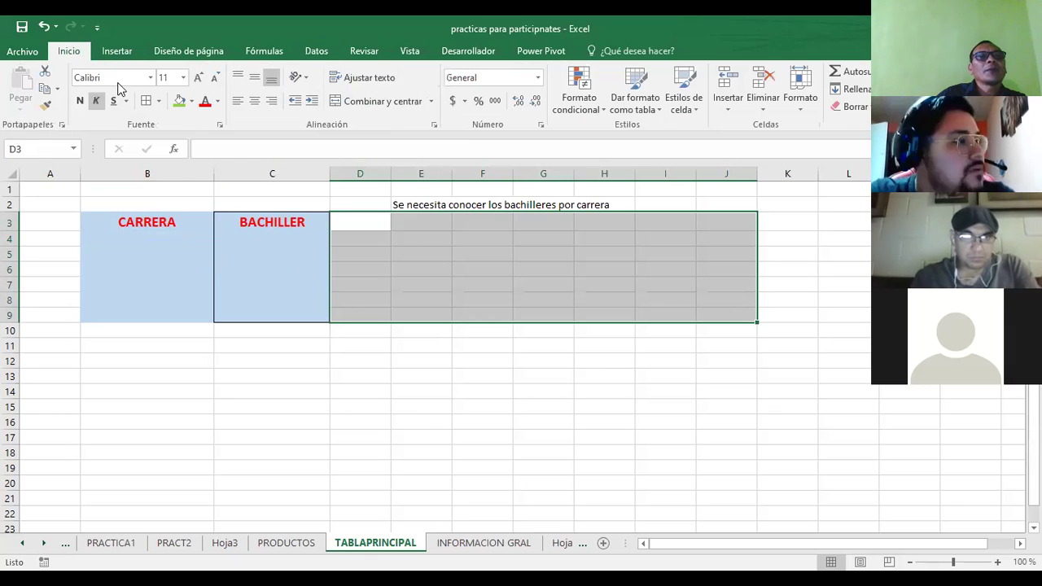
click(146, 100)
click(382, 345)
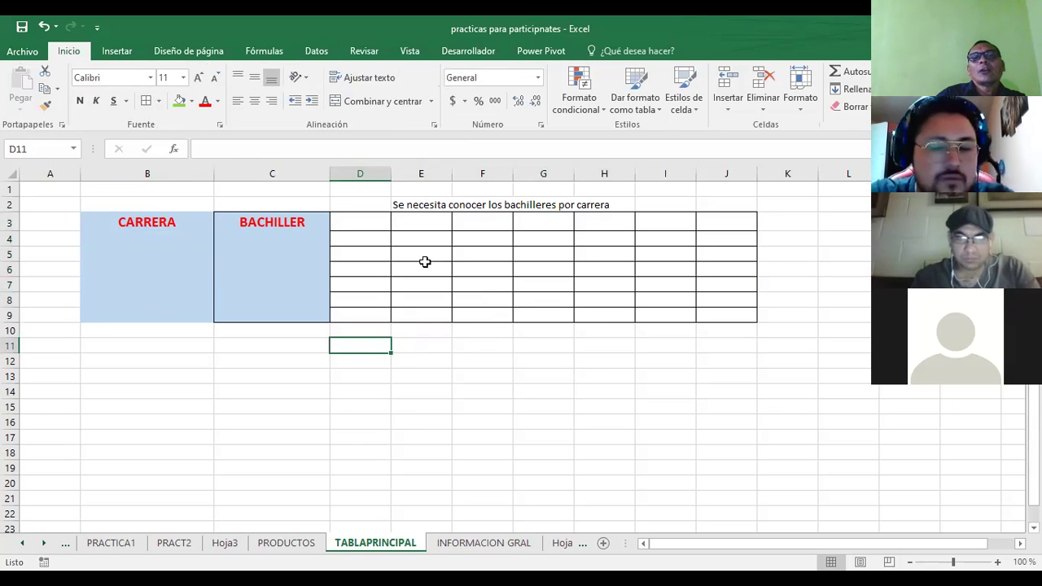
Step: Check the CARRERA and BACHILLER headings and row D4:J4 of the bordered grid
click(142, 230)
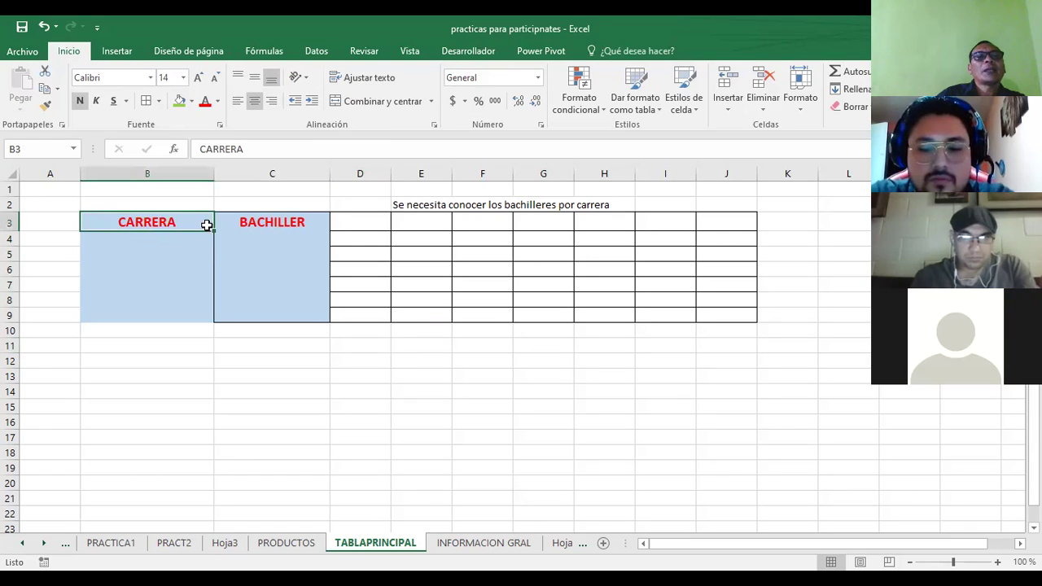
key(Return)
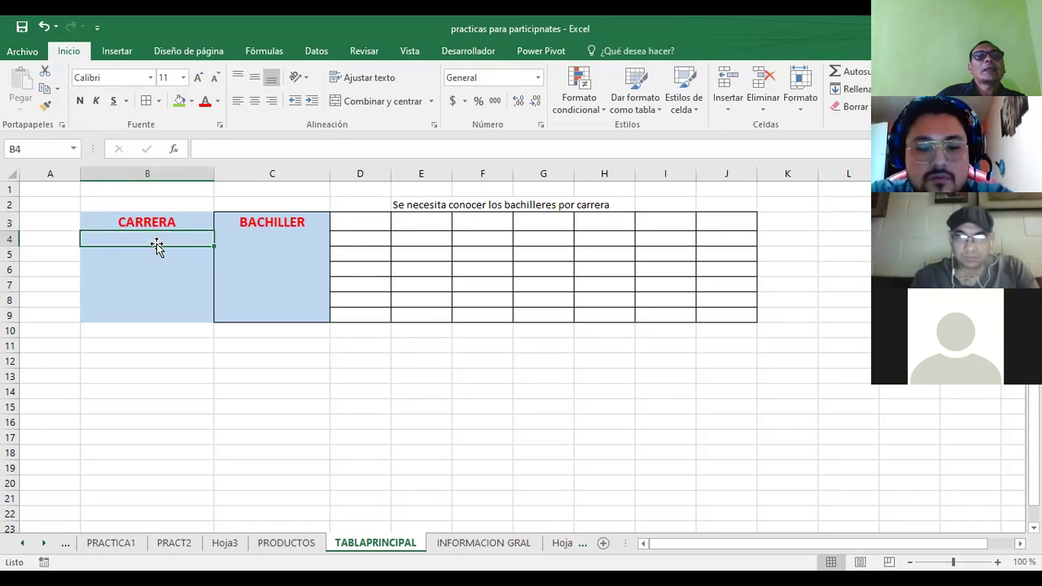
click(277, 228)
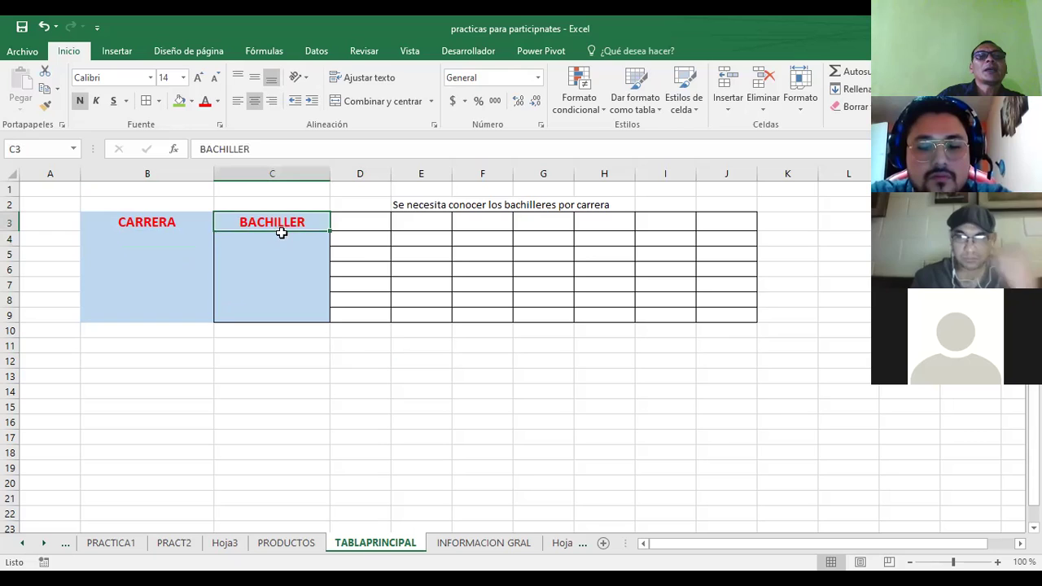
key(Return)
drag(351, 239, 729, 234)
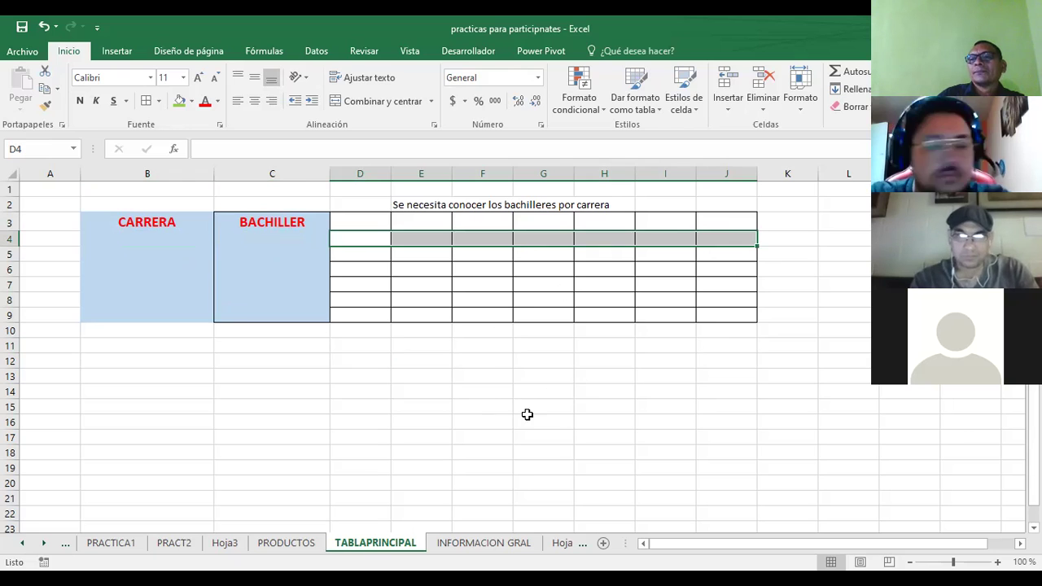
click(482, 403)
click(161, 242)
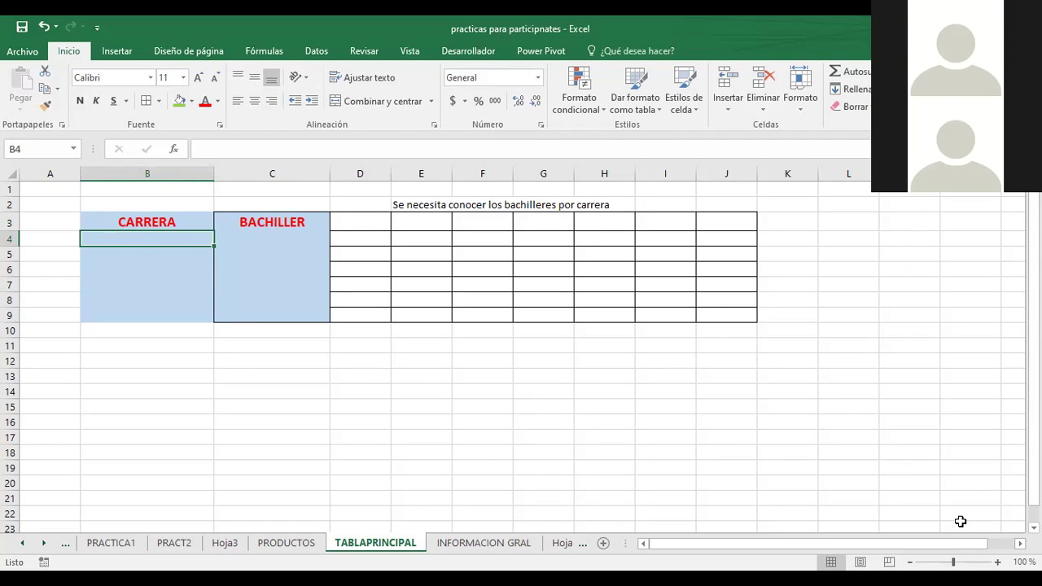
scroll(961, 521, down, 2)
scroll(961, 522, up, 2)
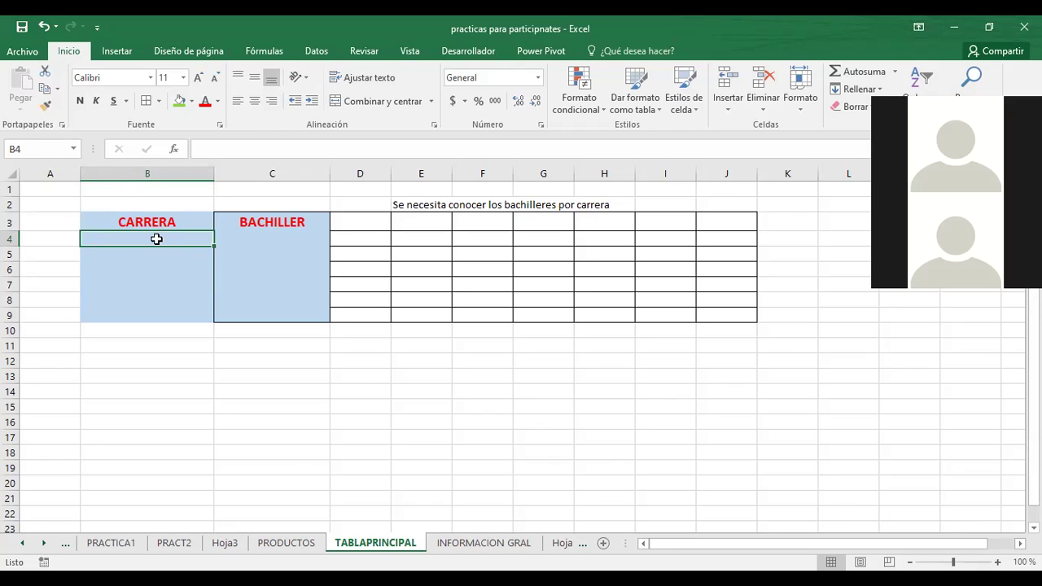
Step: Switch to INFORMACION GRAL, scroll through the lists and select cell B12
click(465, 546)
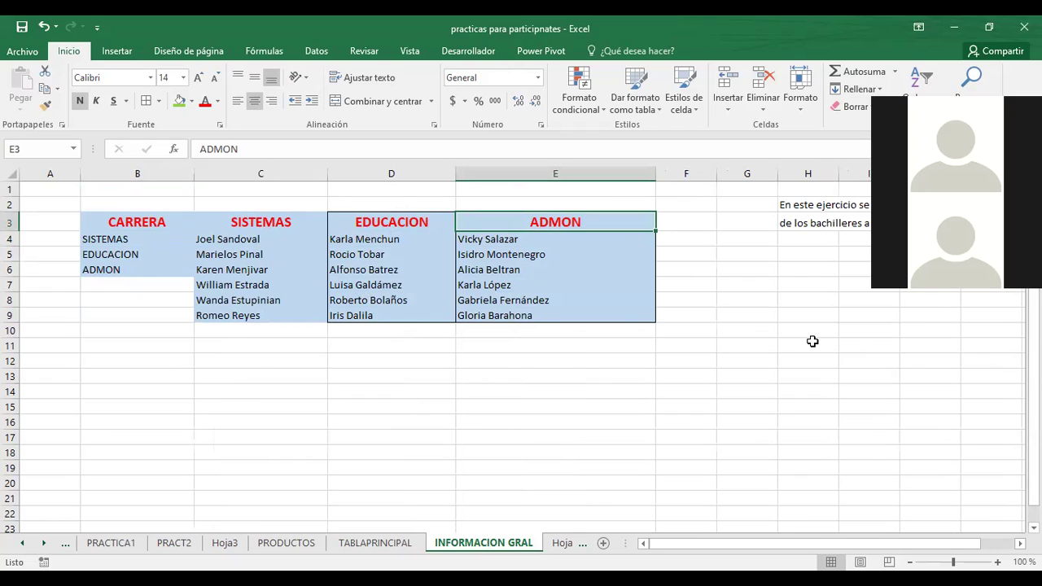
scroll(813, 341, down, 1)
scroll(813, 341, down, 5)
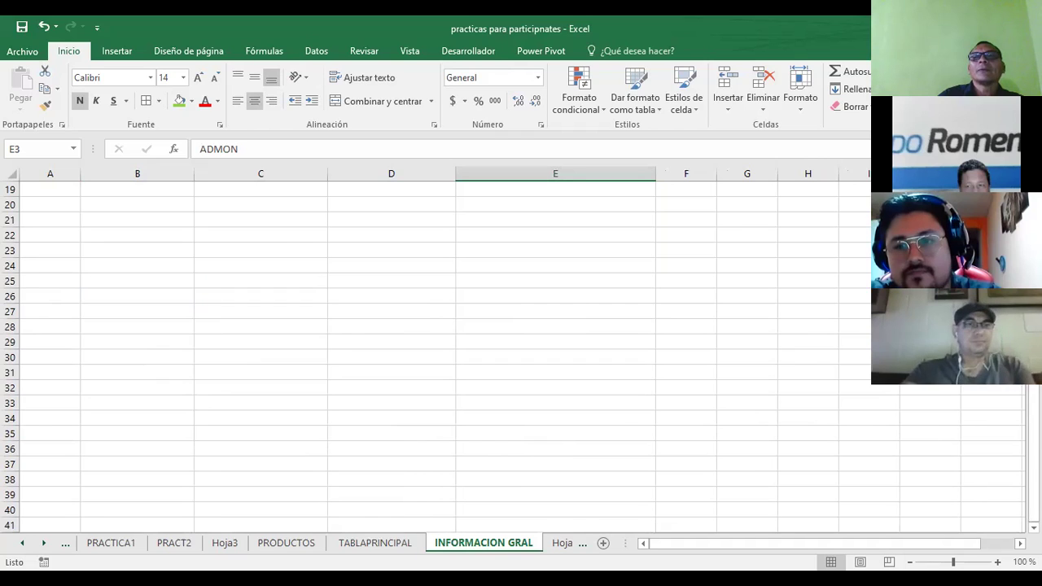
scroll(282, 338, up, 1)
scroll(186, 383, up, 6)
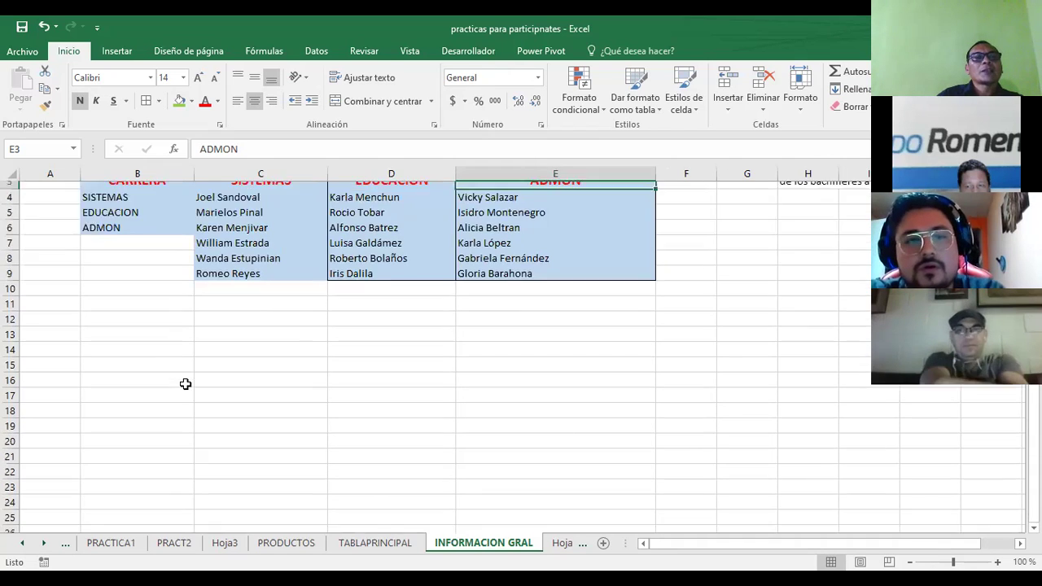
click(70, 390)
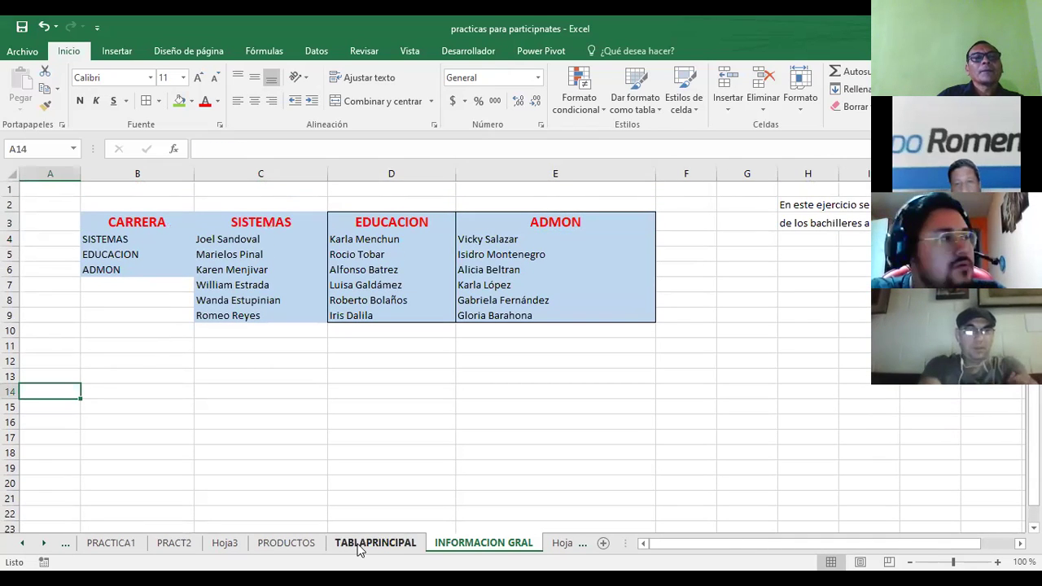
click(157, 359)
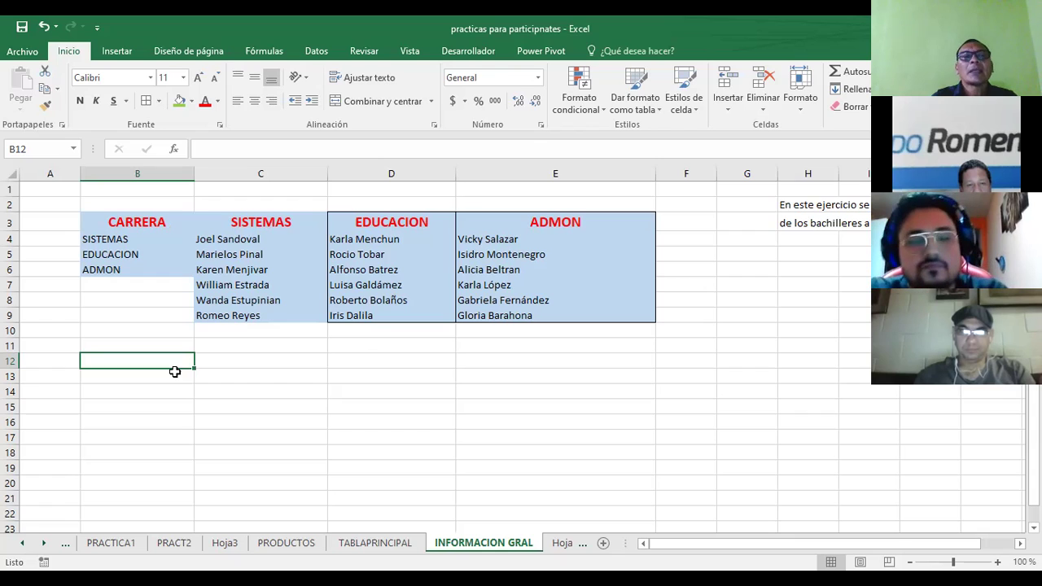
Step: Select the SISTEMAS names and review the Fórmulas range-naming options
click(266, 240)
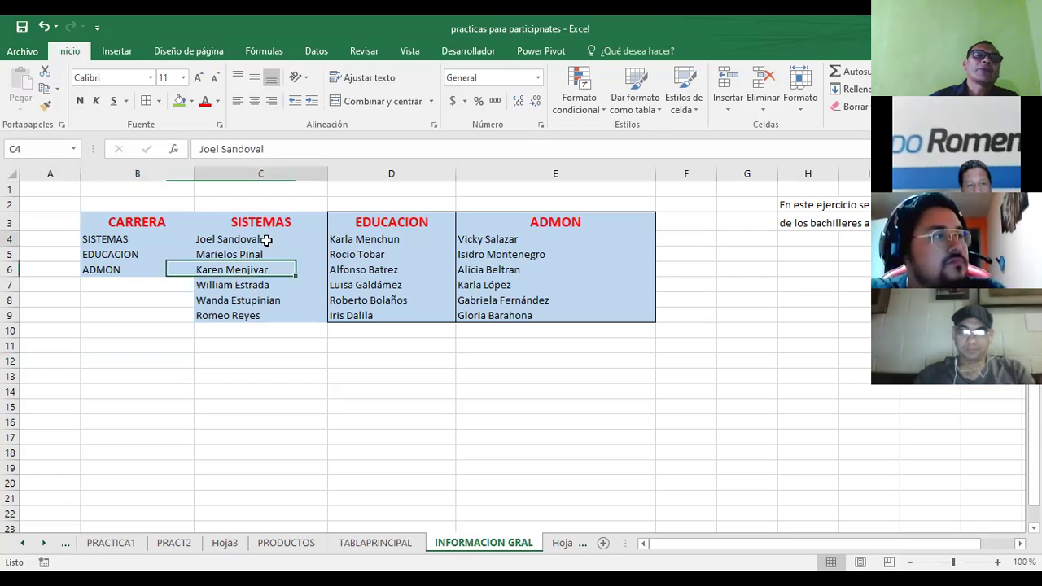
drag(266, 240, 267, 405)
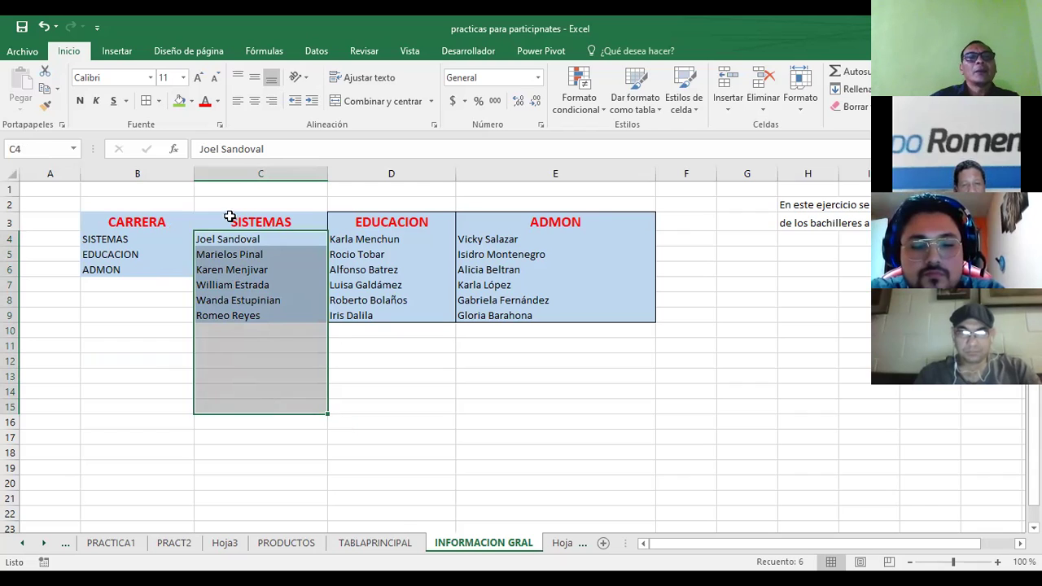
drag(235, 238, 236, 315)
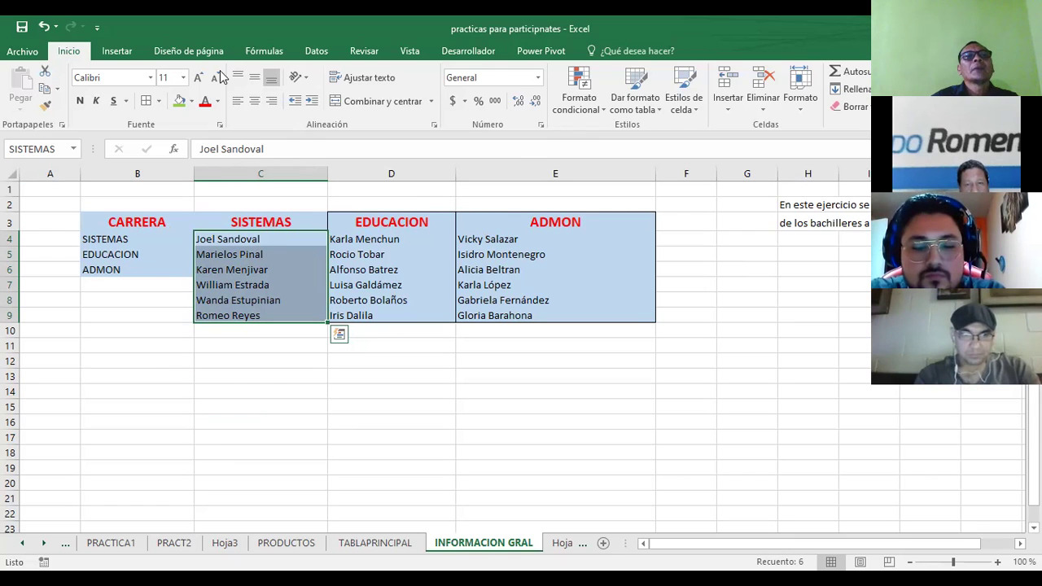
click(194, 54)
click(277, 51)
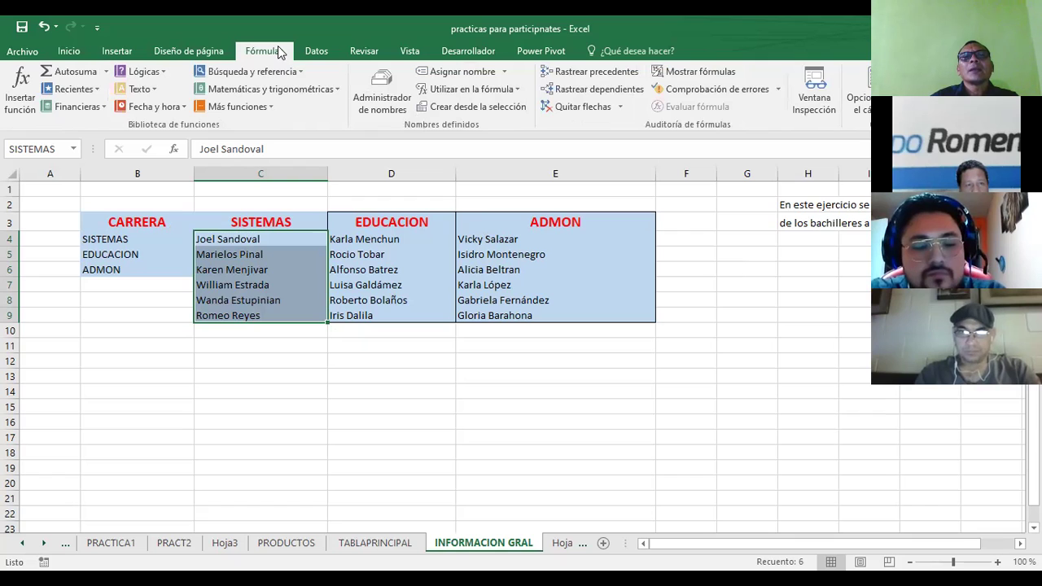
click(505, 75)
click(505, 76)
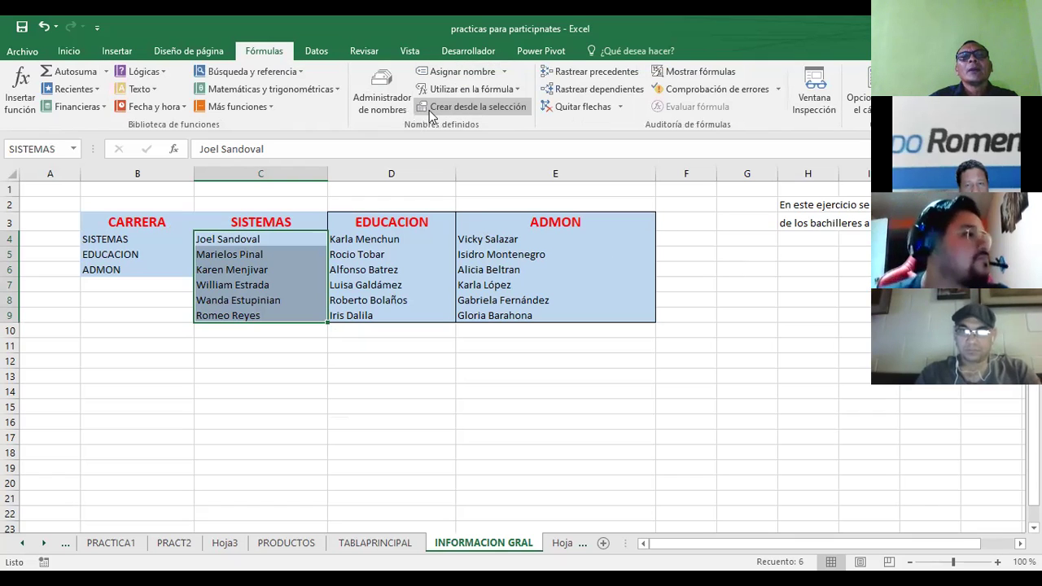
click(380, 344)
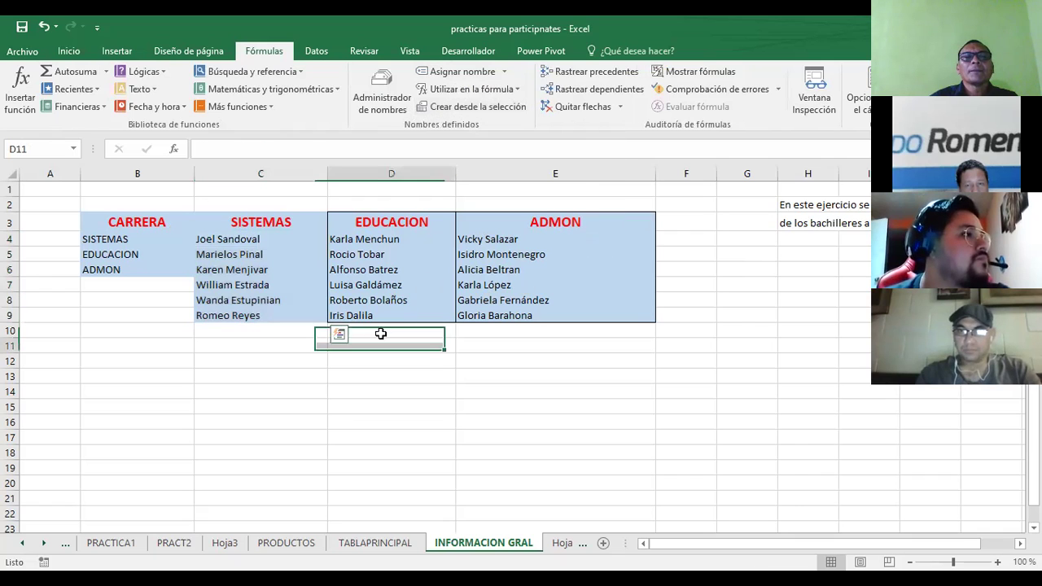
Step: Select the EDUCACION column with its header, open Crear desde la selección, and cancel it
drag(391, 223, 394, 322)
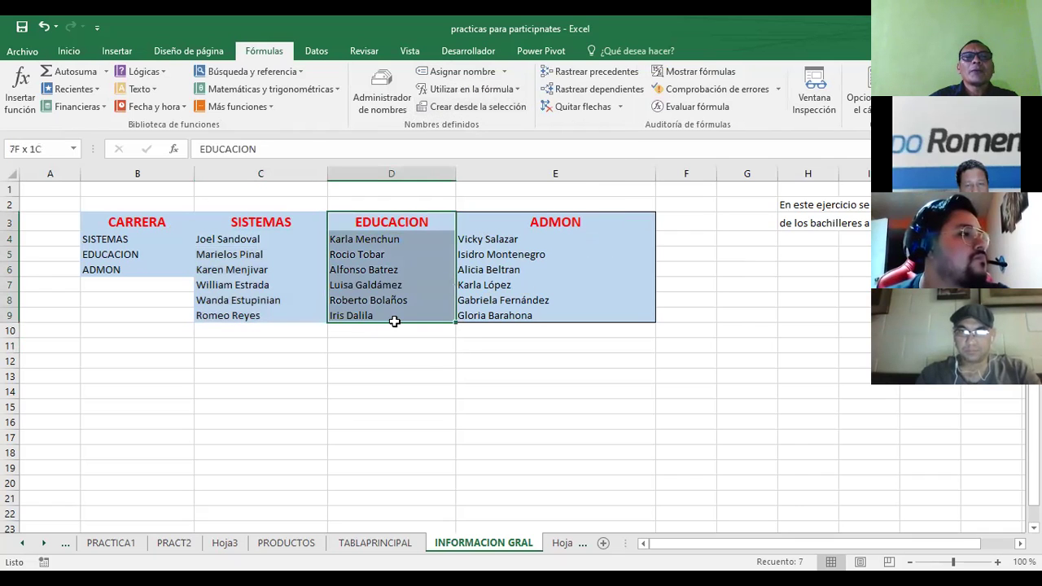
click(522, 105)
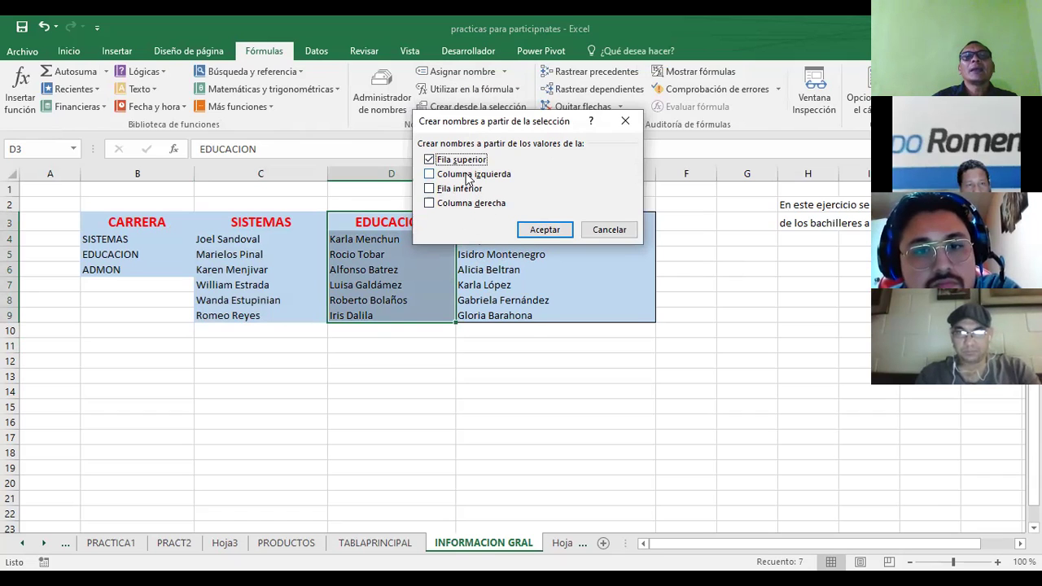
click(609, 230)
click(755, 223)
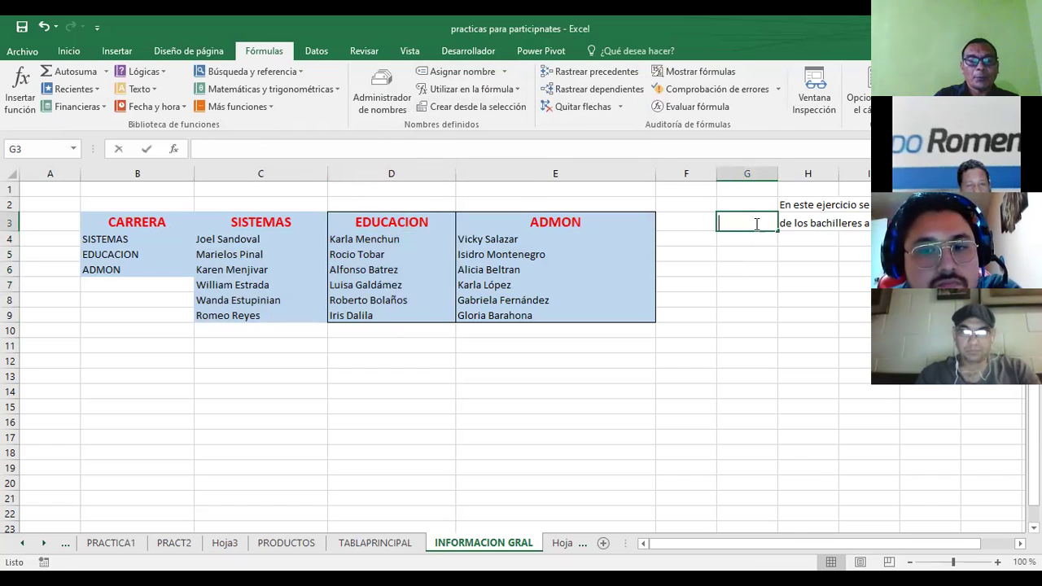
Step: Enter the header PRODUCTOS in G3, then MEMORIAS, TECLADOS, CABLEADO and ROUTER in G4:G7
text(PRODCUTO)
key(BackSpace)
key(BackSpace)
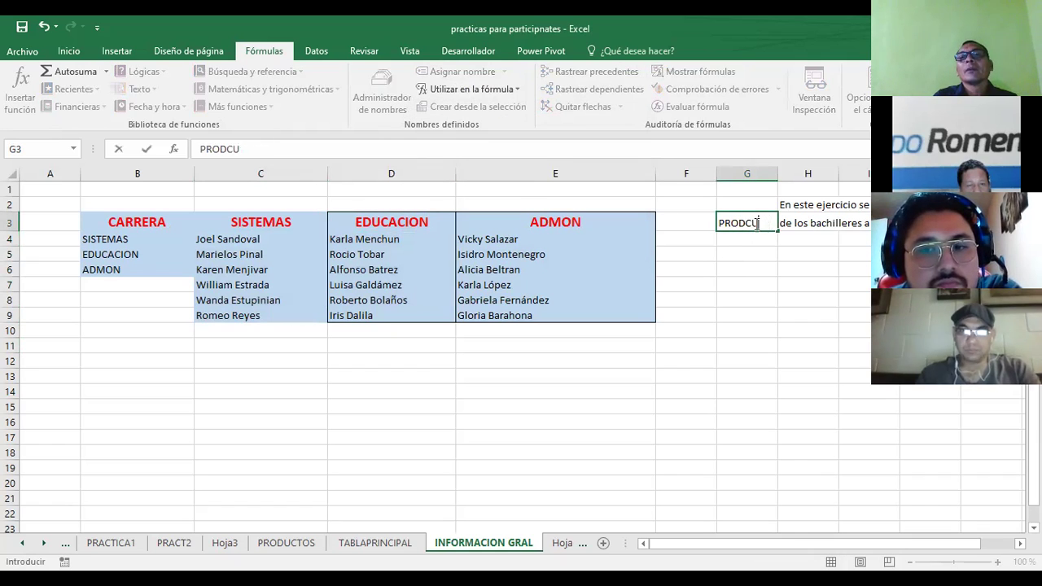
text(S)
key(BackSpace)
key(BackSpace)
key(BackSpace)
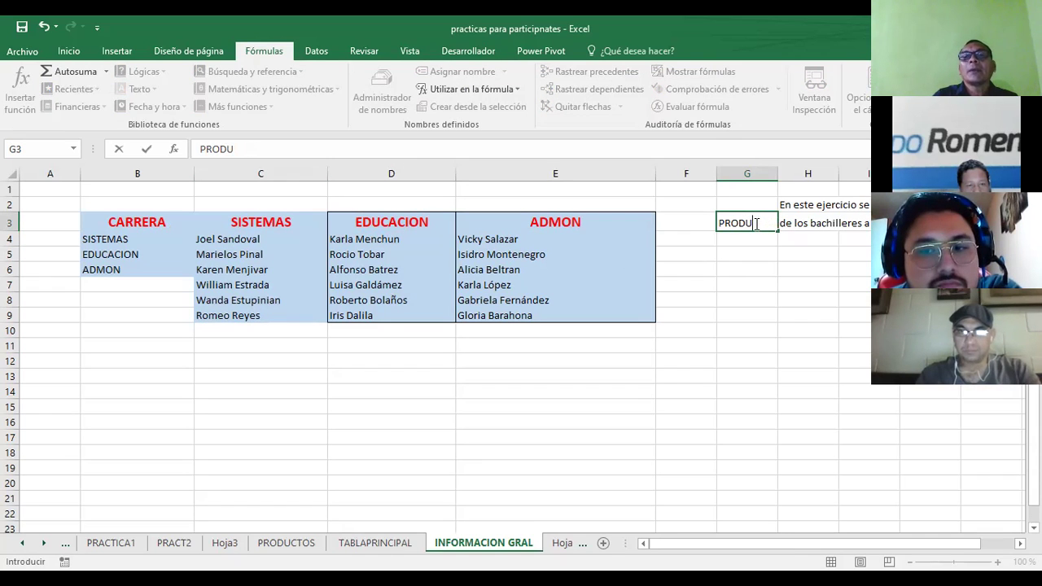
text(CTOS)
key(Return)
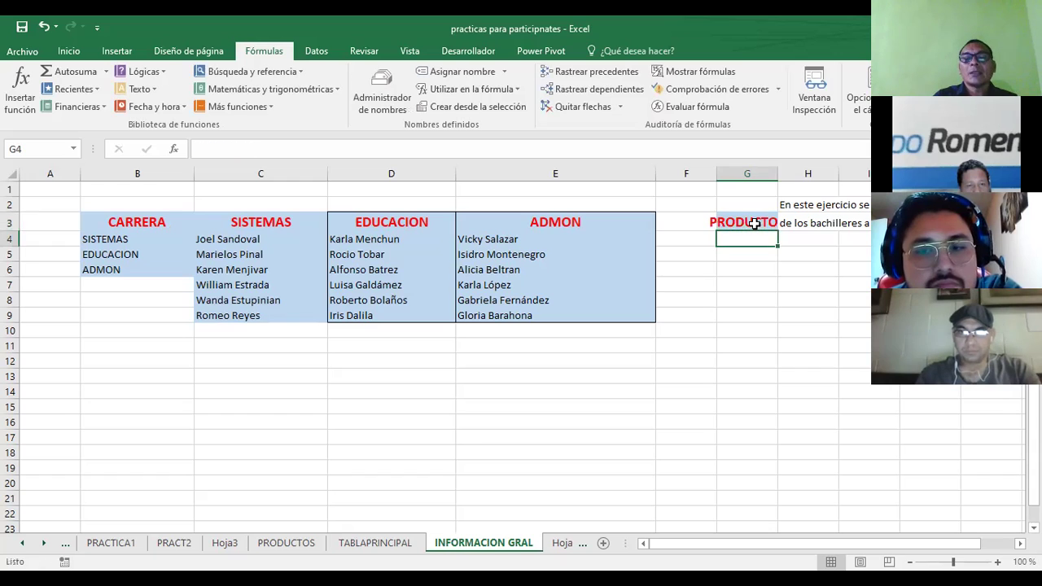
text(ME)
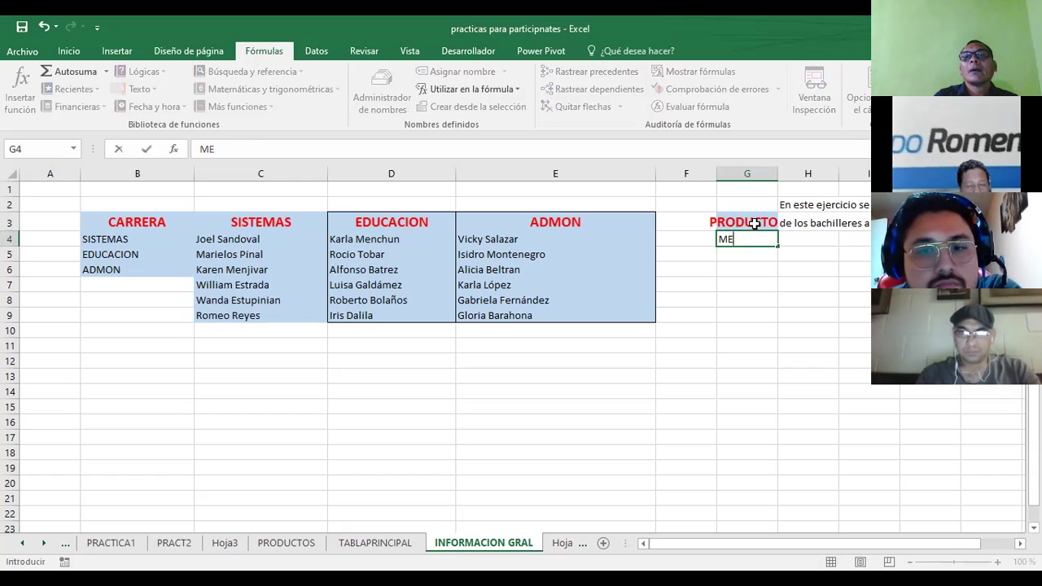
text(MORIAS)
key(Return)
text(TECLADOS)
key(Return)
text(CAB)
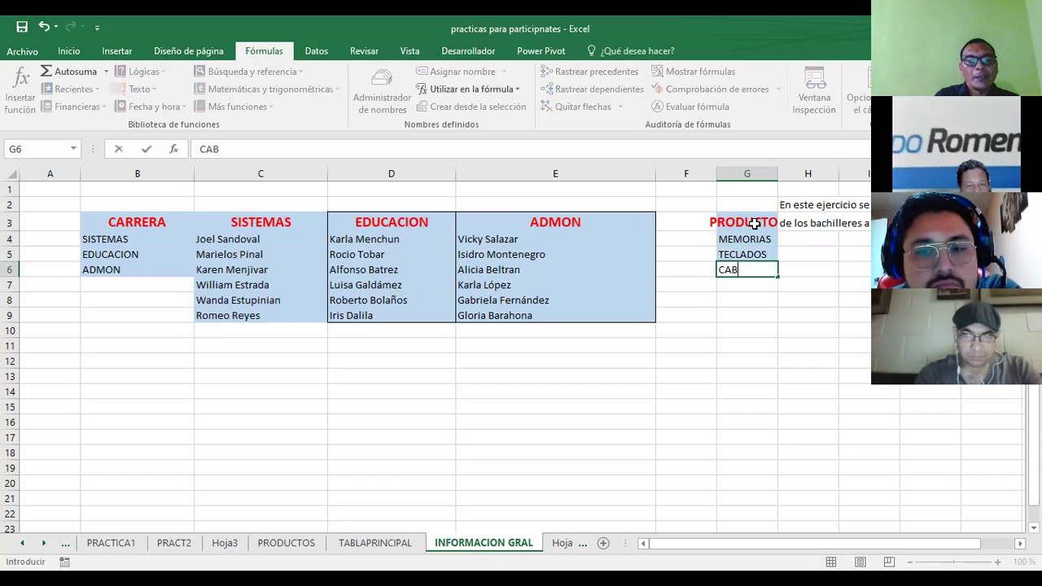
text(LEADO)
key(Return)
text(ROUTER)
key(Return)
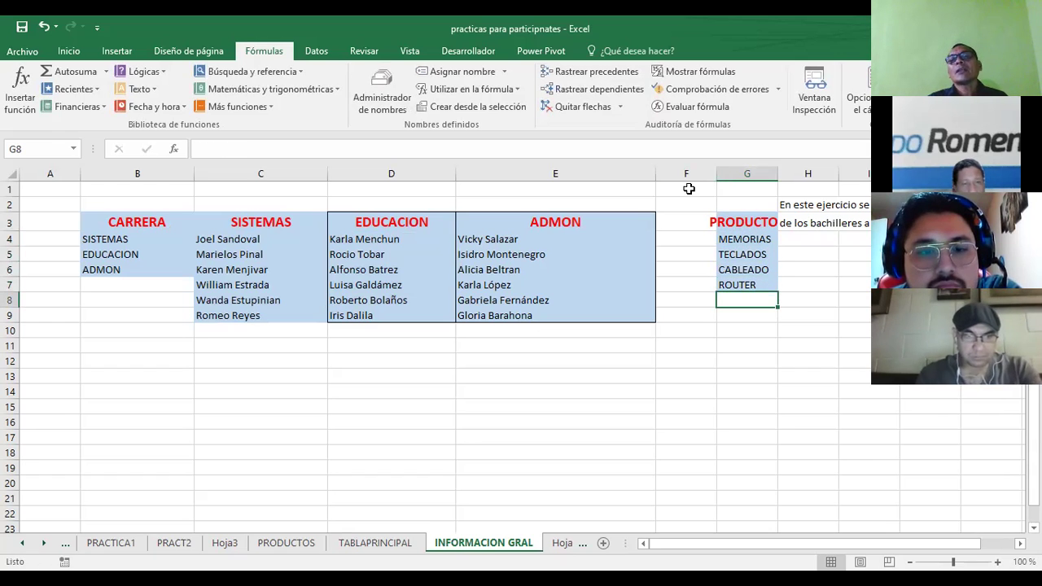
Step: Autofit column G and name G4:G7 PRODUCTOS from its top-row header
drag(717, 180, 690, 181)
double_click(751, 174)
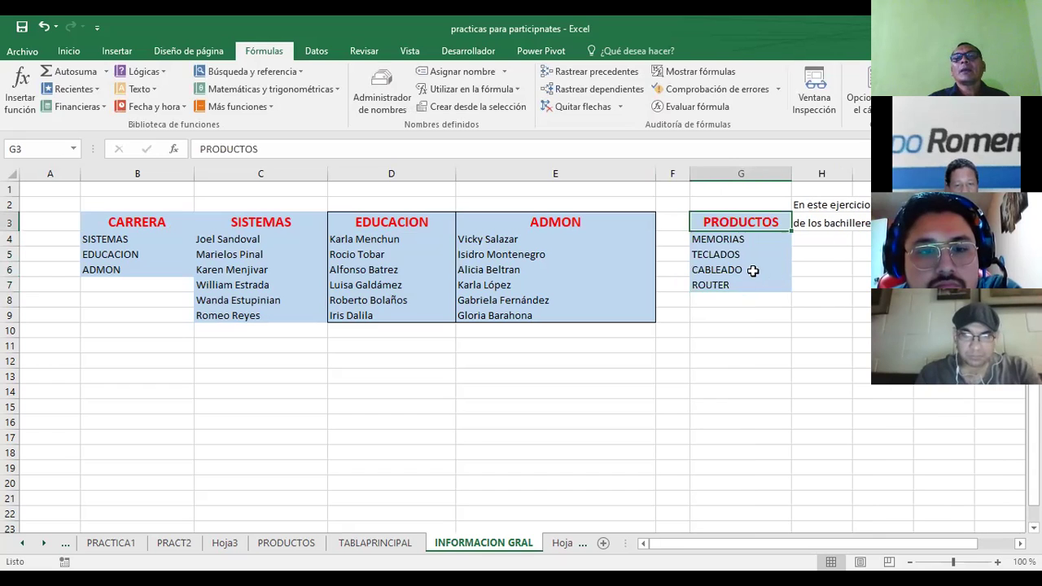
drag(744, 233, 752, 287)
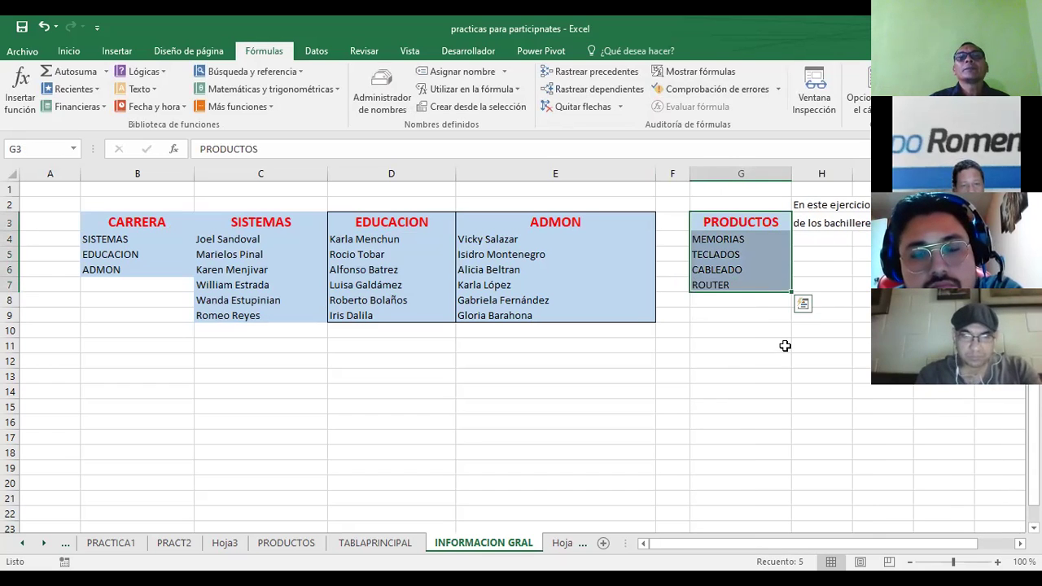
click(507, 72)
click(544, 106)
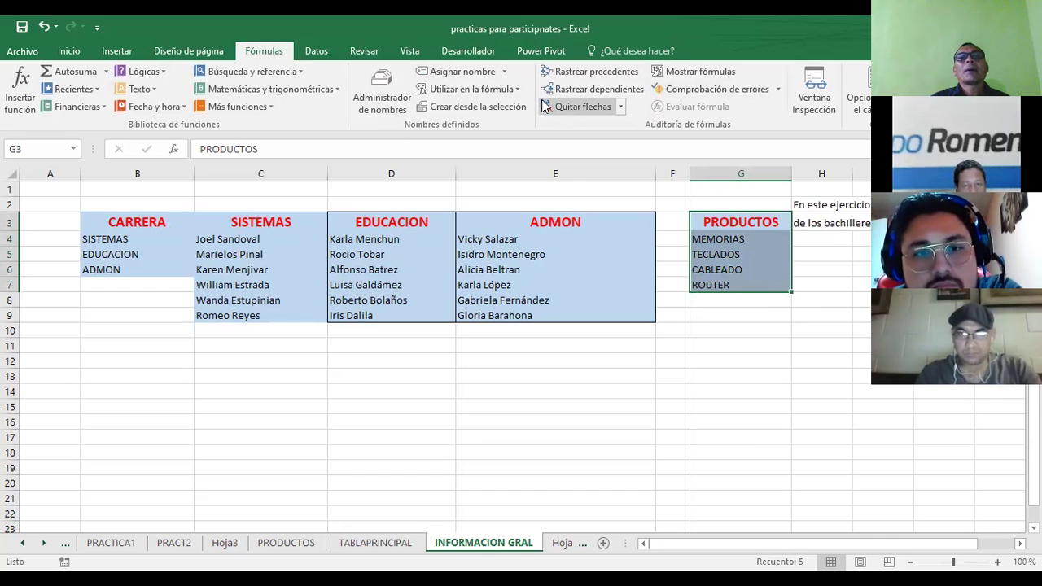
click(522, 105)
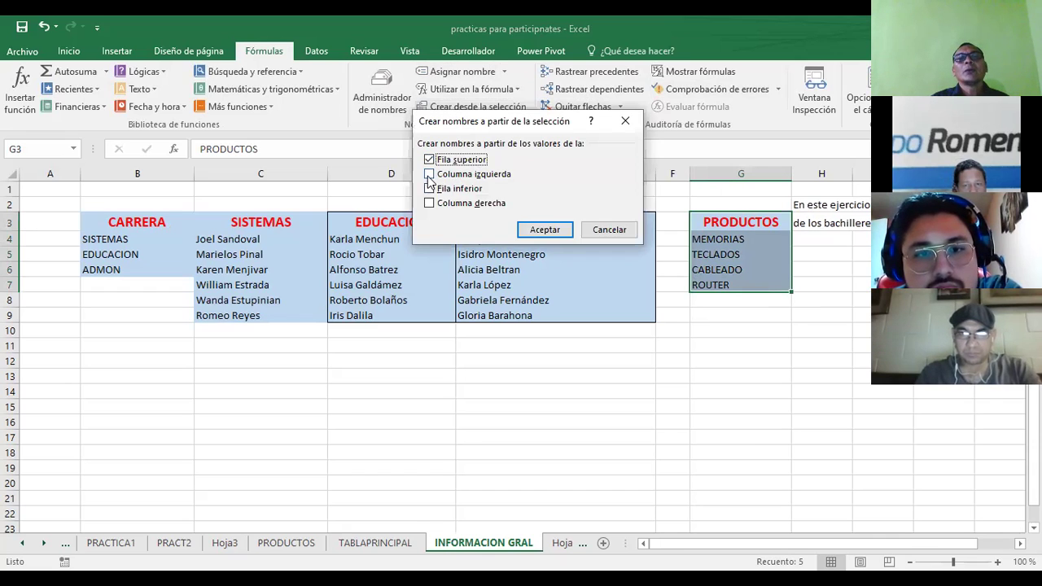
click(545, 230)
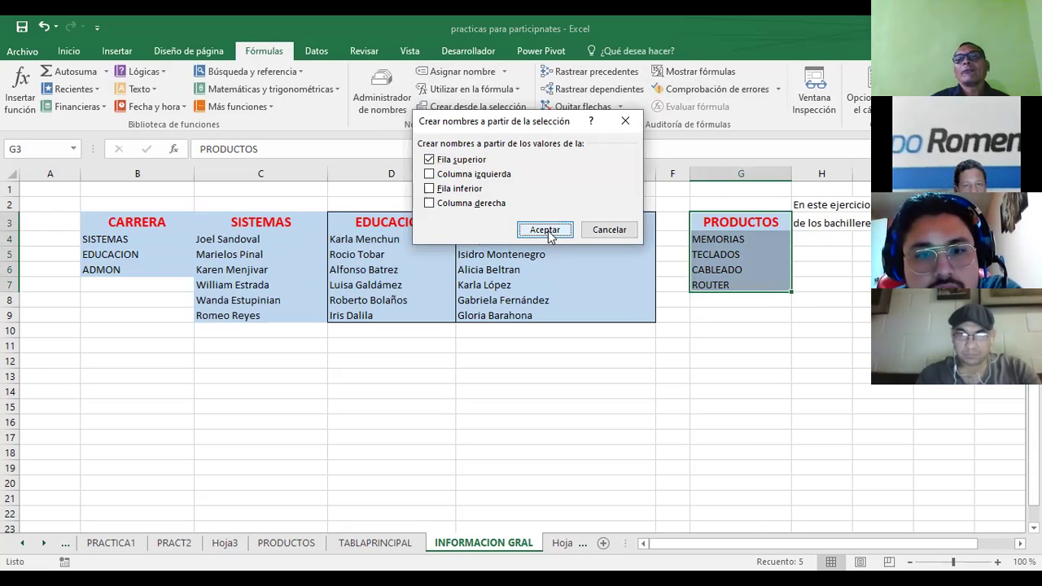
click(738, 360)
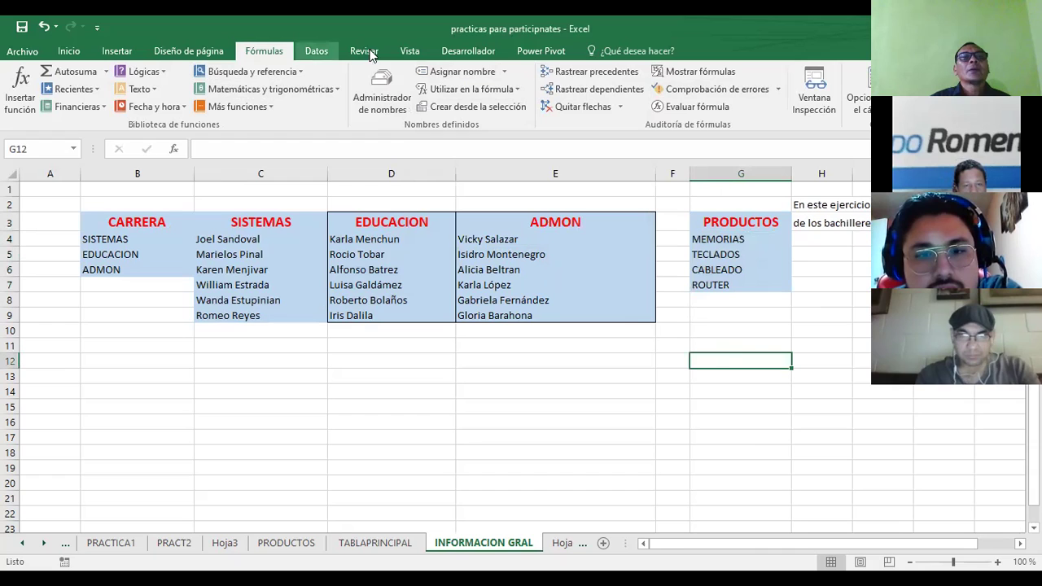
Step: Inspect the PRODUCTOS range in the Administrador de nombres, then close it
click(394, 97)
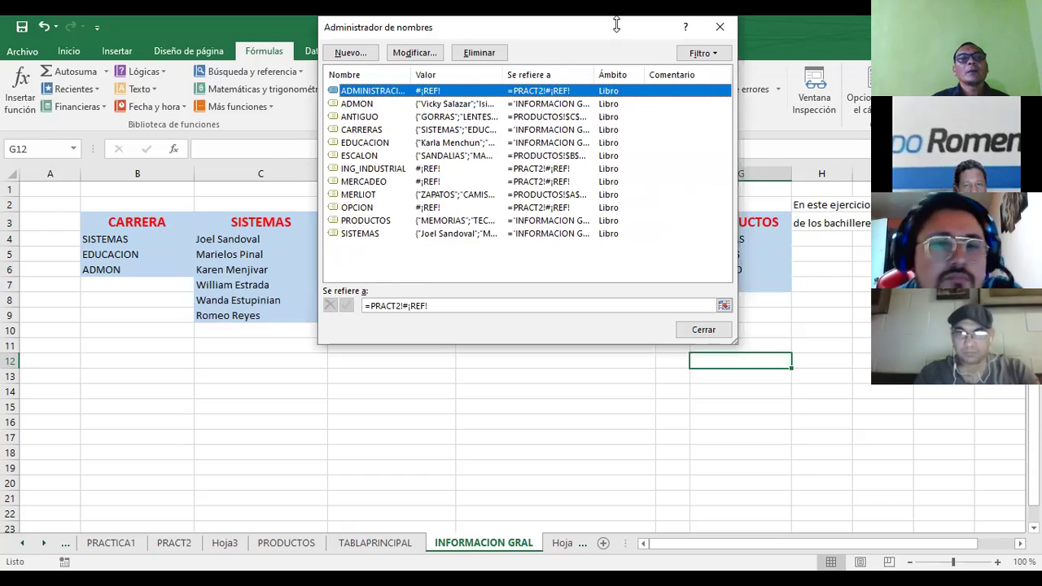
drag(617, 24, 617, 36)
click(355, 233)
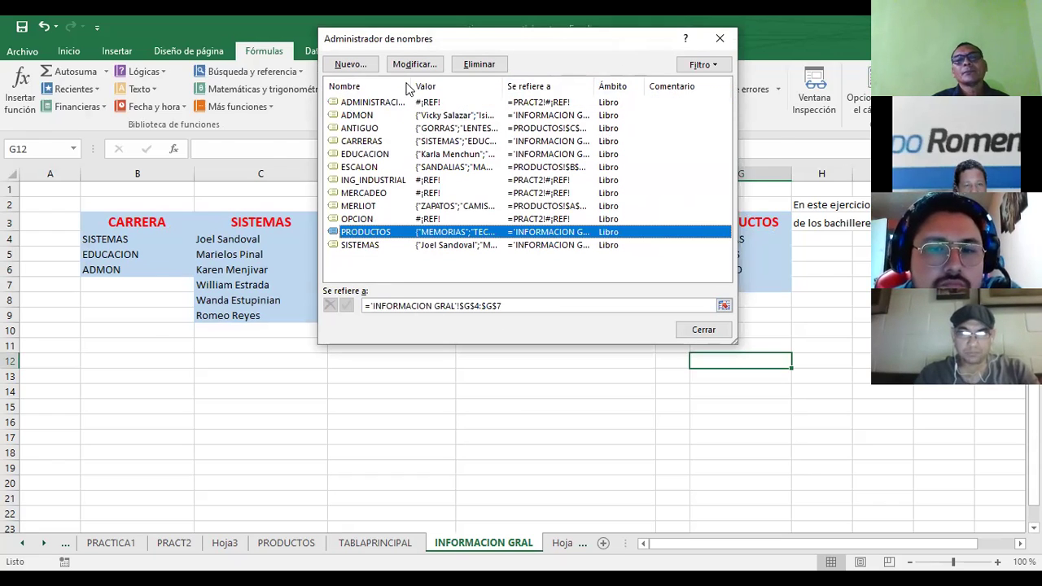
drag(631, 39, 409, 90)
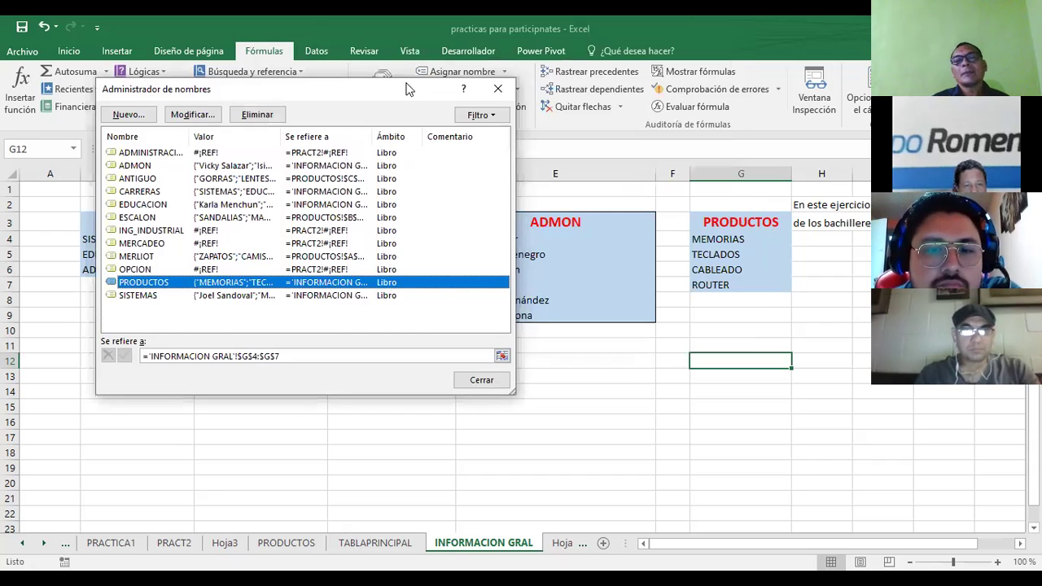
click(498, 89)
Step: Check the range names of the CARRERA, SISTEMAS and EDUCACION lists, then return to TABLAPRINCIPAL
drag(131, 242, 123, 281)
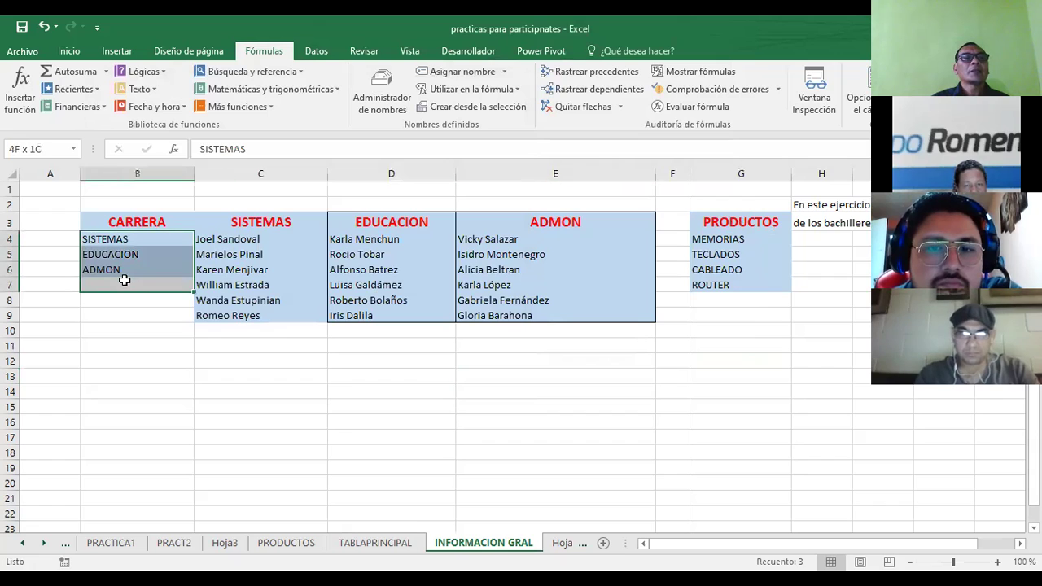
click(25, 150)
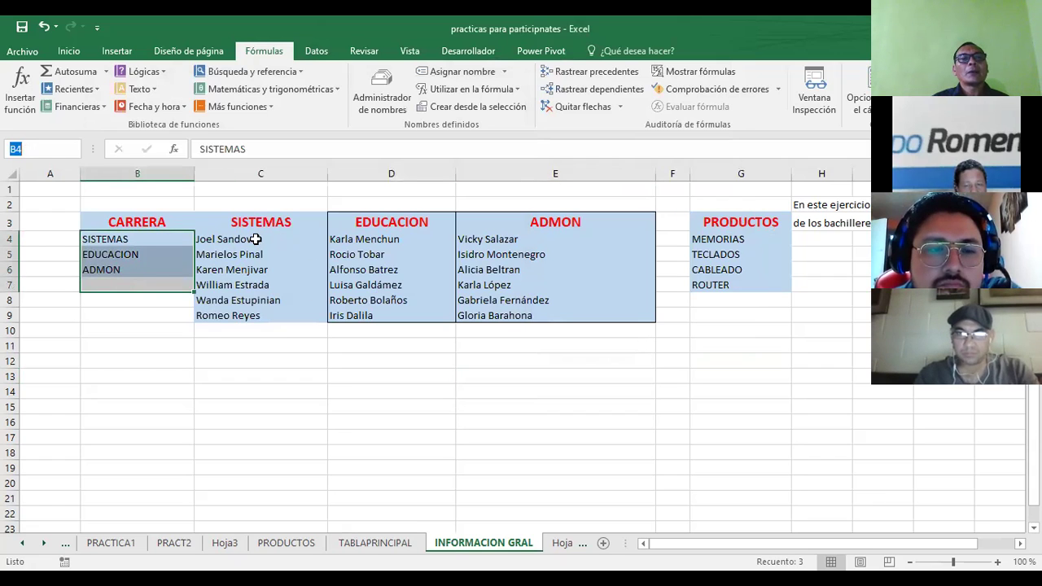
drag(256, 238, 245, 316)
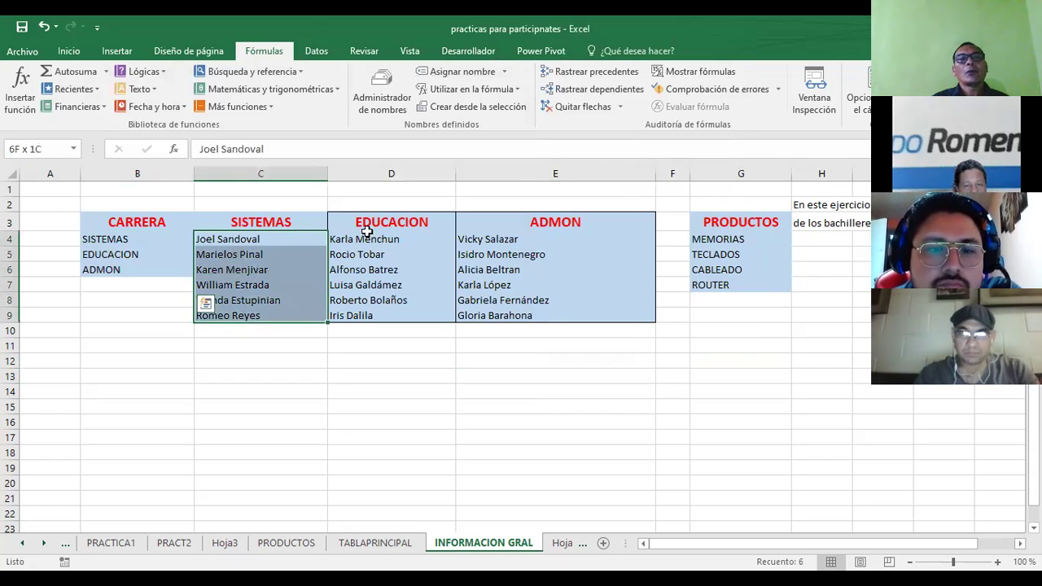
drag(363, 240, 358, 314)
click(528, 194)
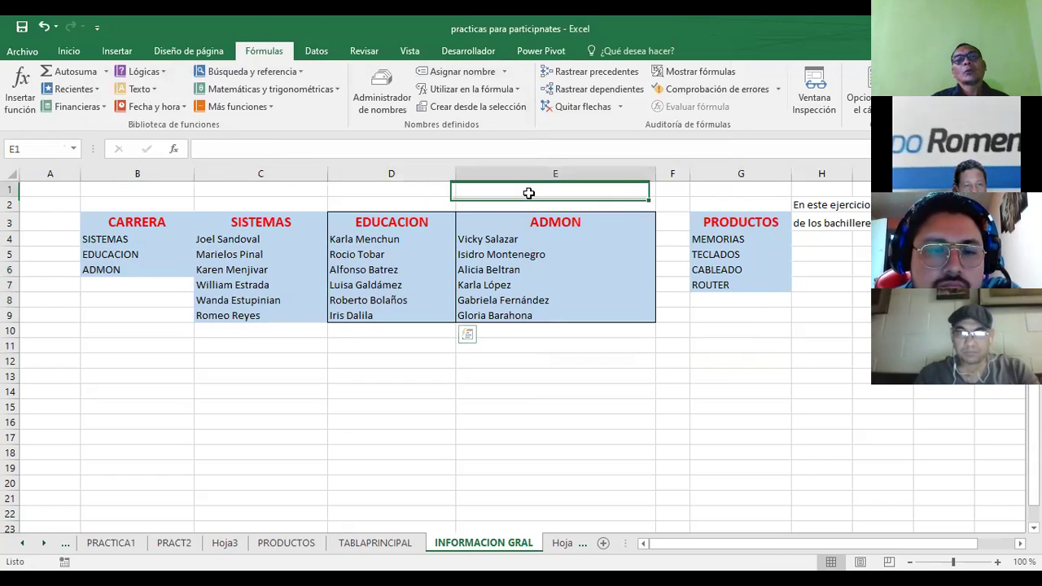
drag(371, 223, 372, 316)
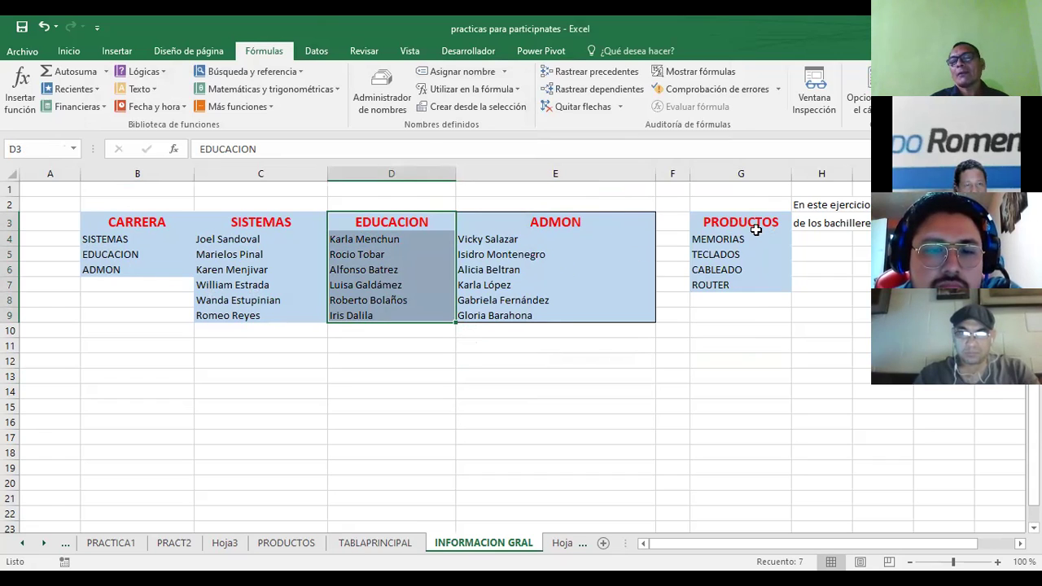
click(514, 391)
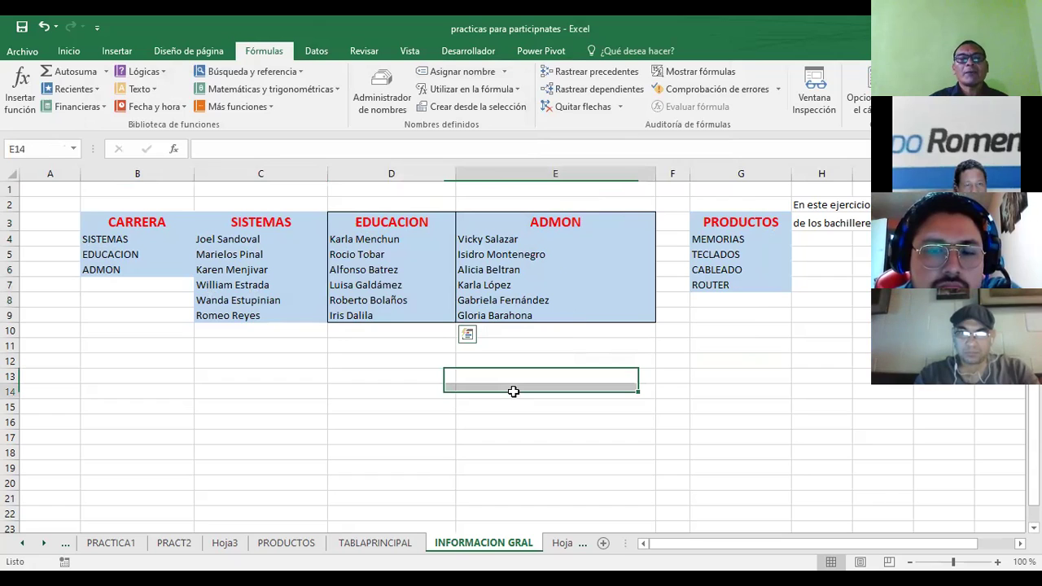
click(369, 390)
click(375, 542)
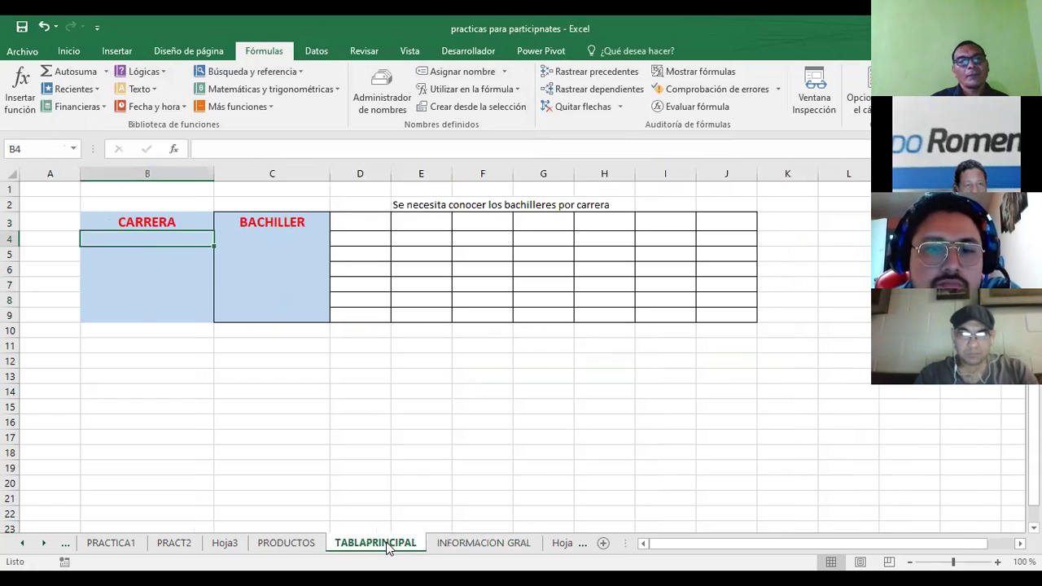
Step: Select the first empty CARRERA cell B4, then switch to INFORMACION GRAL
click(248, 398)
click(124, 243)
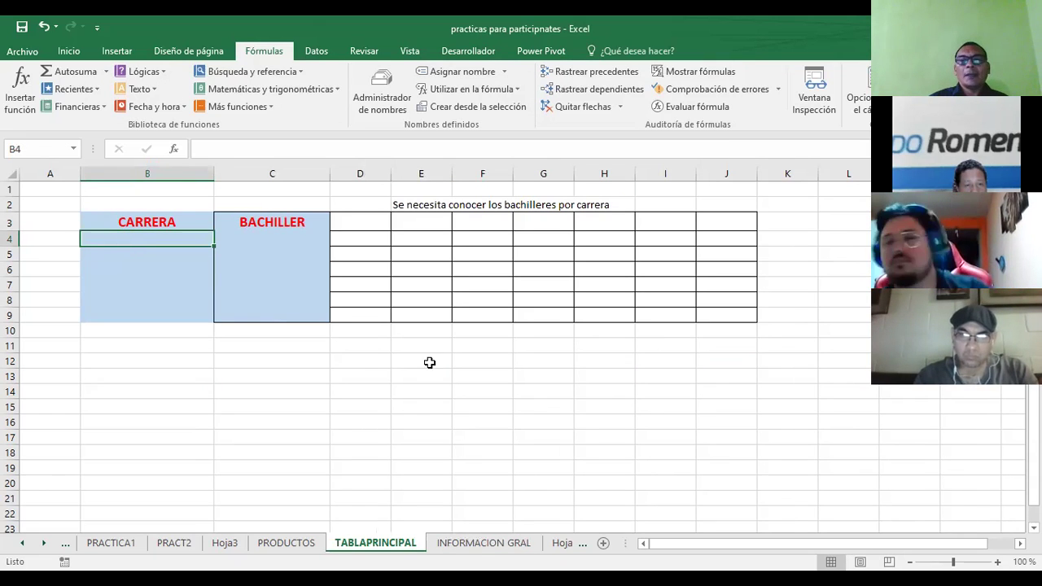
click(460, 545)
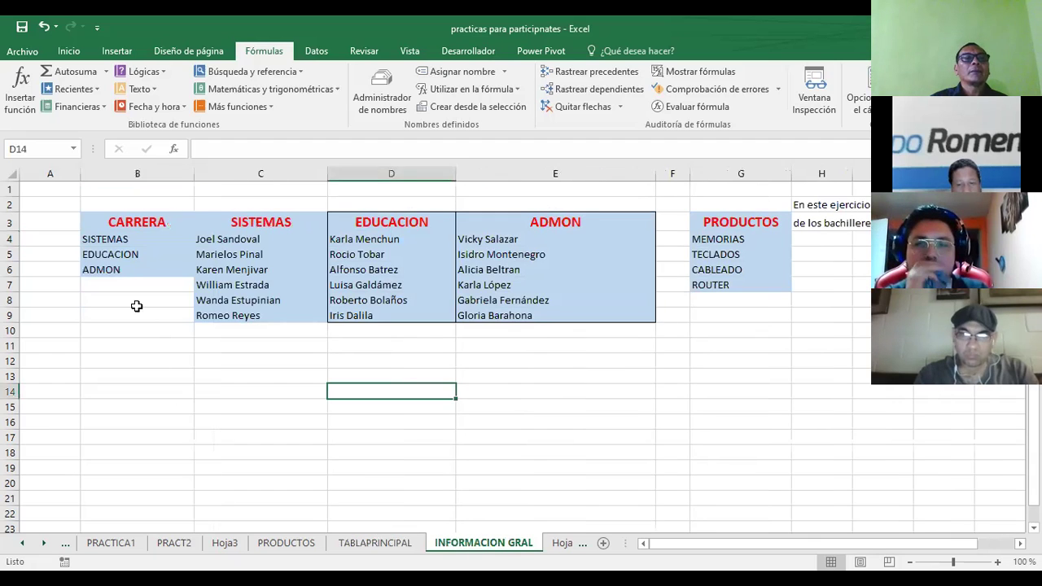
Step: Show the range names of the career, SISTEMAS, EDUCACION and ADMON lists, then return to TABLAPRINCIPAL
drag(137, 239, 138, 262)
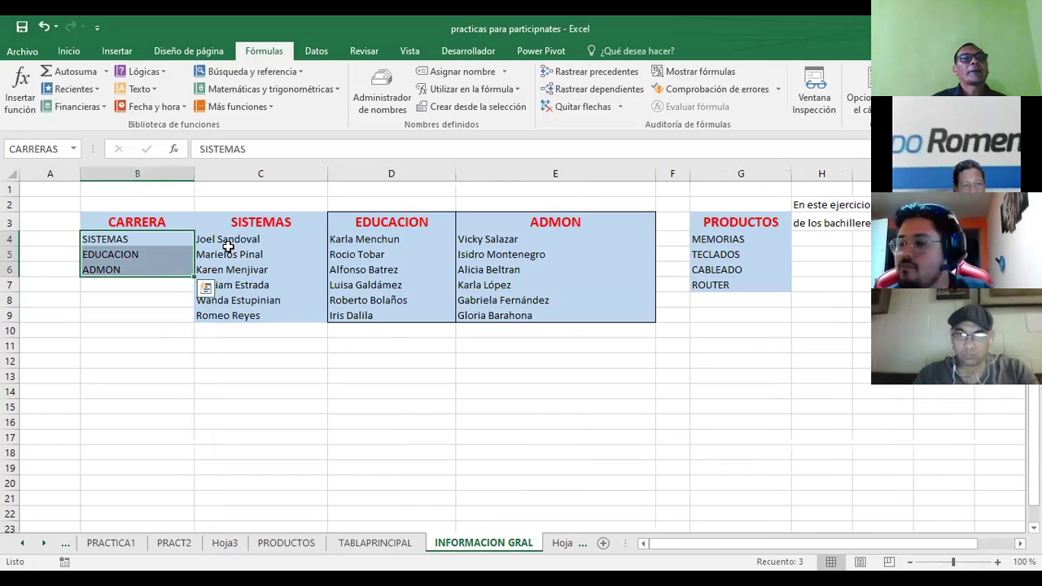
drag(250, 237, 248, 316)
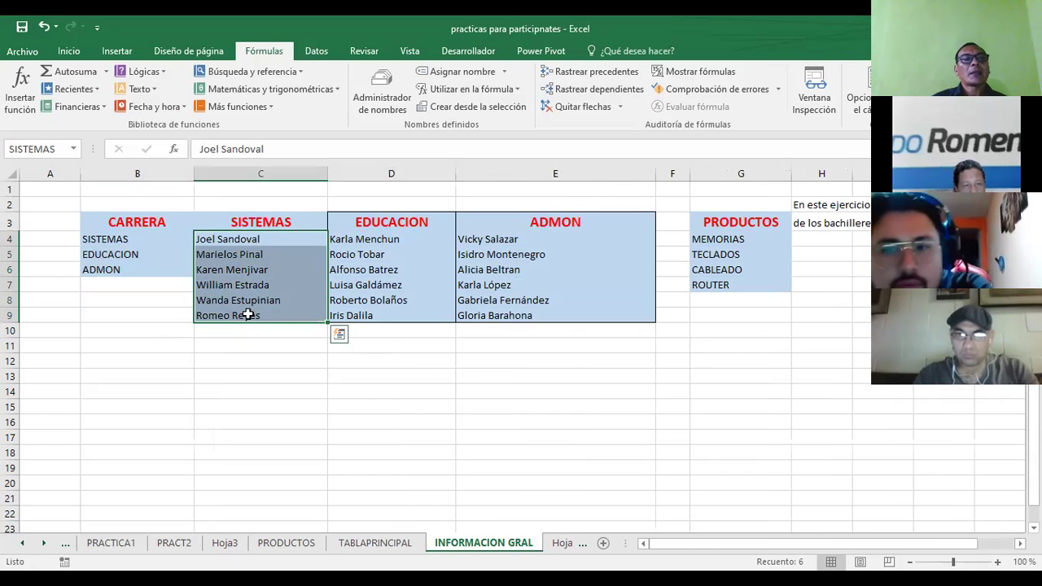
drag(386, 238, 384, 311)
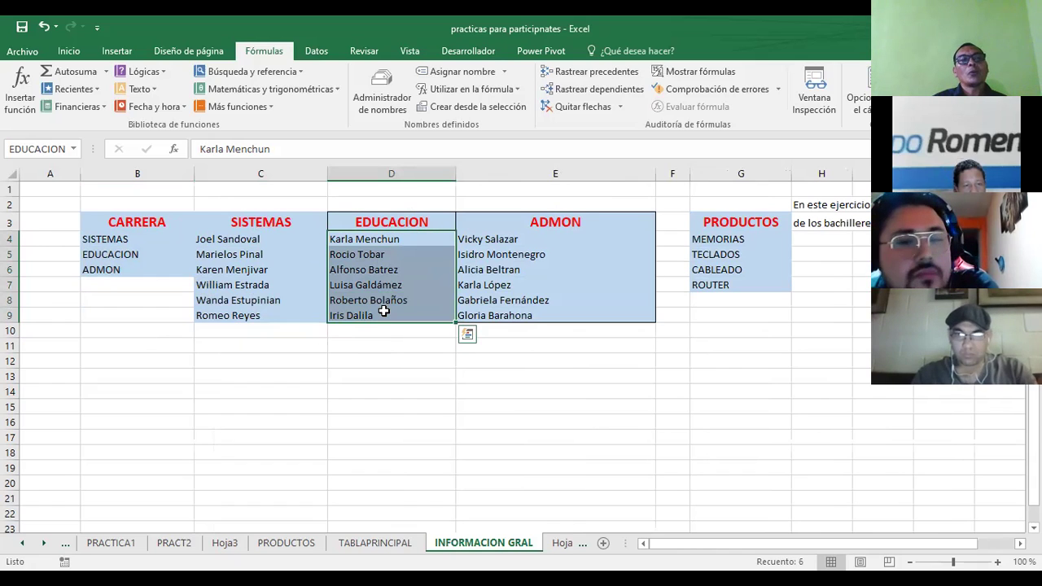
drag(531, 239, 532, 310)
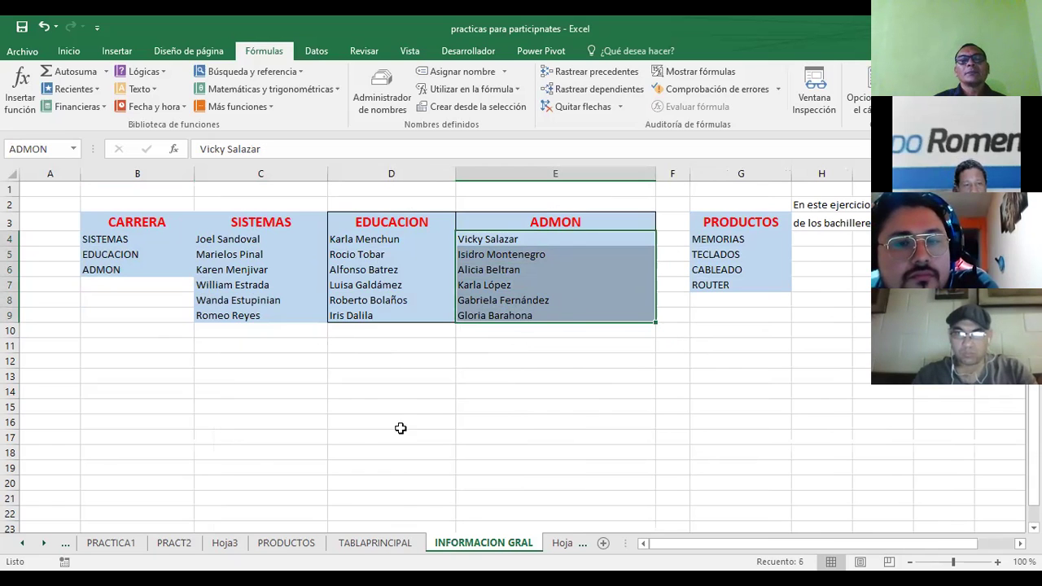
click(393, 403)
click(375, 544)
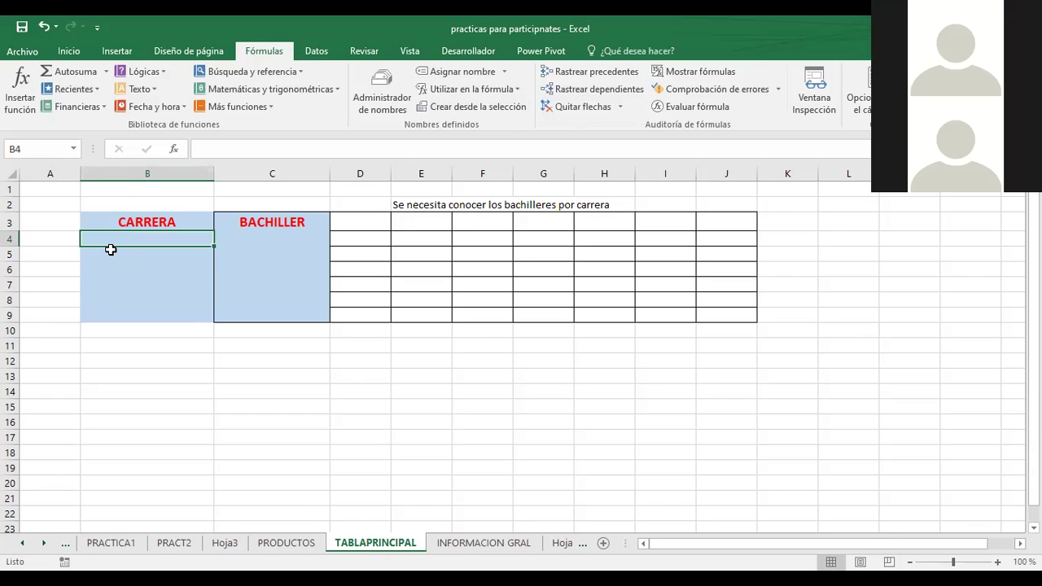
Step: Discard the mistyped =INDIREXCT entry so B4 stays empty, and bring up the Datos ribbon
text(=)
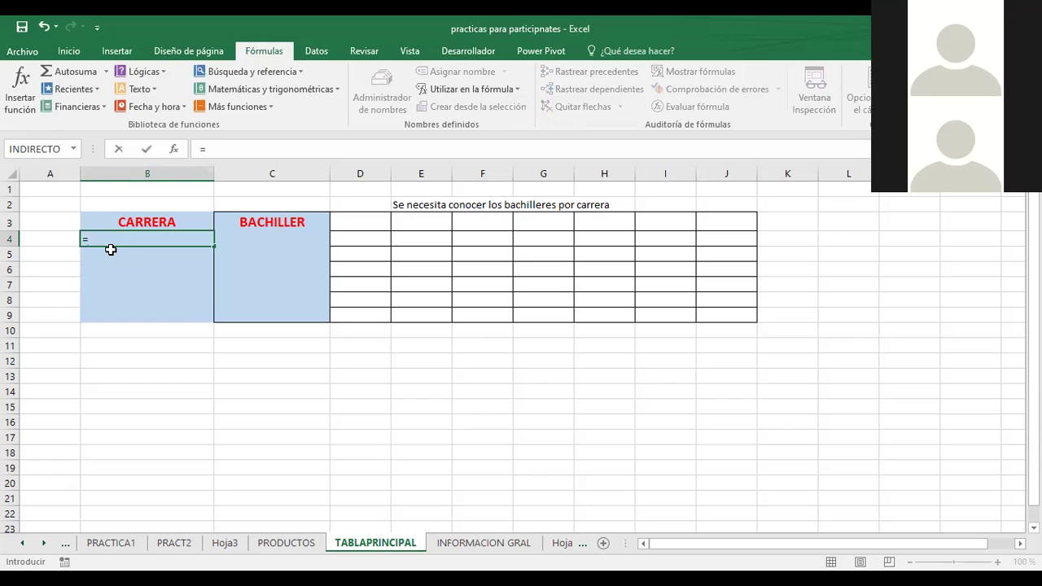
text(INDIREXCT)
key(BackSpace)
key(BackSpace)
key(BackSpace)
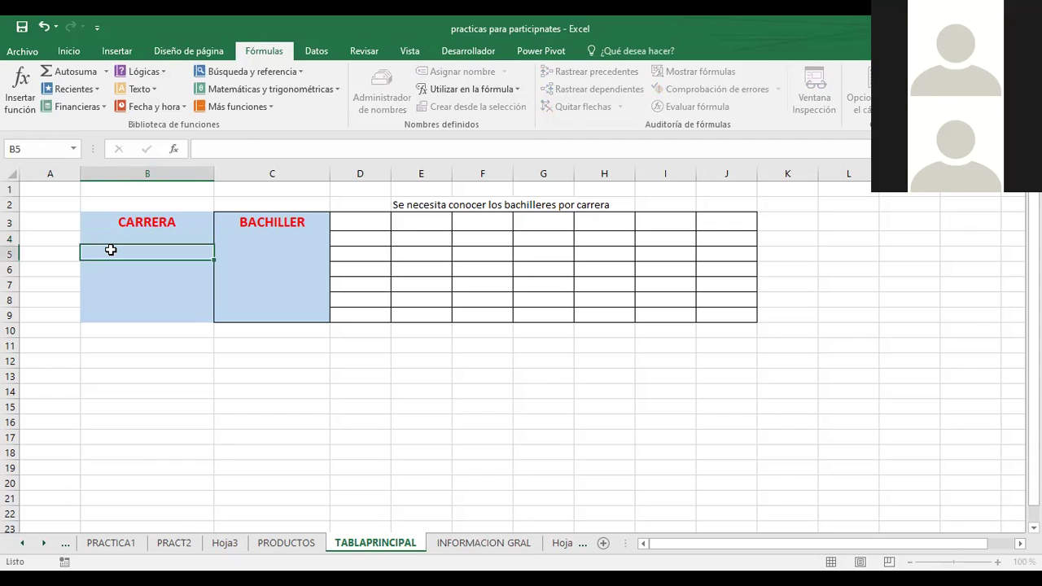
key(Escape)
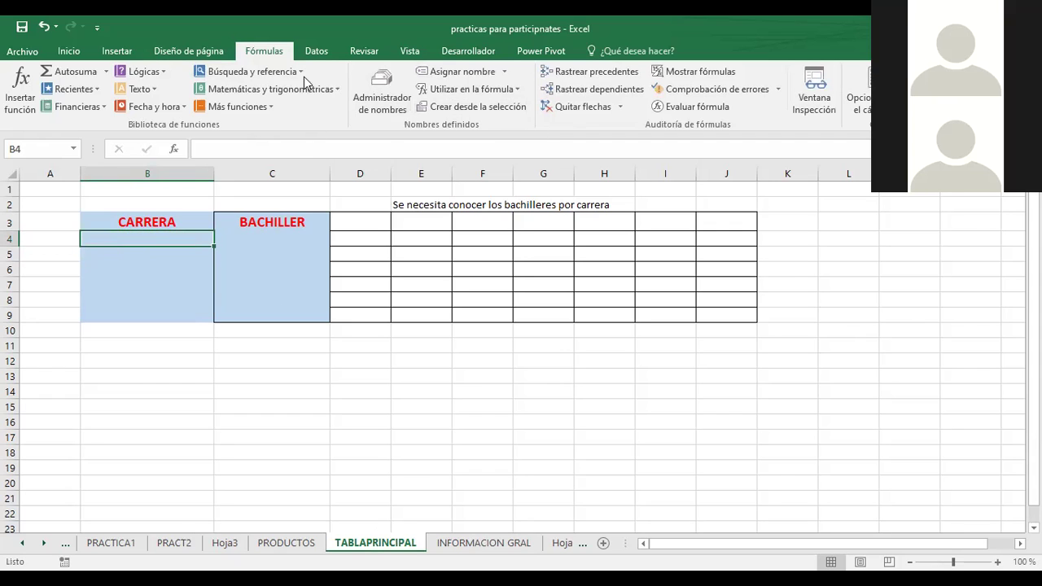
click(314, 50)
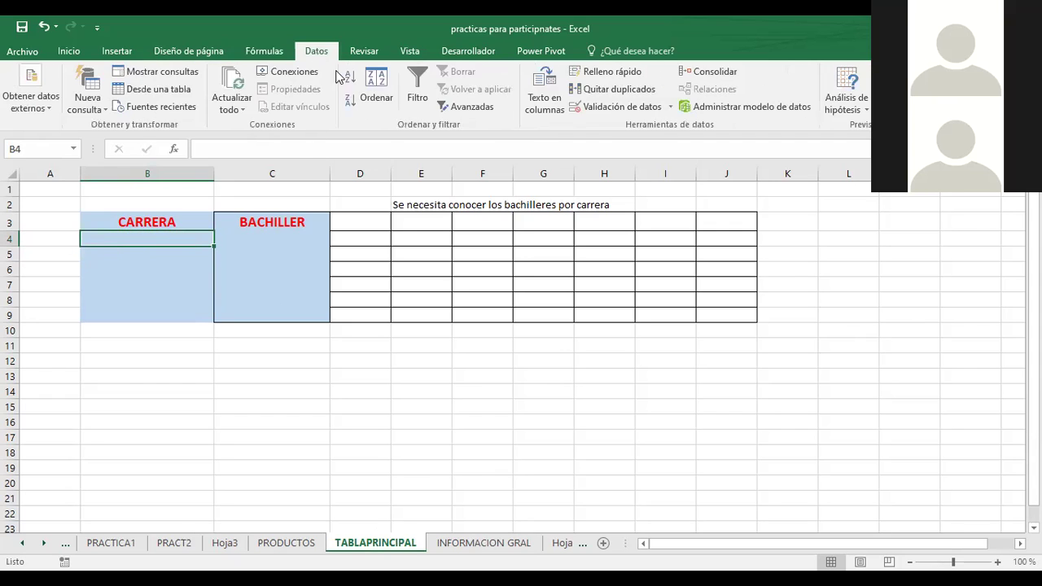
Step: Give B4 a Lista validation sourced from the CARRERAS name, offering SISTEMAS, EDUCACION and ADMON
click(672, 108)
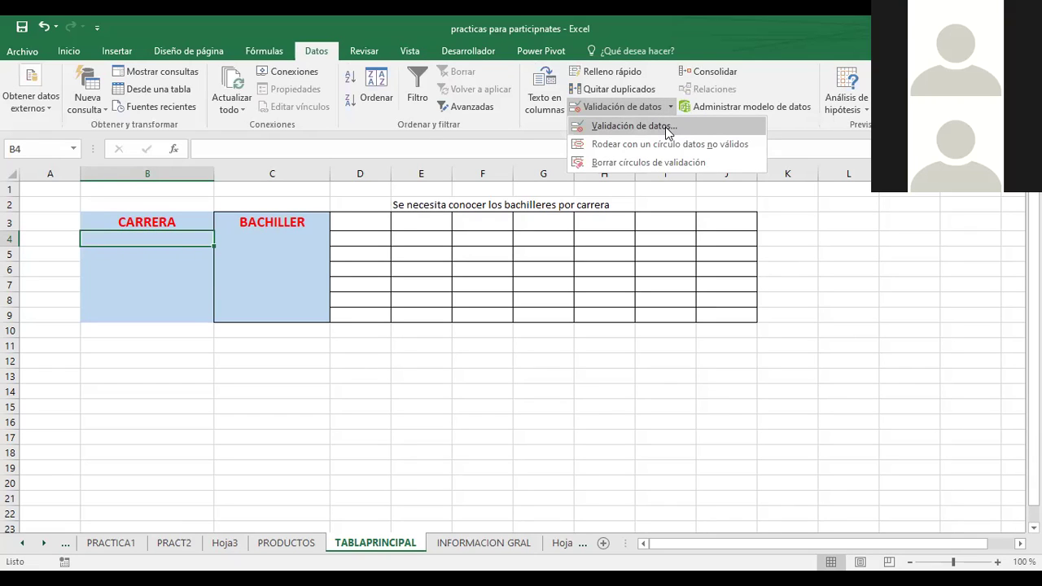
click(668, 129)
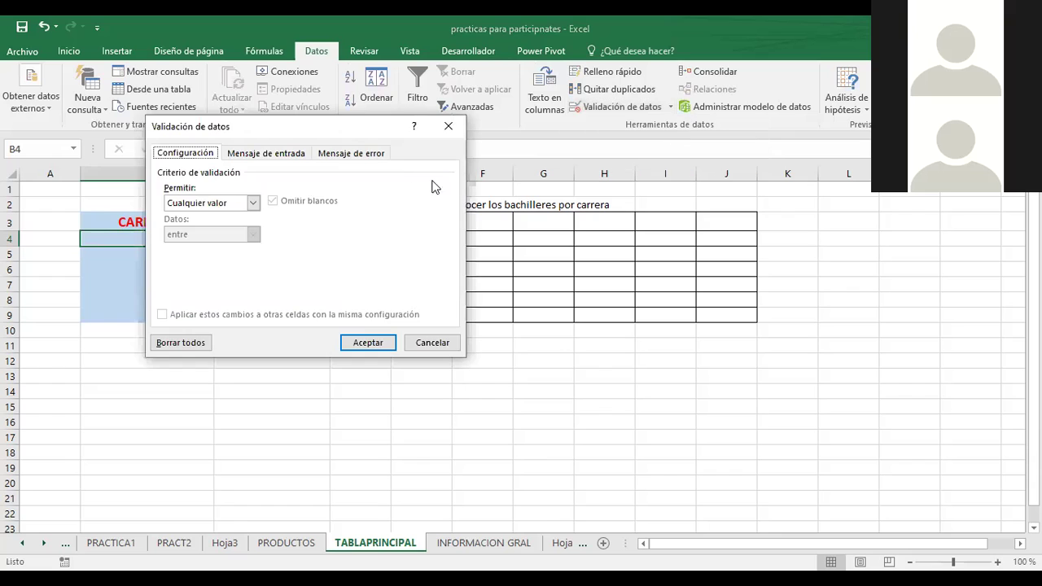
click(253, 205)
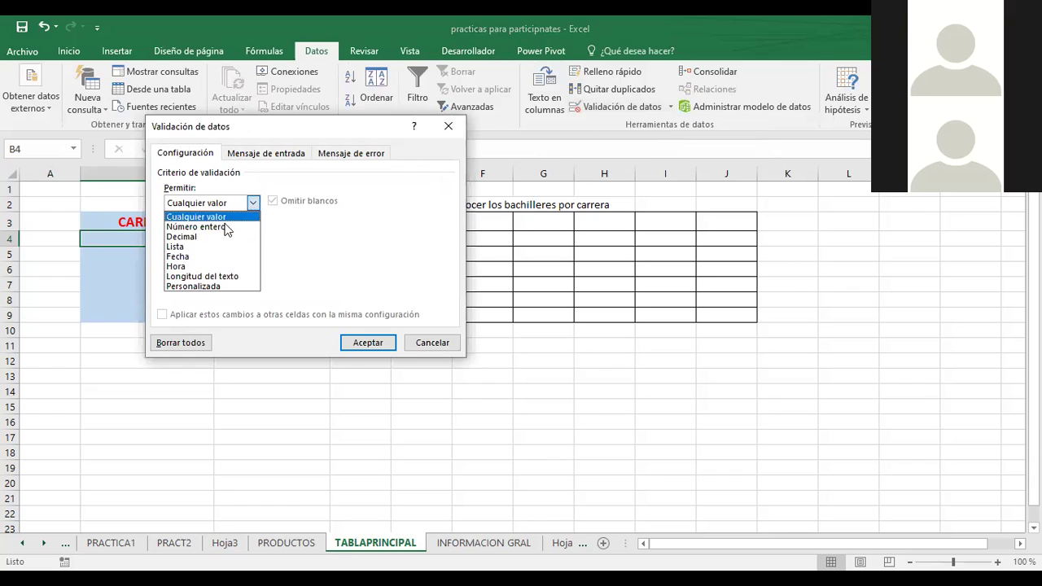
key(Return)
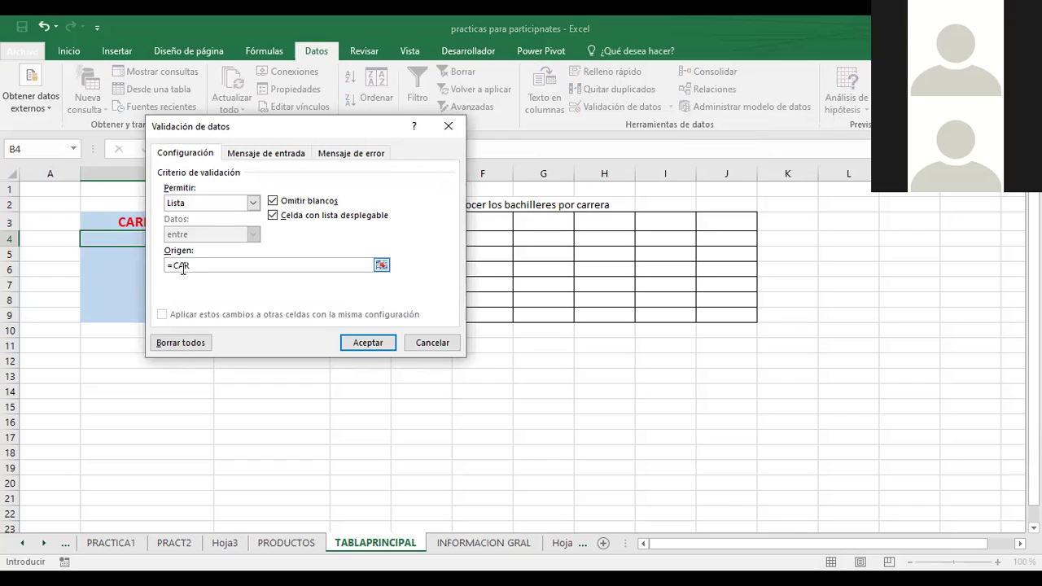
key(BackSpace)
key(BackSpace)
key(BackSpace)
key(F3)
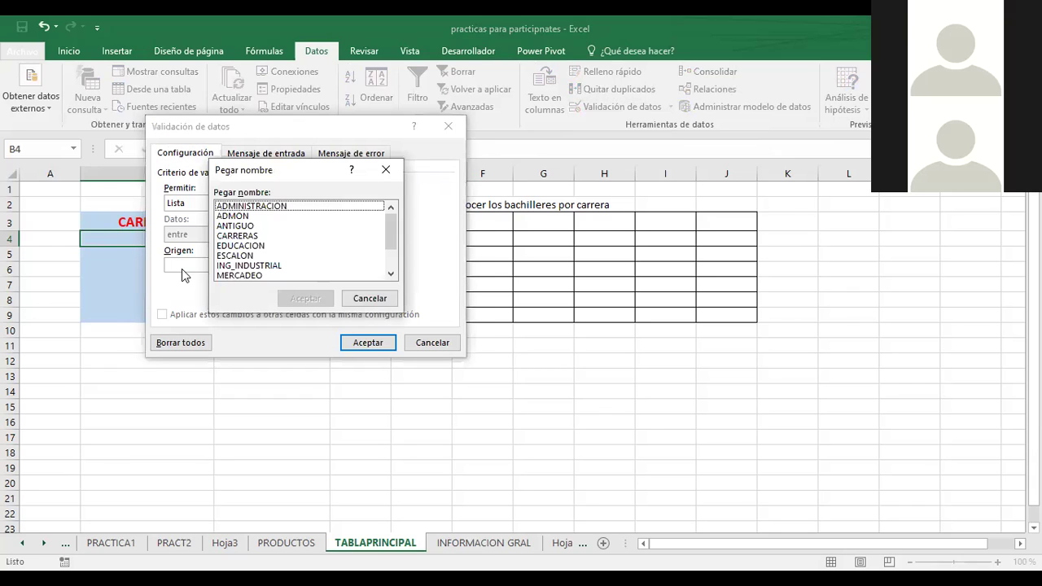
click(244, 235)
click(305, 298)
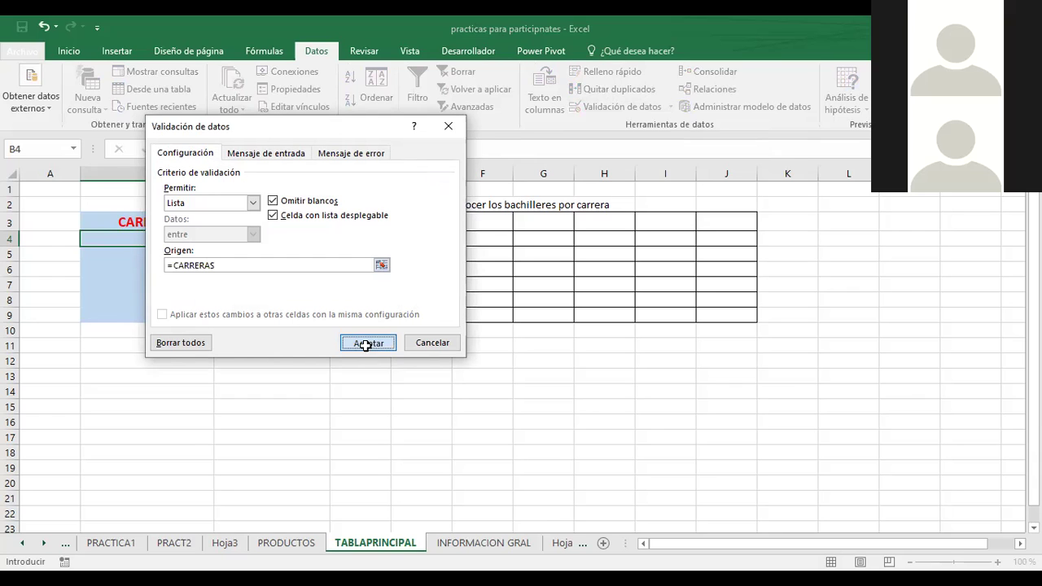
click(367, 344)
click(218, 240)
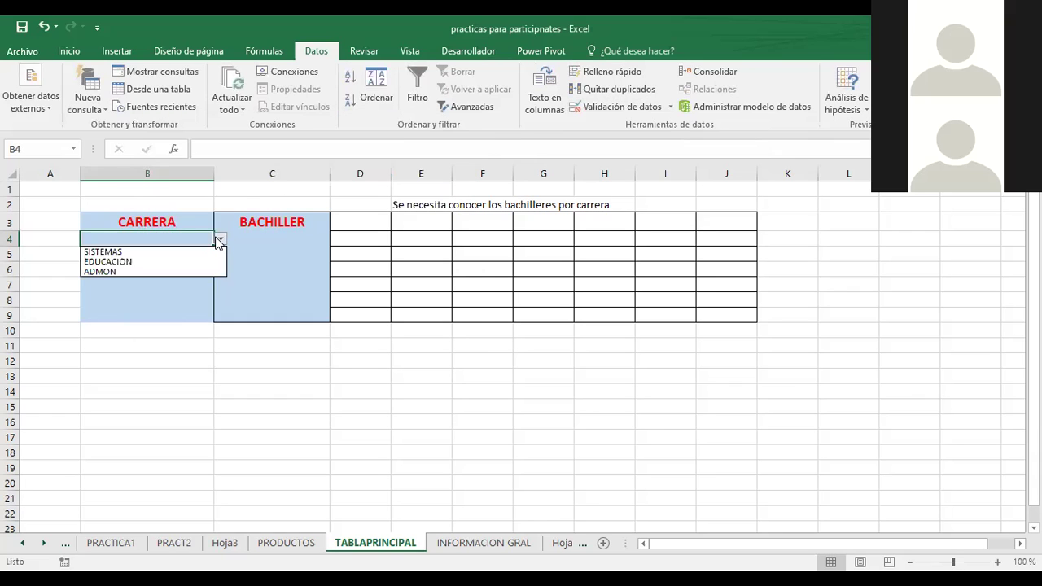
Step: Close B4's career list without choosing and select C4 under BACHILLER
click(282, 272)
click(218, 250)
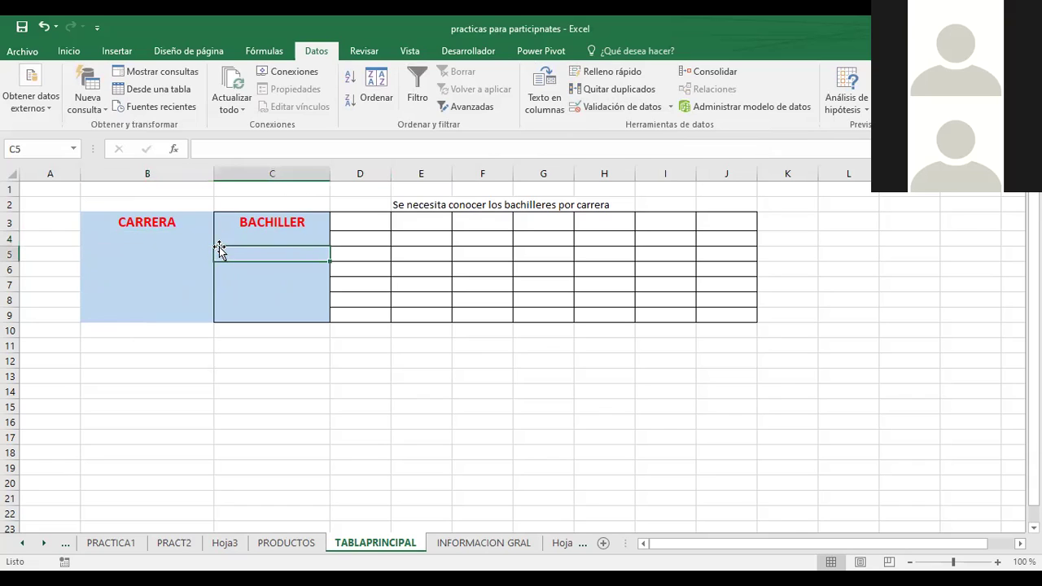
click(151, 243)
click(246, 239)
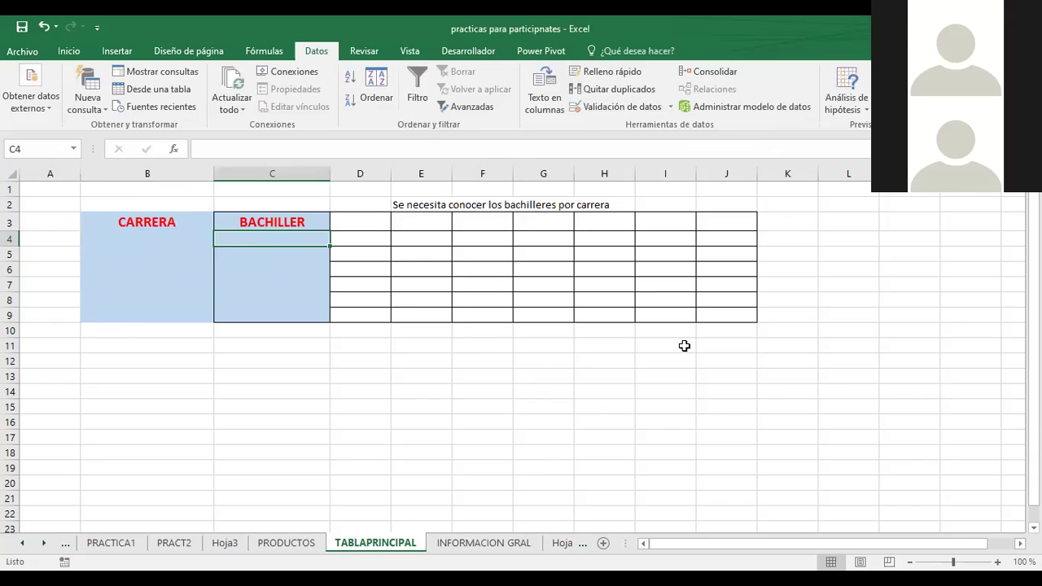
Step: Delete the 'Se necesita conocer los bachilleres por carrera' sentence from row 2, then reselect C4
drag(354, 207, 709, 211)
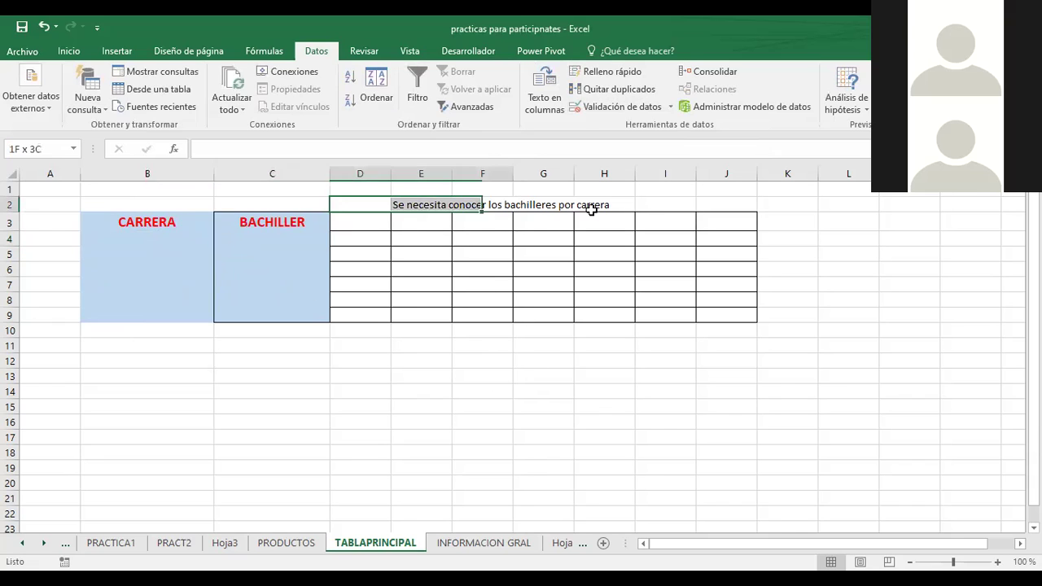
key(Delete)
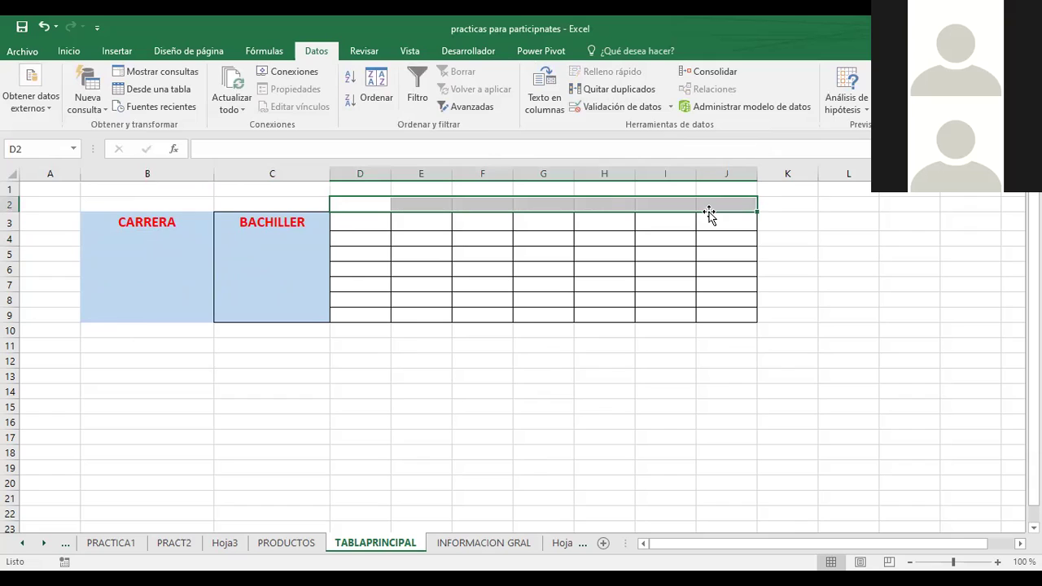
click(324, 371)
click(264, 236)
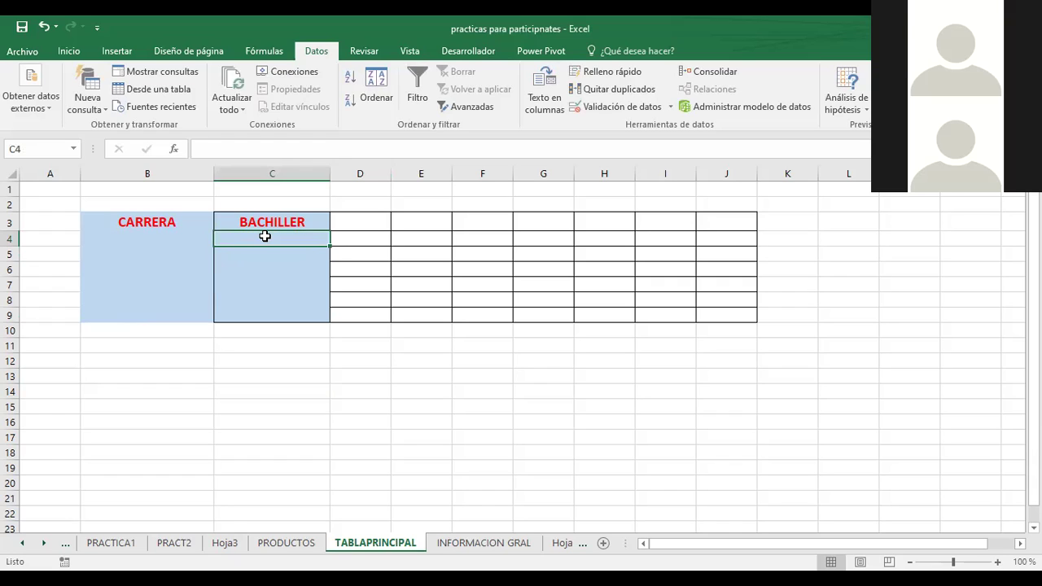
Step: Give C4 a Lista validation with source =INDIRECTO(B4), accepting the source-error warning
click(617, 107)
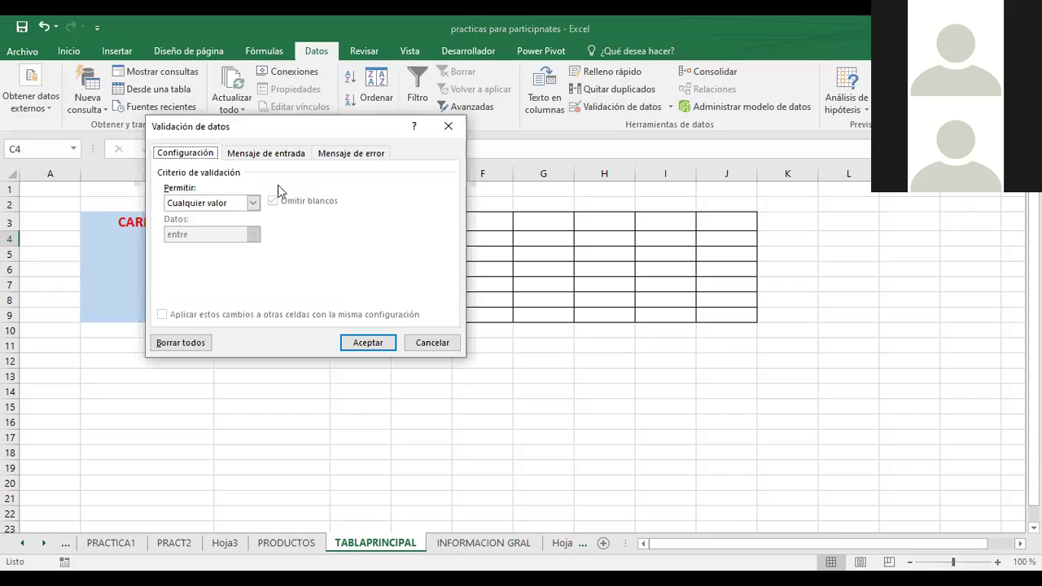
click(252, 202)
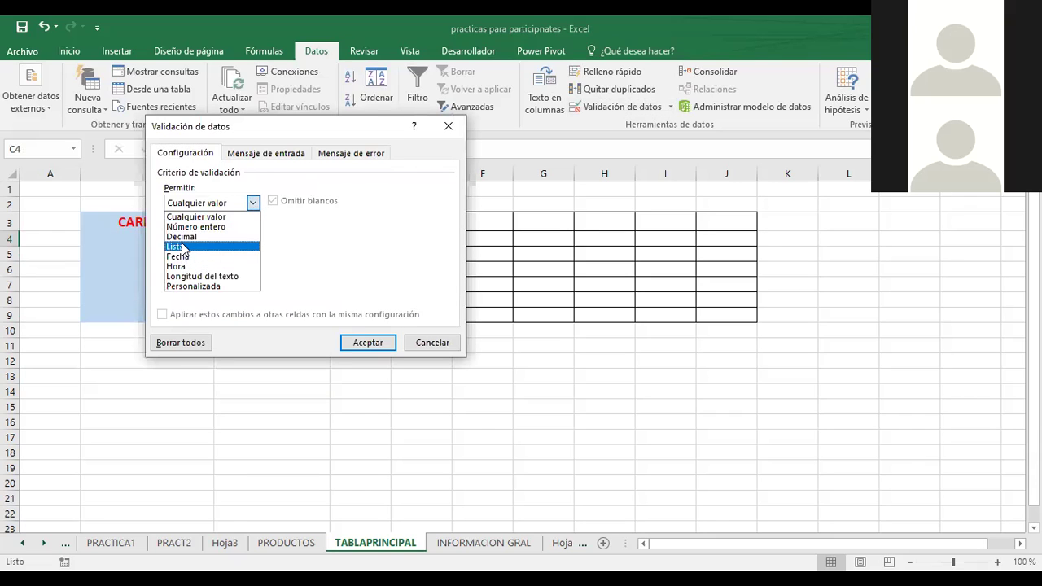
click(184, 247)
click(201, 269)
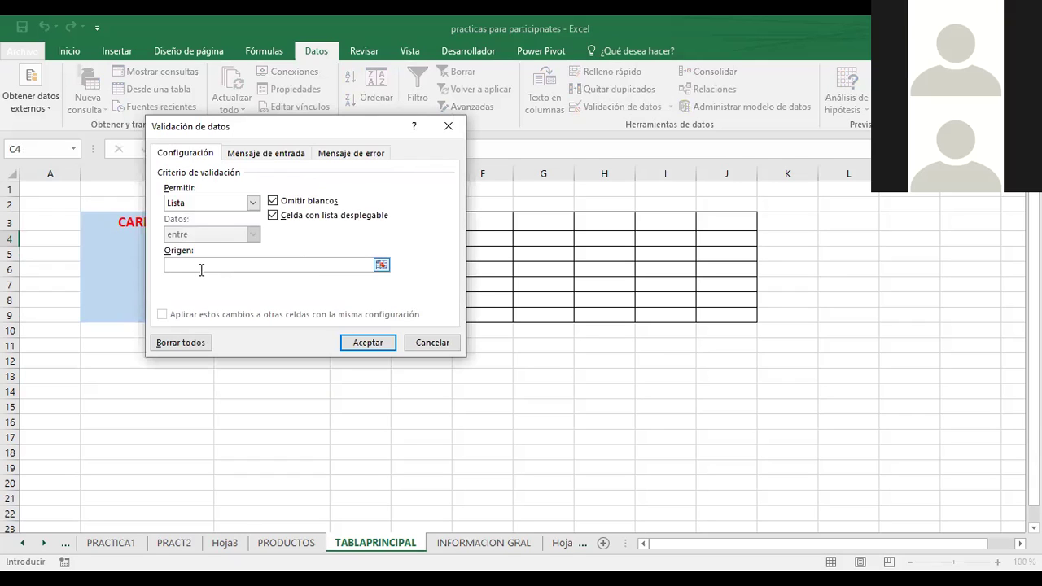
text(=)
text(INDIRECTO)
text(()
text(B$)
key(BackSpace)
text(4))
key(Return)
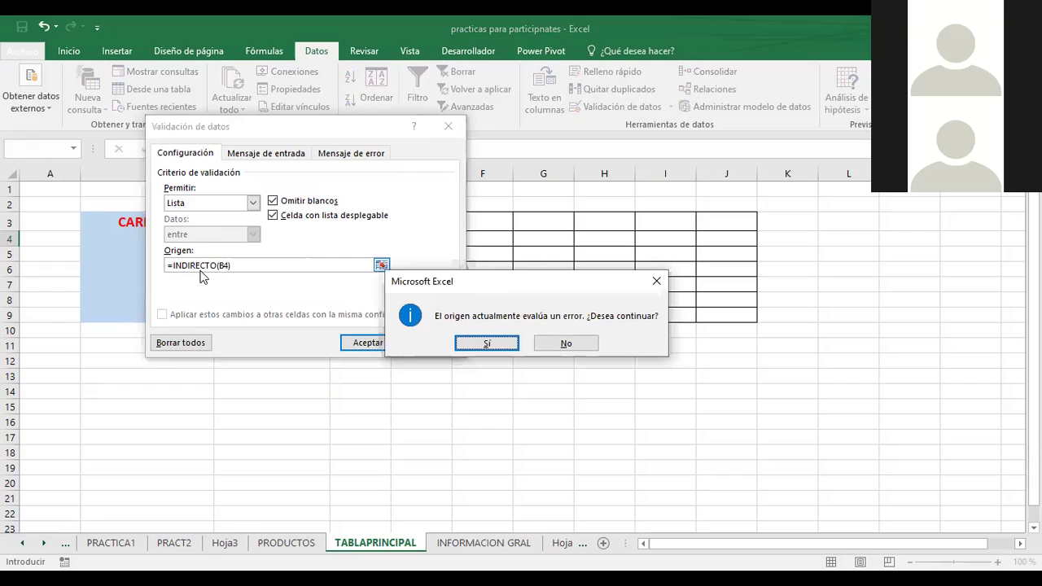
click(486, 343)
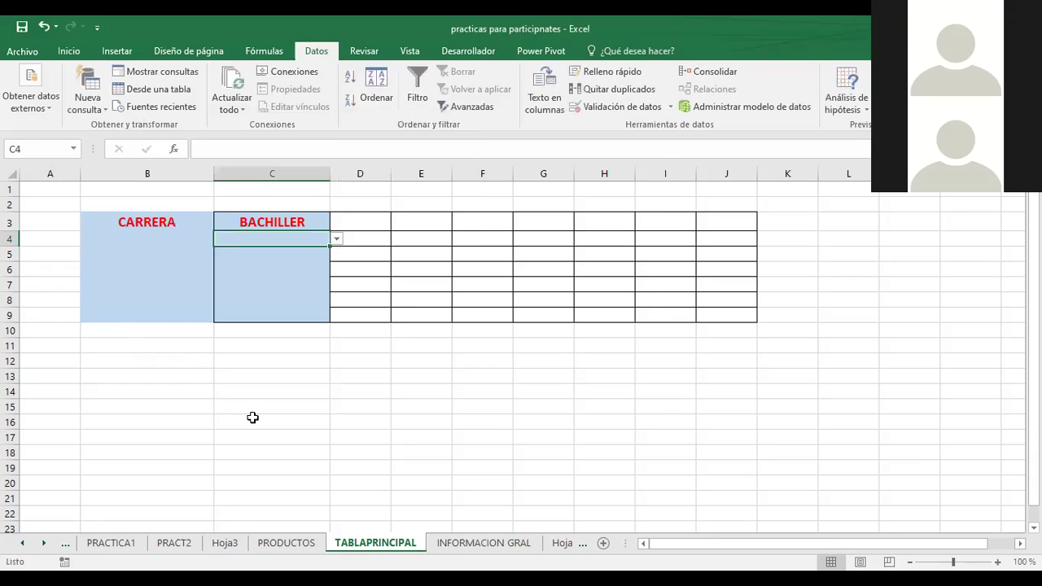
Step: Test the dependent lists: choose EDUCACION in B4 and pick a person's name in C4
click(158, 237)
click(220, 238)
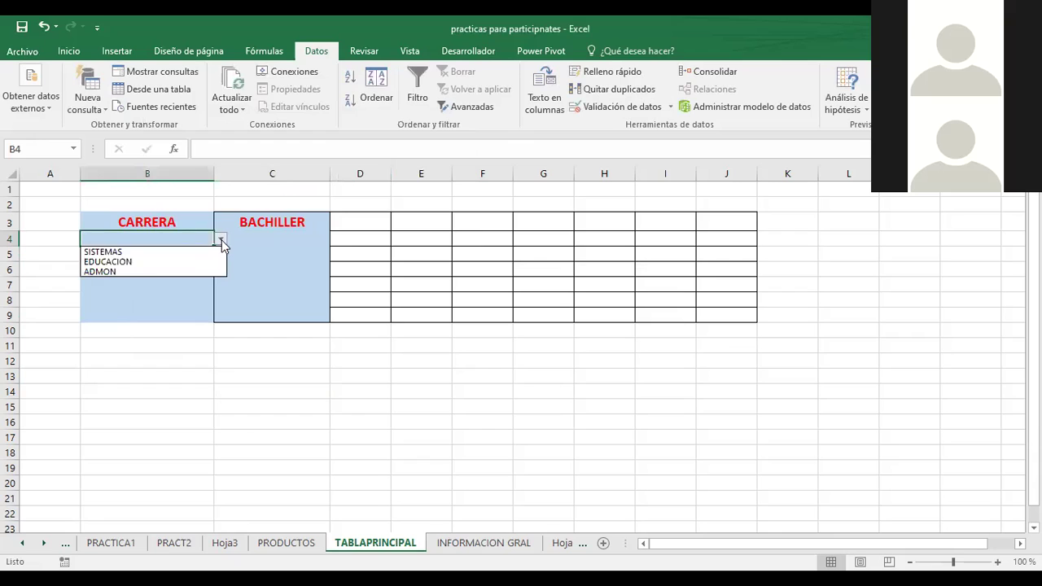
click(120, 263)
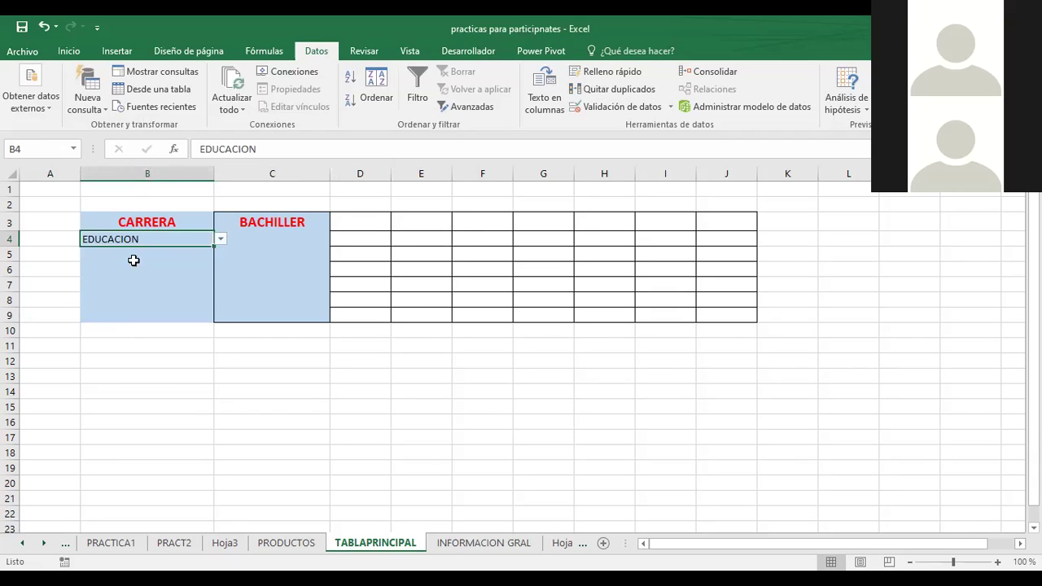
click(295, 237)
click(336, 238)
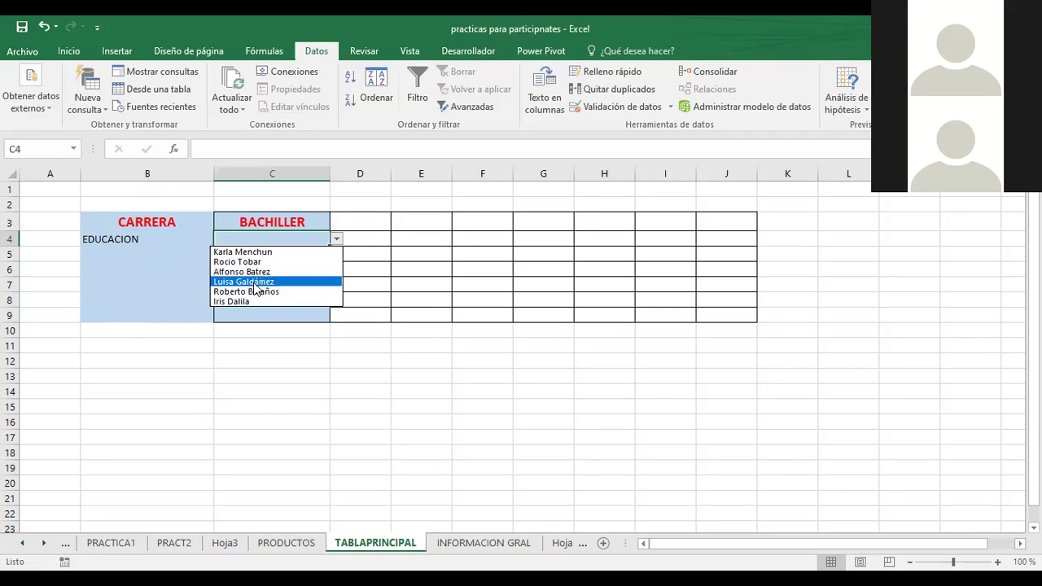
click(292, 285)
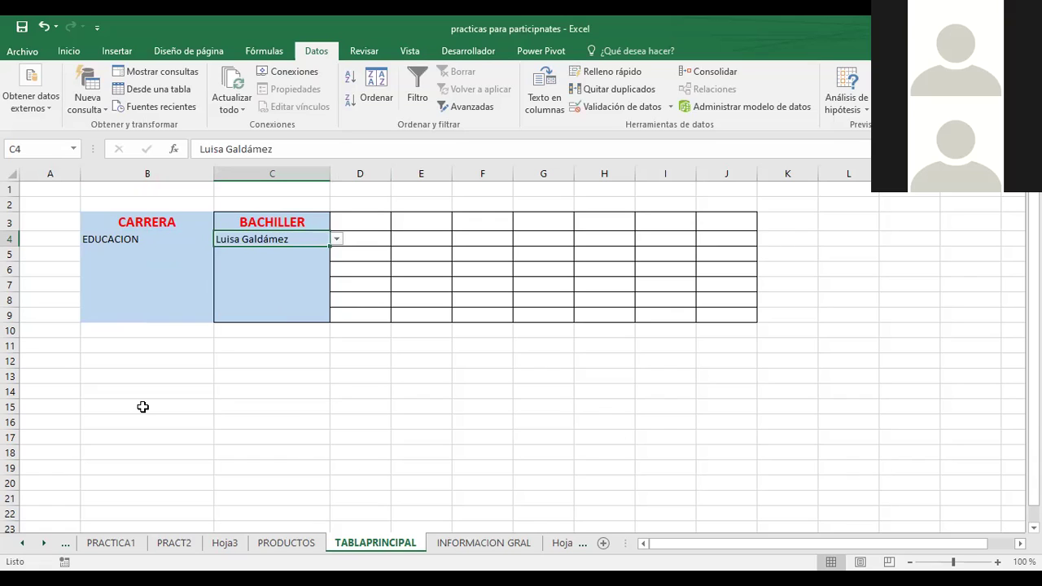
Step: Review the B4 and C4 entries, move to D4, and go to the INFORMACION GRAL sheet
click(110, 244)
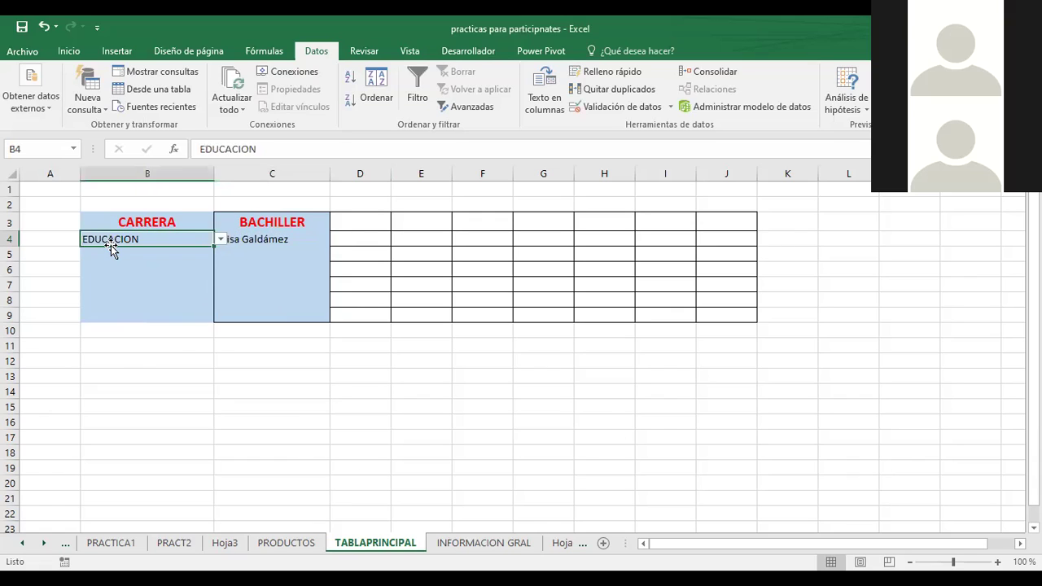
click(244, 237)
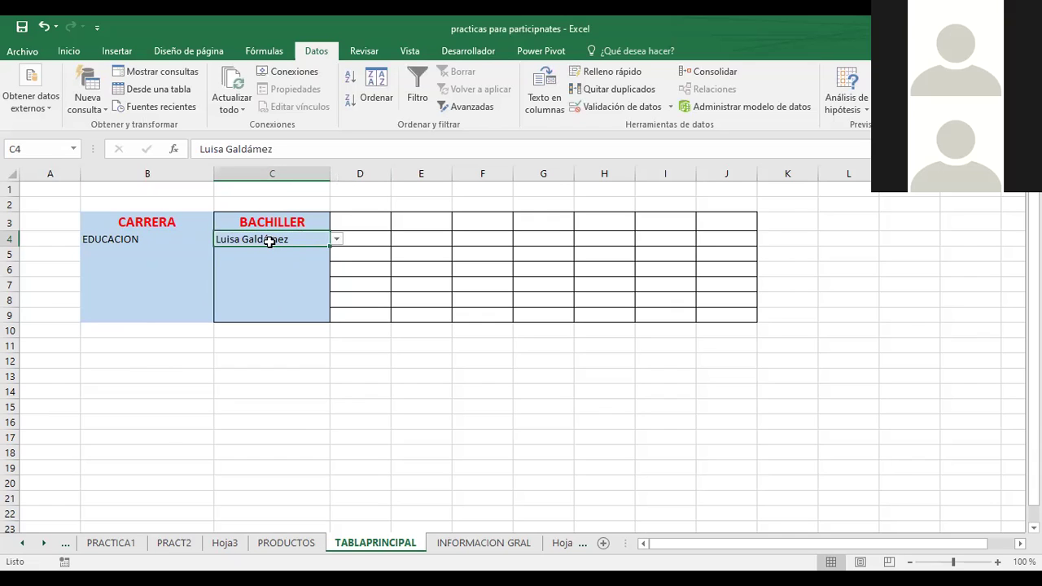
click(370, 236)
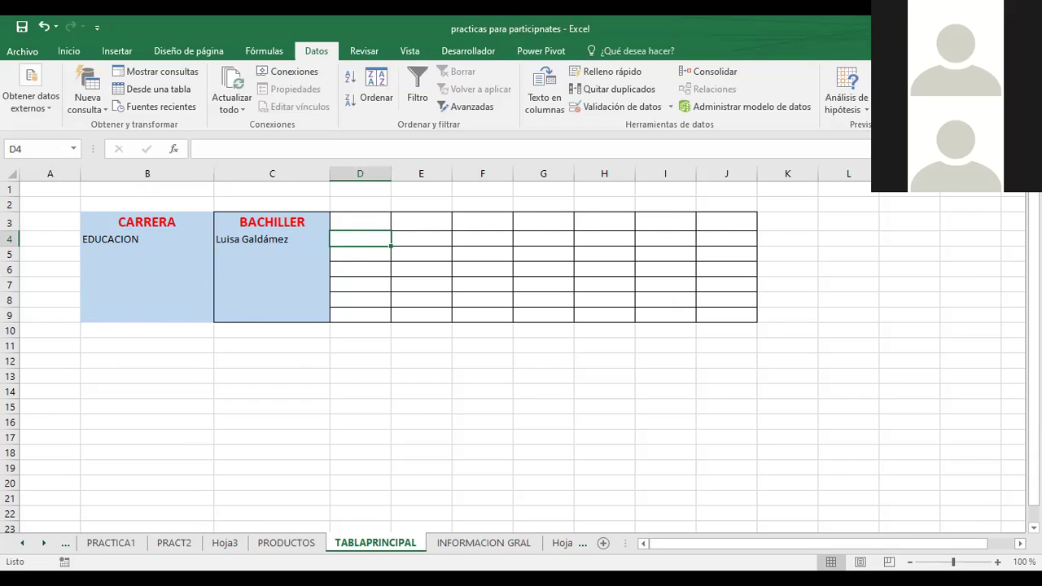
click(478, 547)
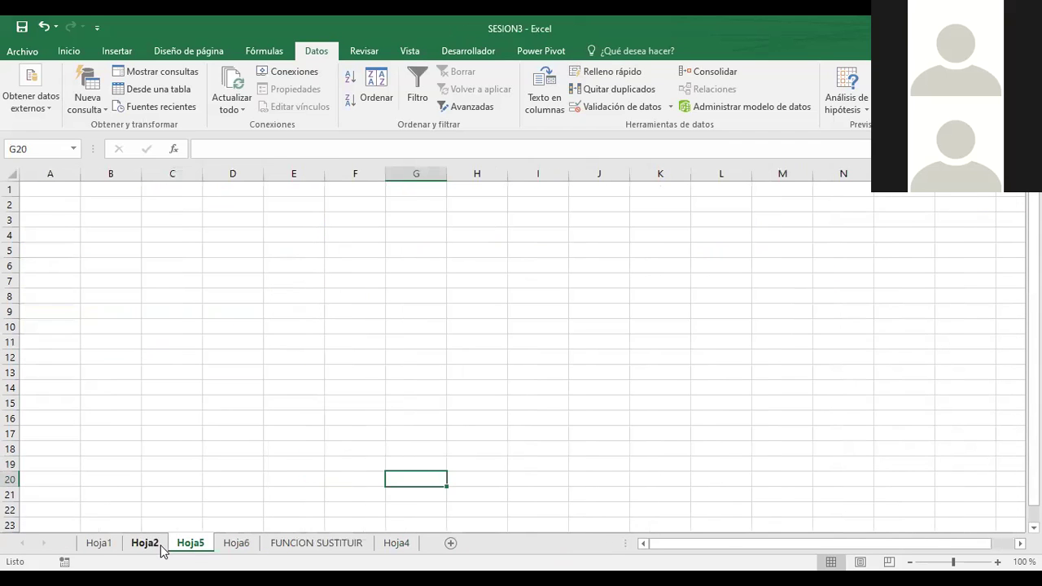
Step: Show SESION3's Hoja1 sheet and select B3 to inspect its SUSTITUIR formula
click(102, 545)
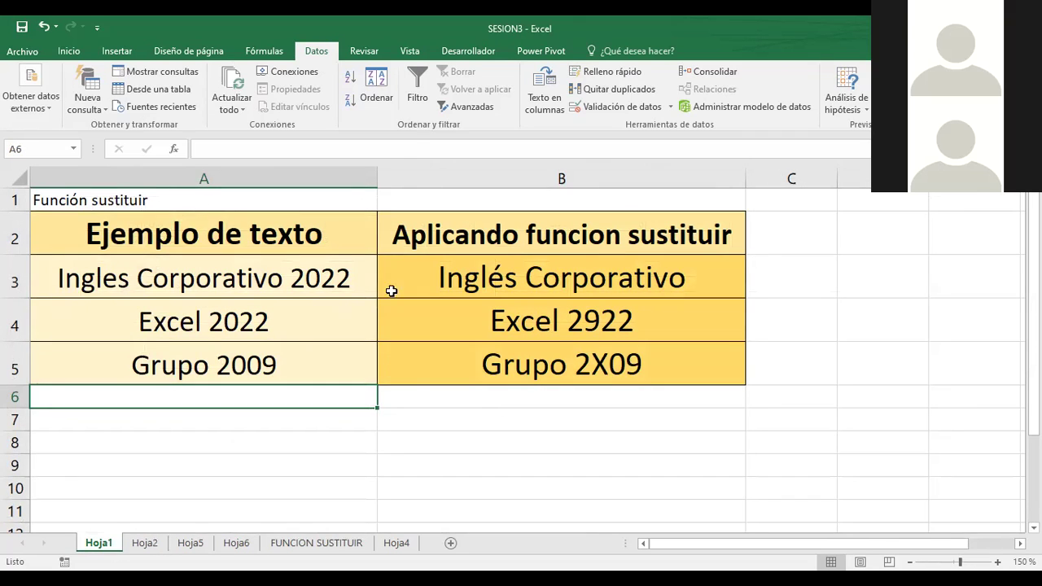
click(464, 278)
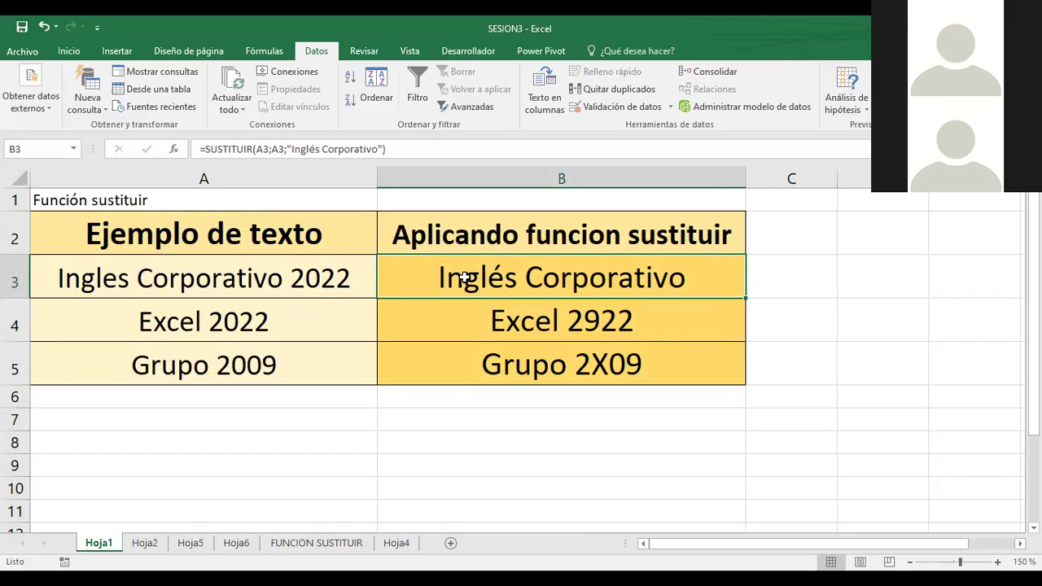
Step: Clear B3 and start a SUSTITUIR formula with A3 as its Texto argument
key(Delete)
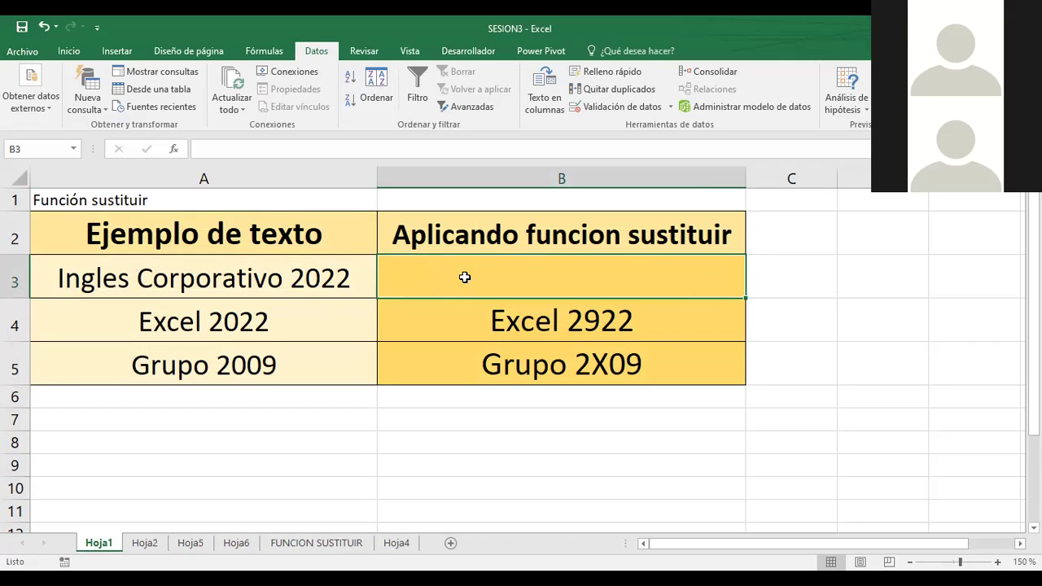
text(=SUS)
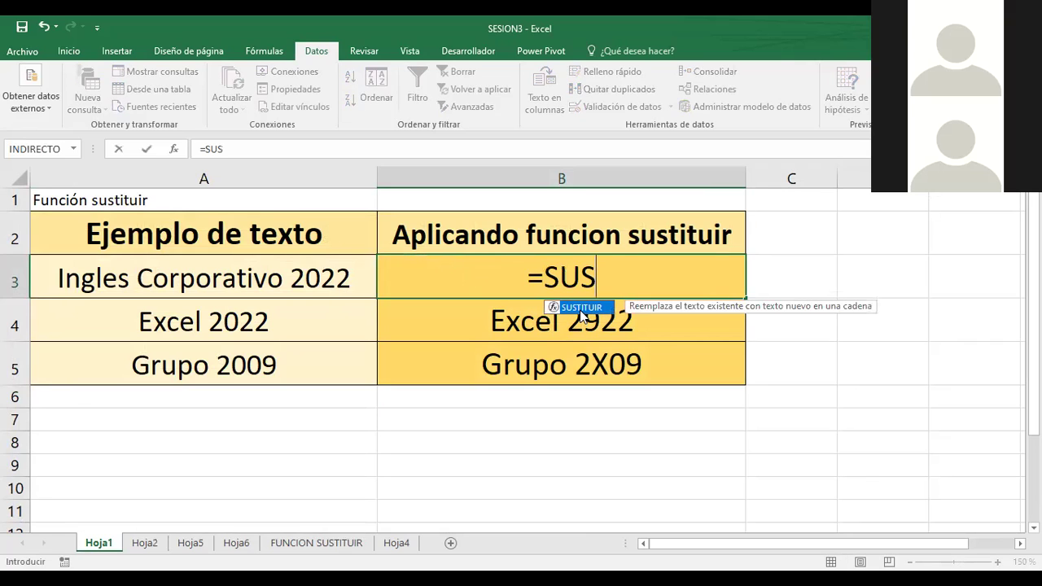
key(Tab)
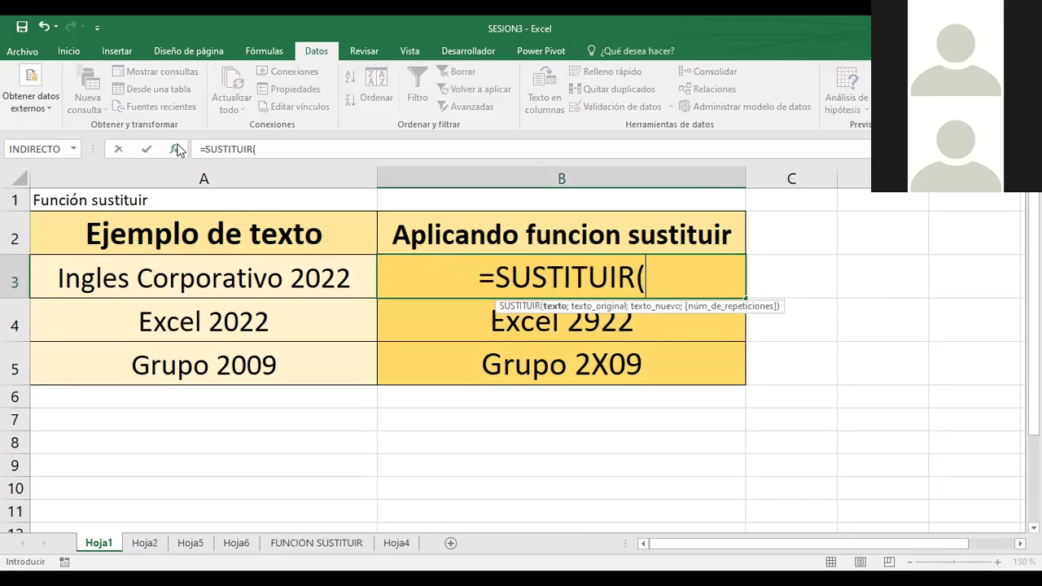
click(176, 149)
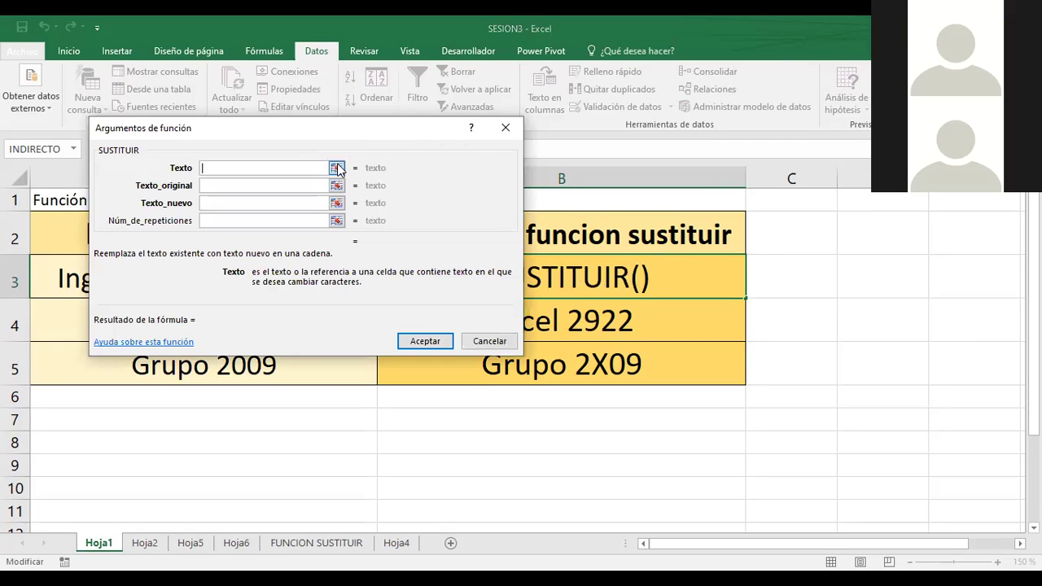
click(337, 168)
drag(190, 130, 521, 152)
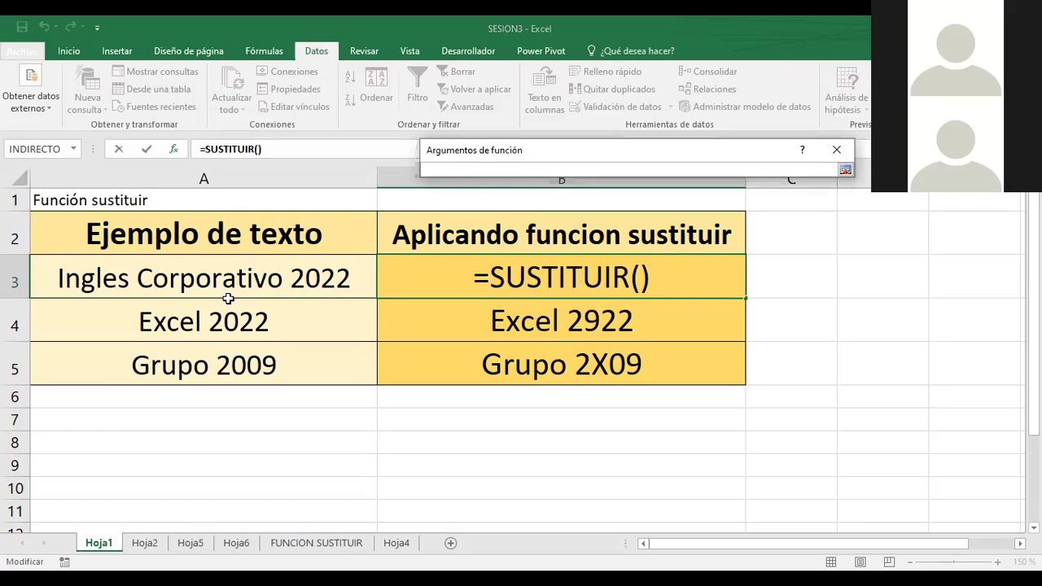
click(210, 272)
click(845, 171)
Step: Set Texto_original to A3 and Texto_nuevo to HOLa, entering =SUSTITUIR(A3;A3;"HOLa") in B3
click(552, 208)
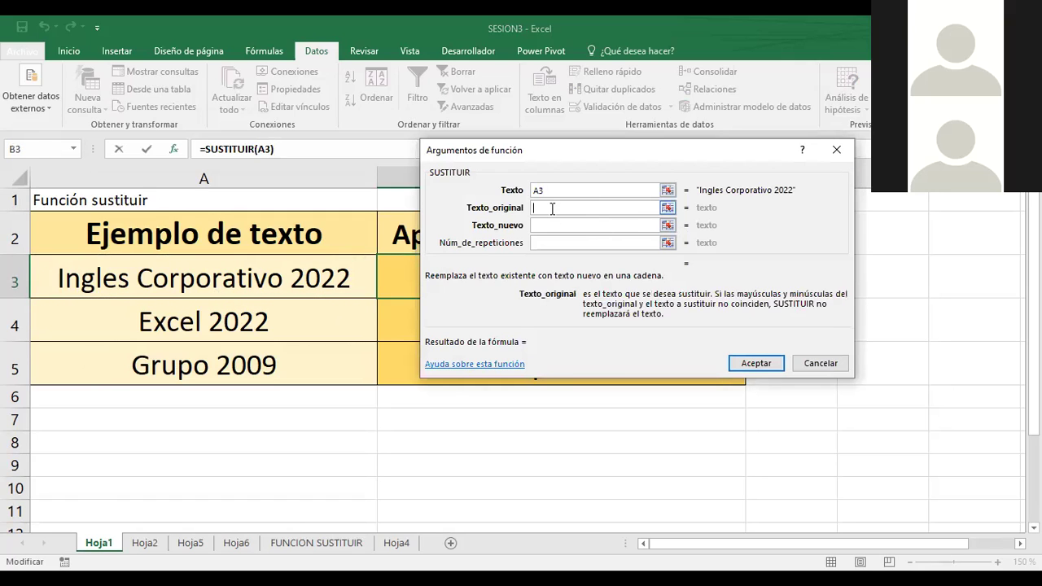
click(669, 208)
click(224, 278)
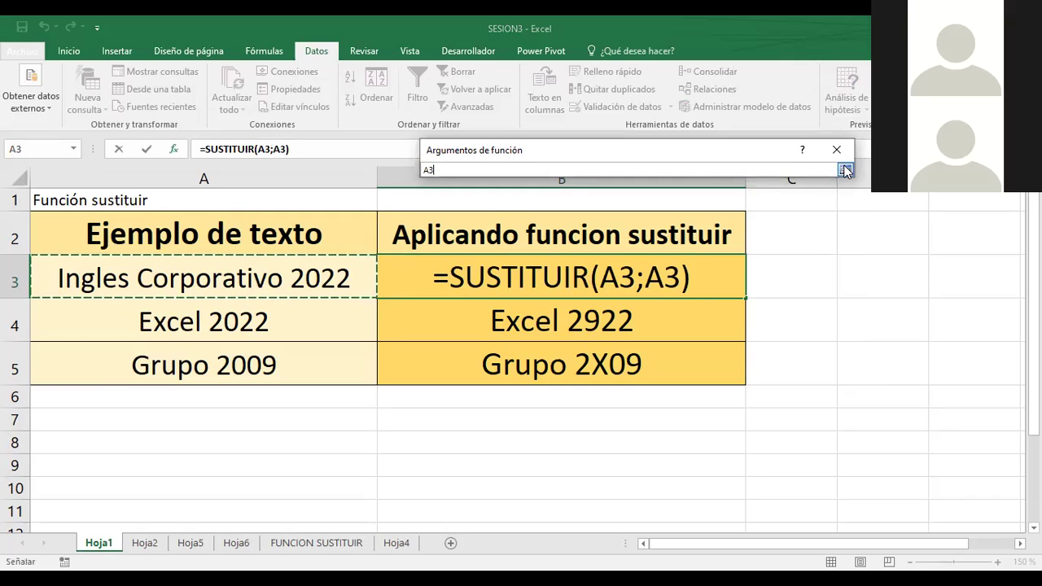
click(845, 170)
click(564, 228)
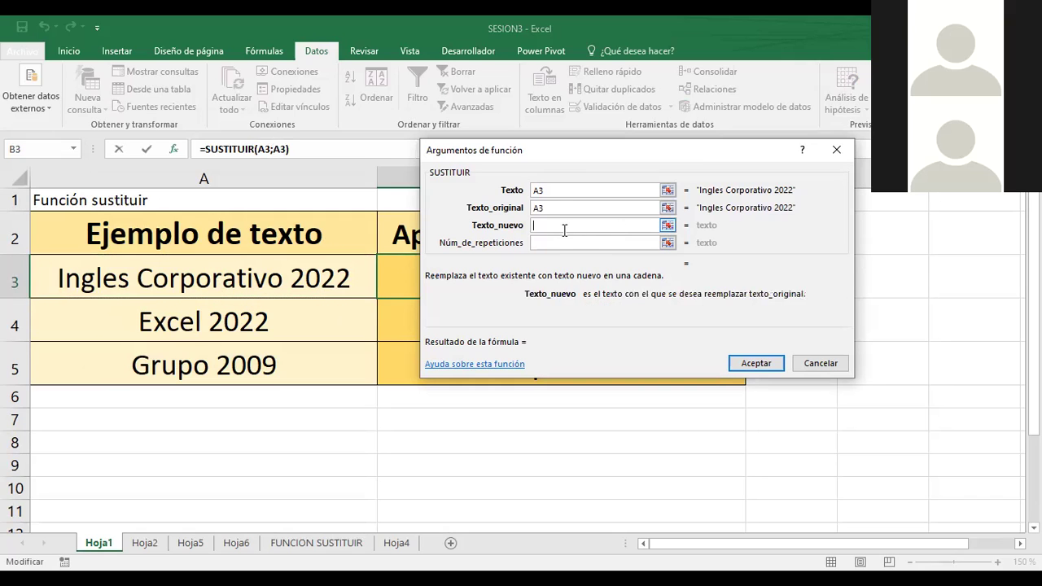
text(HOL)
text(a)
click(757, 364)
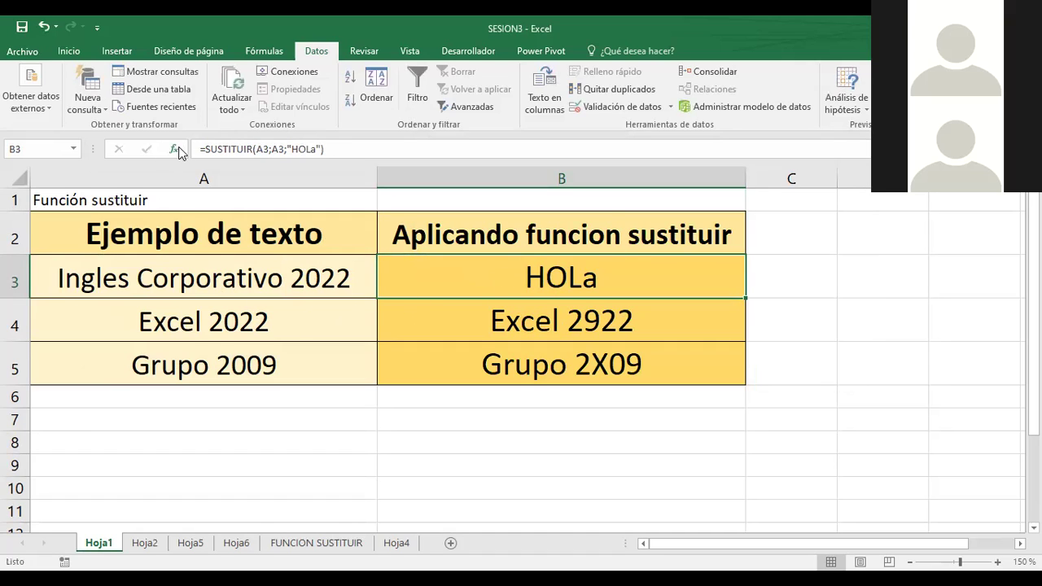
key(Delete)
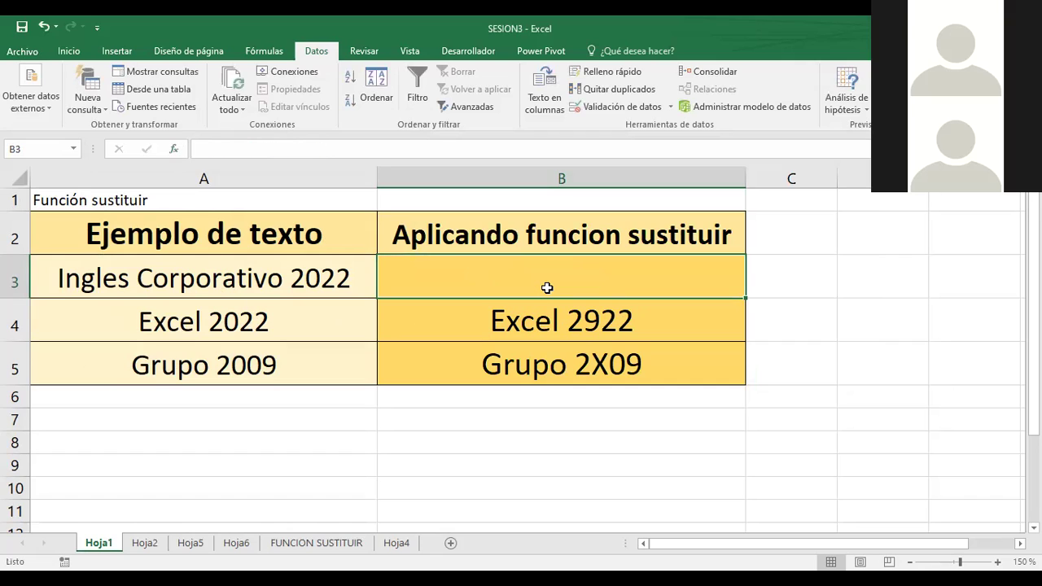
text(=)
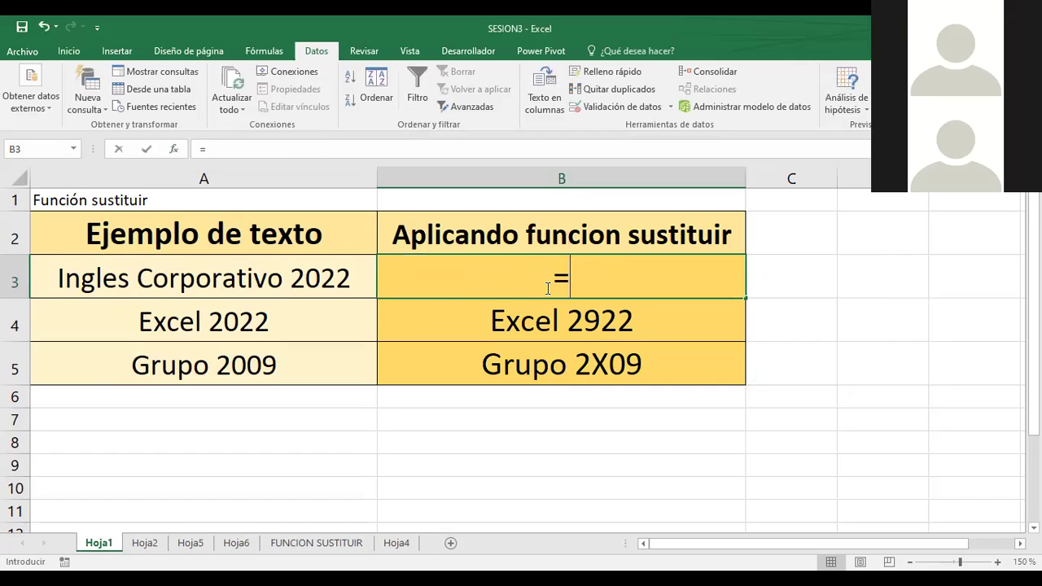
text(hola)
key(BackSpace)
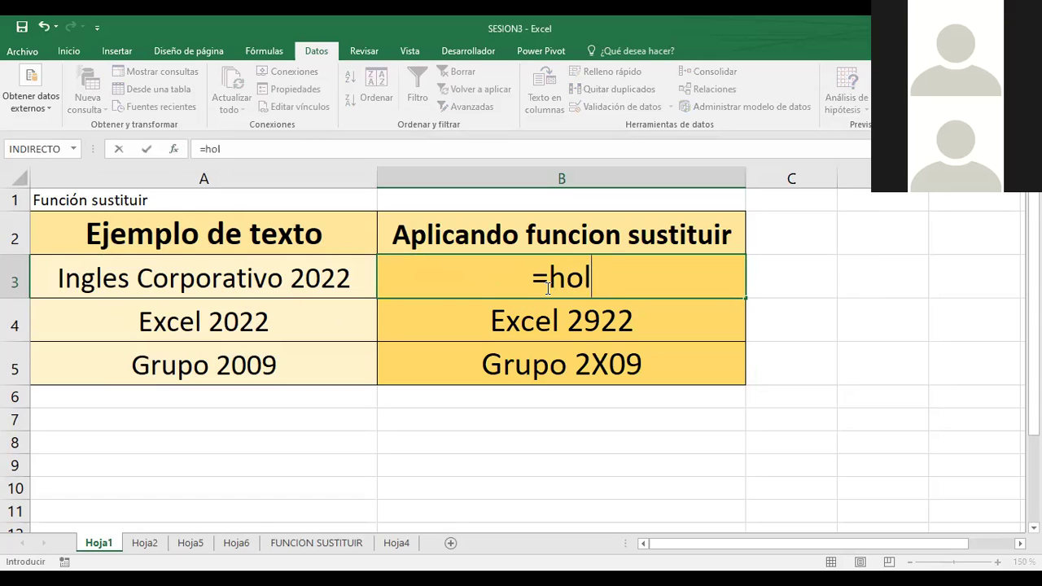
key(BackSpace)
key(BackSpace)
key(BackSpace)
text(sus)
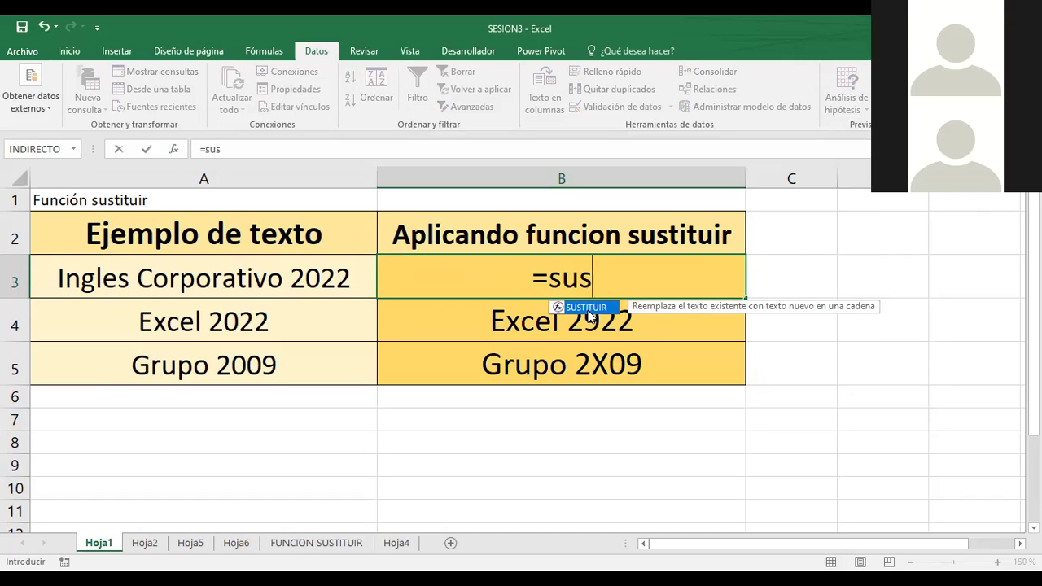
key(Tab)
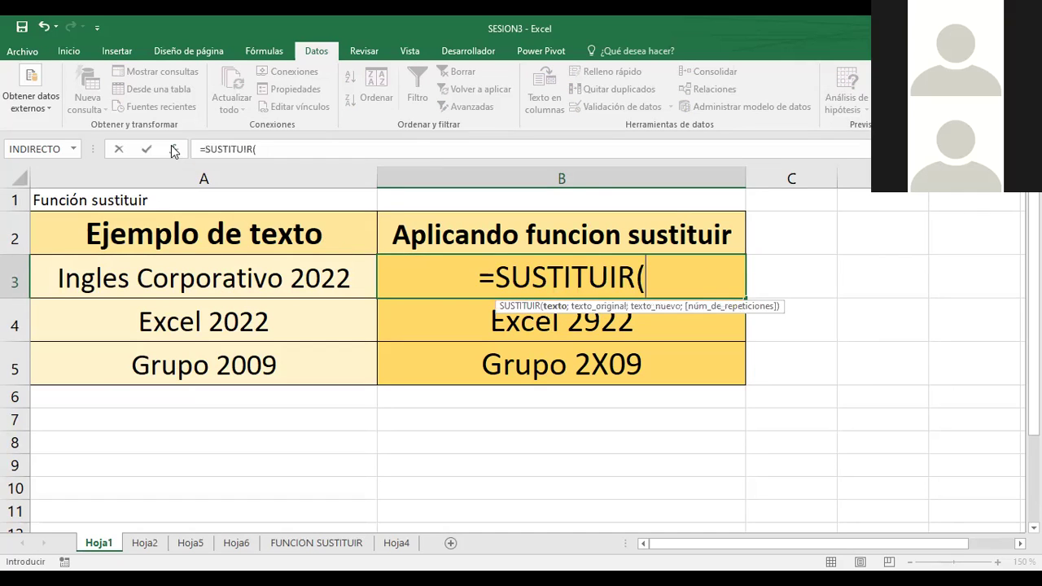
click(173, 150)
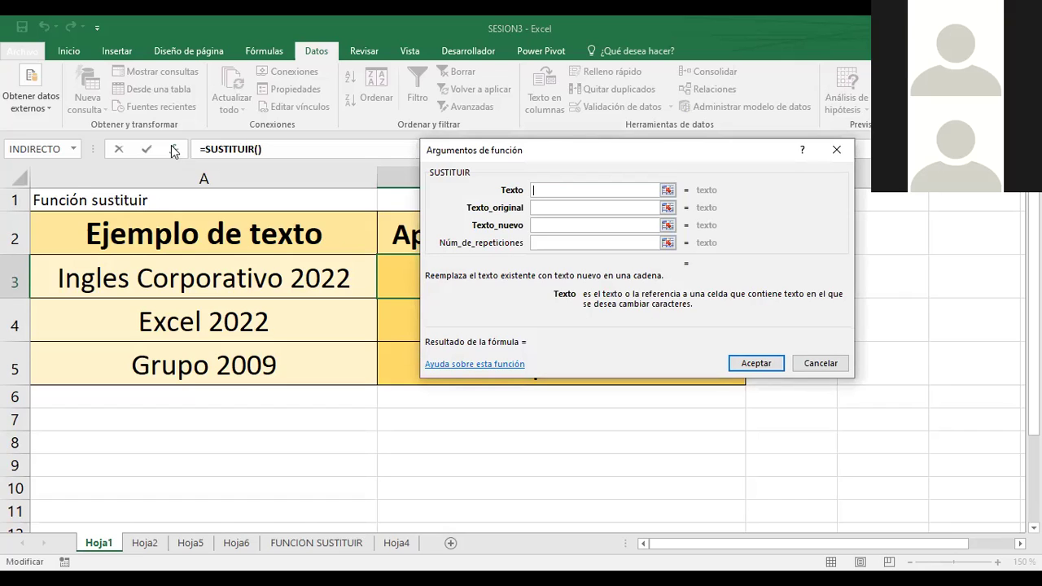
click(572, 242)
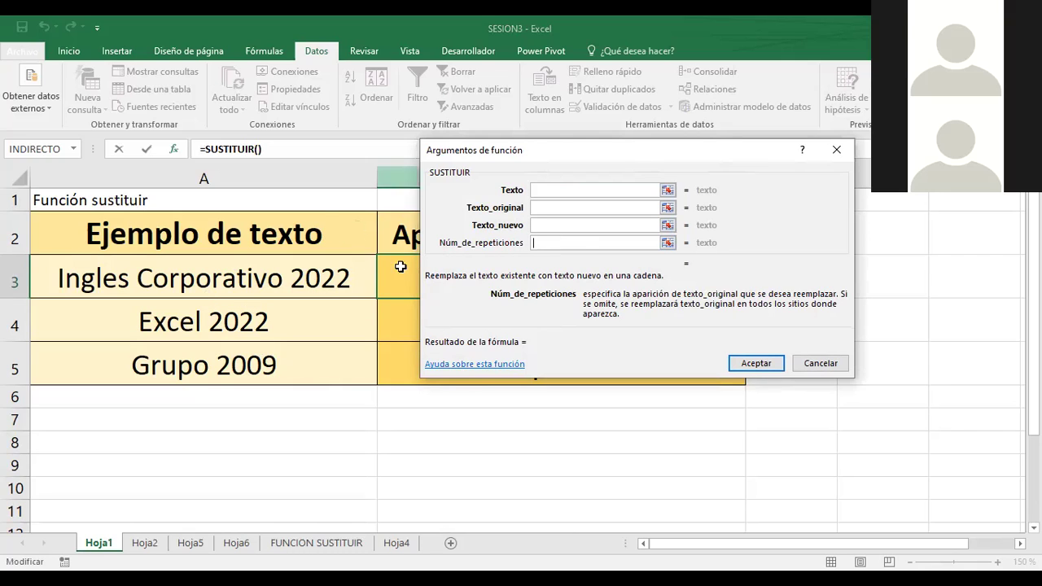
click(820, 364)
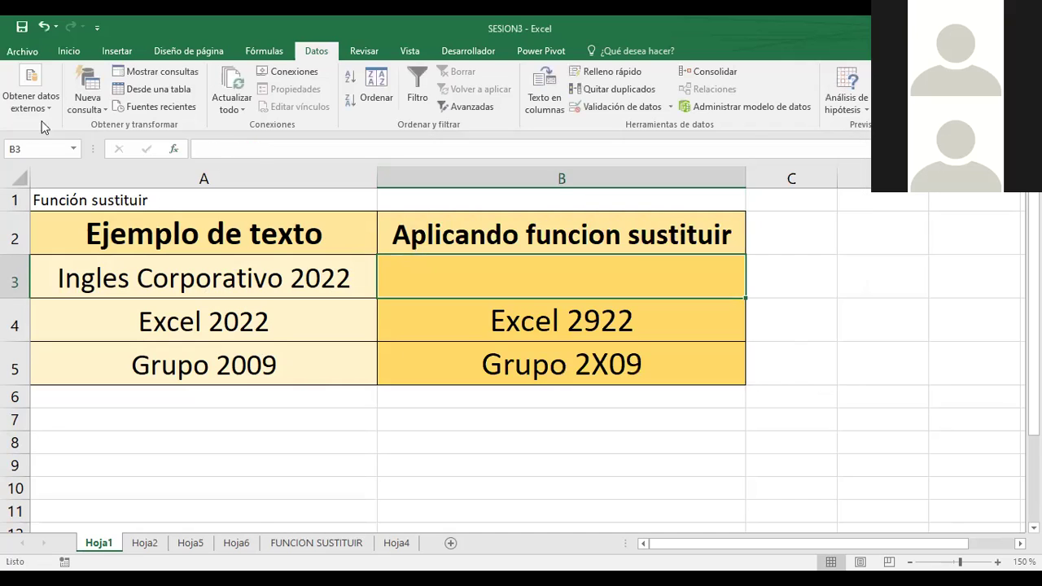
Step: Restore and commit =SUSTITUIR(A3;A3;"Inglés Corporativo") in B3, undoing a trial argument deletion
click(42, 27)
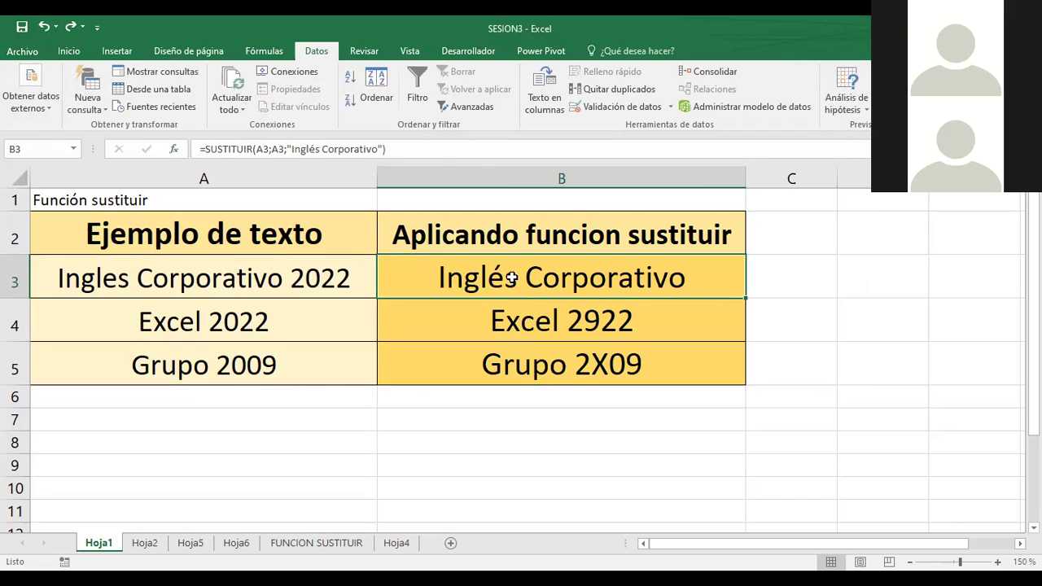
click(283, 149)
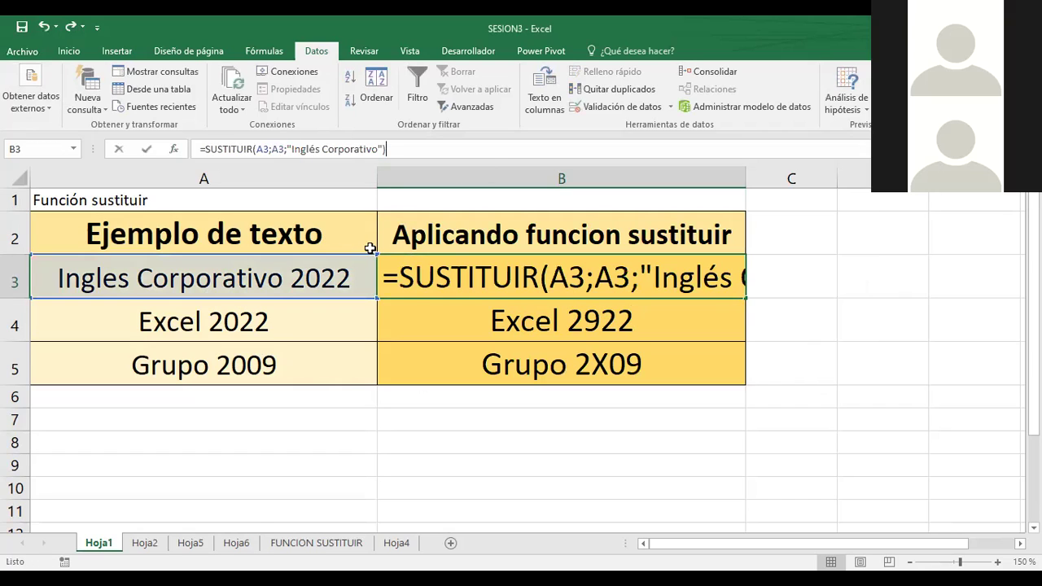
click(284, 149)
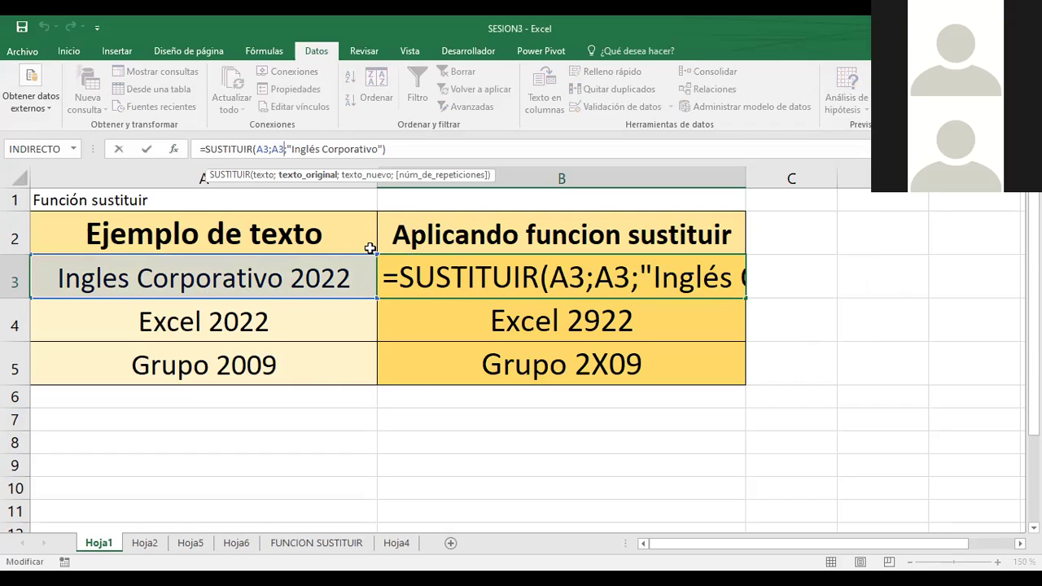
key(Right)
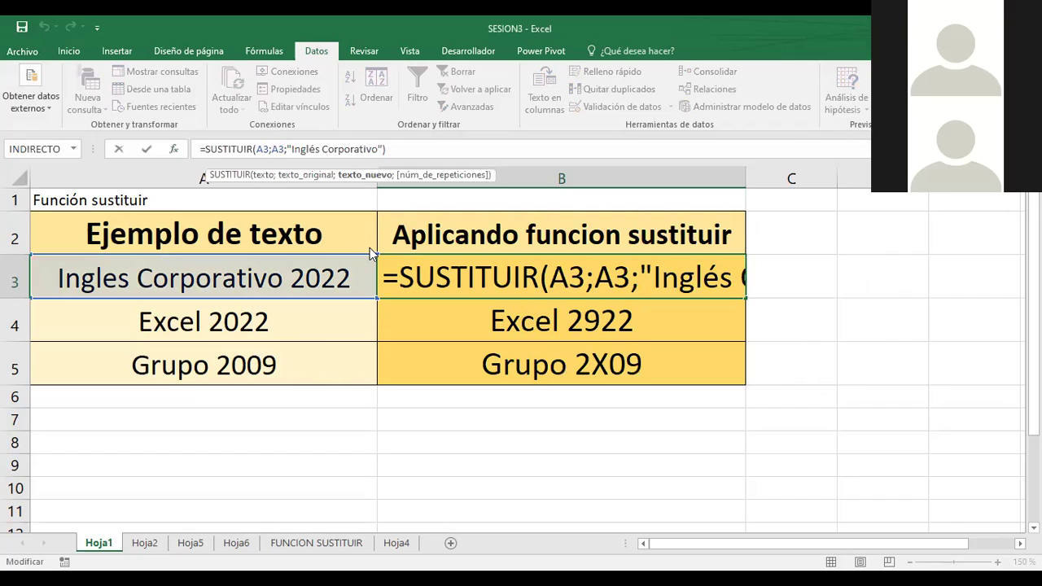
key(BackSpace)
key(BackSpace)
key(BackSpace)
key(Return)
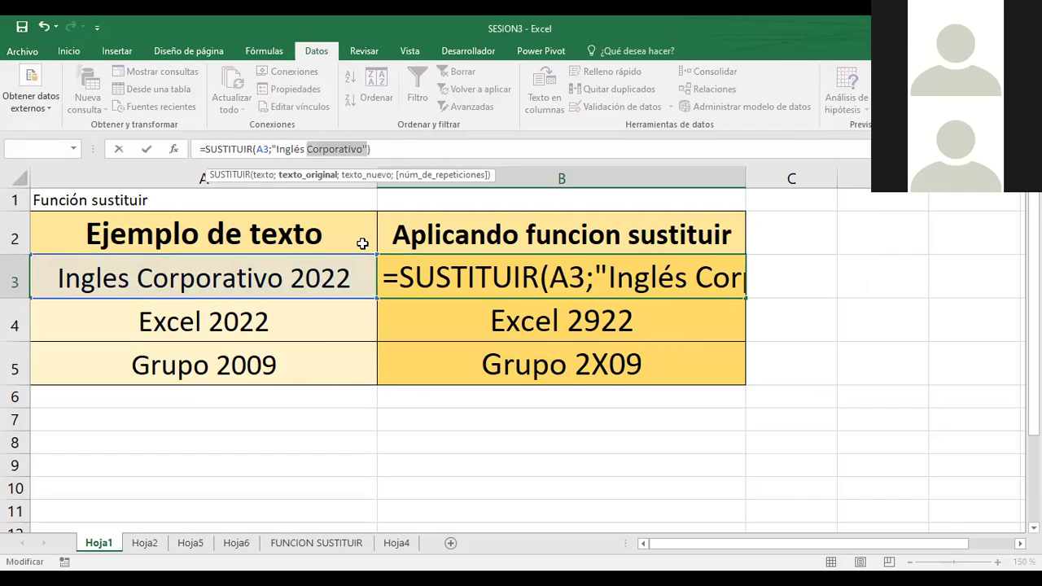
click(41, 25)
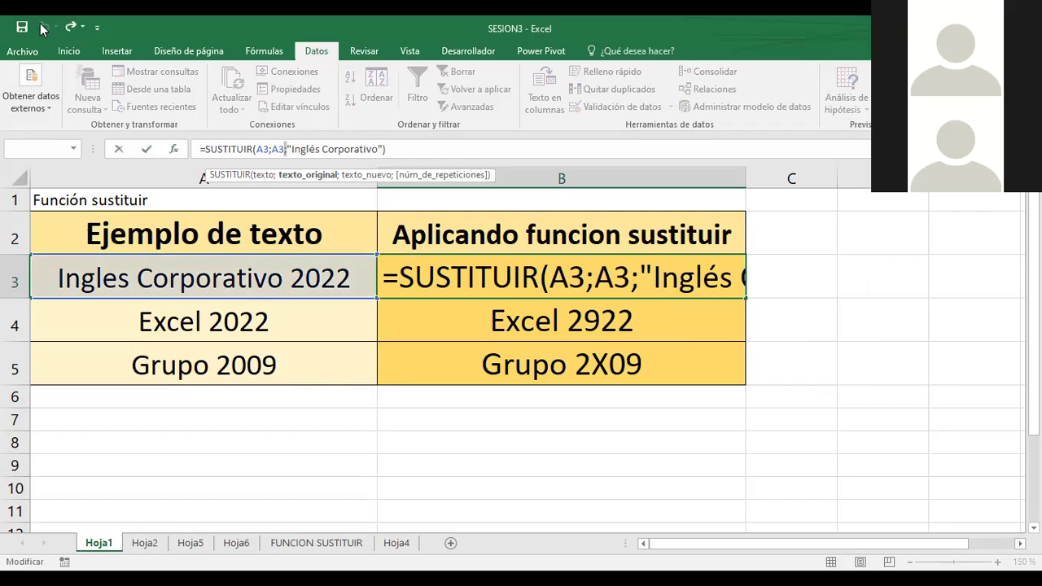
click(575, 324)
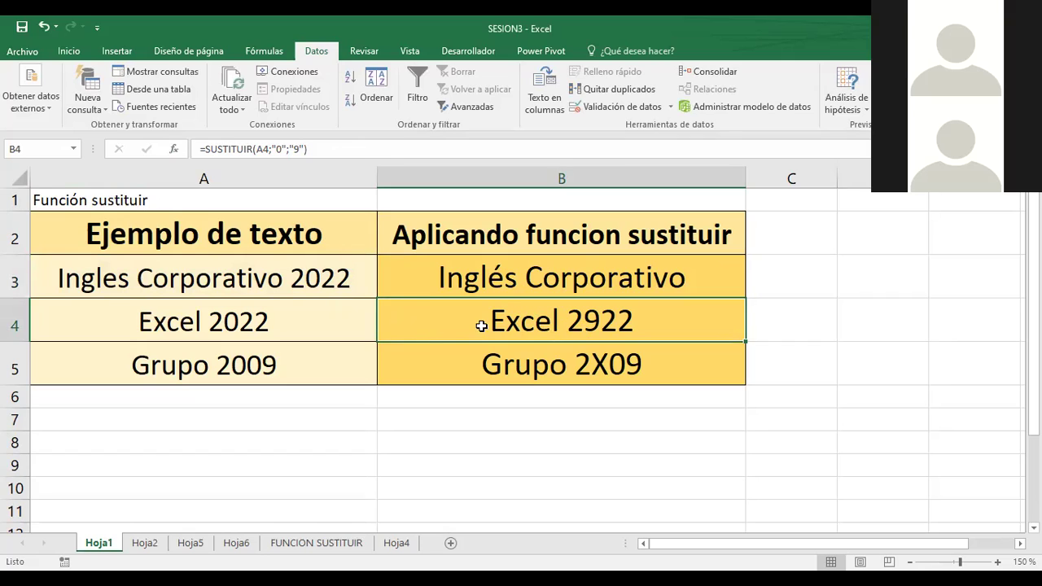
Step: Change A4 to Excel 200022 and check that B4's SUSTITUIR result becomes Excel 299922
click(187, 322)
click(502, 319)
click(232, 329)
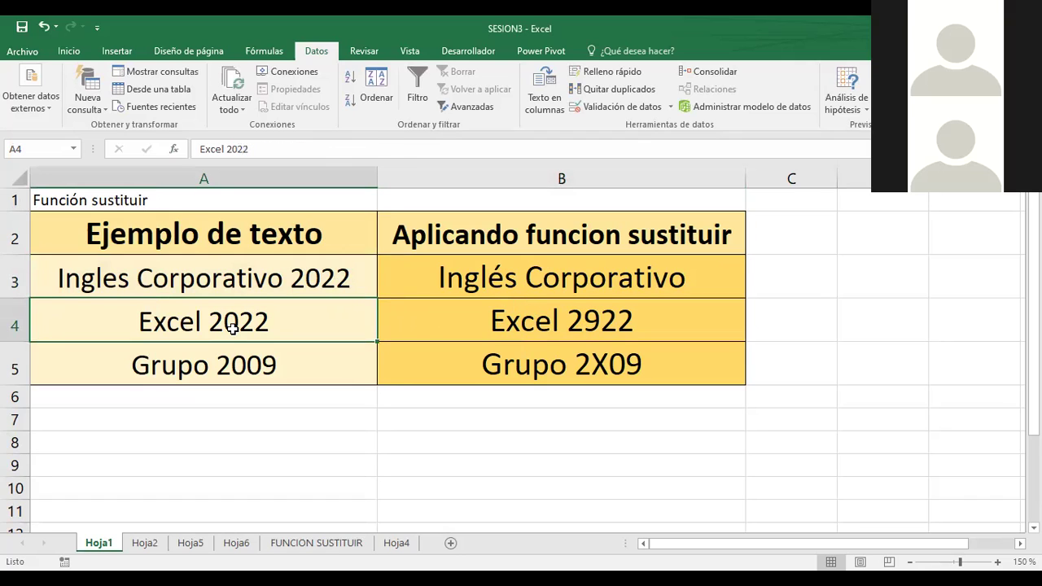
double_click(232, 328)
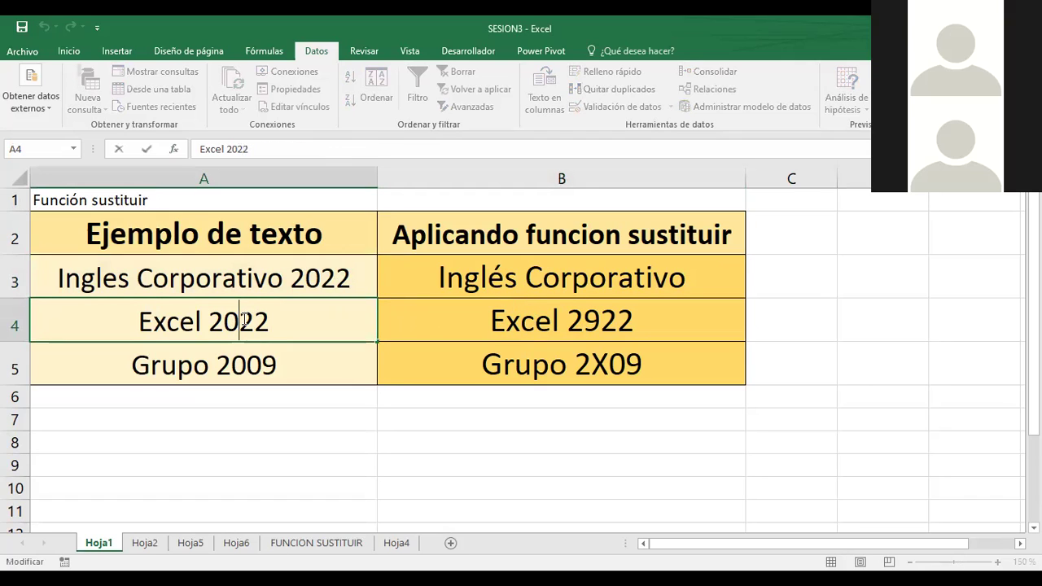
text(00)
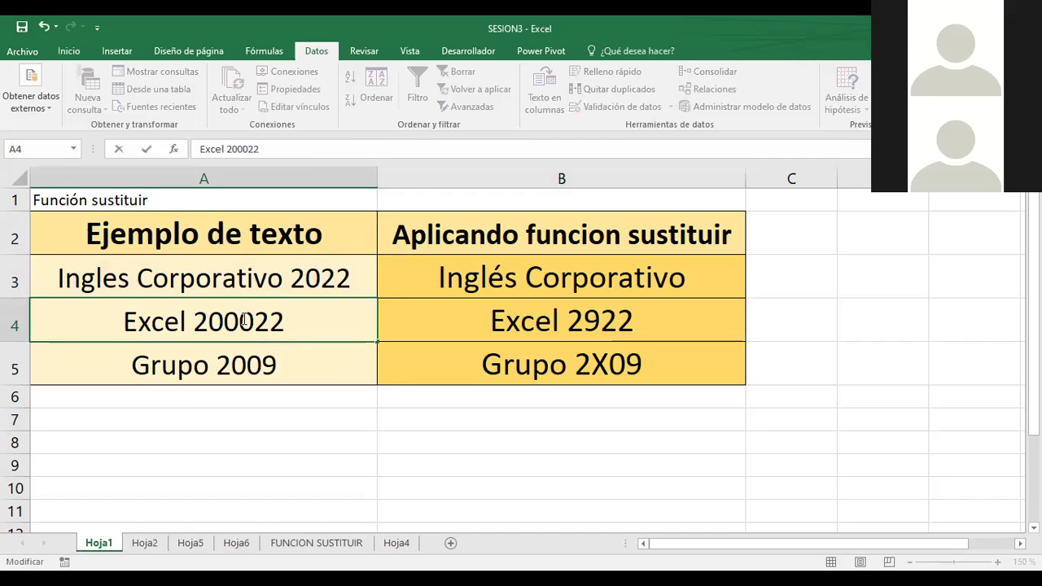
key(Return)
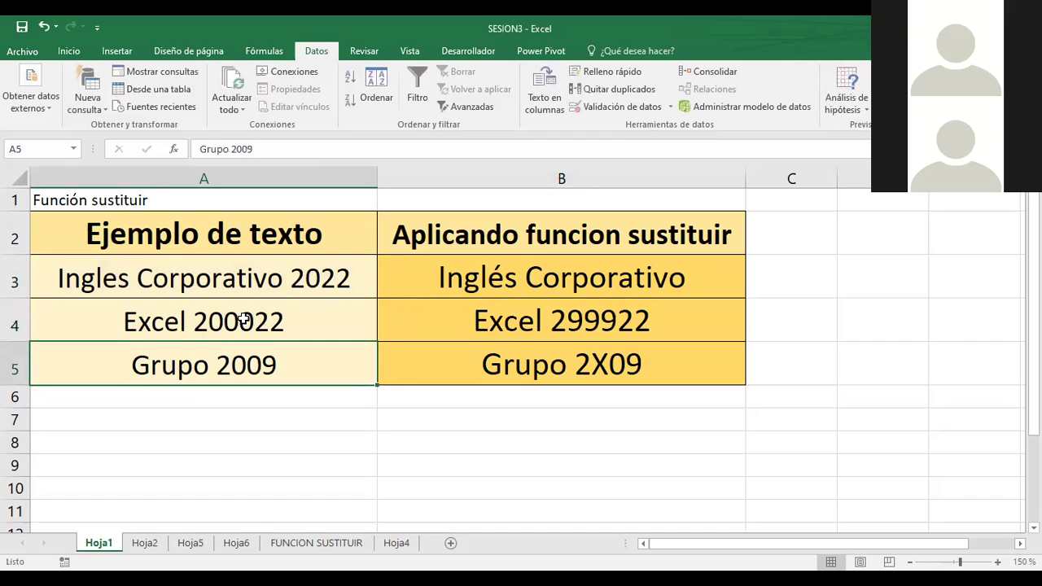
click(550, 313)
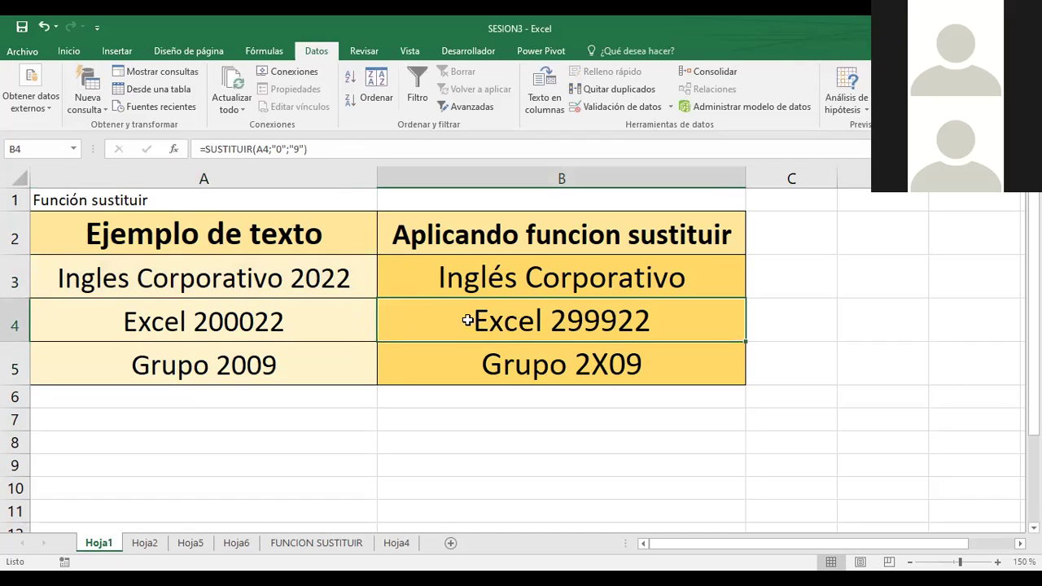
click(299, 150)
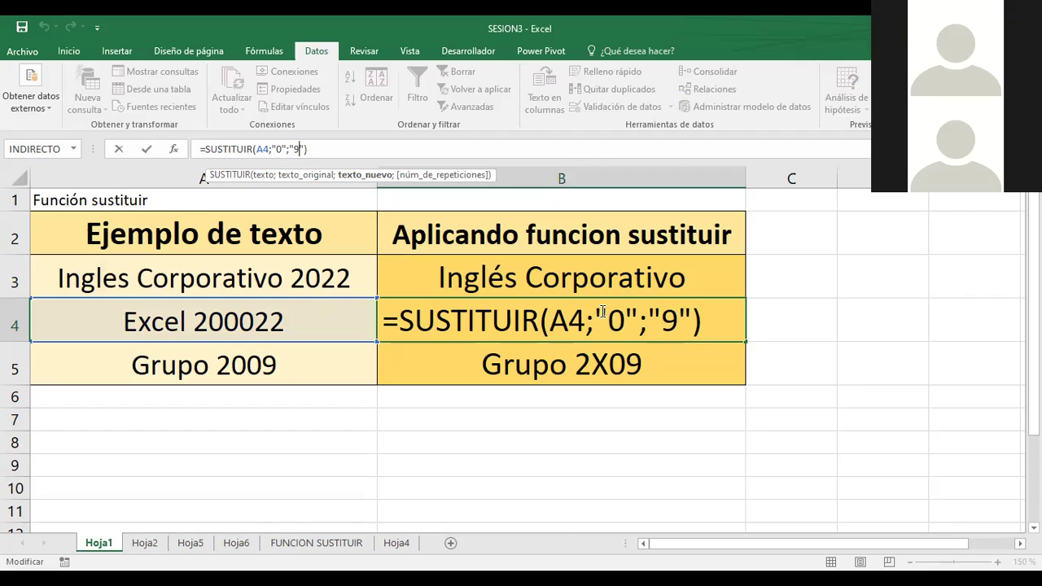
key(ctrl+Return)
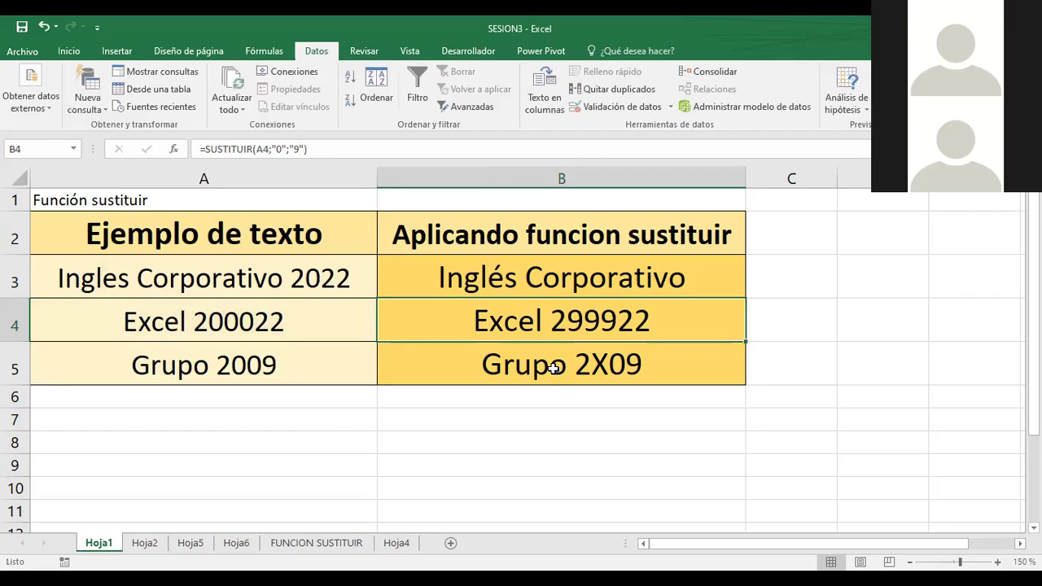
click(553, 368)
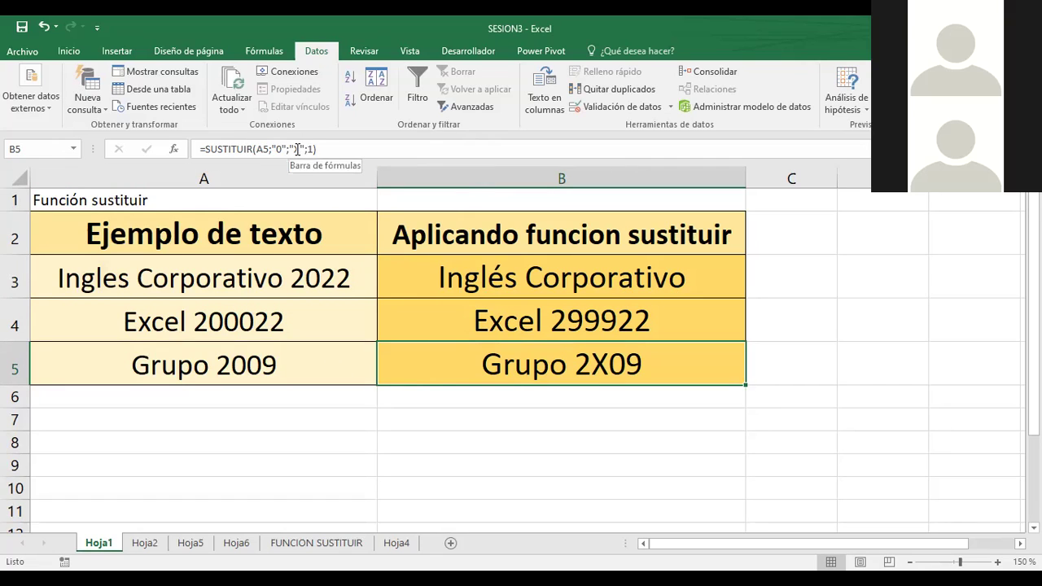
click(312, 149)
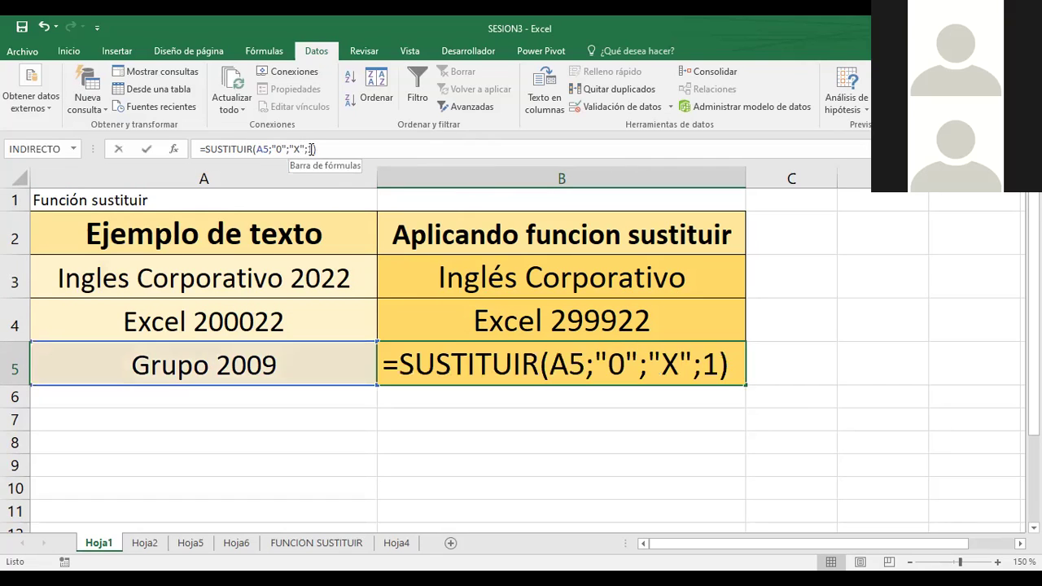
click(333, 196)
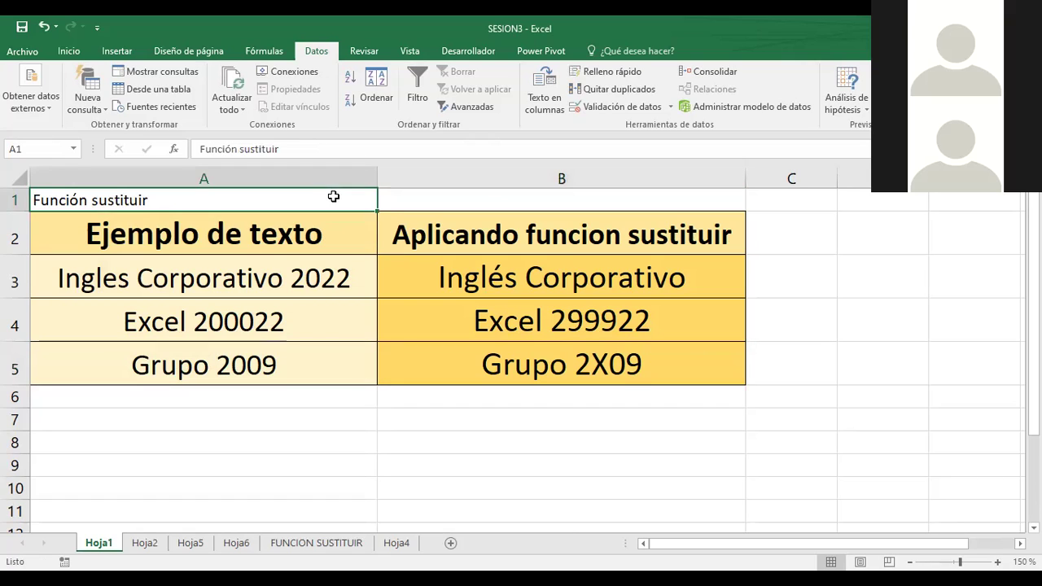
click(310, 149)
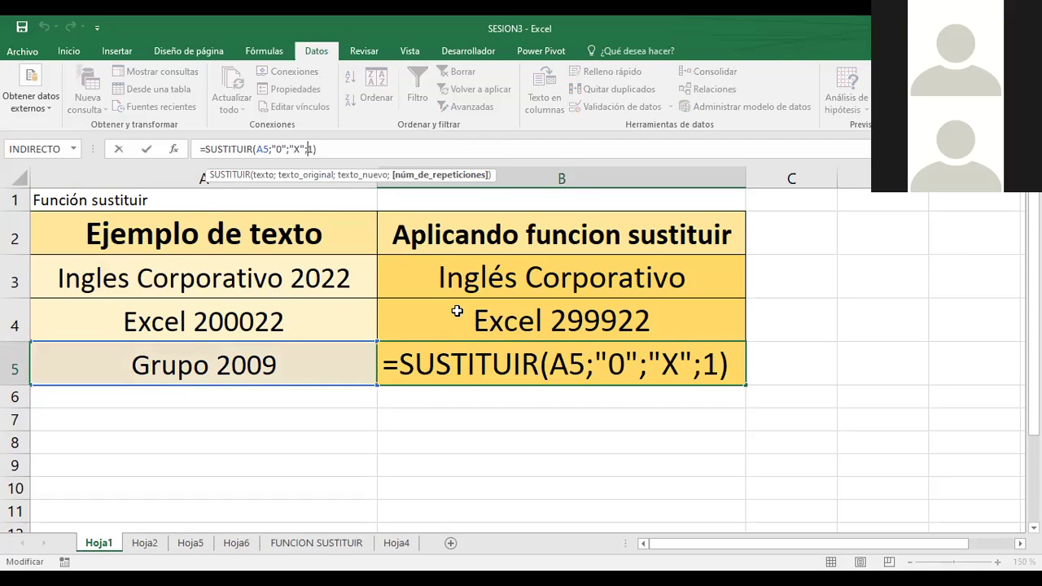
click(688, 367)
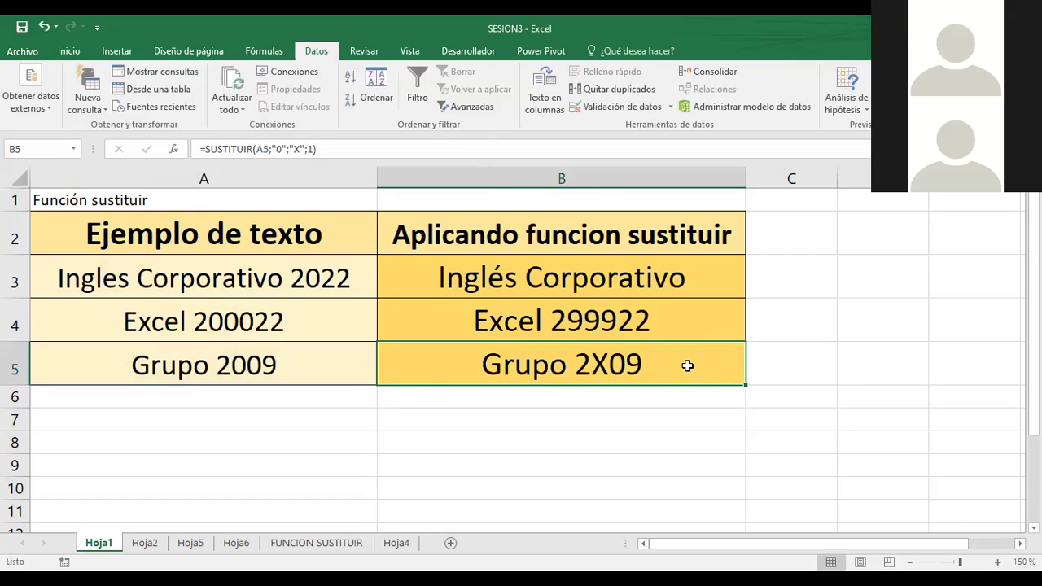
click(228, 372)
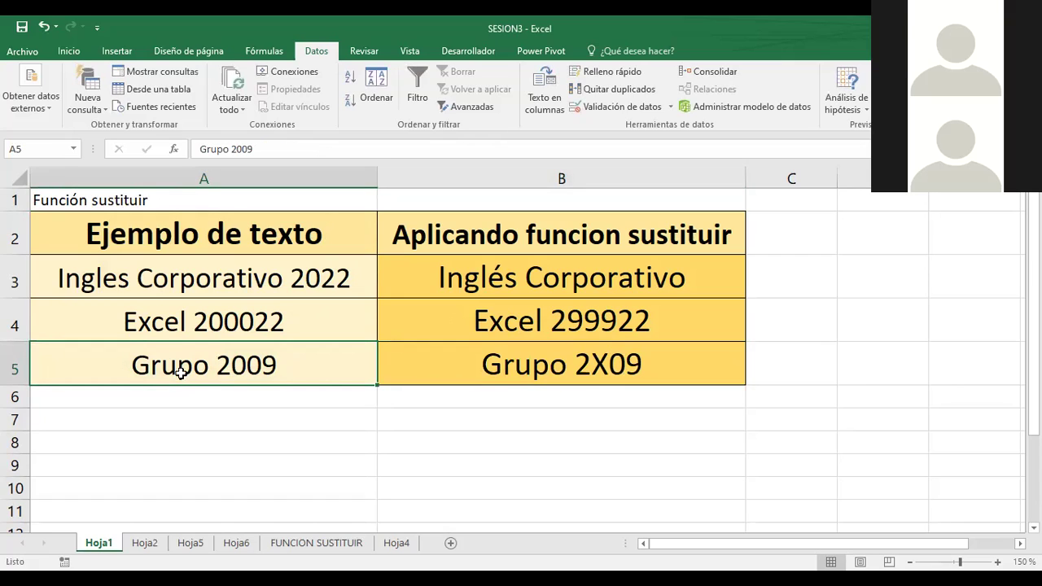
click(573, 371)
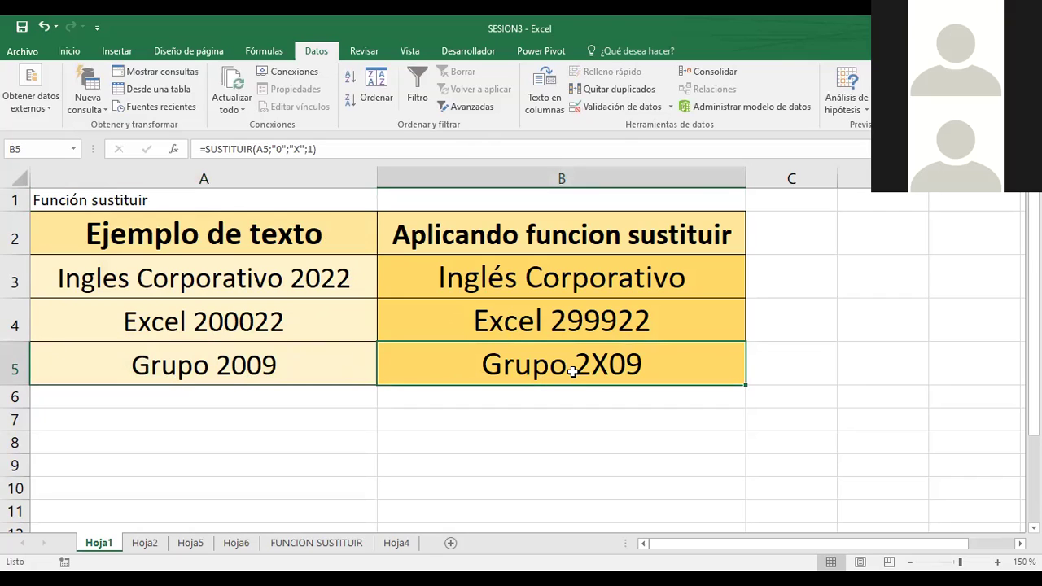
click(204, 355)
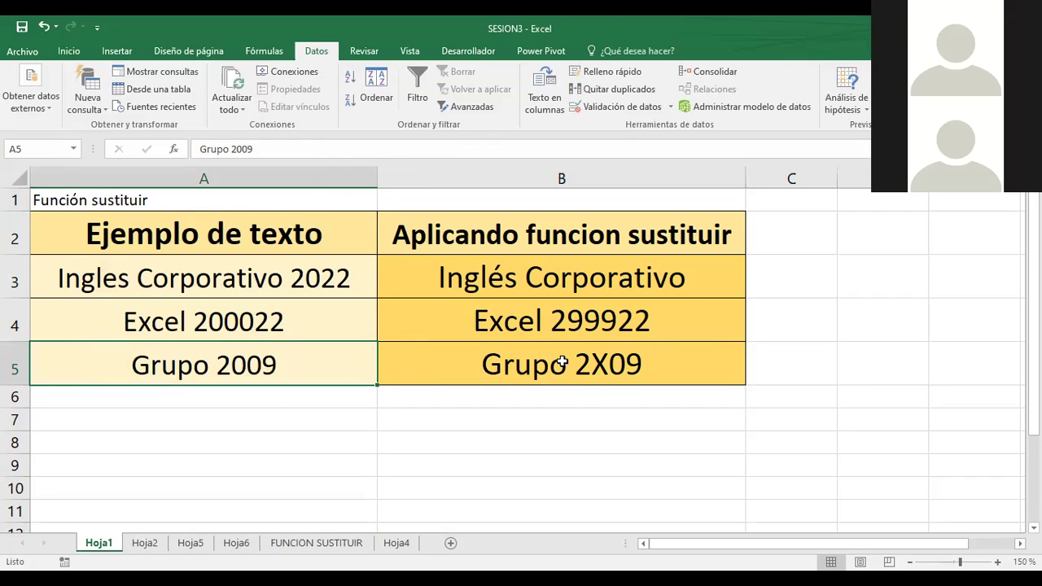
click(562, 364)
click(215, 365)
click(562, 373)
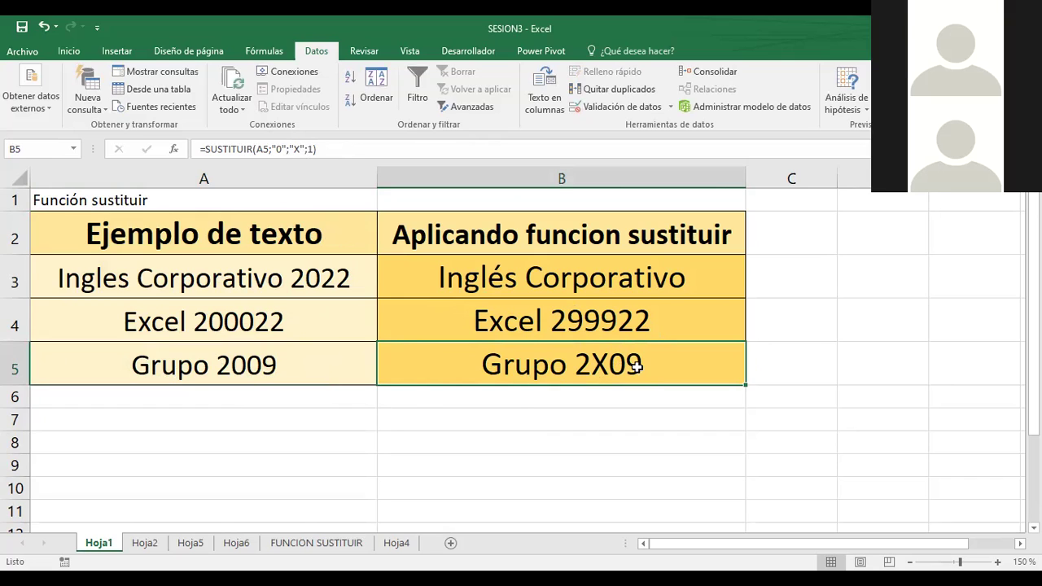
Step: Remove the ;1 instance count from B5's formula so every 0 is replaced, showing Grupo 2XX9
click(311, 149)
text(1)
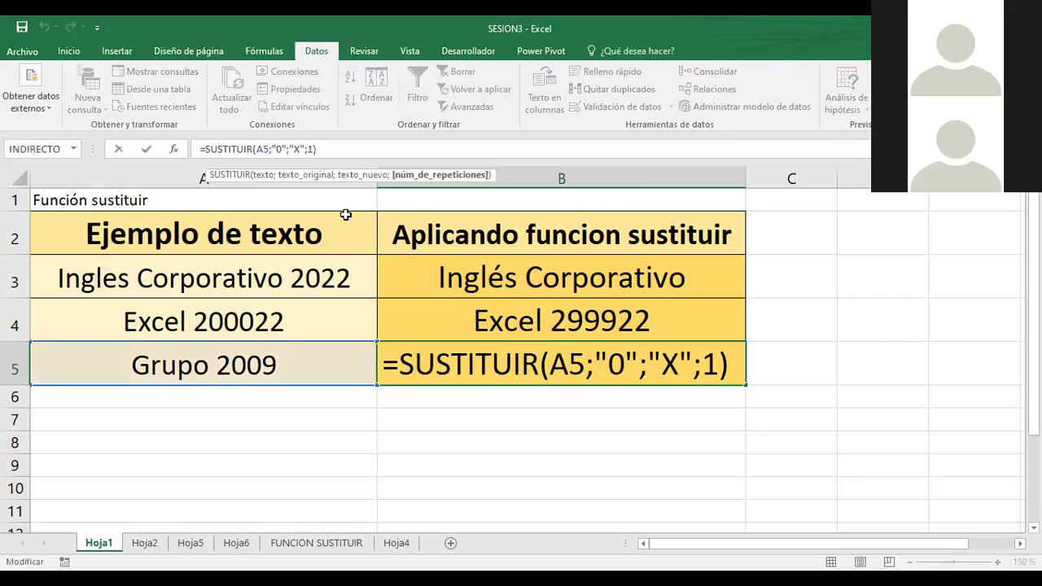
key(BackSpace)
key(BackSpace)
key(Return)
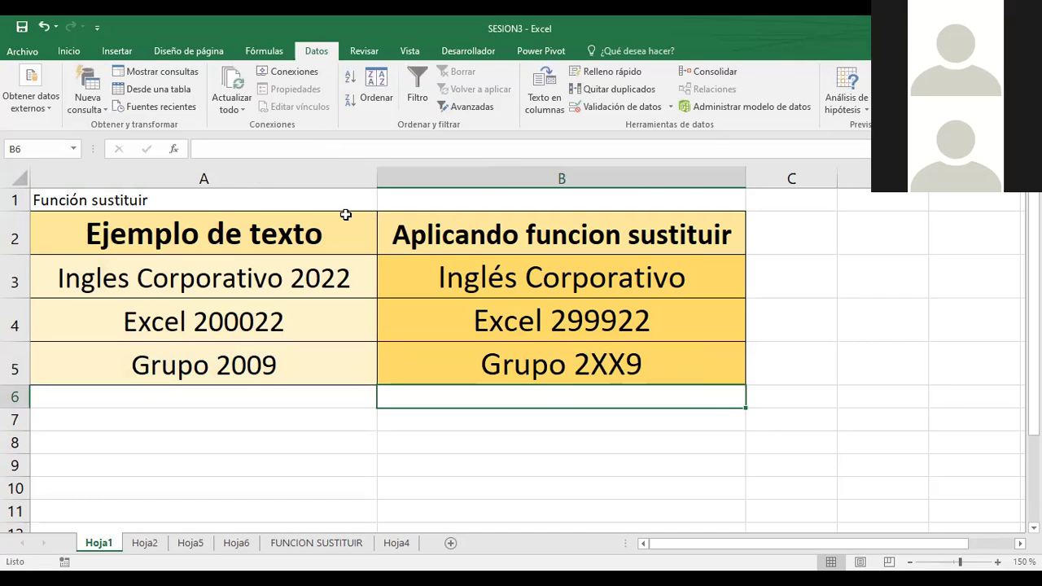
click(583, 363)
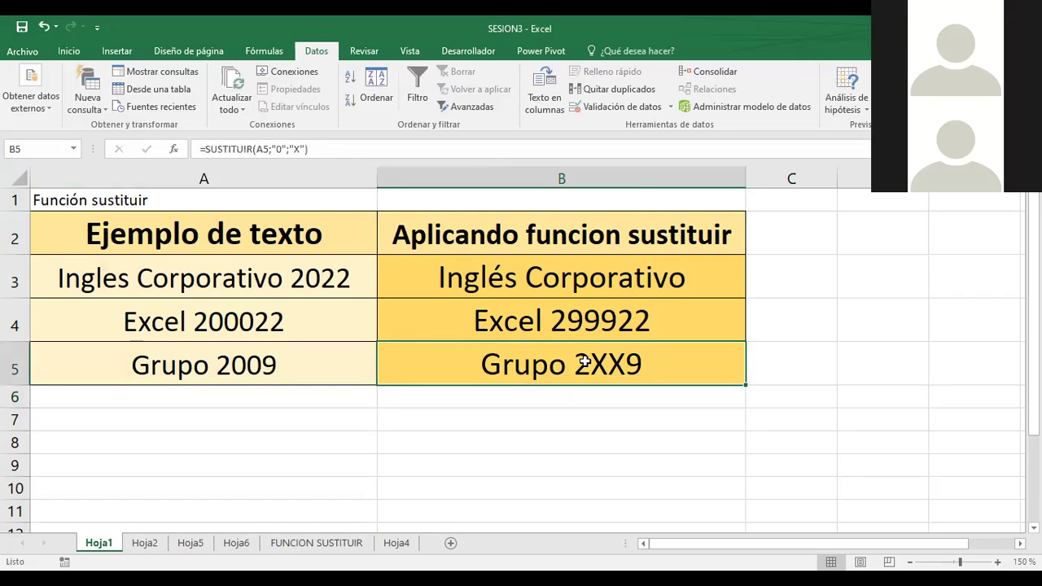
Step: Re-add ;1 to B5's formula so it shows Grupo 2X09, then switch to the course page
click(301, 150)
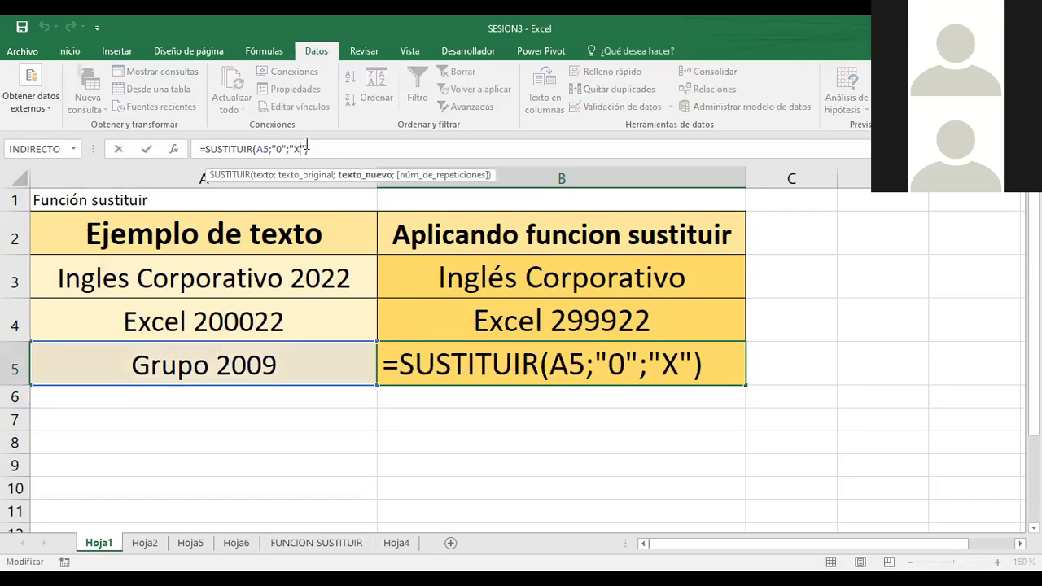
text(;)
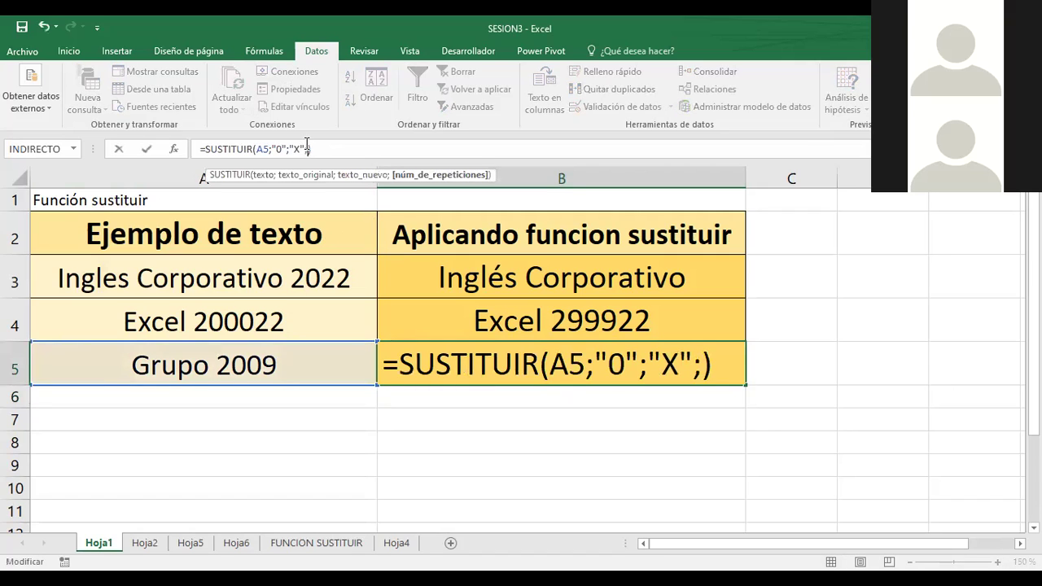
text(1)
key(Return)
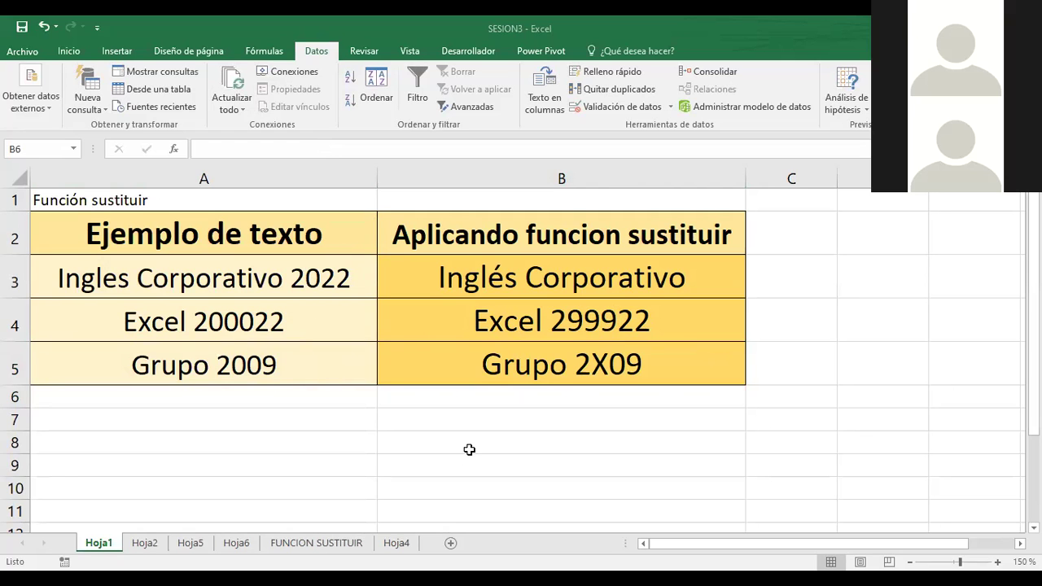
key(alt+Tab)
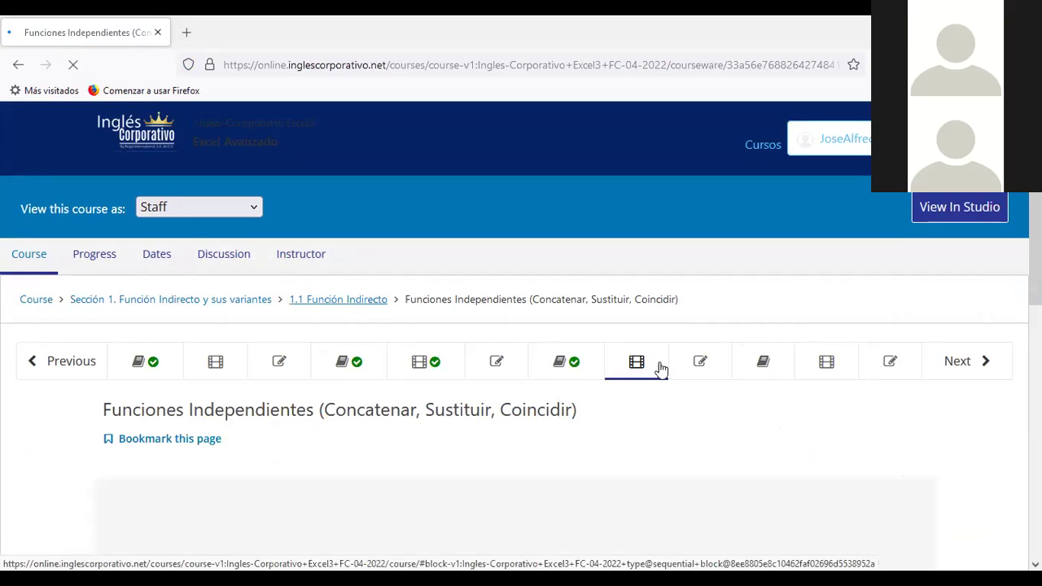
Step: Go back to Objetivo de la lección 1.3 and scroll to the Función COINCIDIR syntax slide
scroll(423, 427, down, 3)
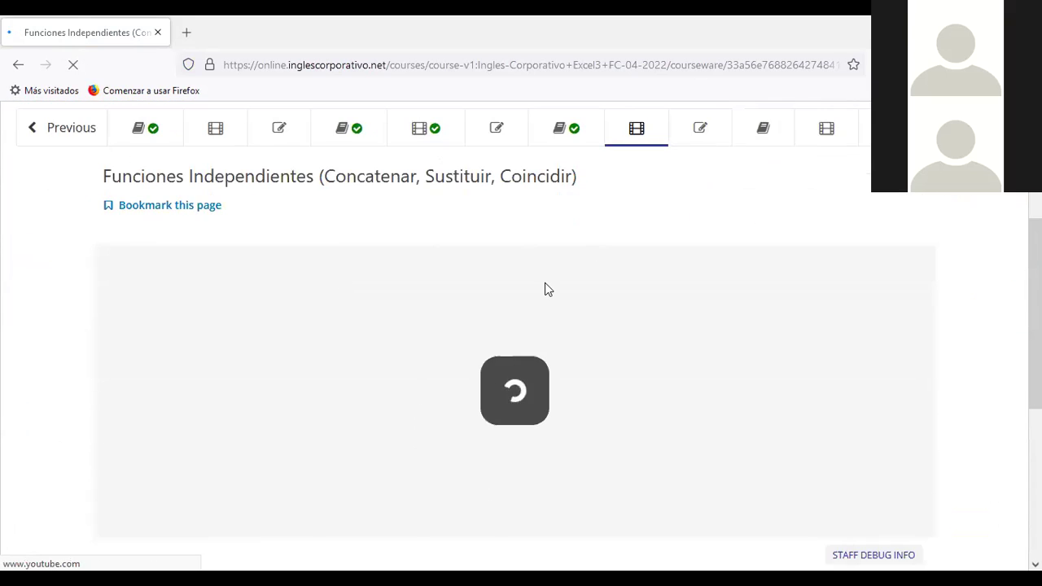
scroll(545, 285, up, 1)
click(51, 210)
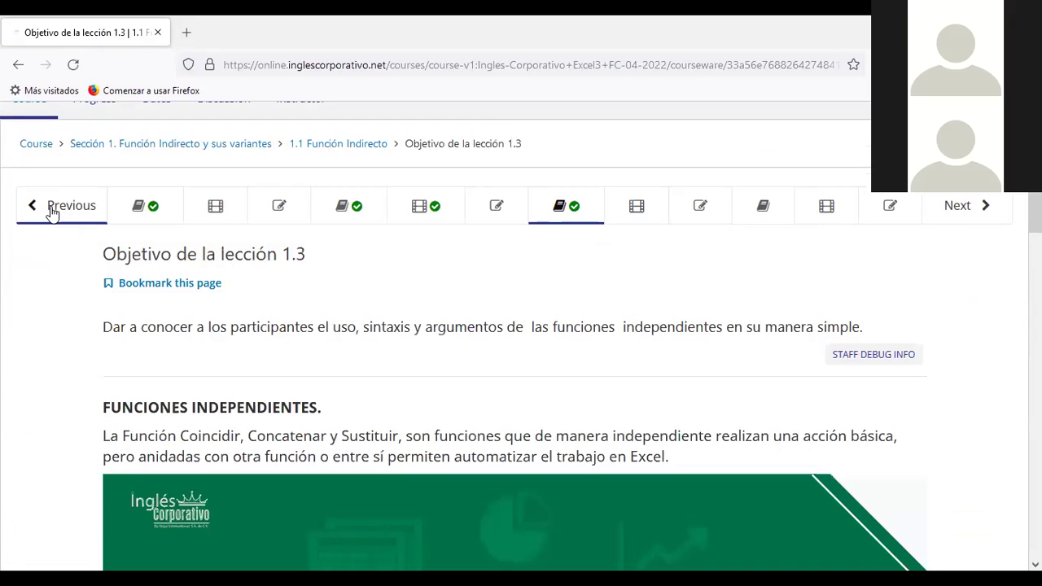
scroll(321, 349, down, 2)
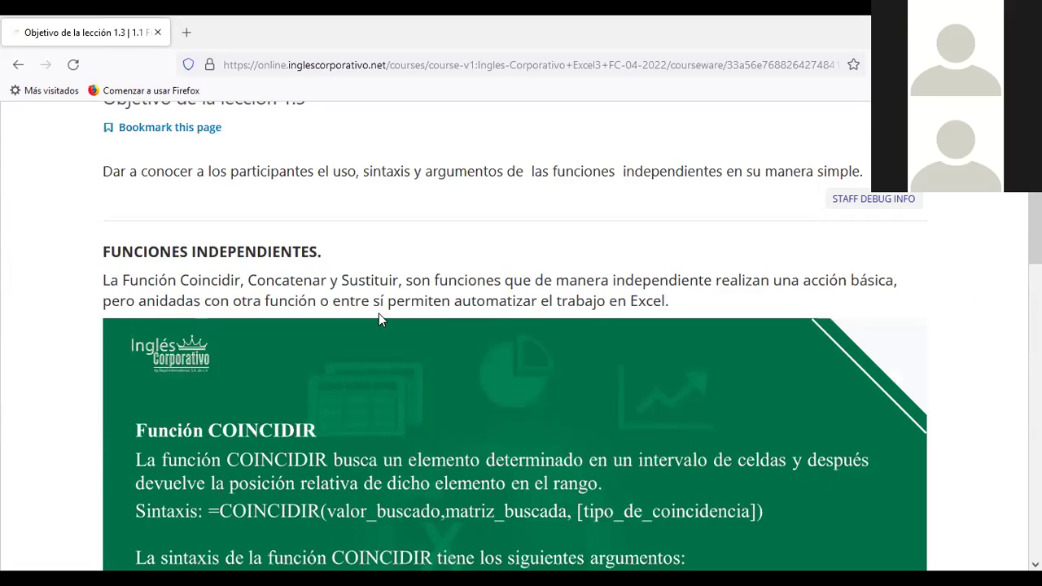
scroll(343, 344, down, 2)
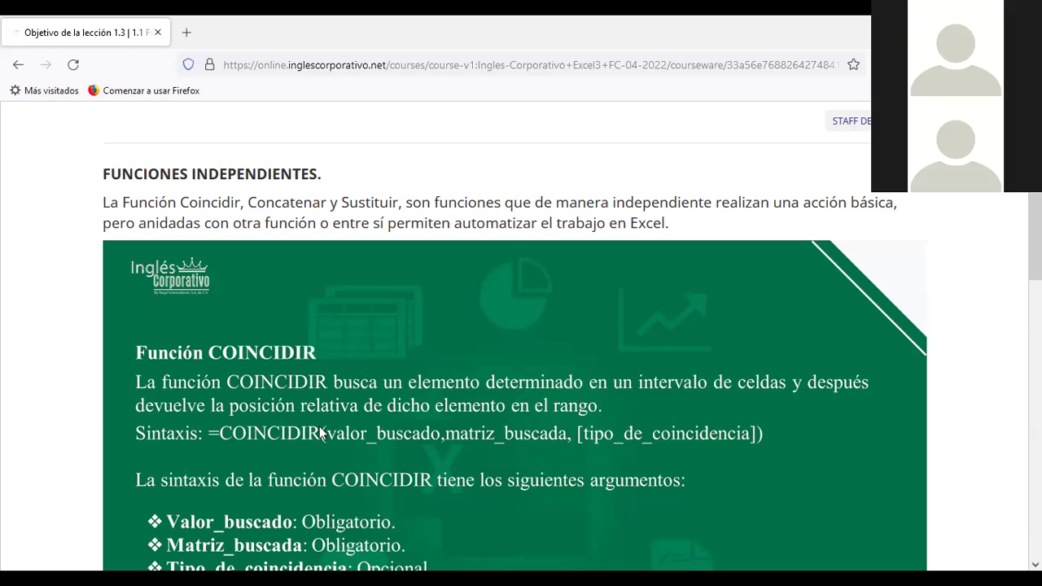
scroll(251, 391, down, 2)
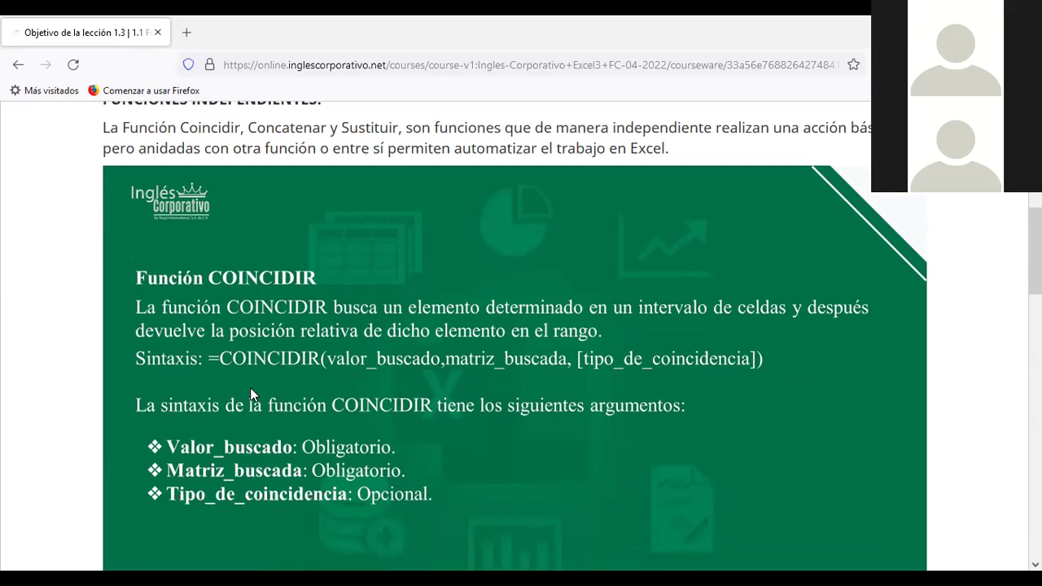
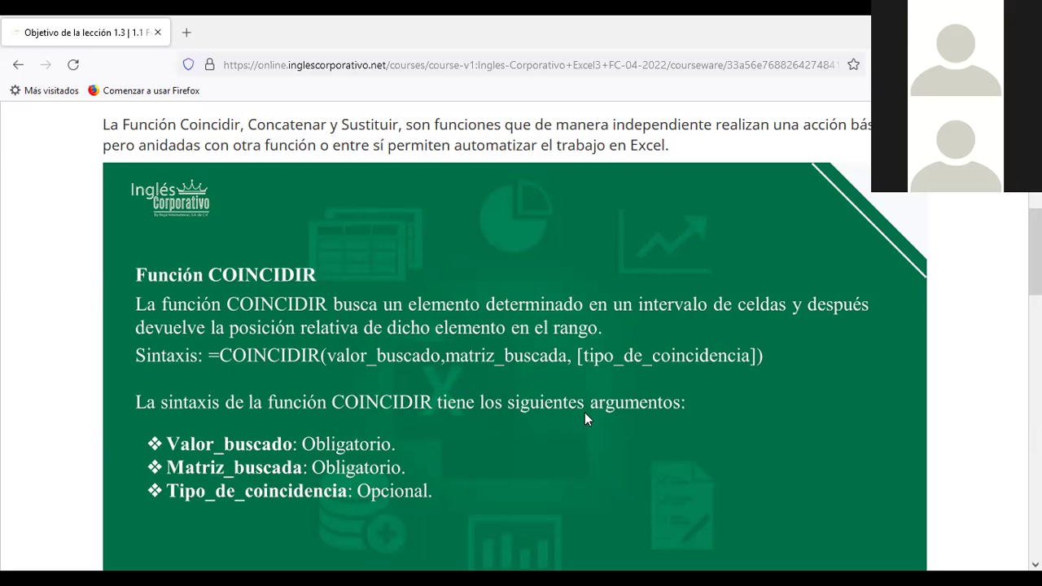
Step: Scroll the lesson page down to the COINCIDIR table explaining match types 1, 0 and -1
scroll(540, 410, down, 2)
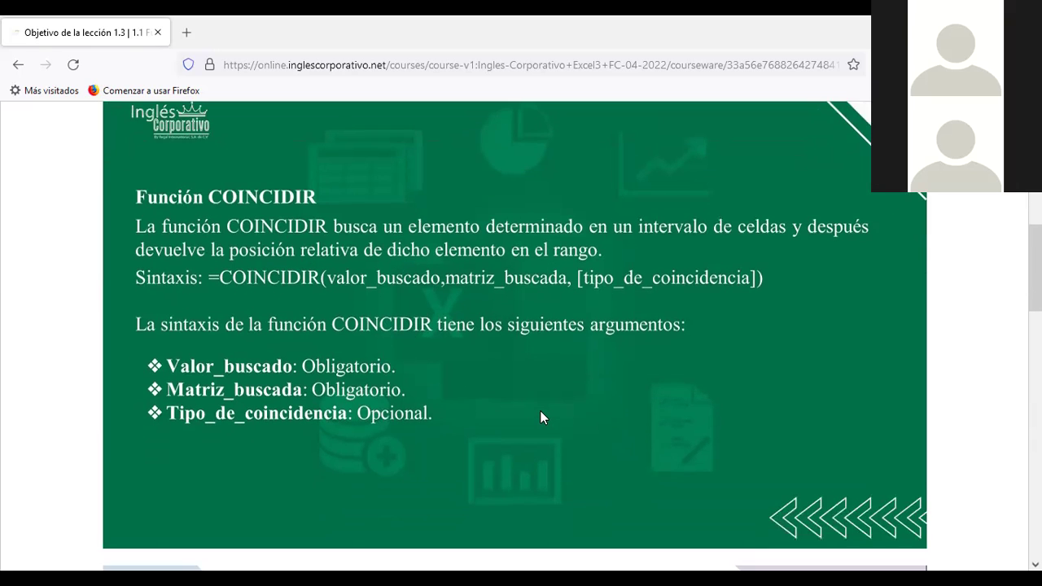
scroll(540, 415, down, 4)
scroll(540, 416, down, 4)
scroll(540, 415, down, 2)
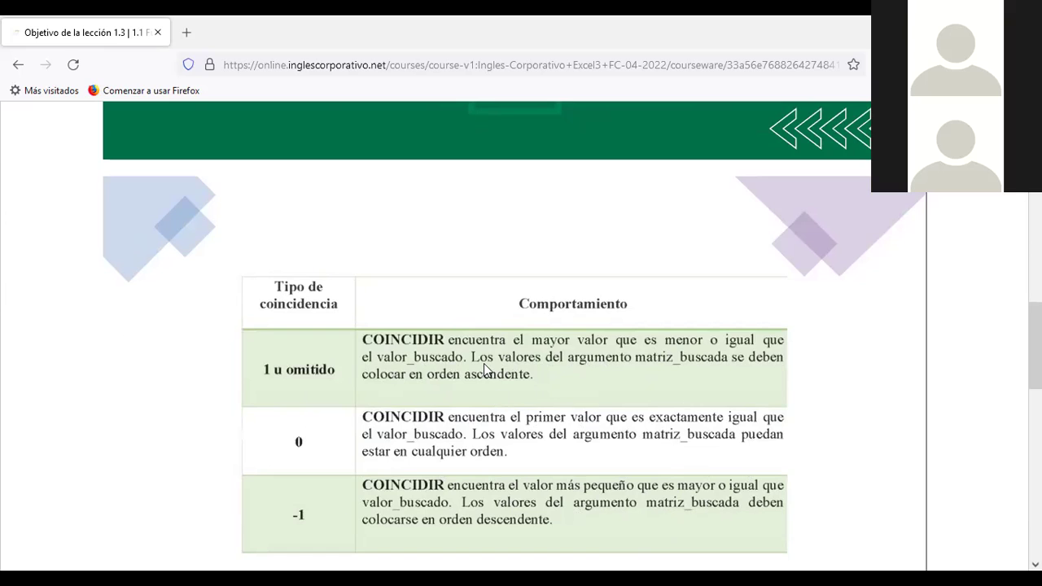
Step: Scroll further down to the green argument table for Texto1 (obligatorio) and Texto2 (opcional)
scroll(573, 396, down, 2)
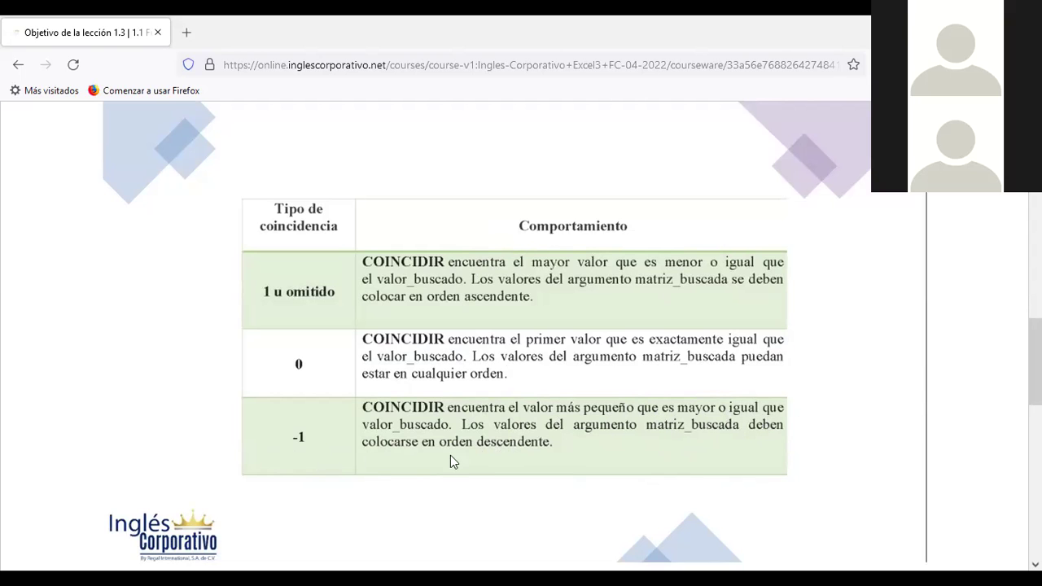
scroll(496, 452, down, 1)
scroll(494, 448, down, 2)
scroll(494, 452, down, 1)
scroll(495, 446, down, 2)
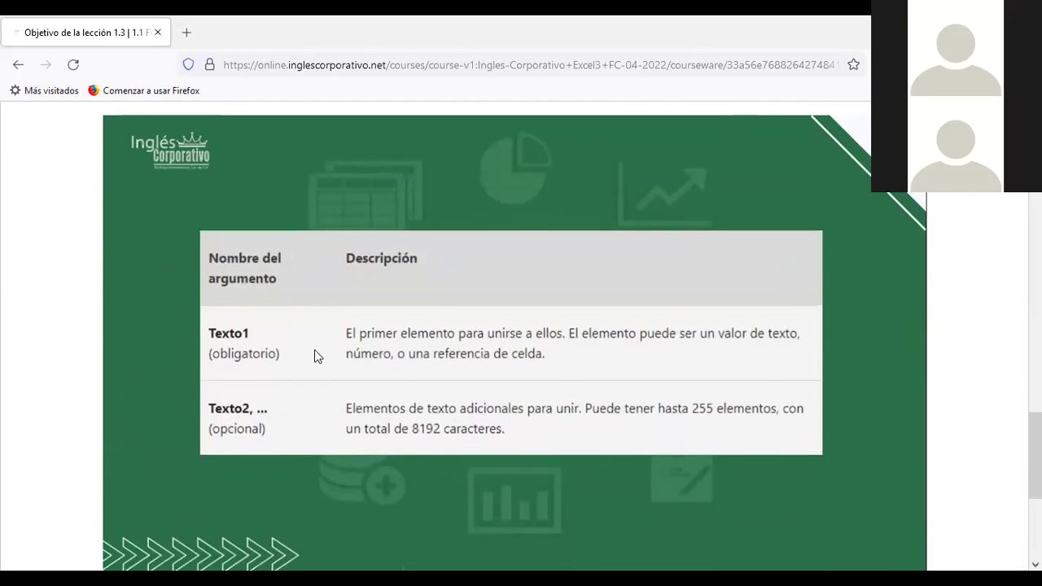
scroll(314, 349, up, 1)
scroll(326, 368, down, 2)
scroll(326, 368, down, 3)
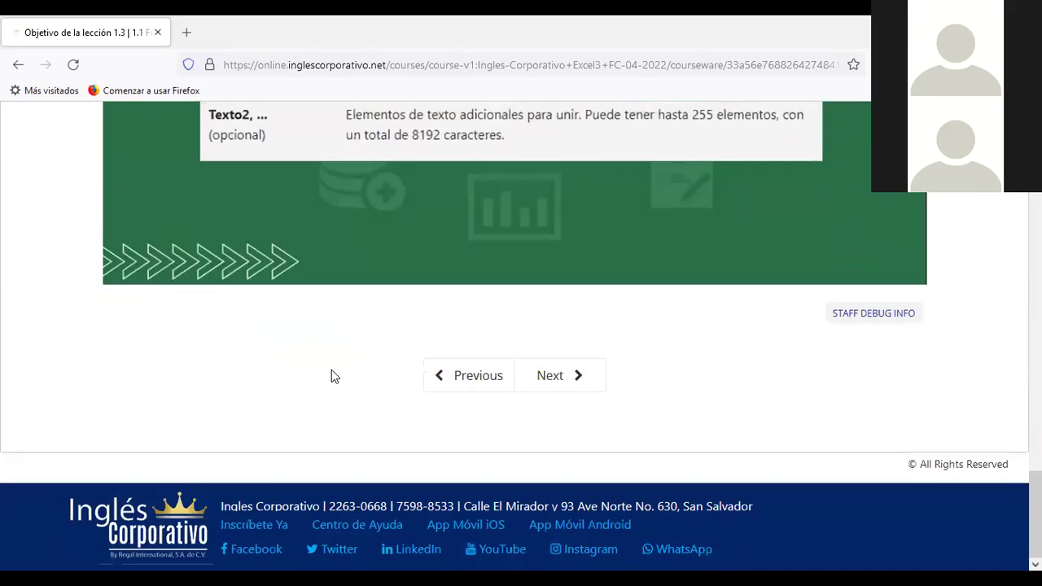
scroll(537, 371, up, 4)
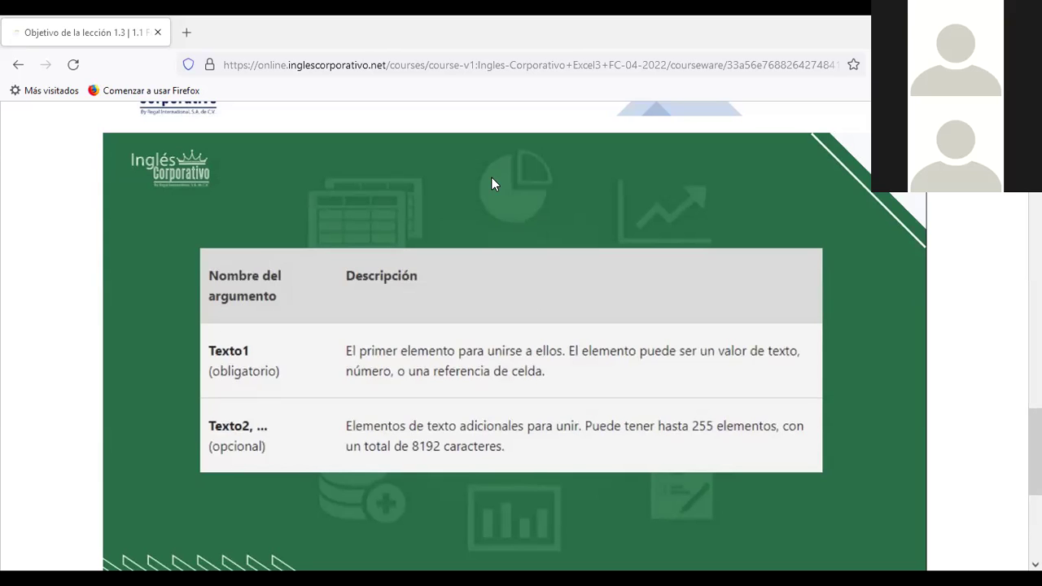
Step: Return to the SESION3 workbook's Hoja2 sheet and inspect the COINCIDIR formulas in C15 and C16
key(alt+Tab)
click(190, 544)
click(145, 544)
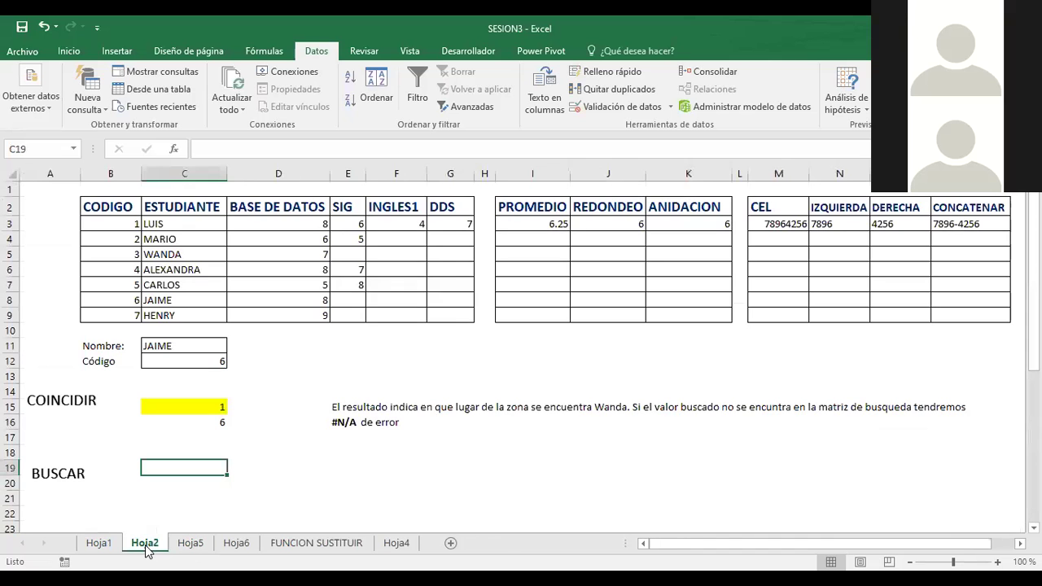
click(295, 392)
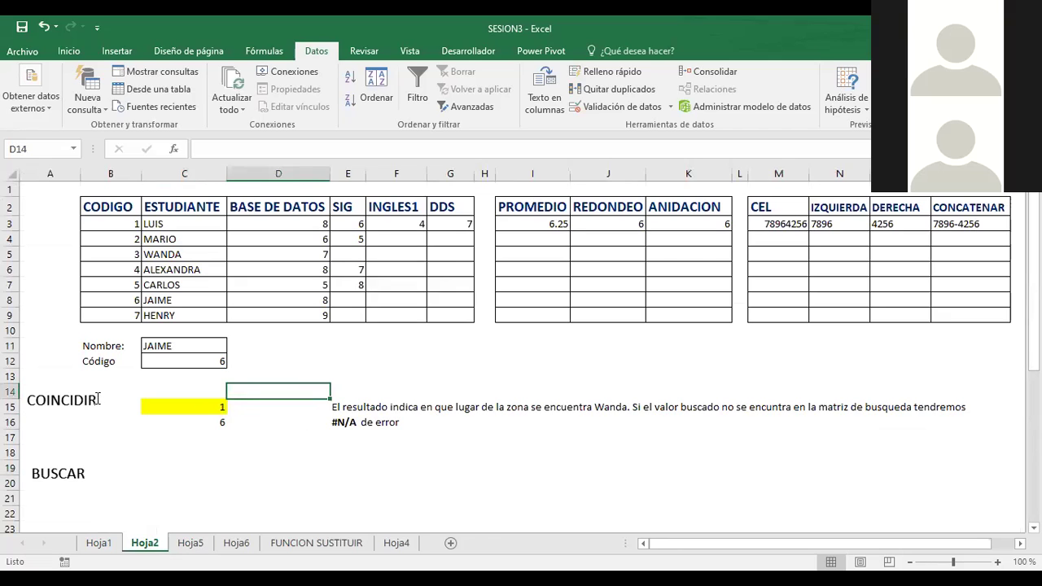
click(160, 408)
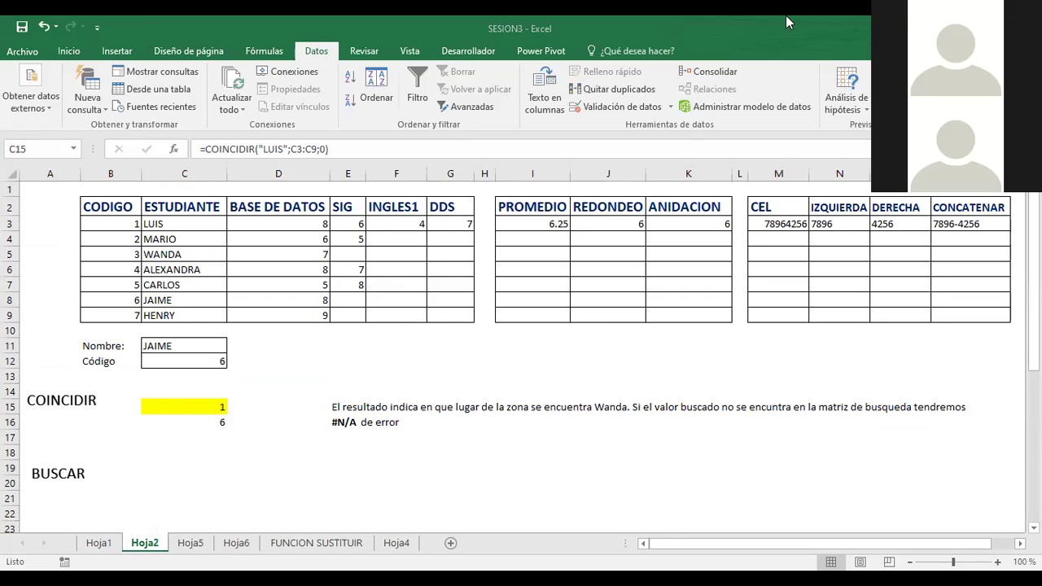
click(166, 403)
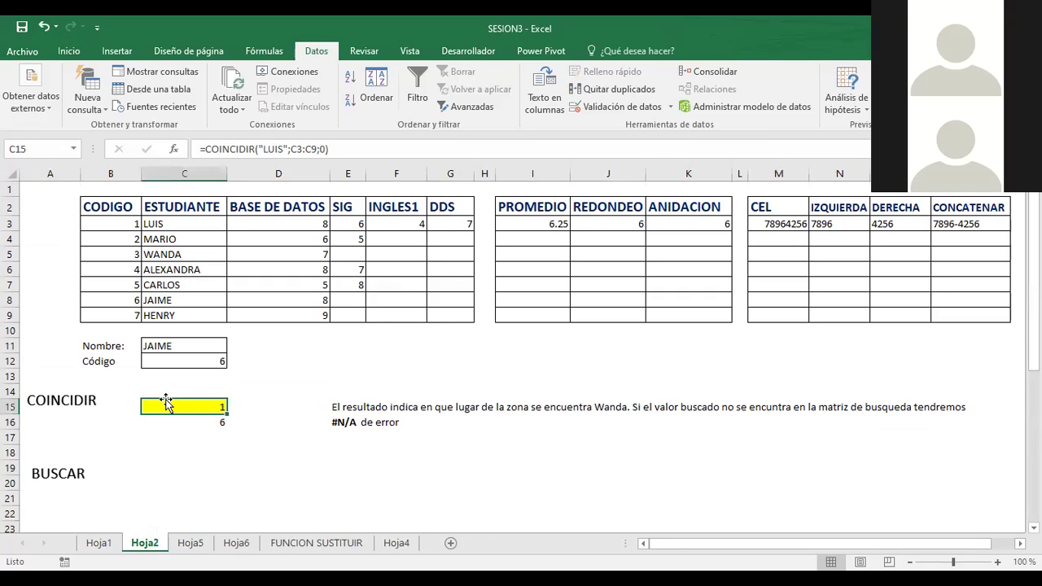
click(217, 426)
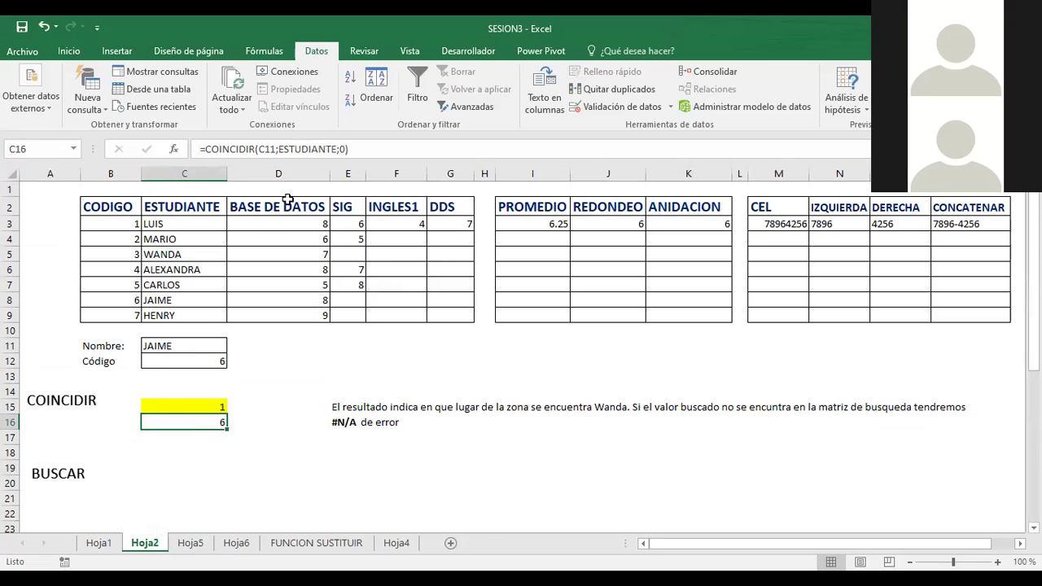
drag(279, 149, 336, 153)
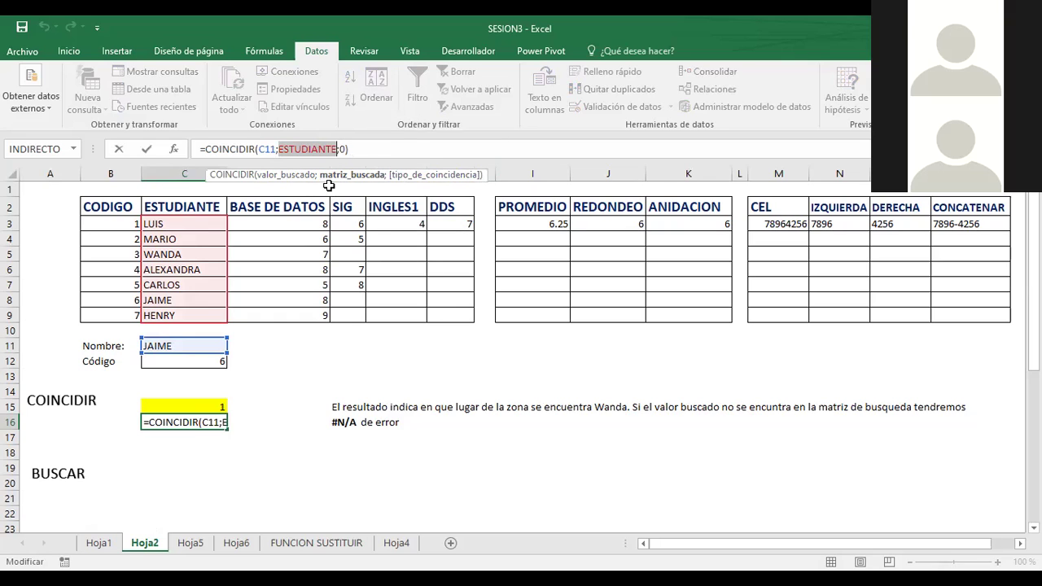
click(303, 364)
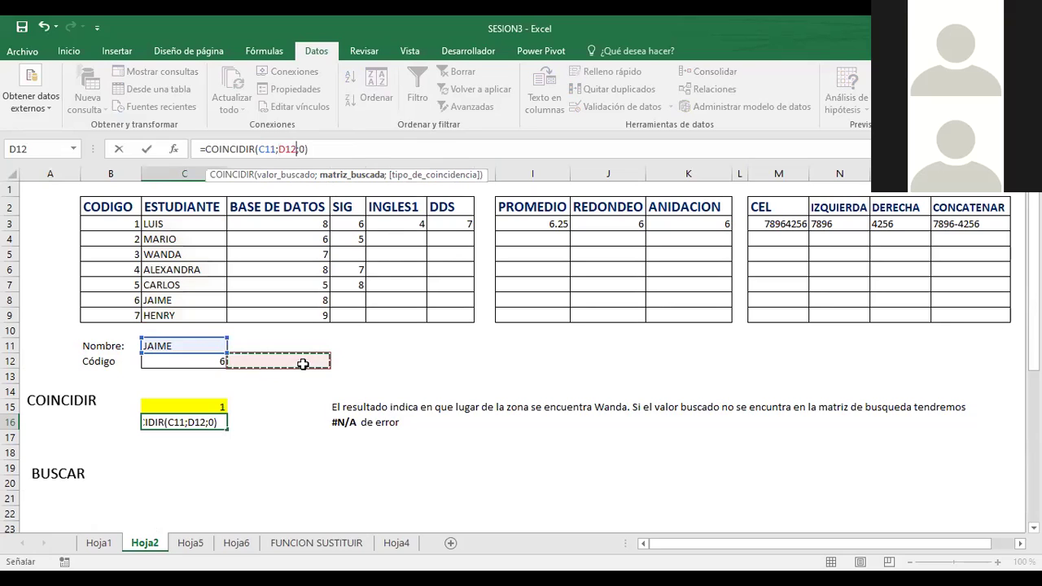
key(Escape)
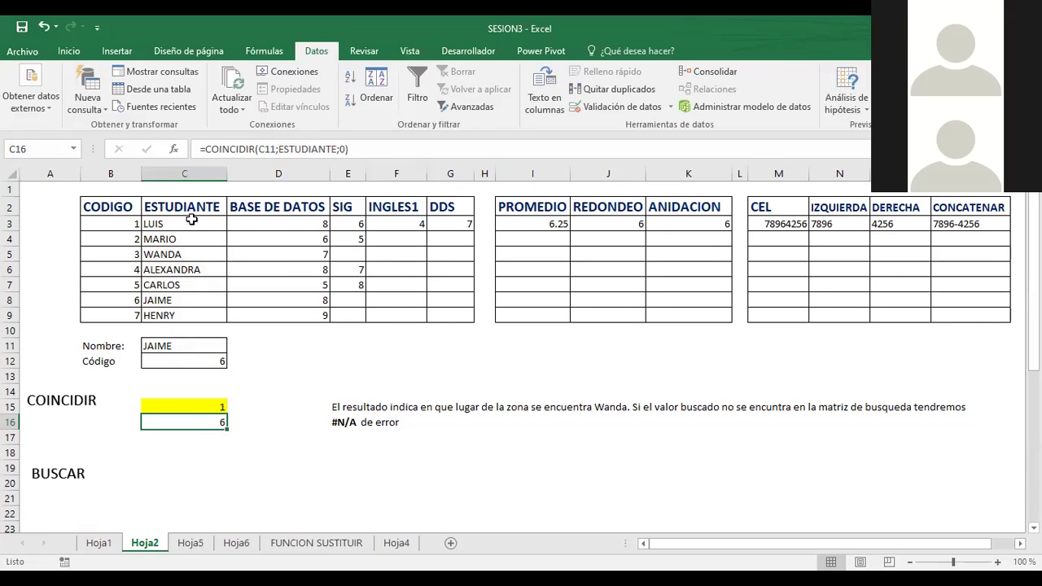
click(158, 362)
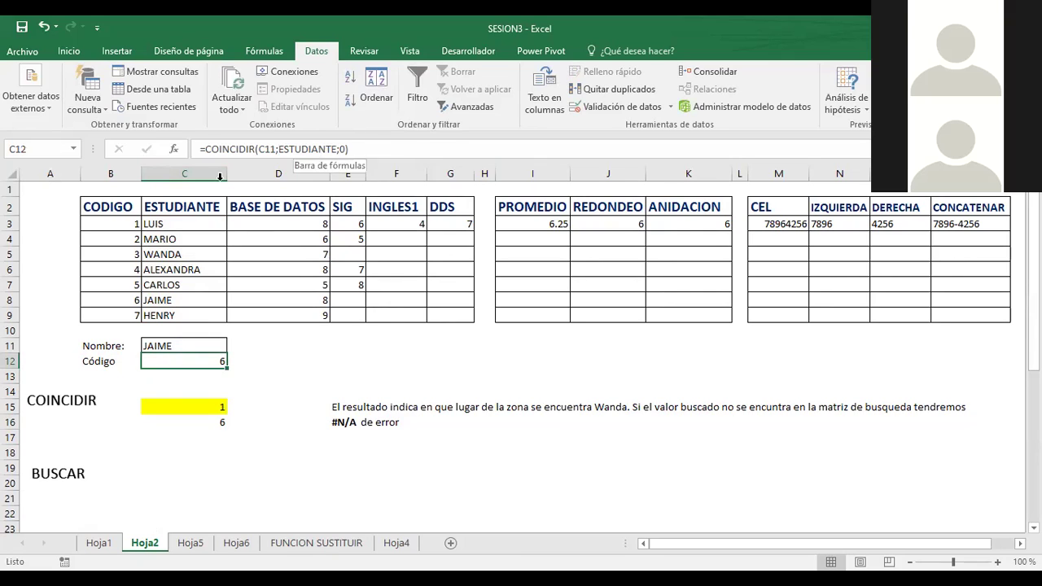
drag(172, 206, 183, 310)
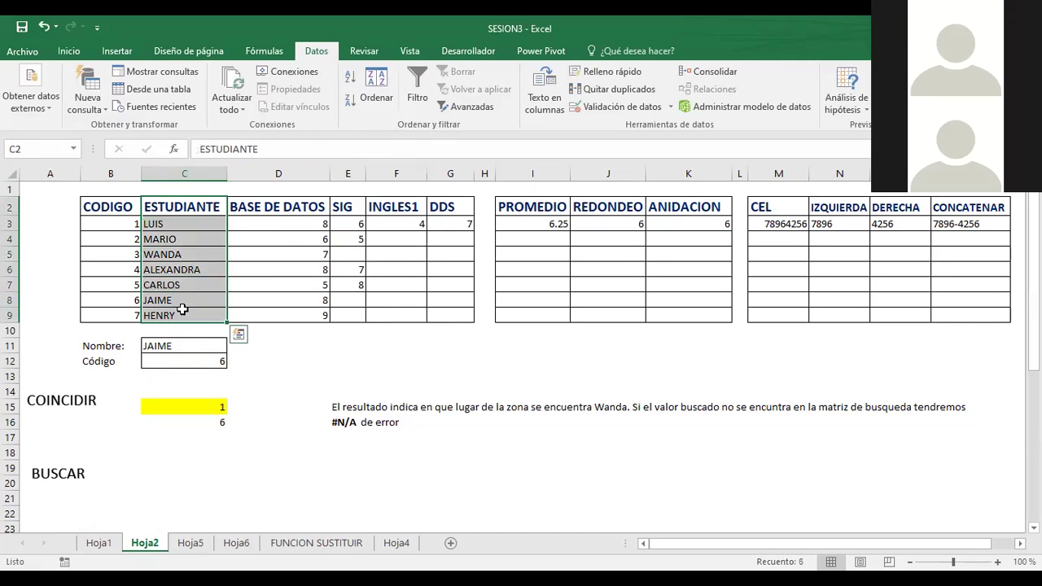
click(295, 366)
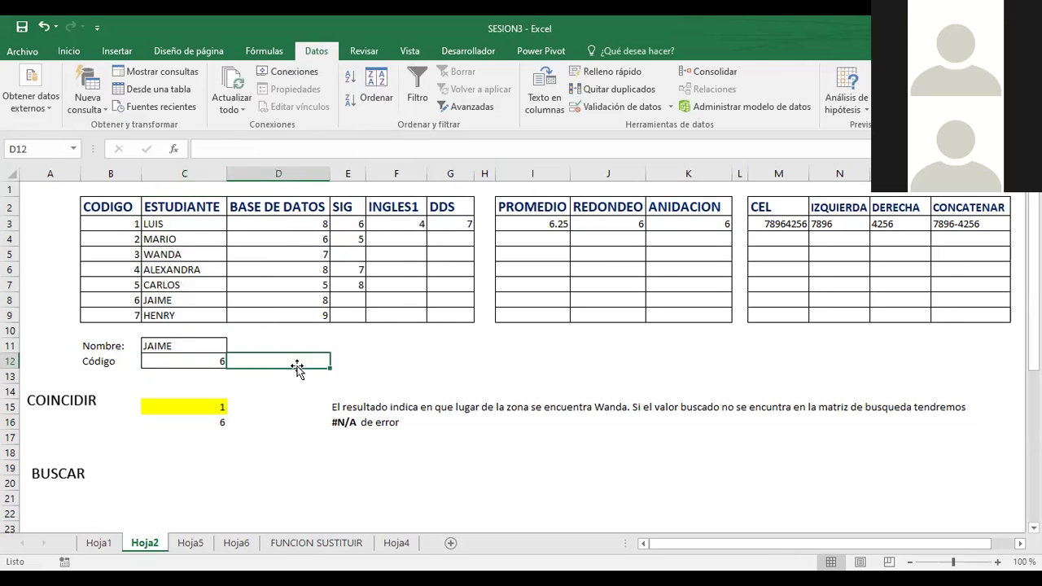
click(187, 408)
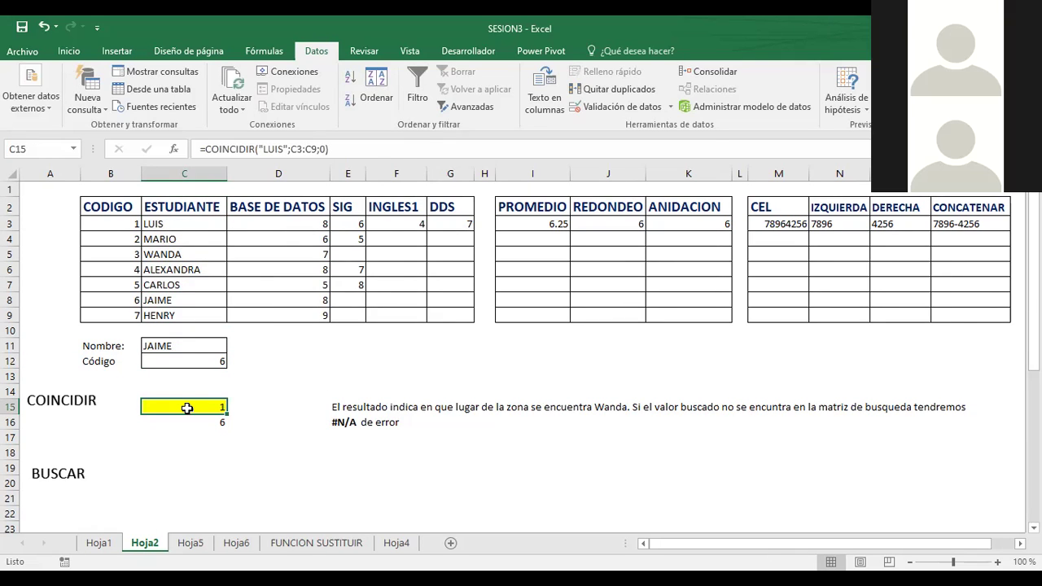
click(184, 368)
click(179, 409)
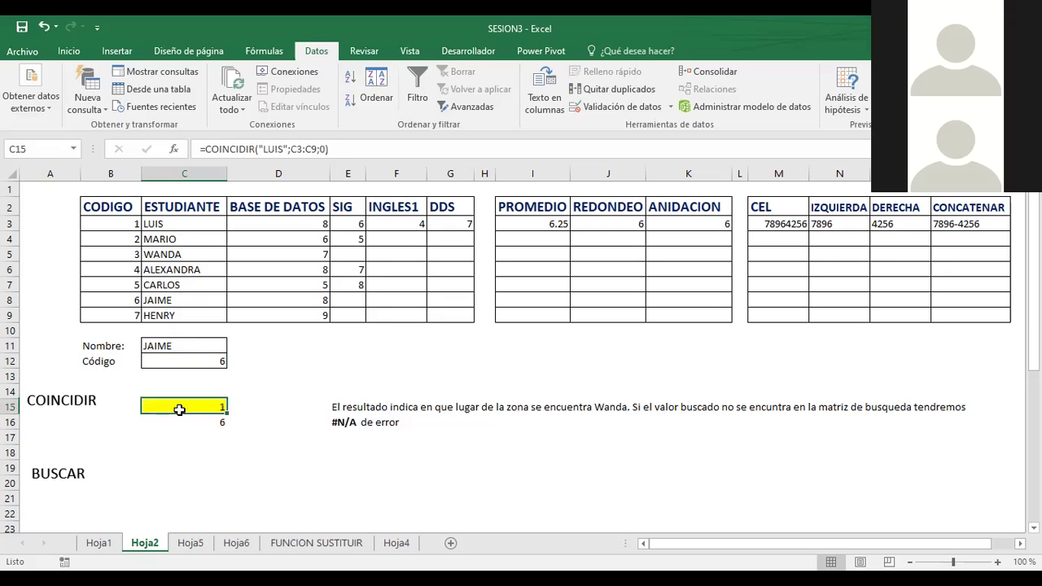
click(171, 360)
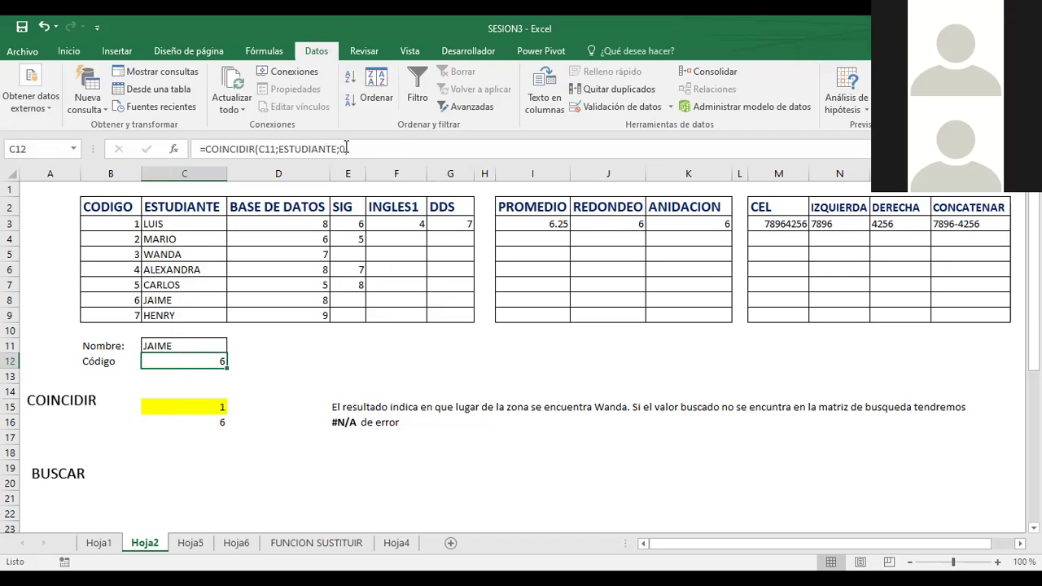
click(243, 150)
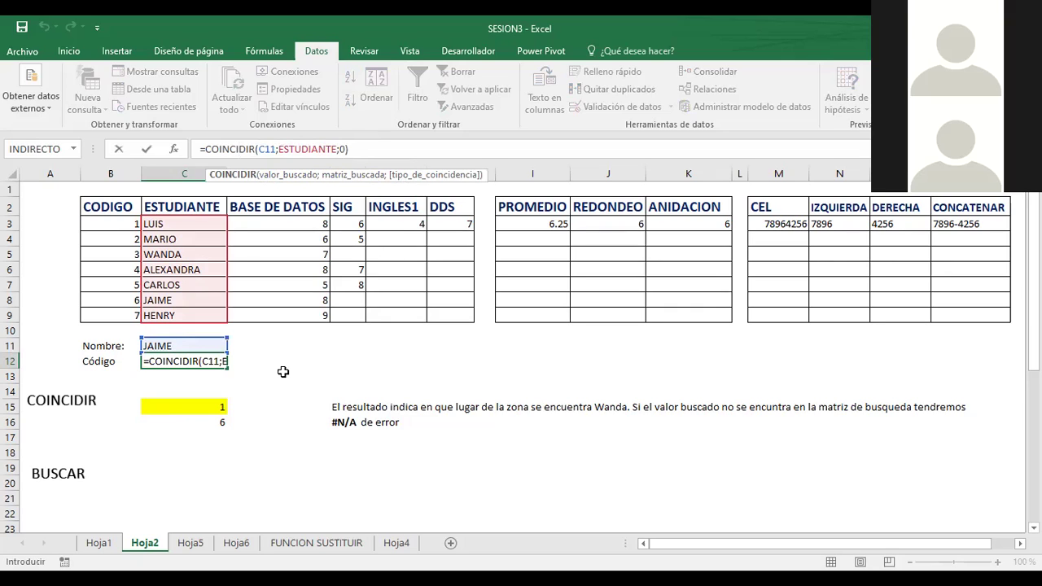
key(ctrl+Return)
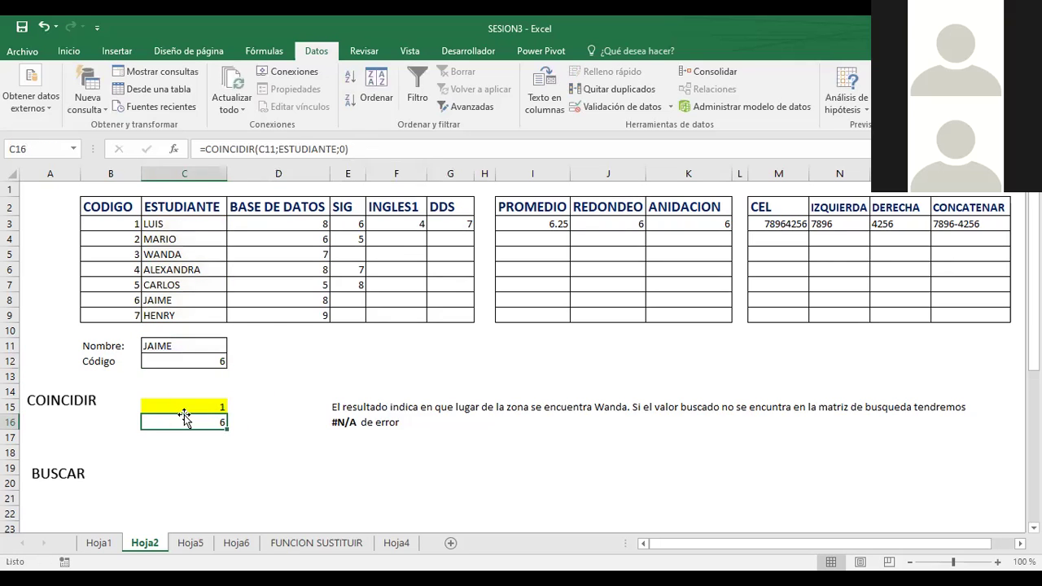
click(182, 408)
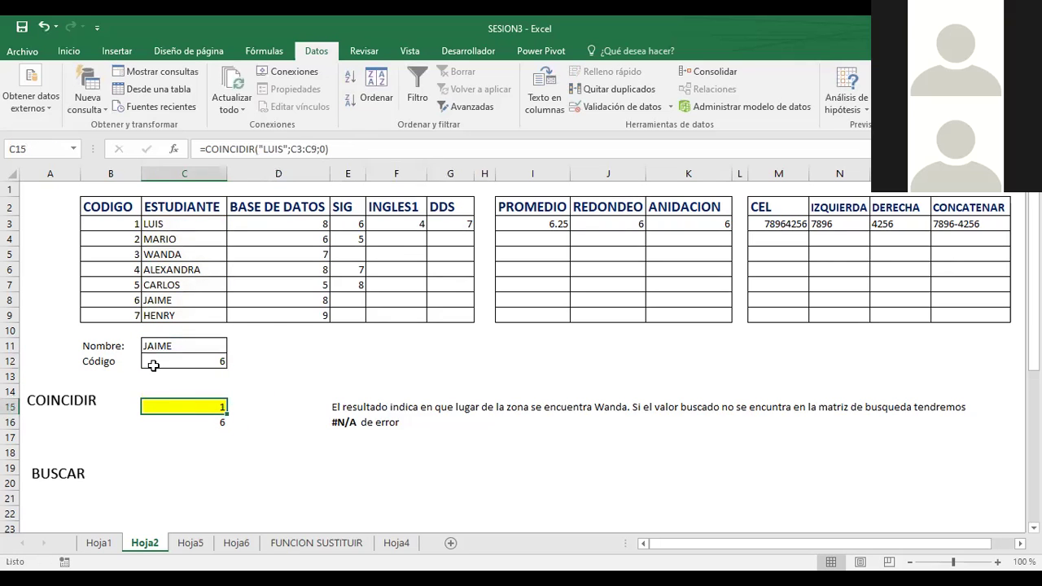
click(169, 344)
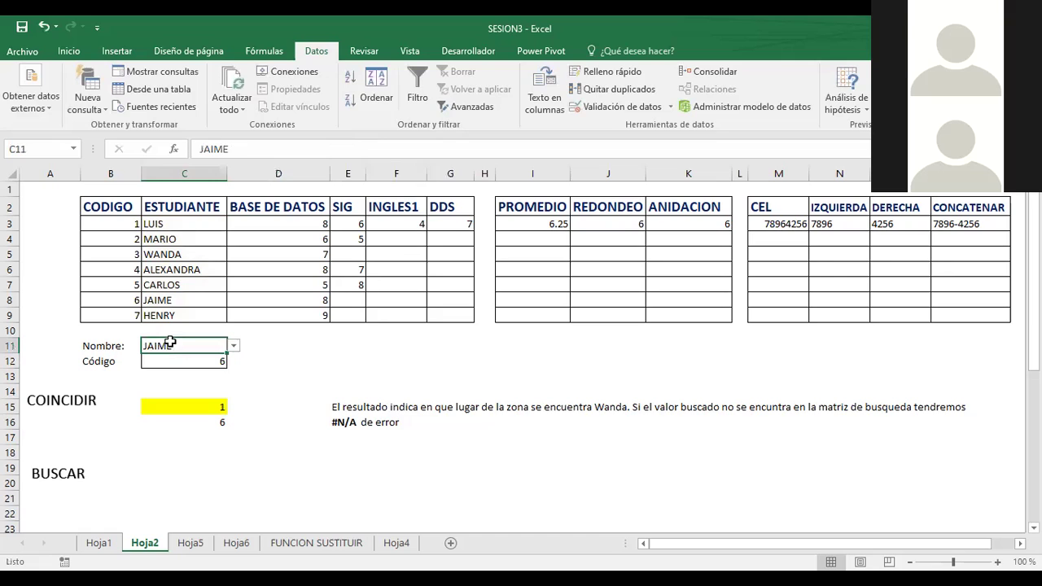
Step: Pick WANDA in the Nombre cell C11 and compare the Código result with her table row, code 3
click(173, 241)
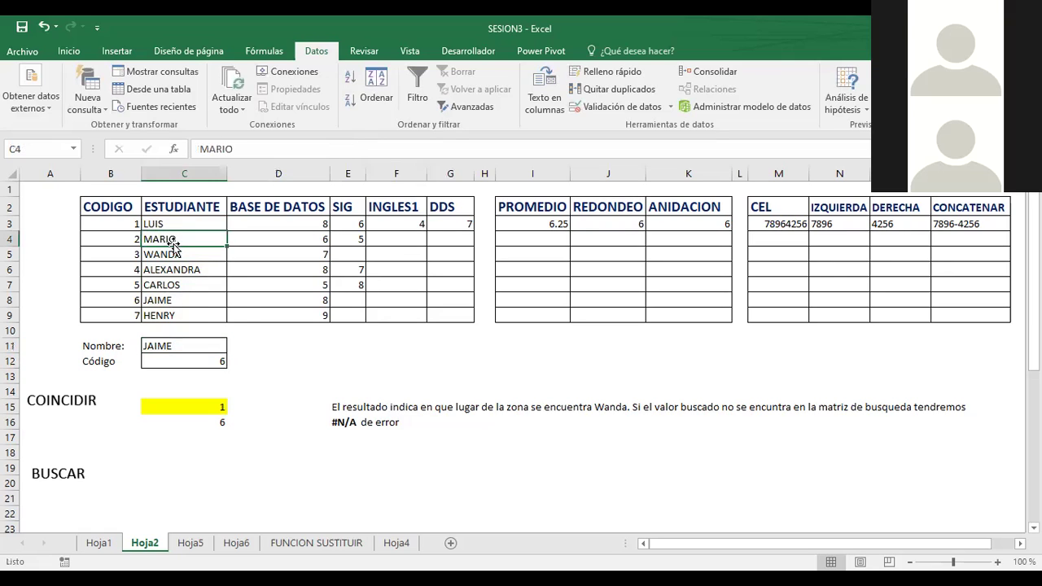
click(203, 347)
click(234, 347)
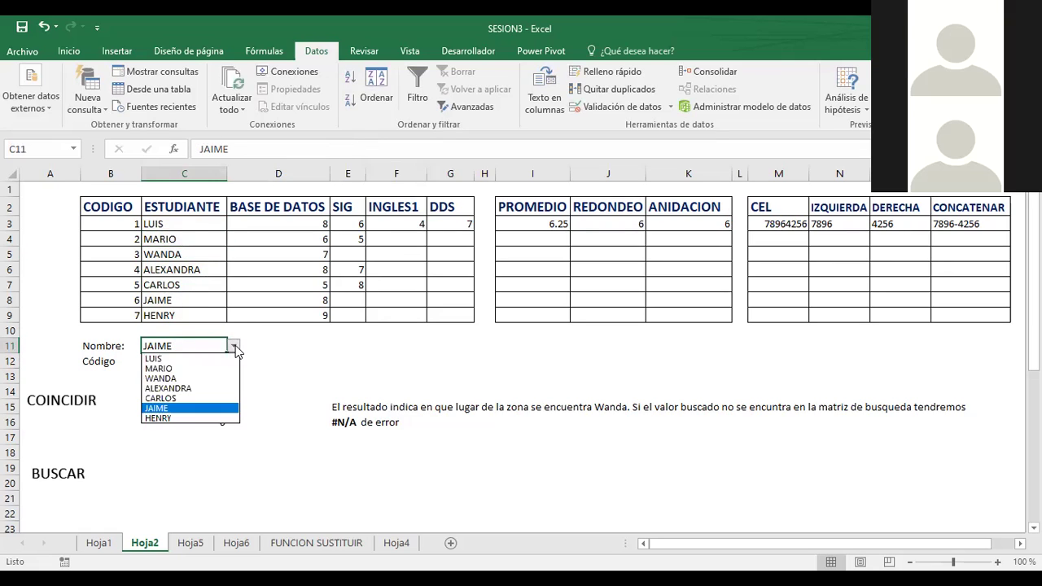
click(163, 379)
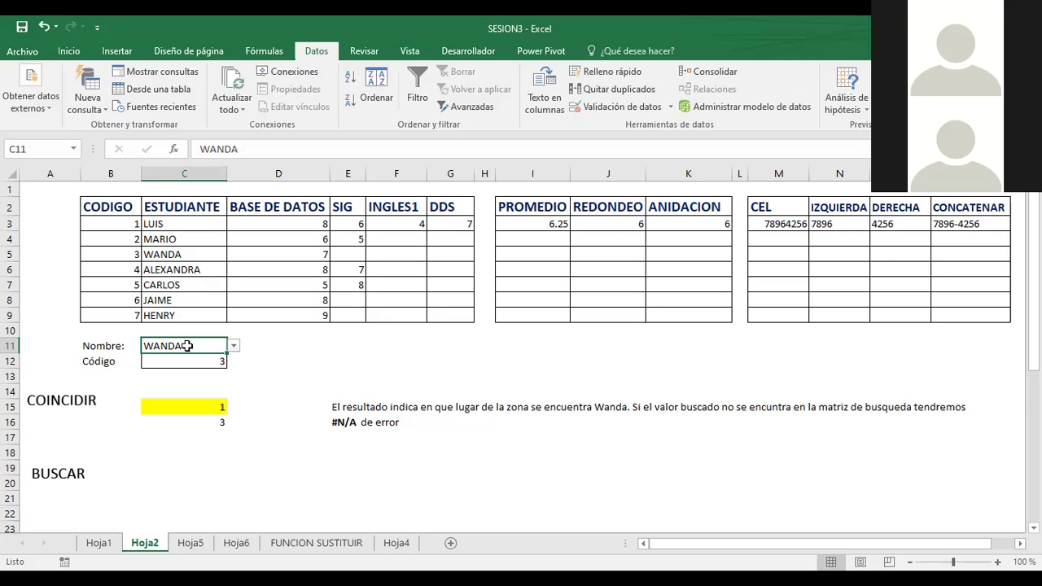
click(187, 361)
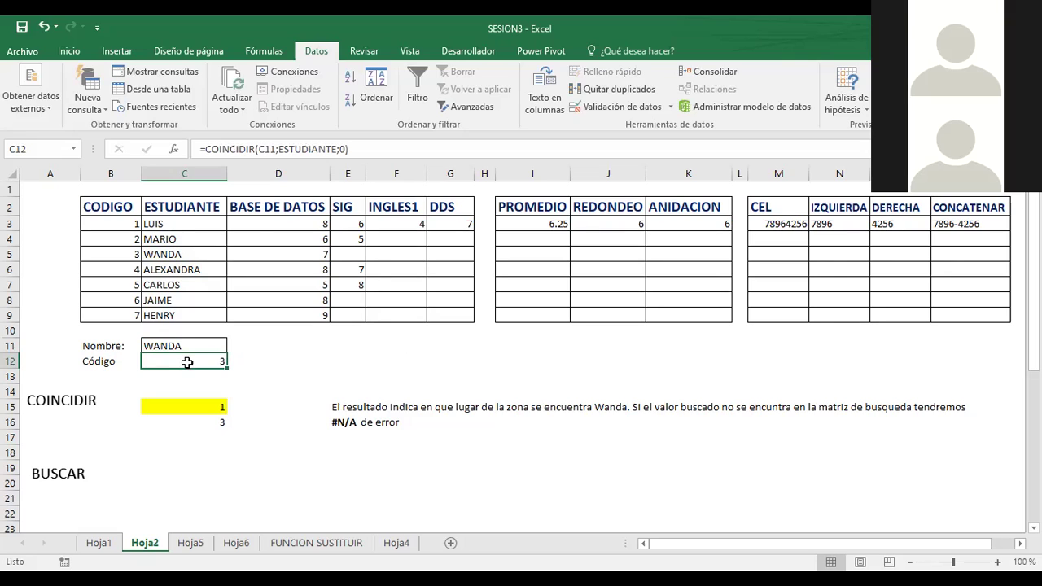
click(192, 347)
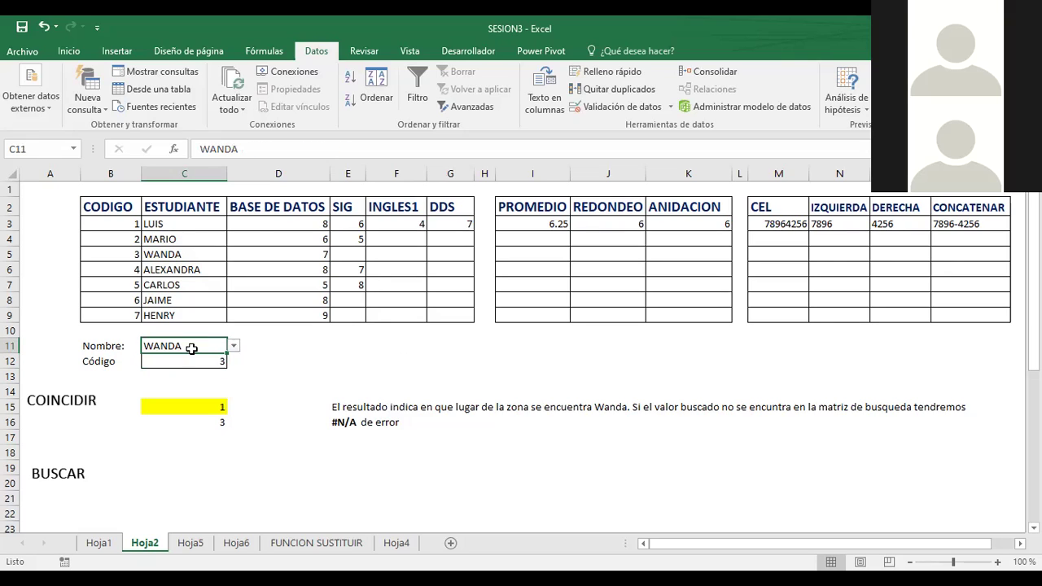
click(184, 358)
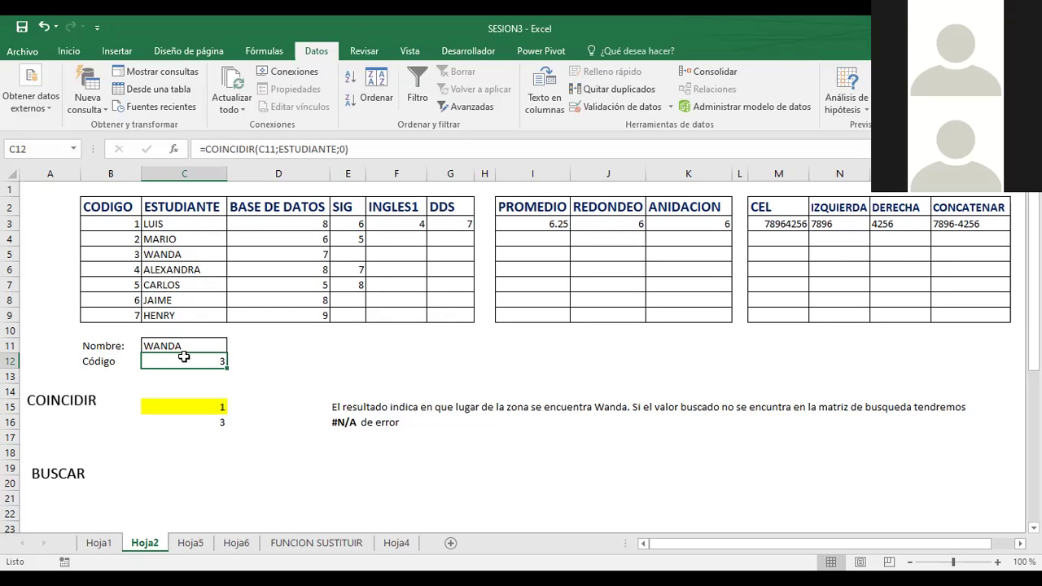
click(136, 253)
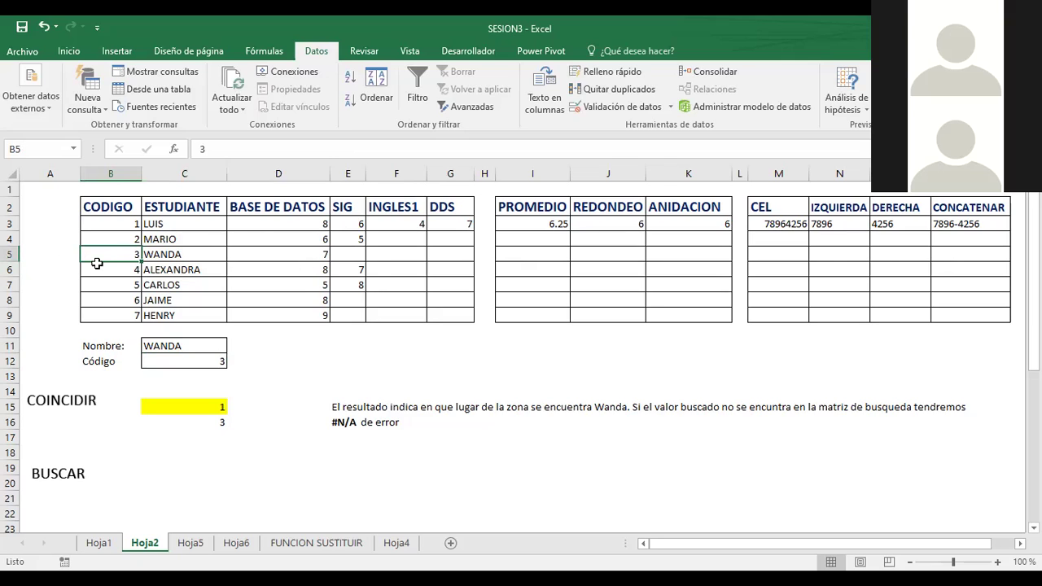
click(10, 254)
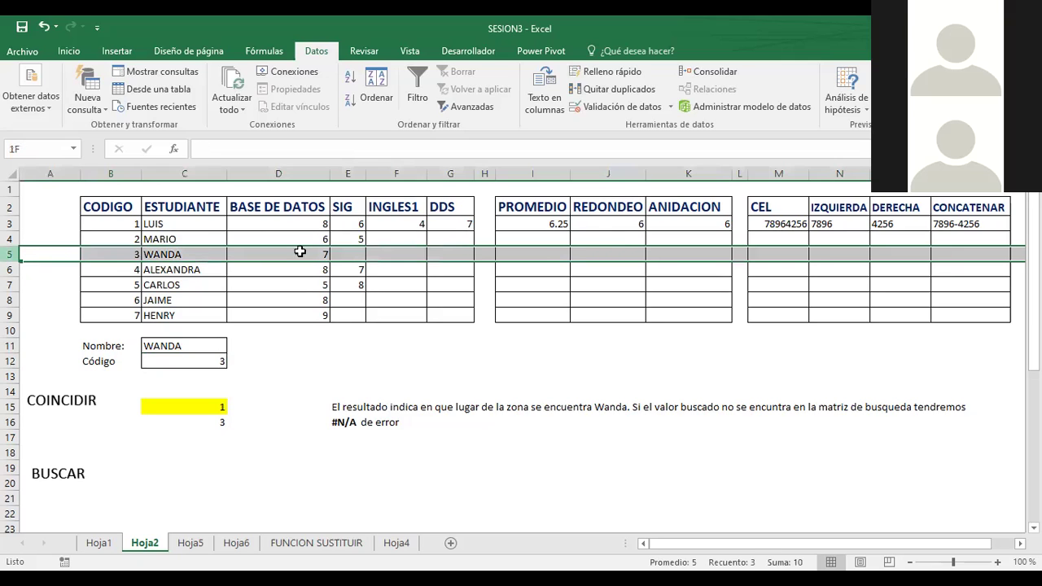
Step: Switch the Nombre lookup to LUIS, then JAIME, watching the Código result update
click(187, 345)
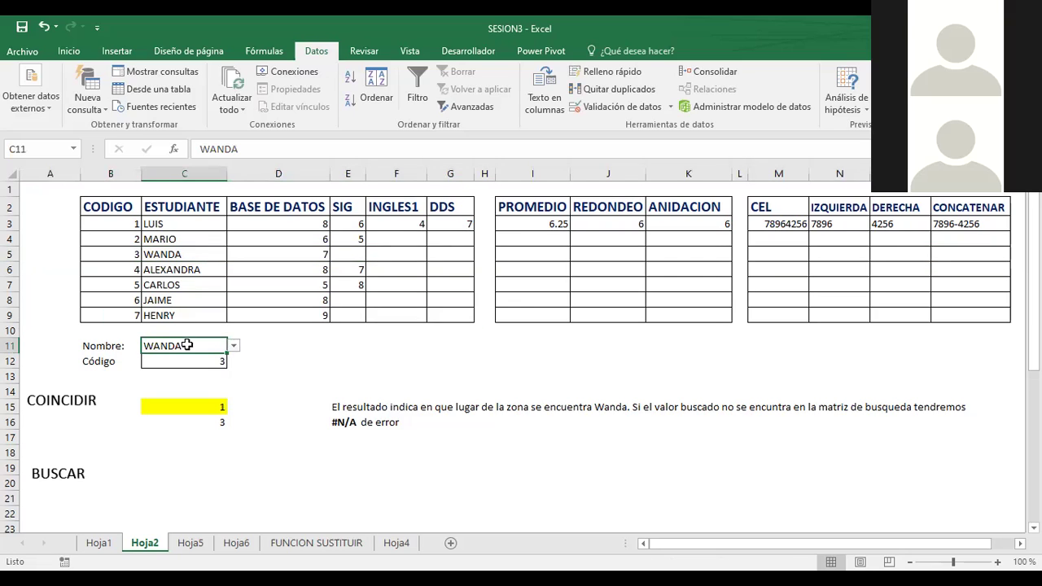
click(172, 224)
click(214, 346)
click(233, 347)
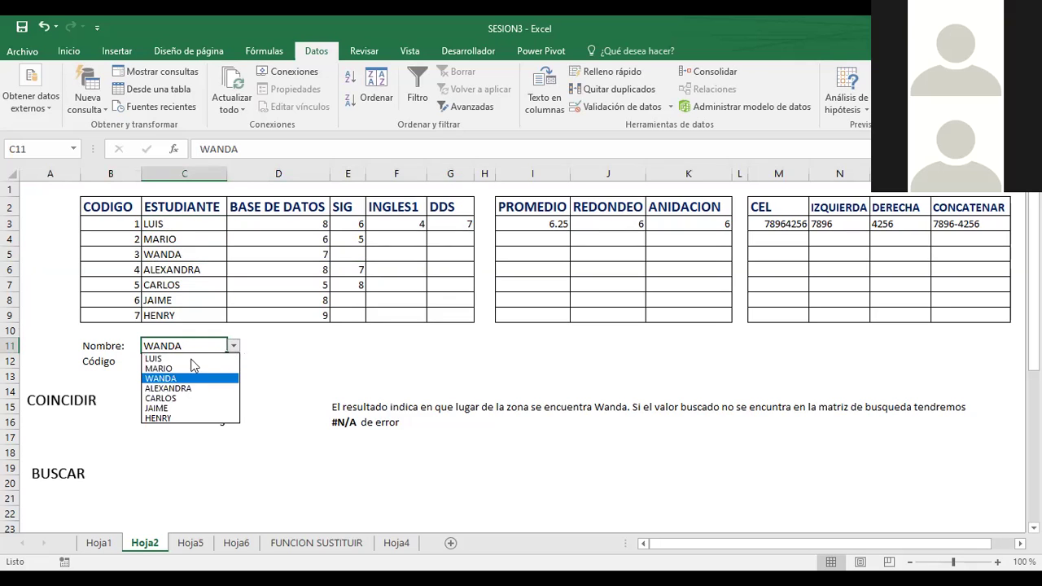
click(179, 360)
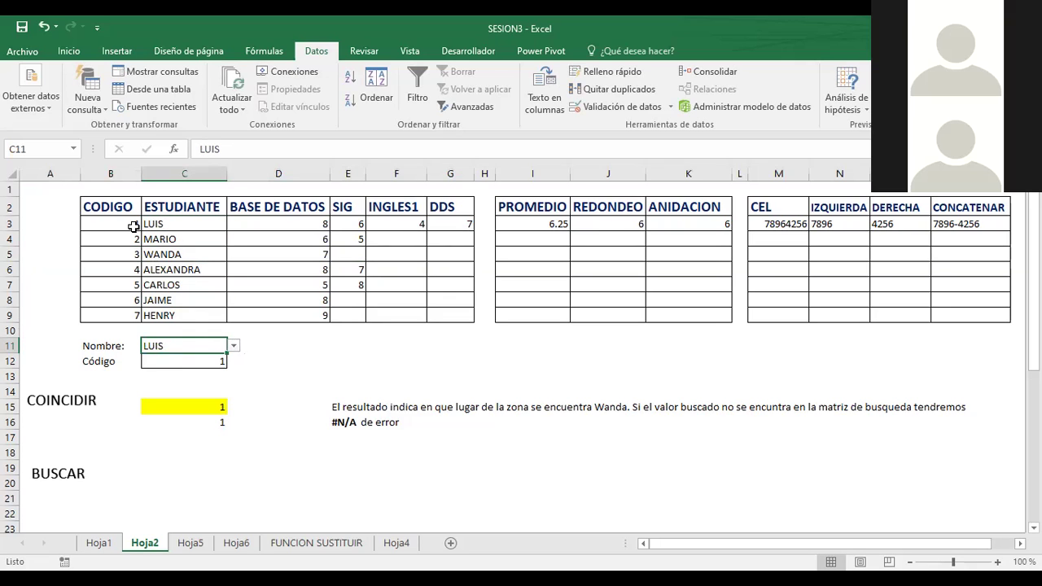
click(176, 225)
click(202, 344)
click(233, 346)
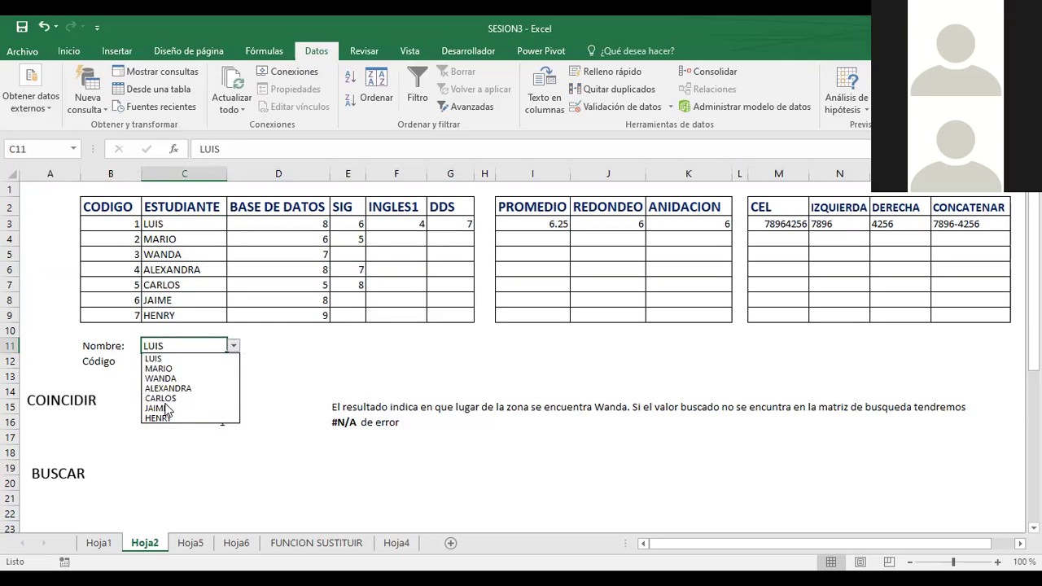
click(166, 409)
Step: Choose HENRY in the Nombre cell and compare the result, 7, with his table row
click(234, 348)
click(234, 349)
click(234, 347)
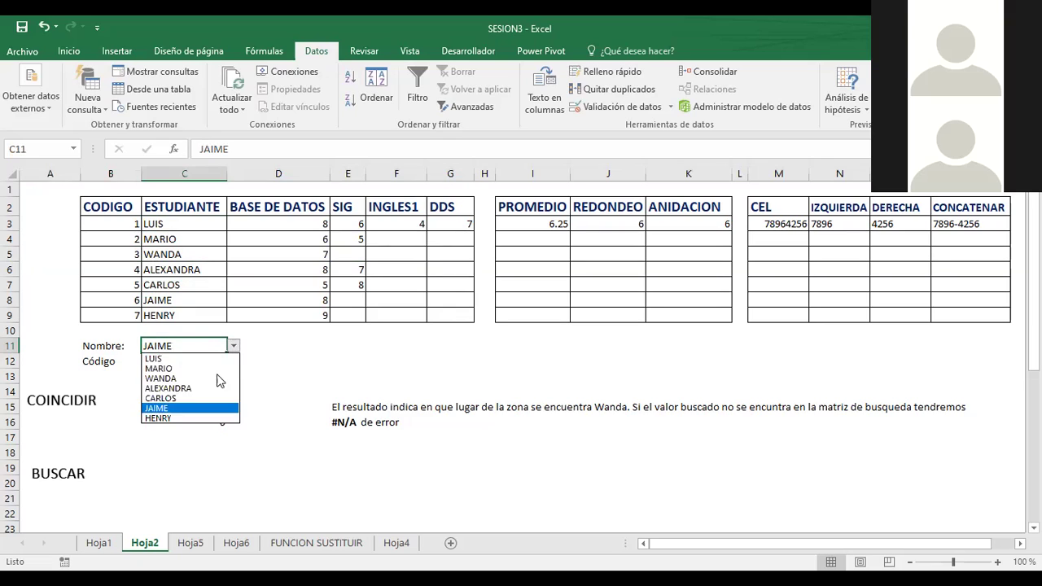
click(162, 419)
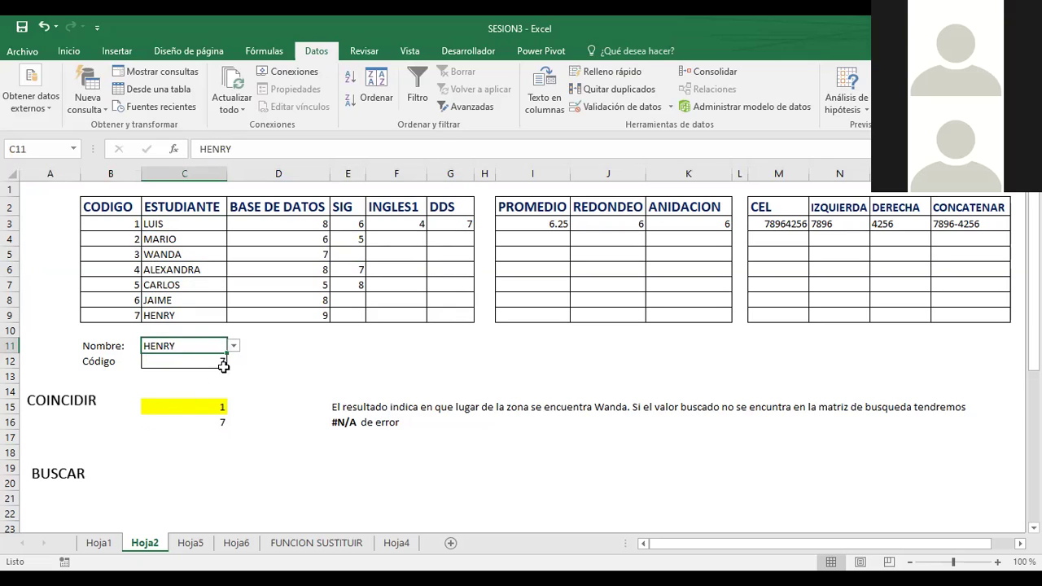
click(167, 314)
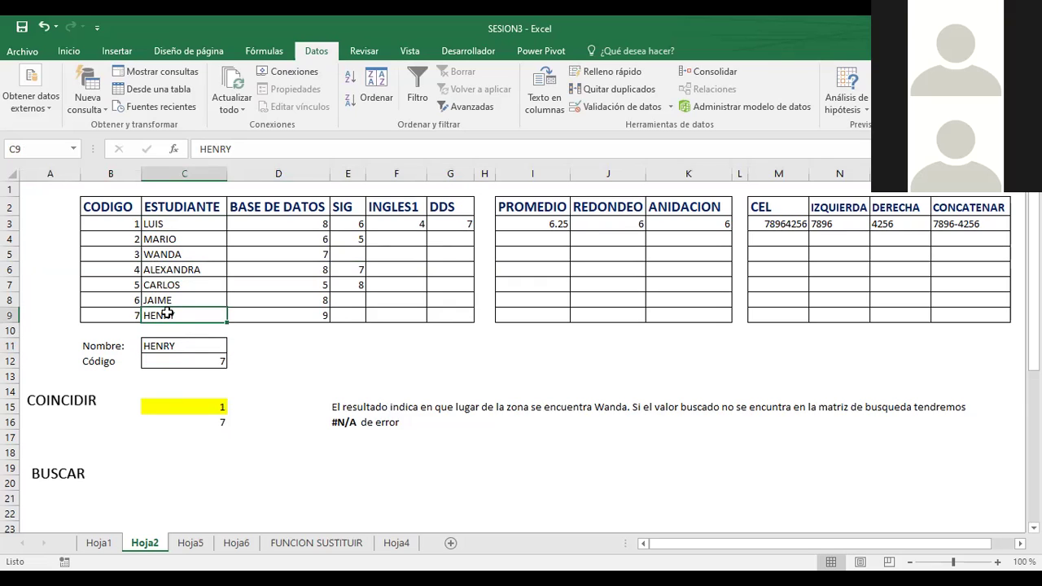
Step: Highlight the COINCIDIR formula in the Código cell, cancel the edit, and return to the course page
click(156, 358)
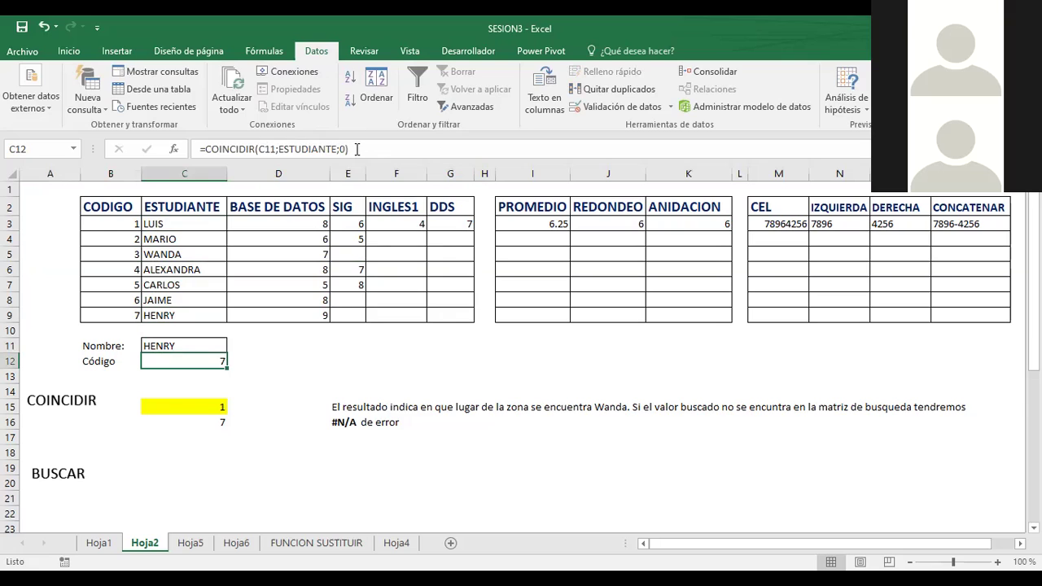
drag(357, 150, 200, 149)
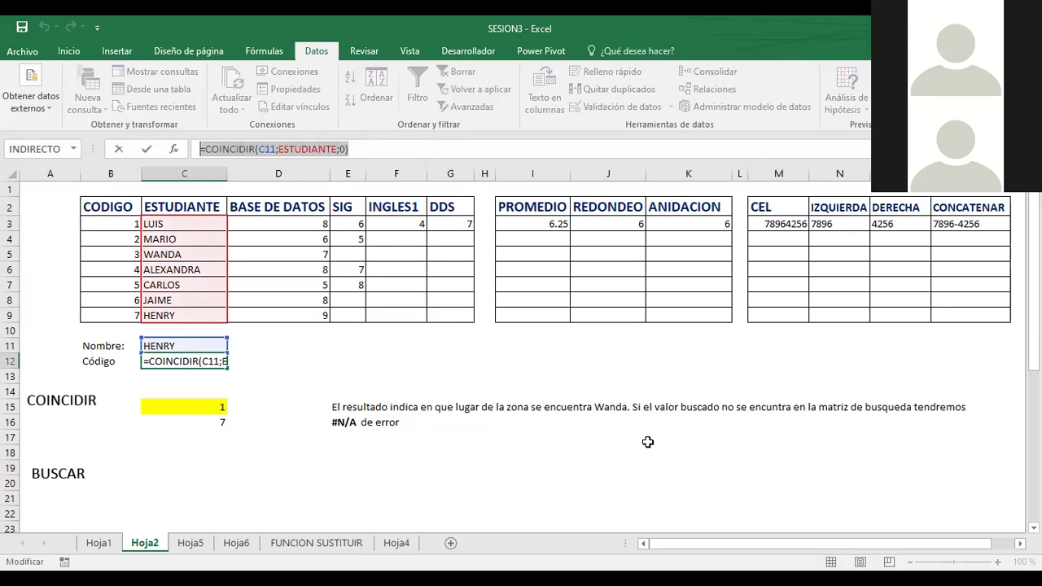
key(Escape)
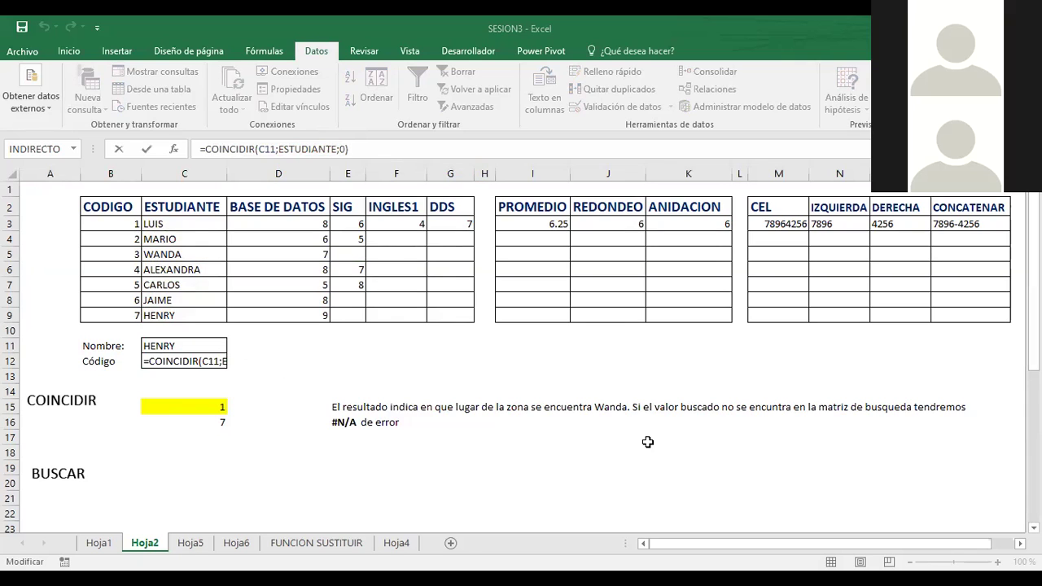
key(alt+Tab)
scroll(341, 350, up, 5)
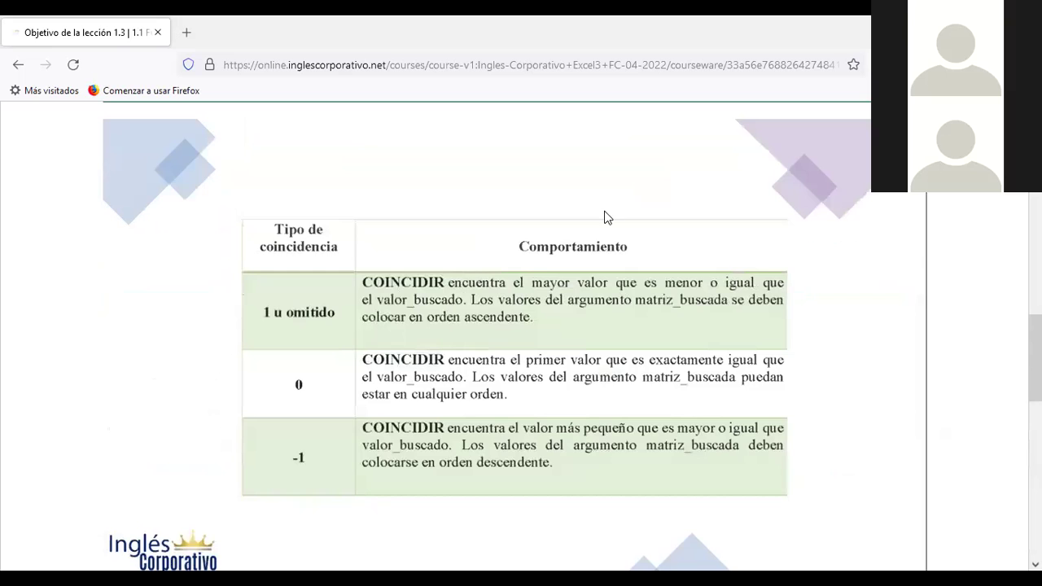
Step: Scroll the course page back up to the Función COINCIDIR slide with its syntax and arguments
scroll(604, 217, up, 4)
scroll(570, 275, up, 3)
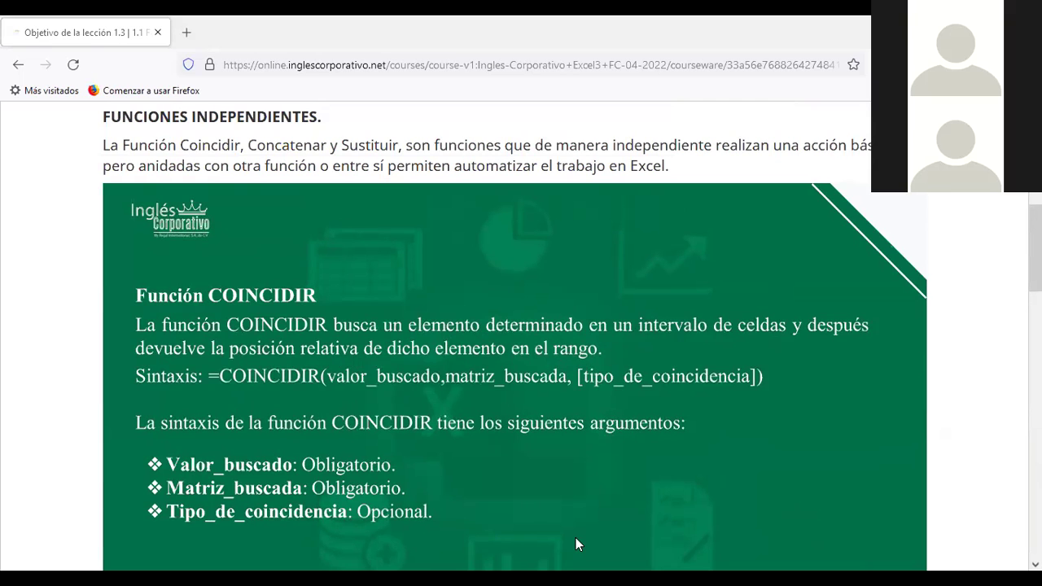
key(alt+Tab)
Step: While editing C12, browse the Hoja5, Hoja6 and FUNCION SUSTITUIR sheets, then return to Hoja2
click(190, 544)
click(236, 543)
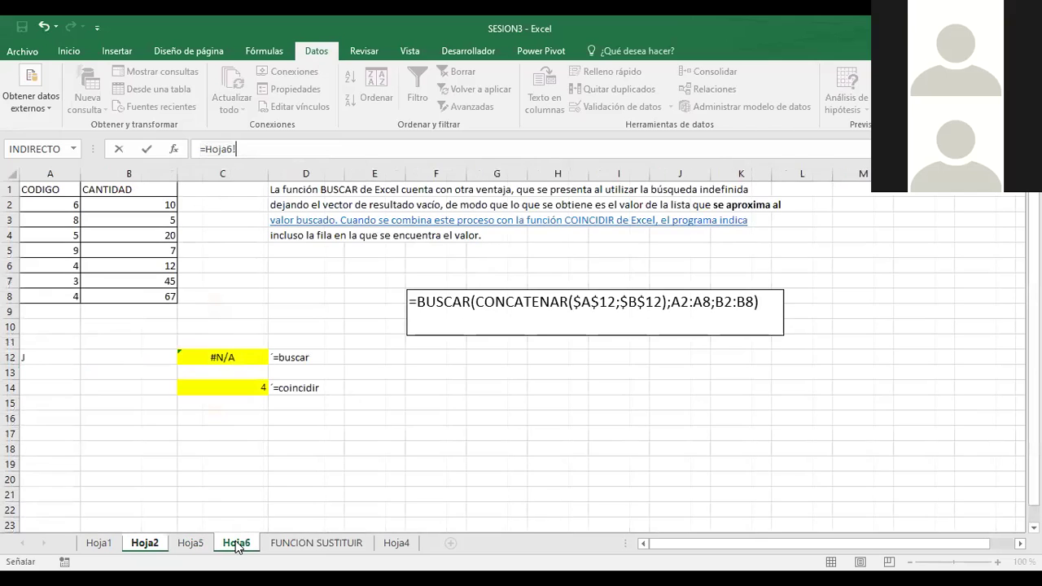
click(287, 543)
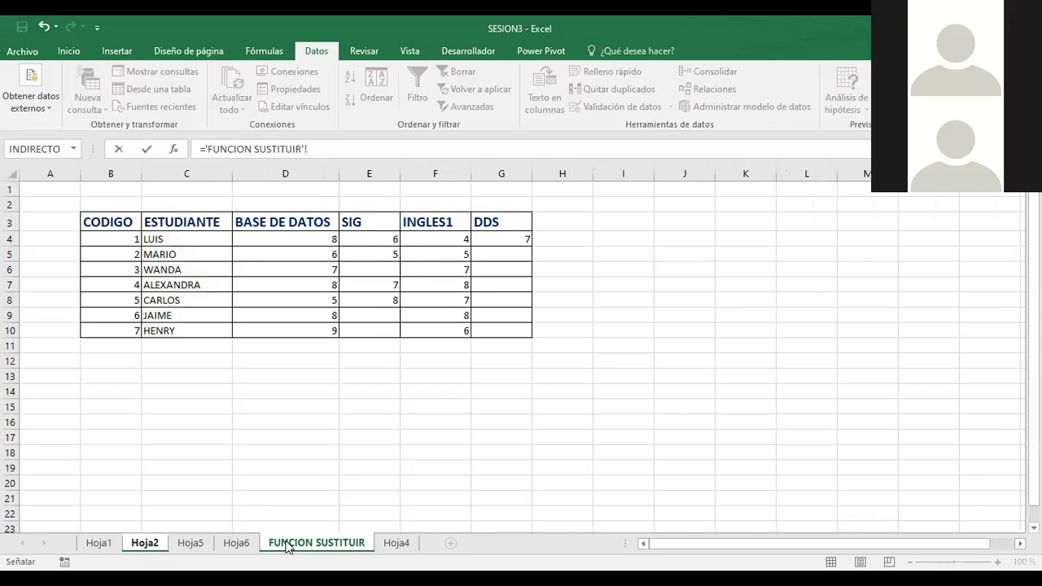
click(237, 543)
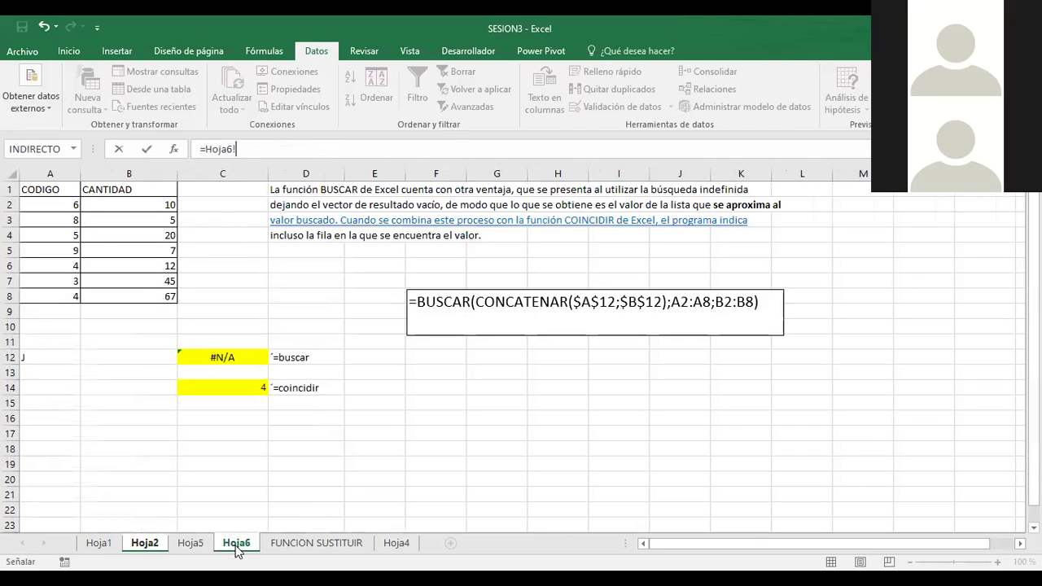
click(189, 549)
click(154, 550)
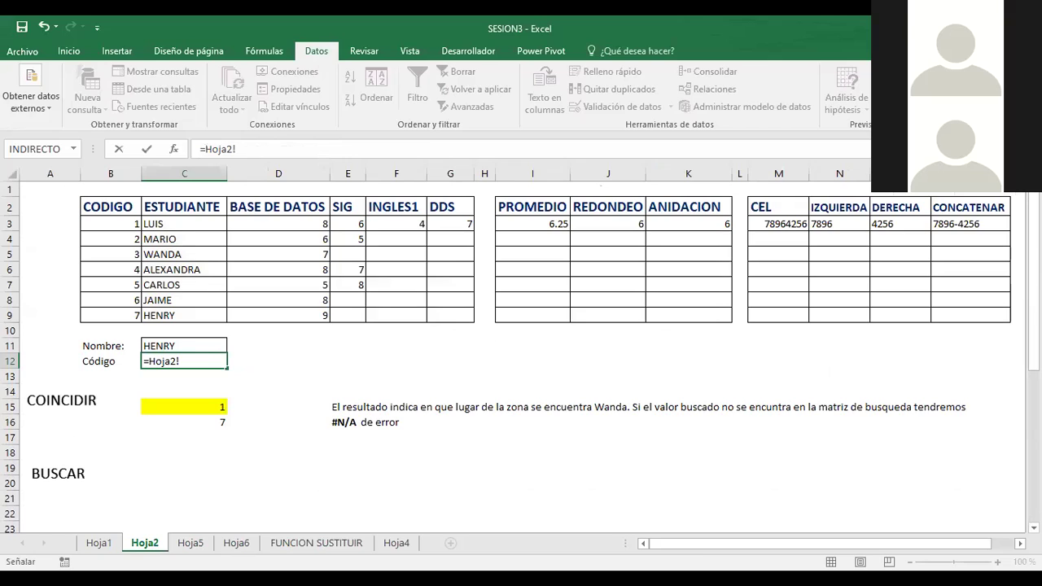
Step: Abandon the cross-sheet reference with Esc and select the PROMEDIO result in I3
drag(699, 551, 886, 544)
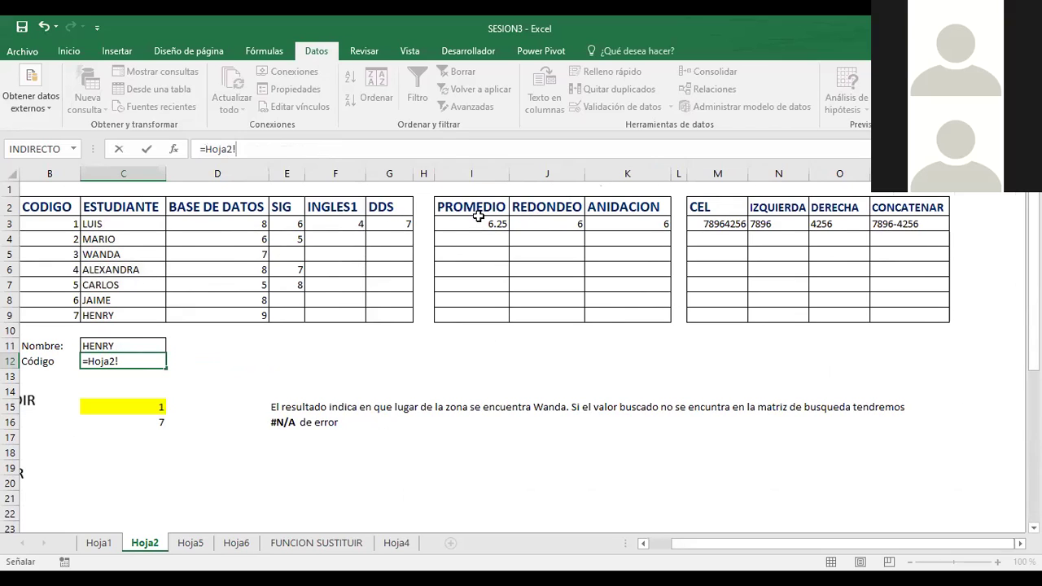
click(481, 207)
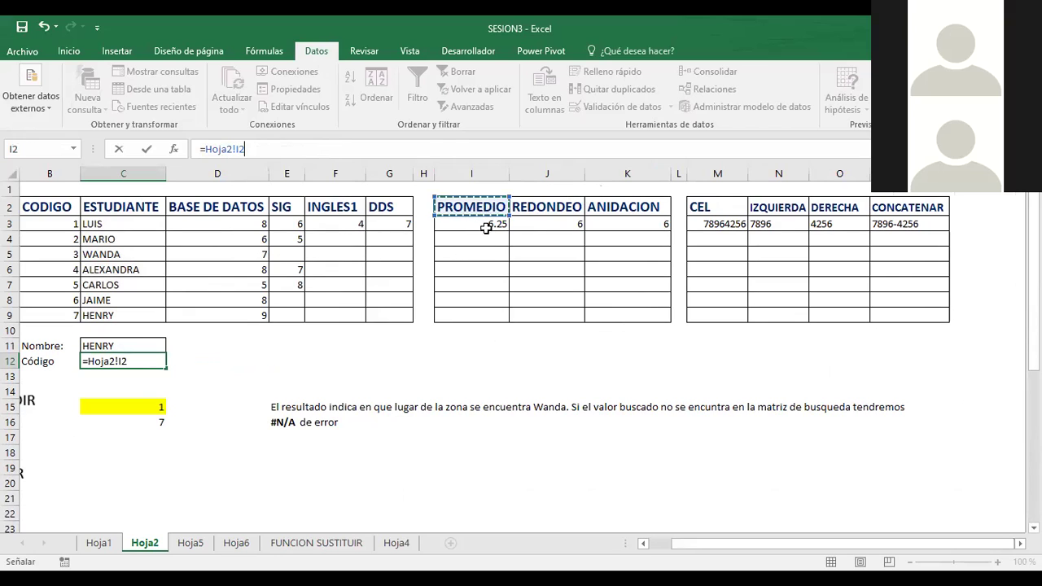
key(Escape)
click(487, 231)
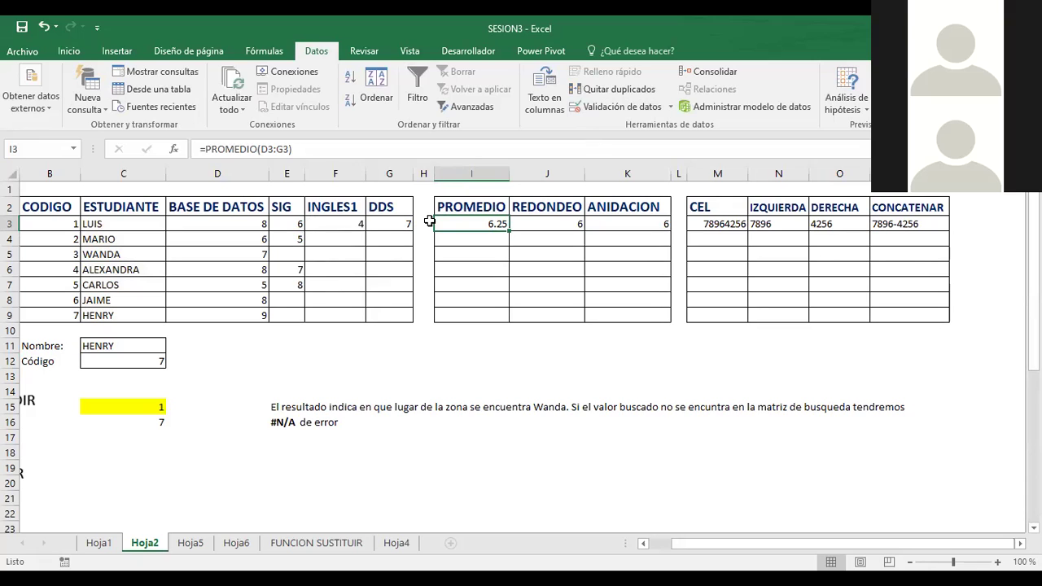
Step: Enter =(D3:G3)/4 in I11 to average the D3 to G3 range
click(464, 343)
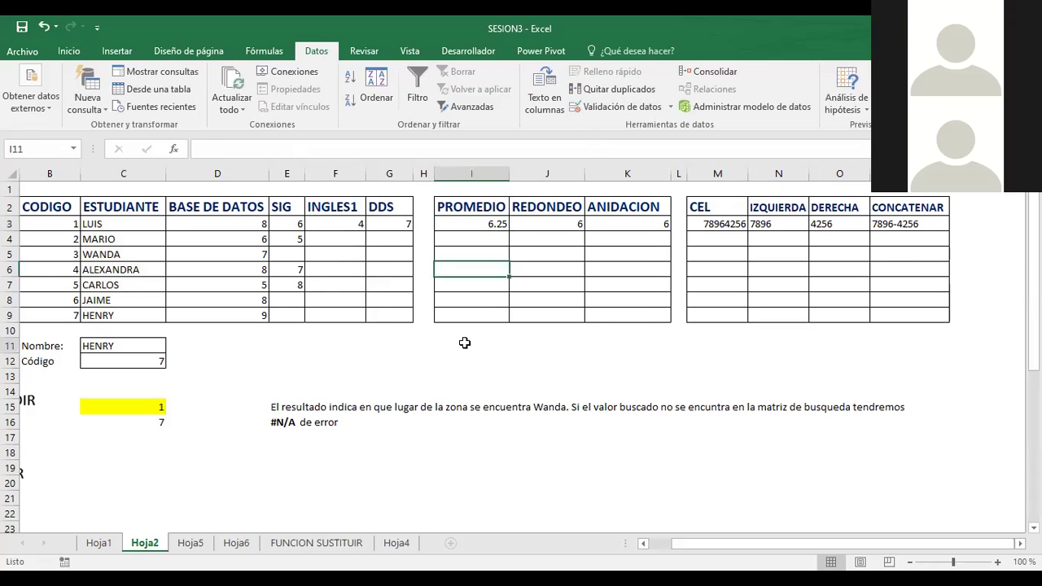
text(=)
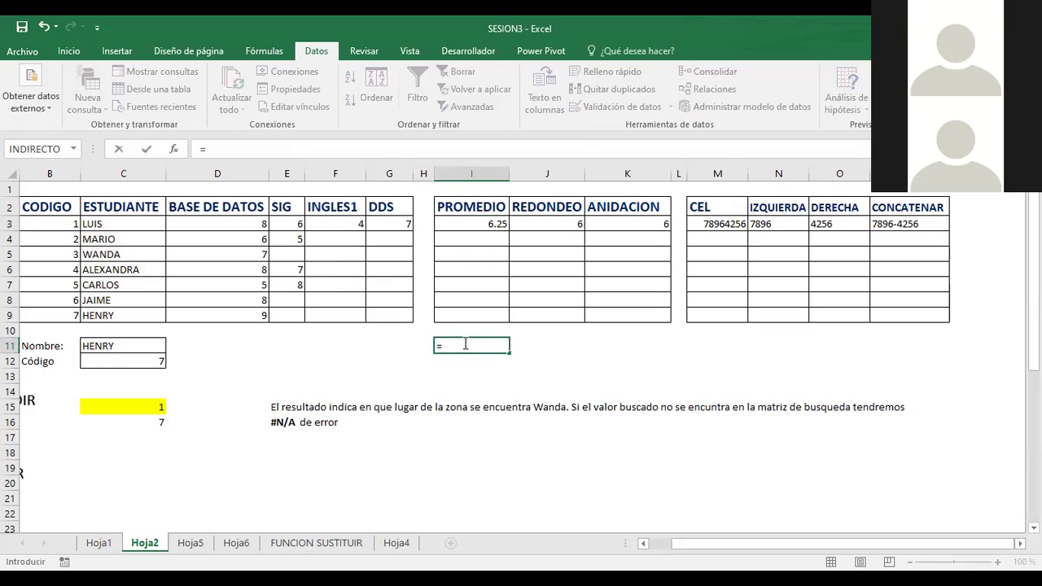
text(()
click(238, 226)
drag(374, 226, 373, 232)
text()/4)
key(Return)
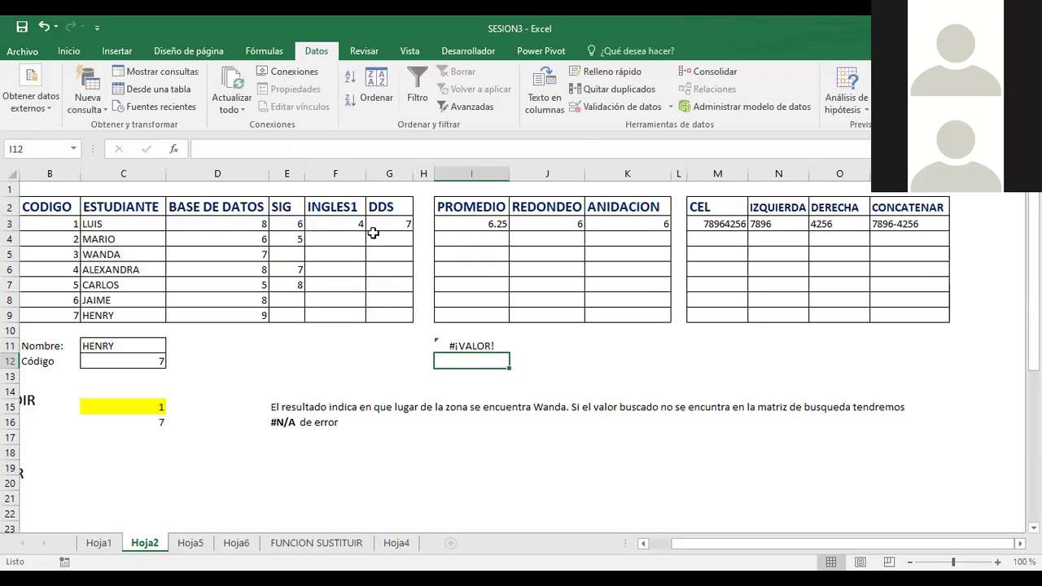
Step: Correct I11 to =(D3+E3+F3+G3)/4 so it shows 6.25, matching the PROMEDIO in I3
click(463, 347)
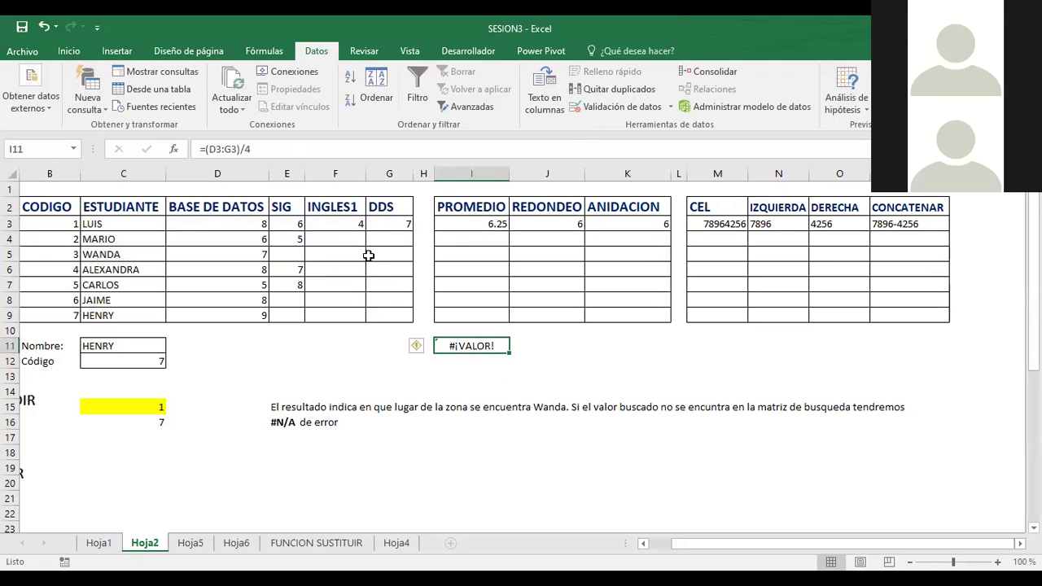
click(226, 151)
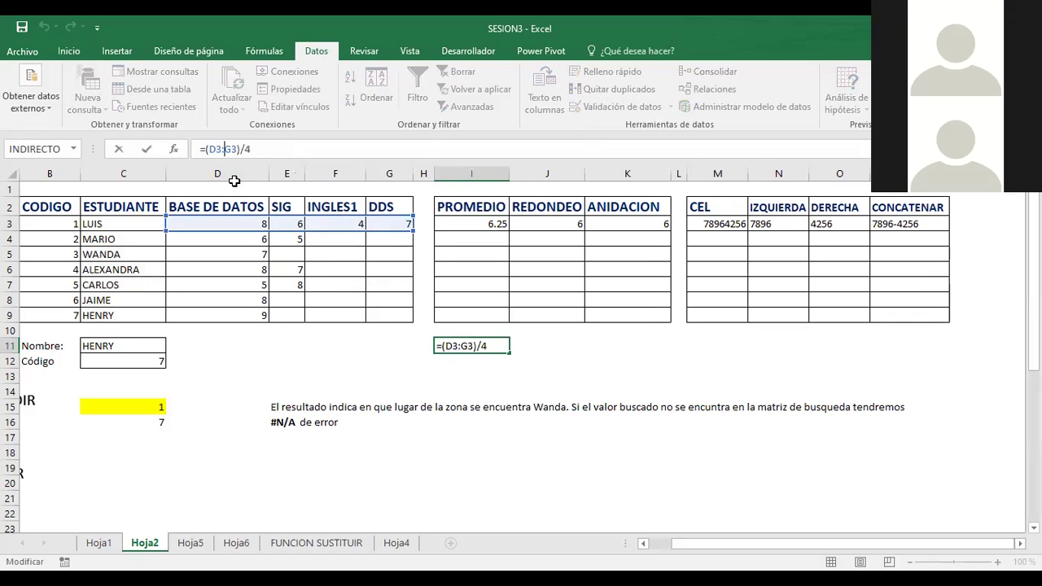
key(BackSpace)
text(+)
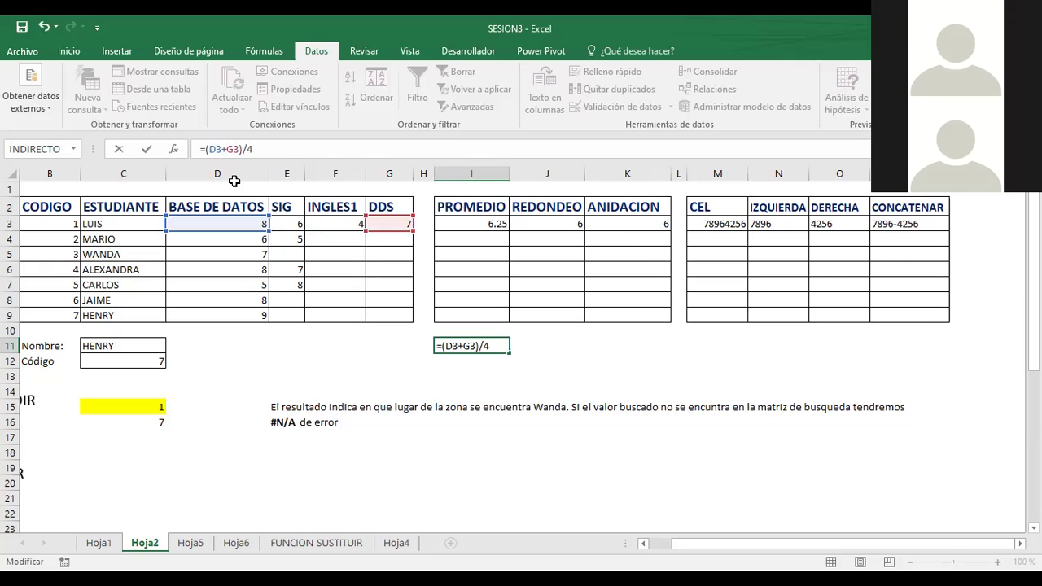
text(e)
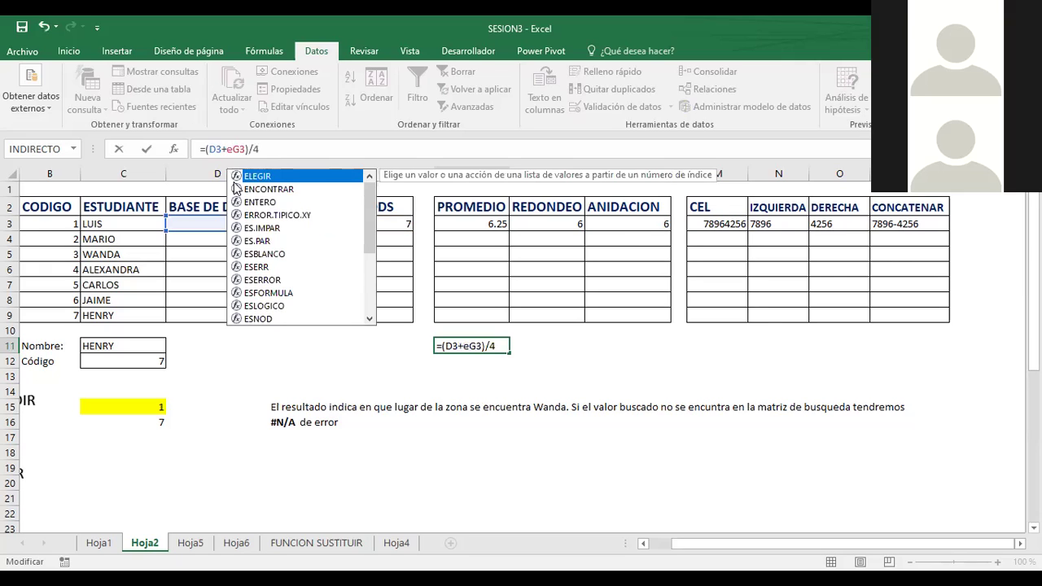
text(3+)
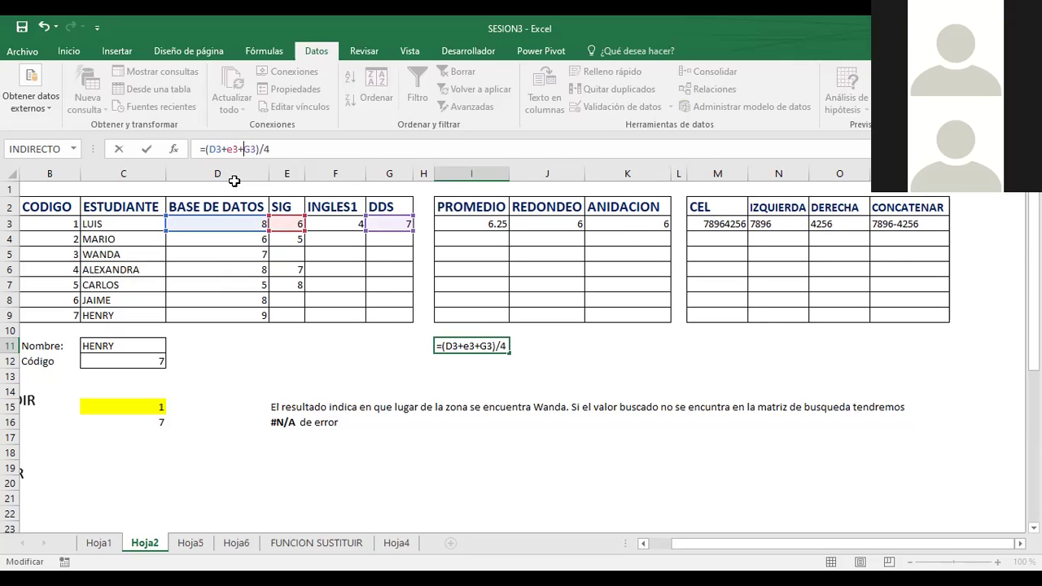
text(f3)
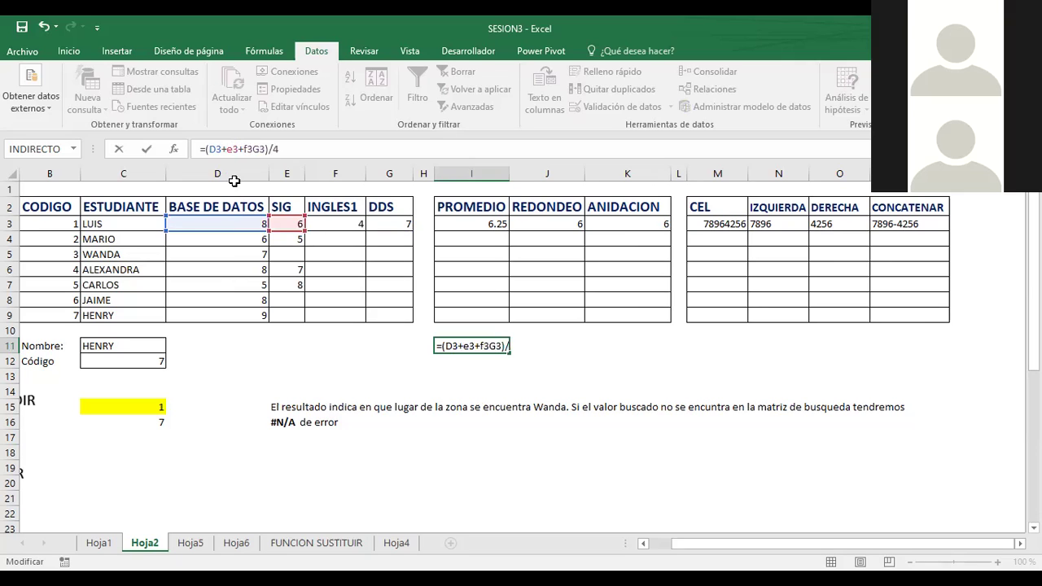
text(+)
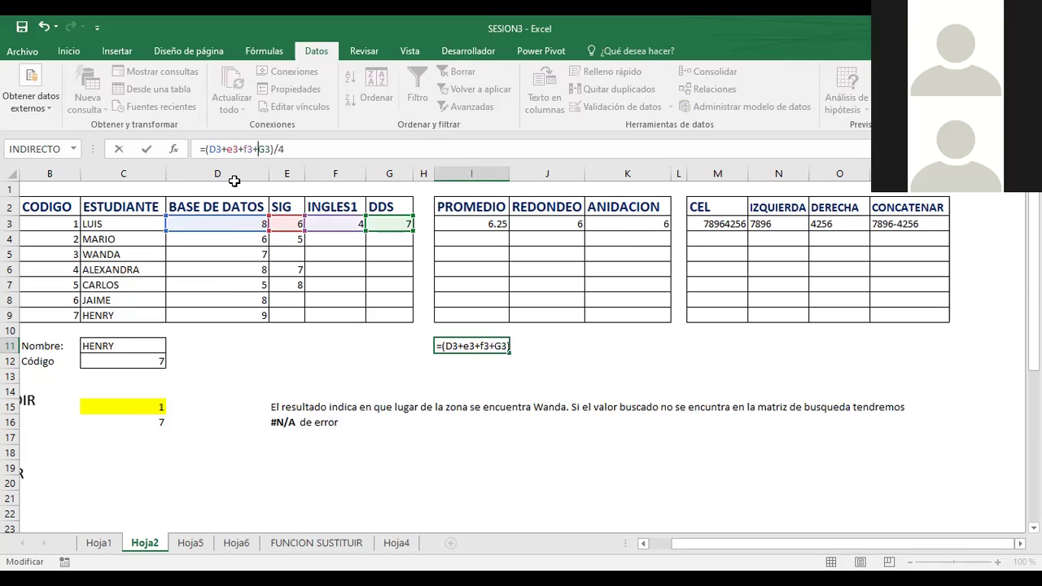
key(Return)
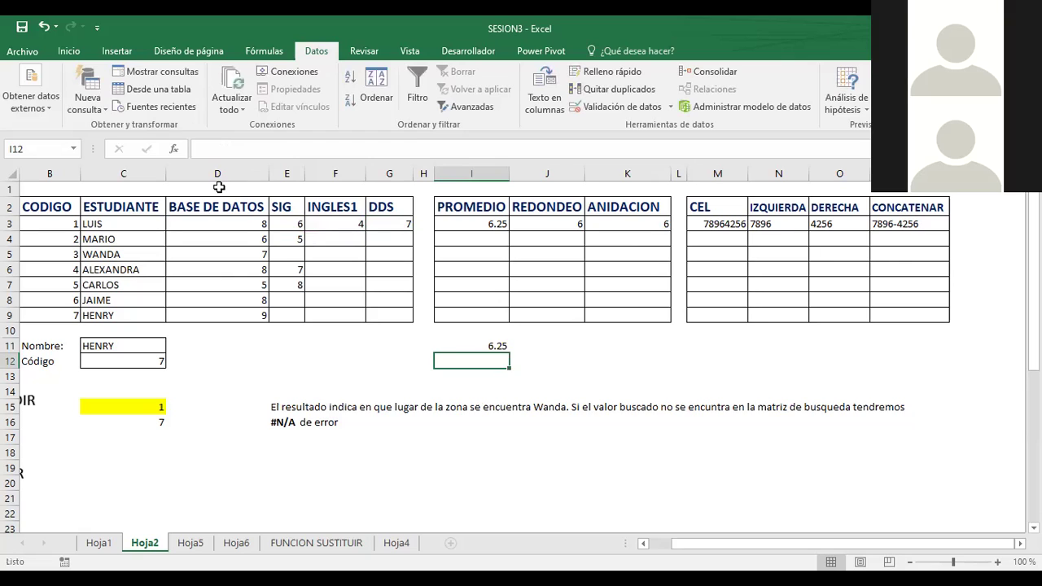
click(466, 223)
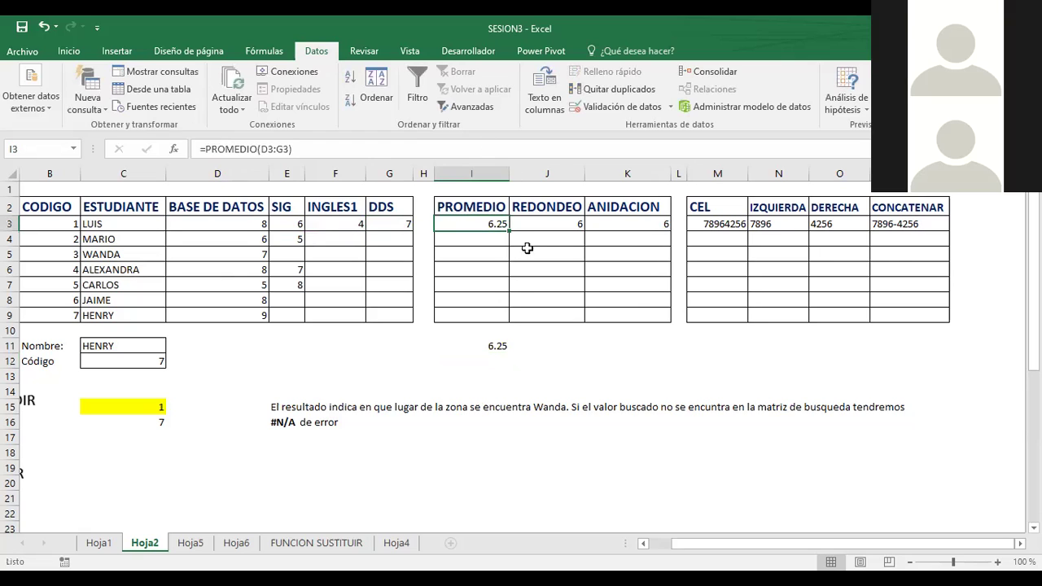
click(562, 231)
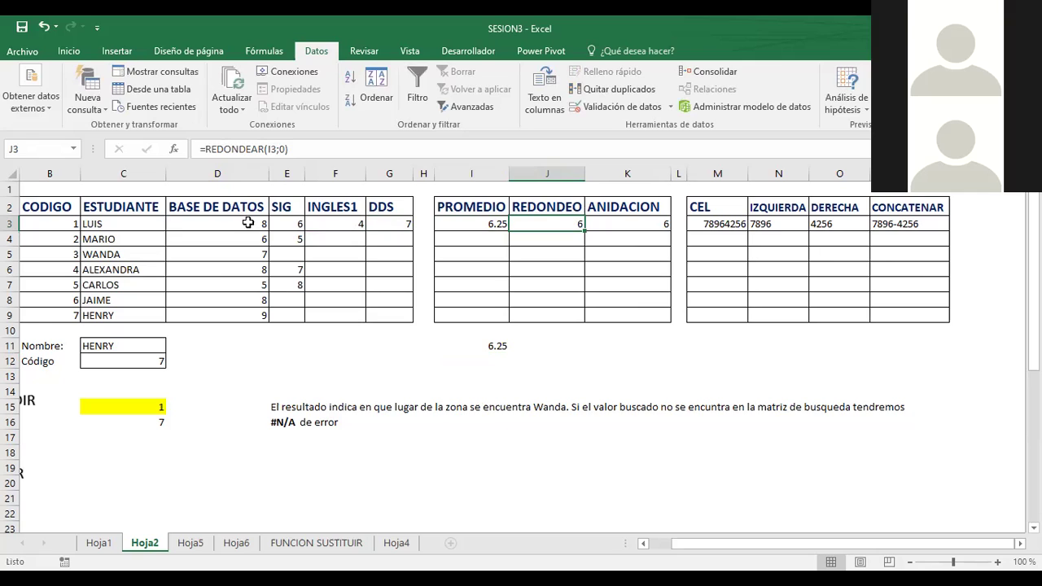
click(494, 223)
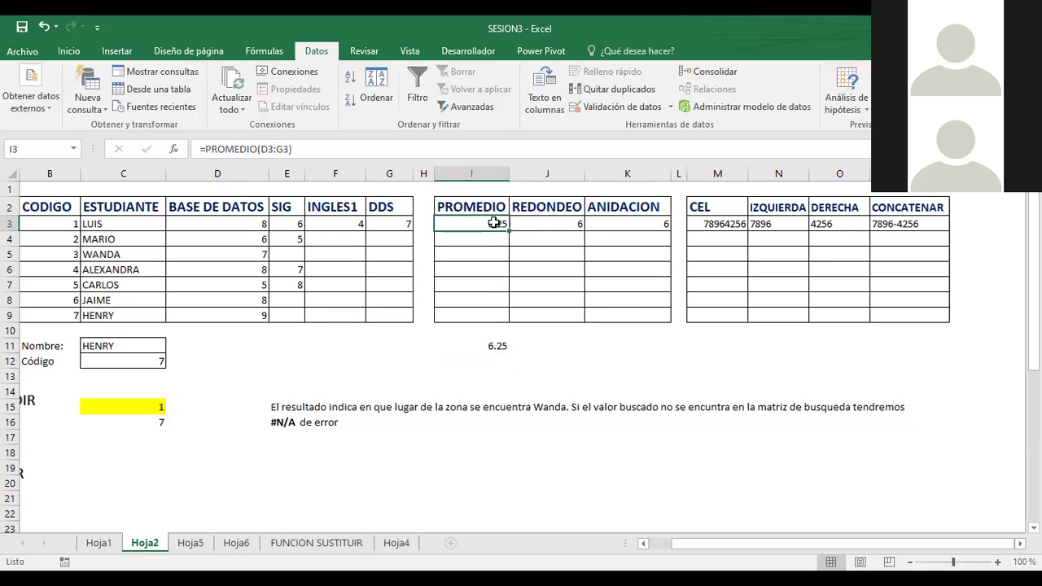
click(529, 223)
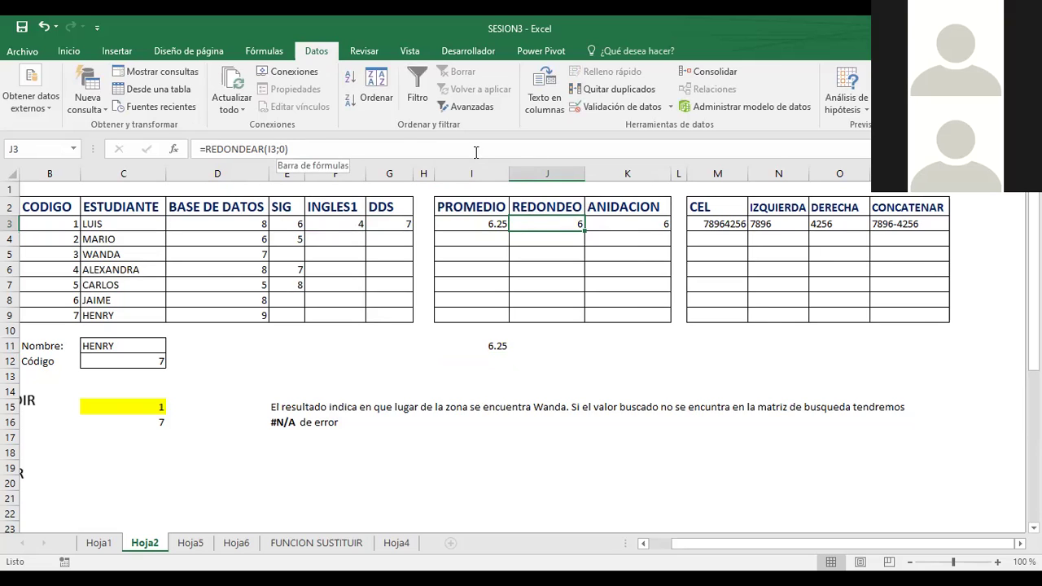
click(627, 222)
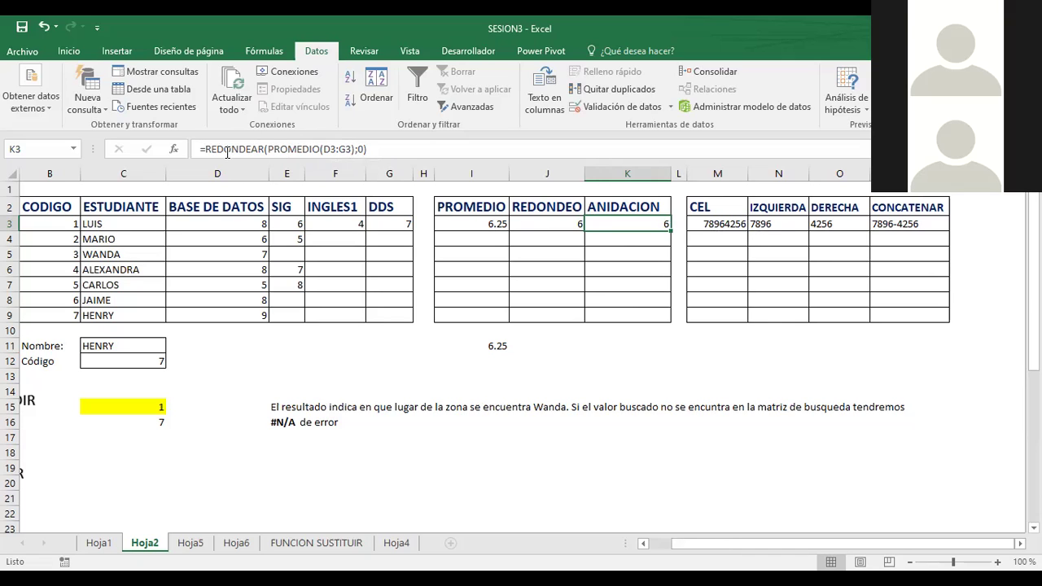
click(724, 228)
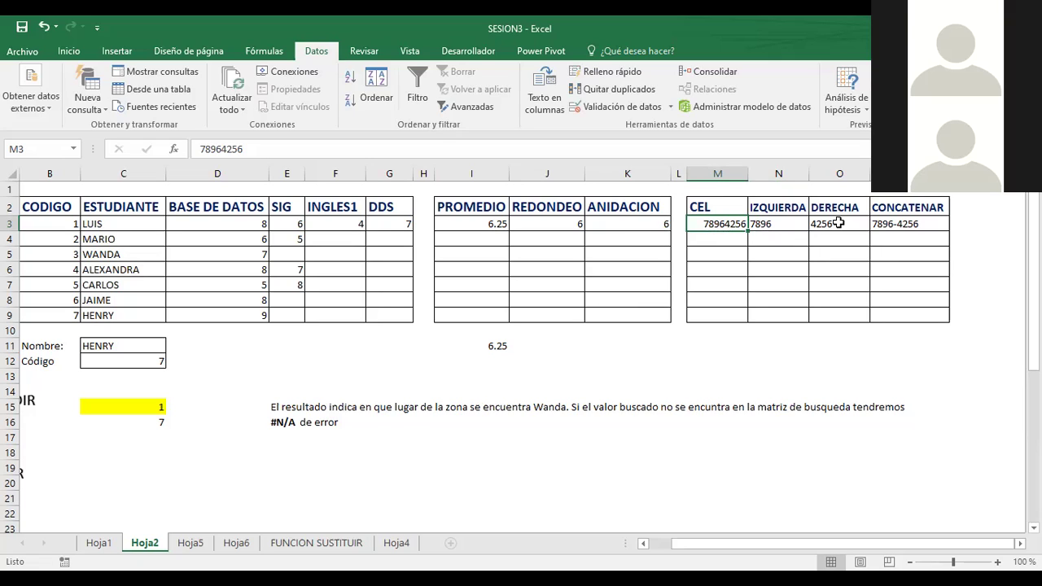
click(902, 226)
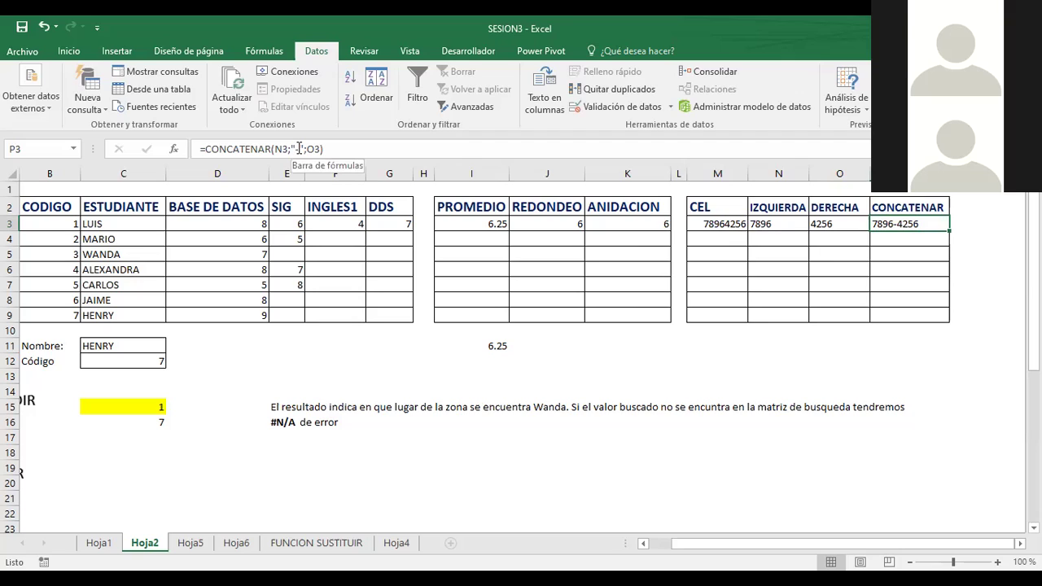
click(299, 149)
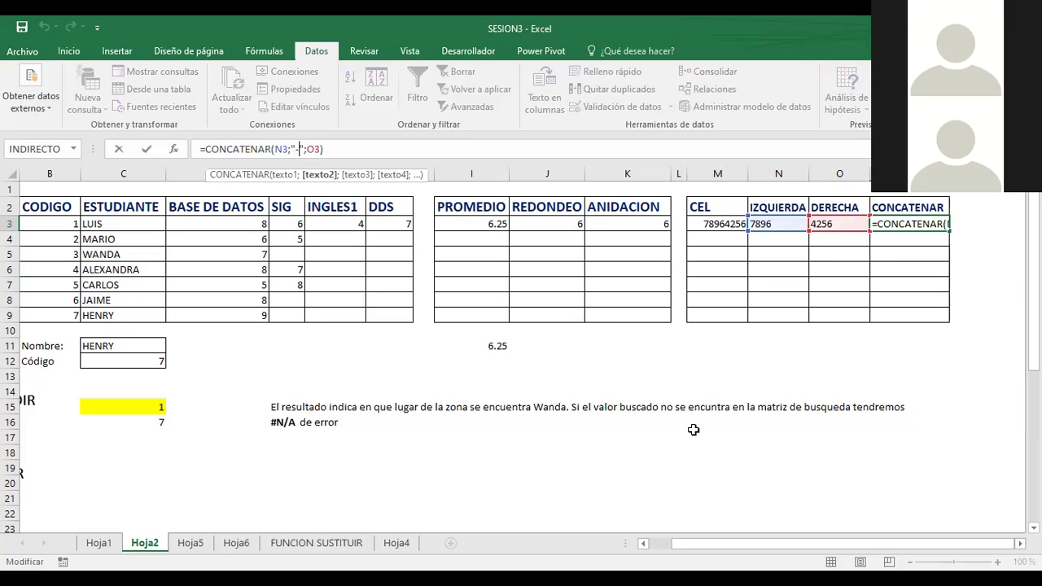
key(Return)
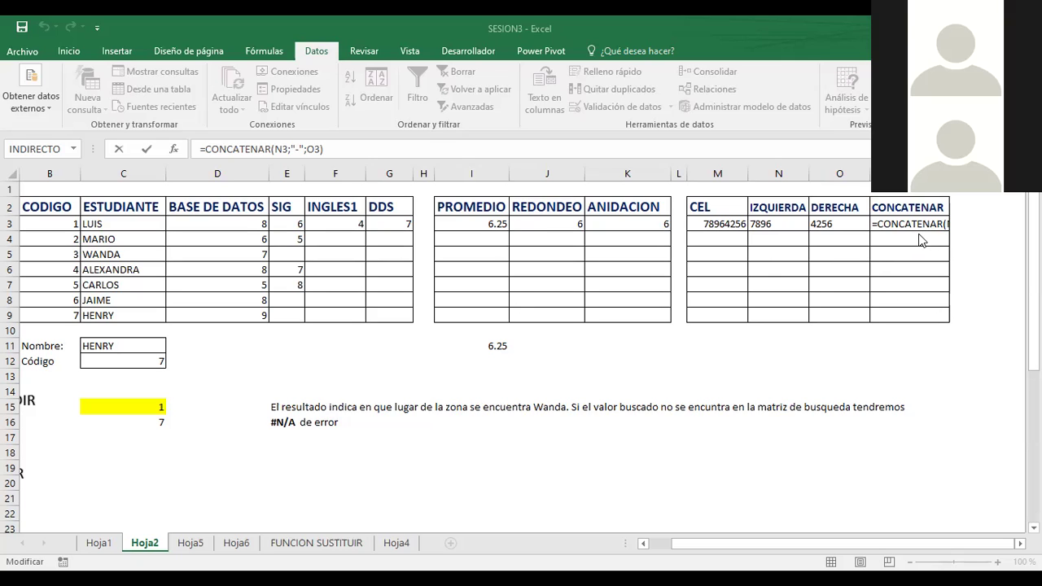
click(847, 224)
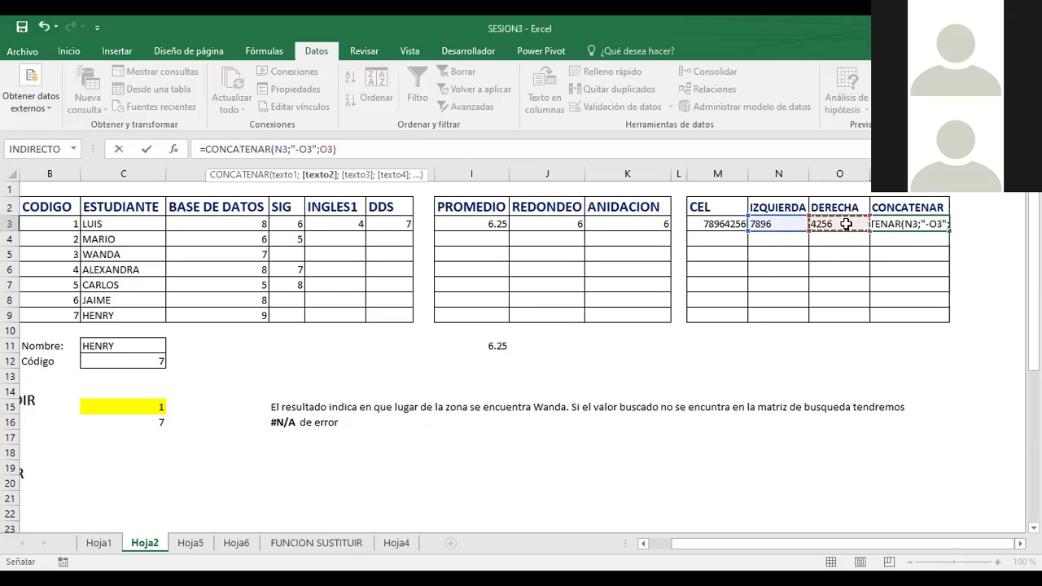
key(Escape)
click(847, 224)
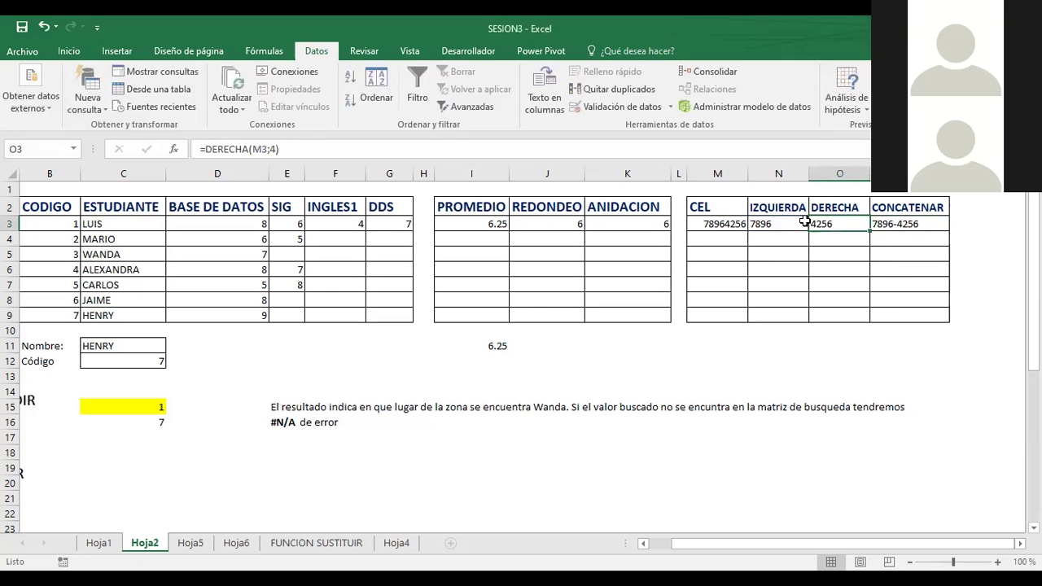
click(782, 226)
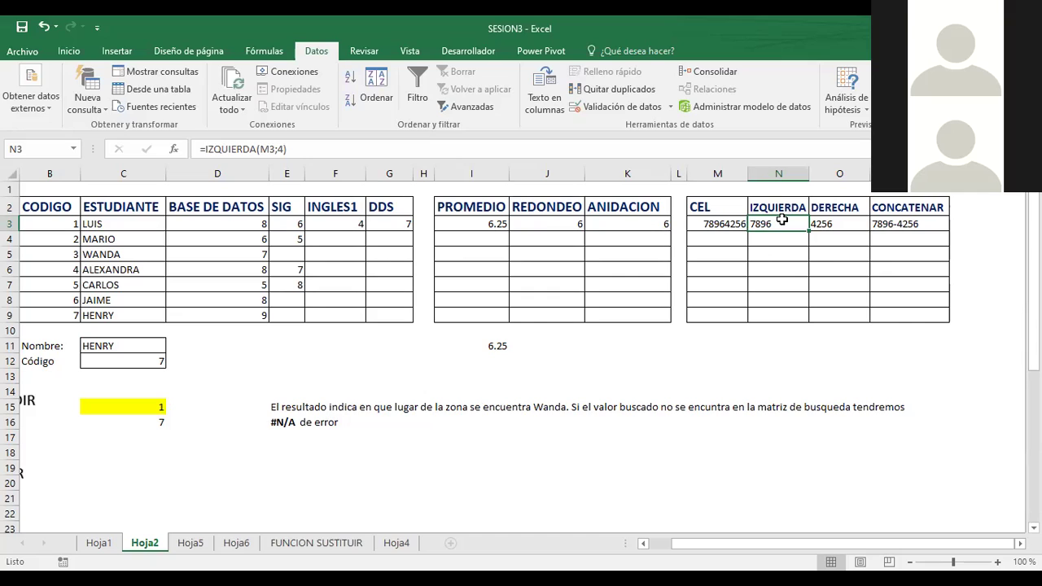
click(837, 222)
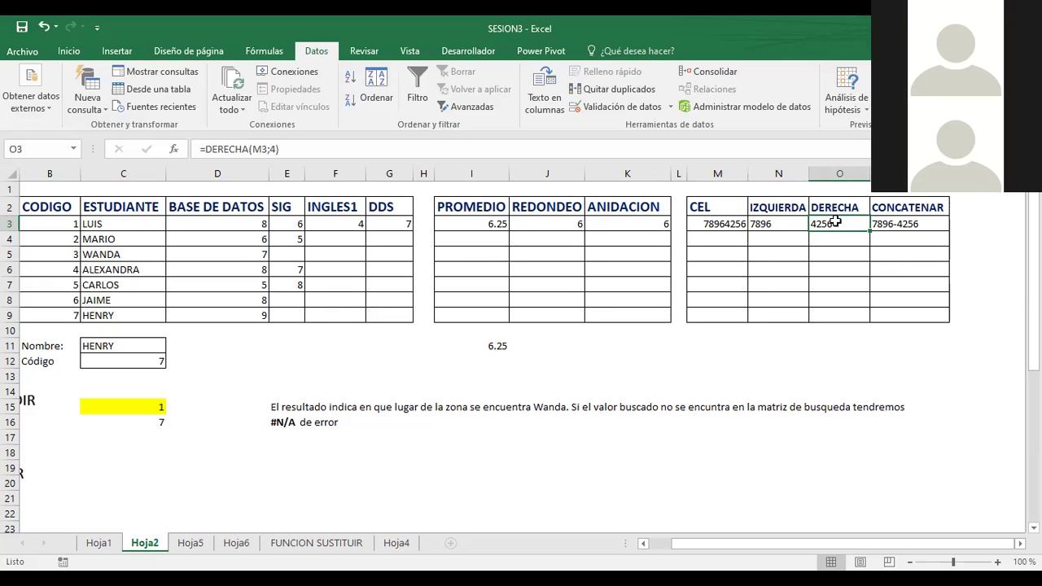
click(726, 223)
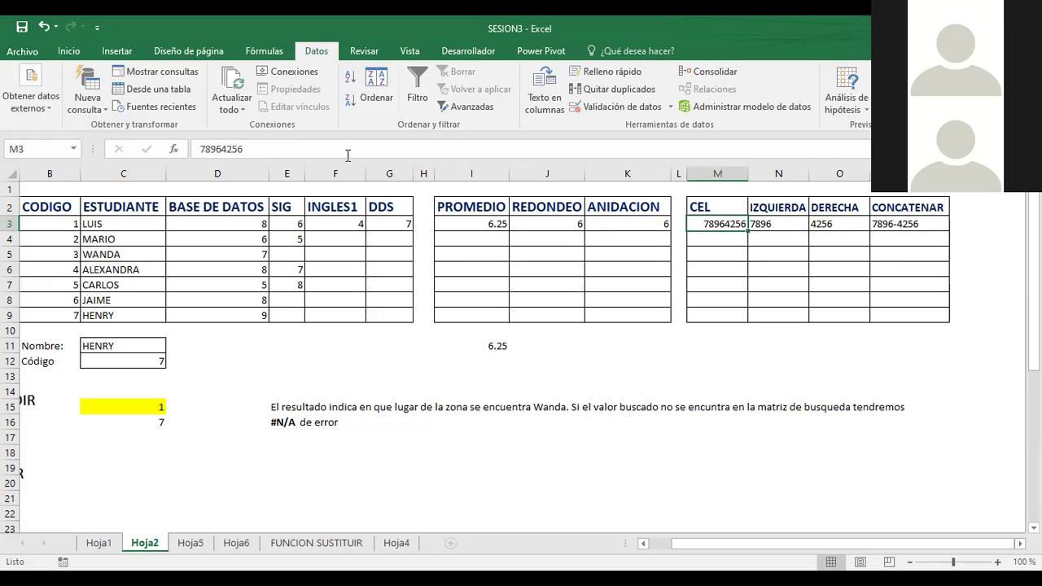
click(232, 151)
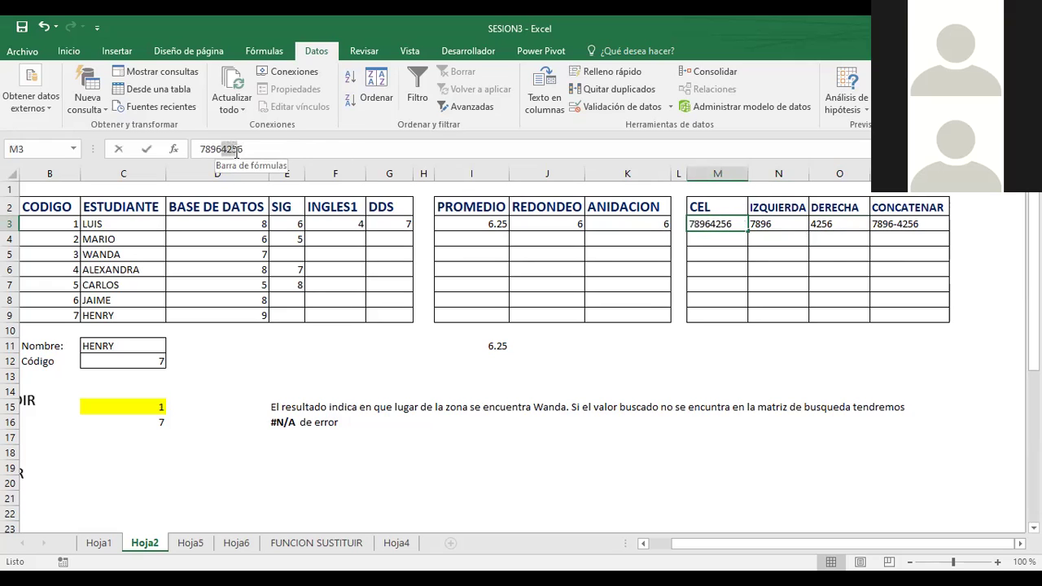
double_click(236, 151)
click(247, 148)
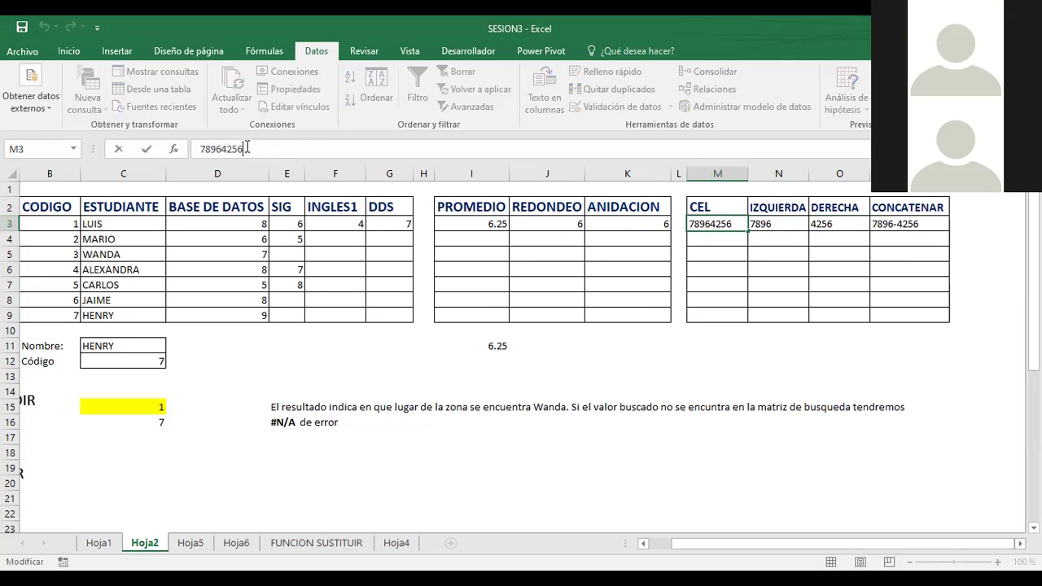
drag(224, 149, 200, 149)
click(909, 228)
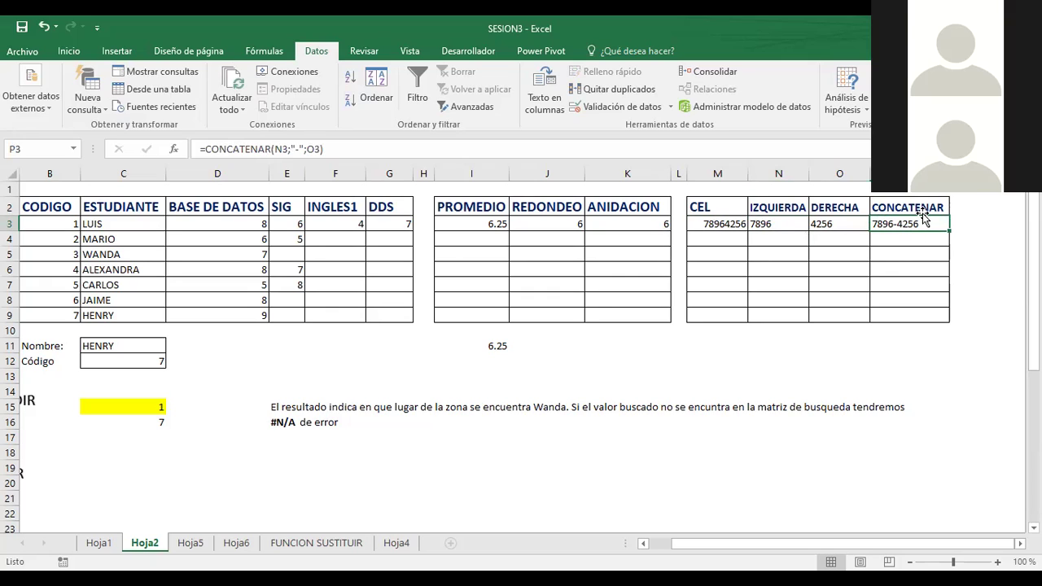
Step: Enter the phone number 45678890 in M4, replacing an initial 3454
click(728, 239)
text(3454)
key(Tab)
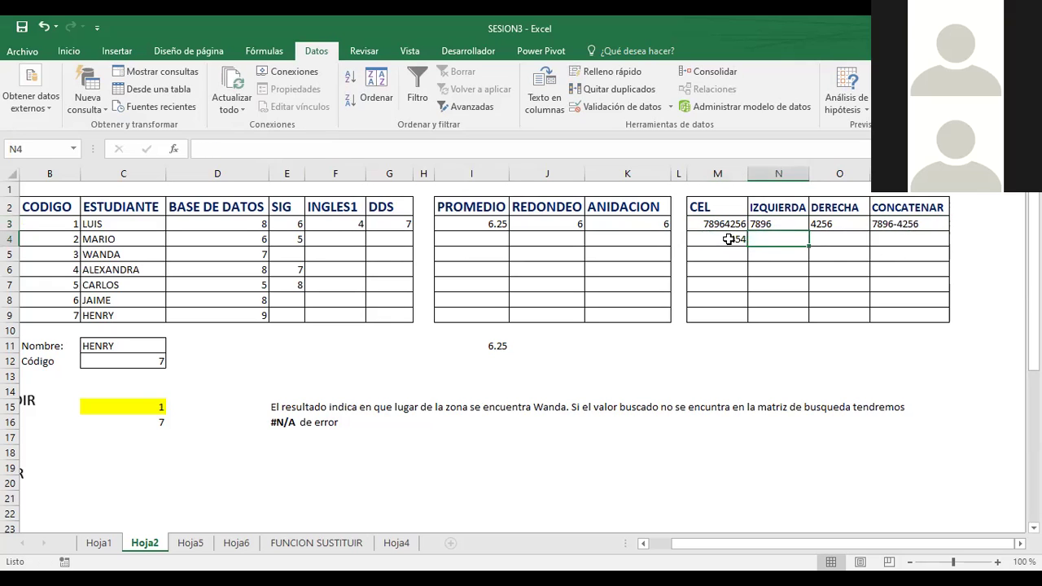
click(729, 239)
text(45678890)
key(Tab)
Step: Fill the IZQUIERDA, DERECHA and CONCATENAR formulas from N3:P3 down to row 4 and check them
click(779, 223)
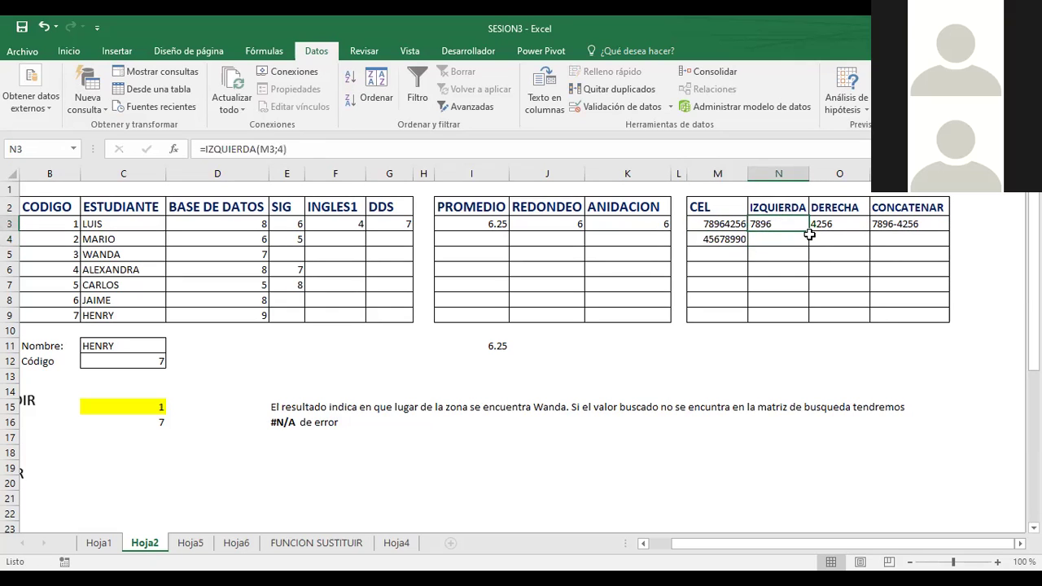
drag(812, 235, 813, 250)
click(851, 223)
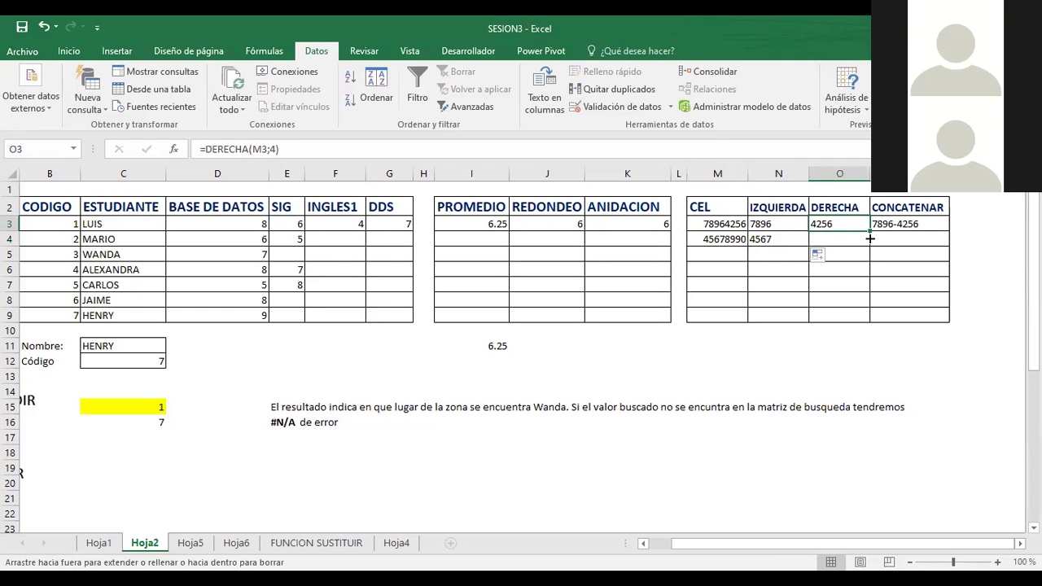
drag(869, 234, 870, 248)
click(932, 226)
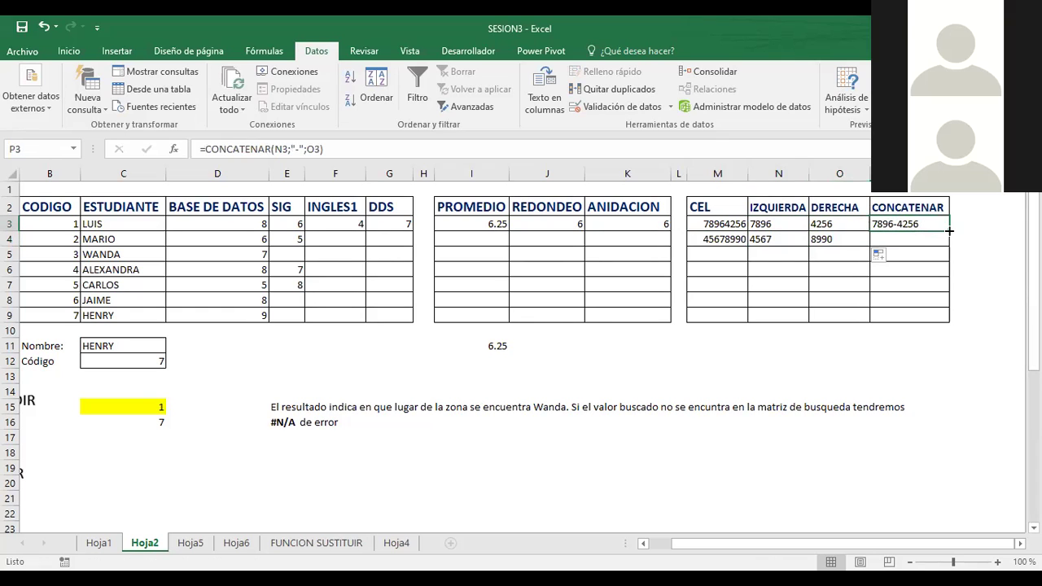
drag(949, 232, 945, 242)
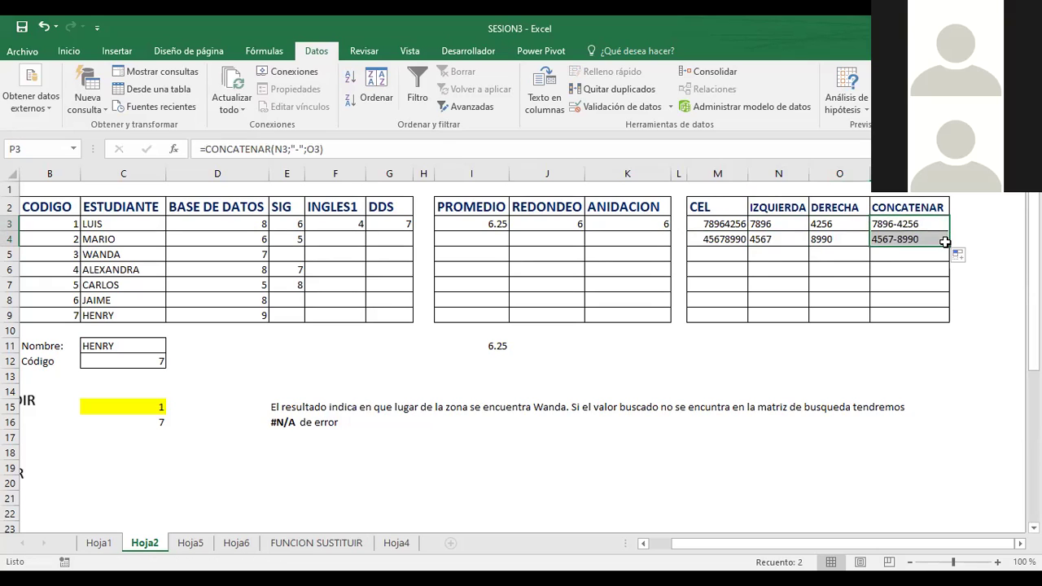
click(718, 253)
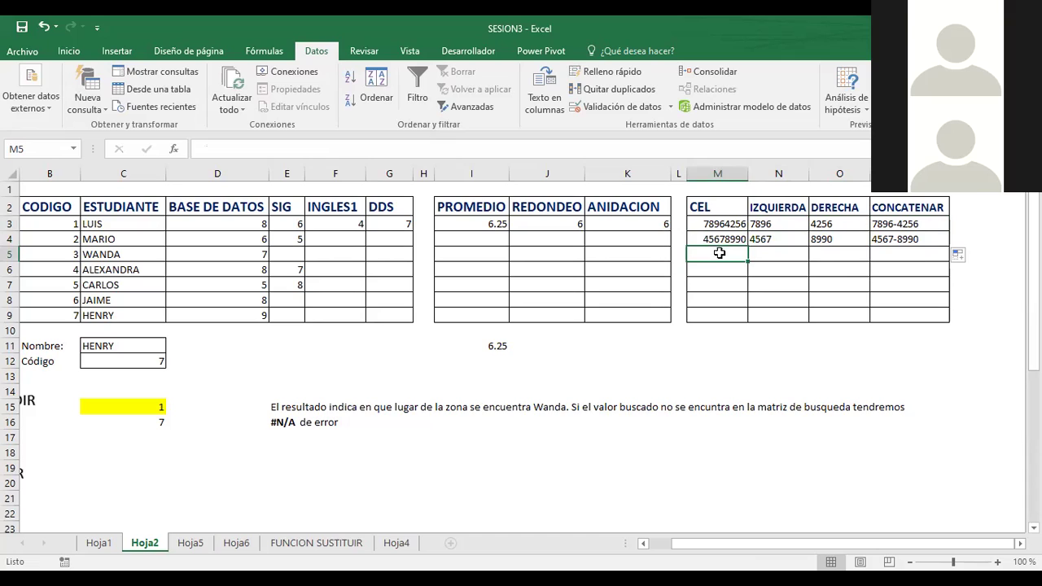
click(768, 242)
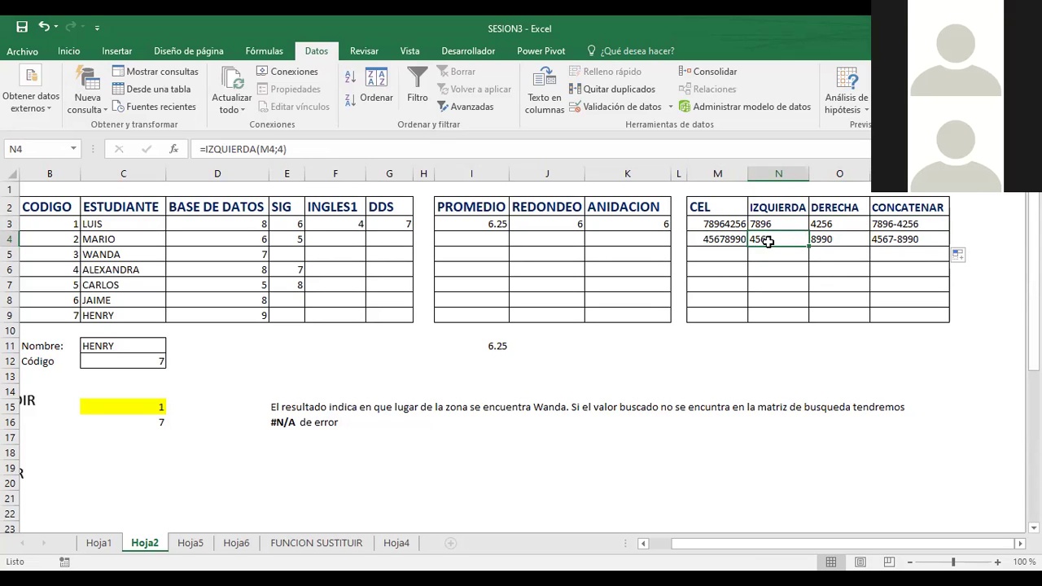
click(819, 237)
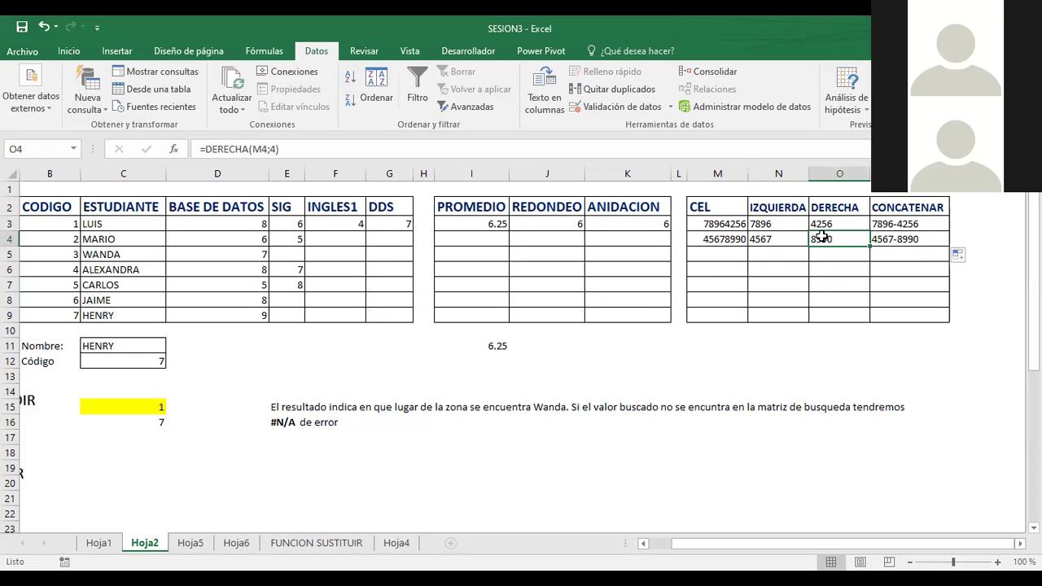
click(919, 239)
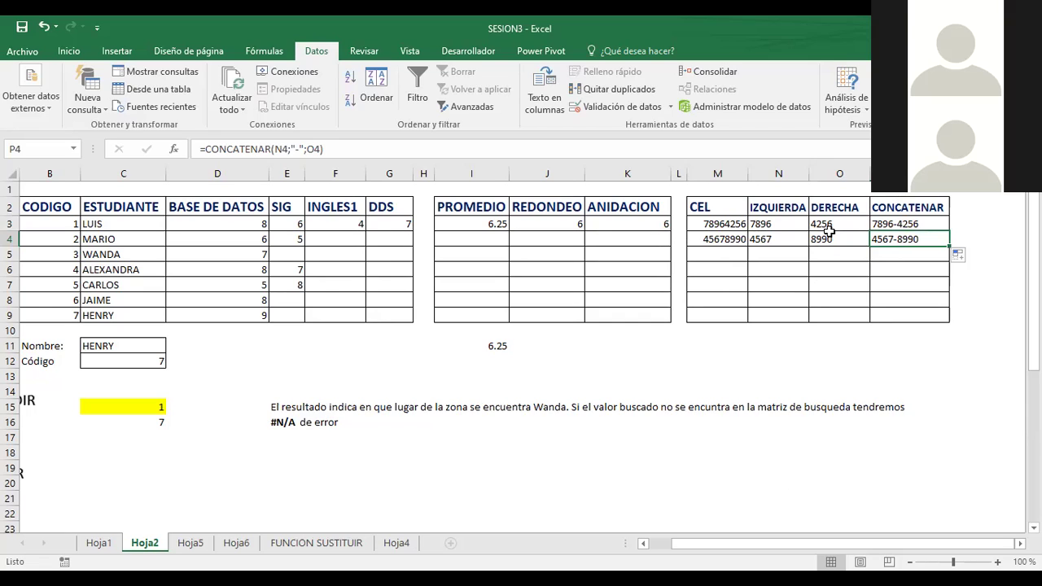
Step: Type 3344, 768, 0797 and 897897 down column P from P6 to P10, then select P6:P10
click(906, 271)
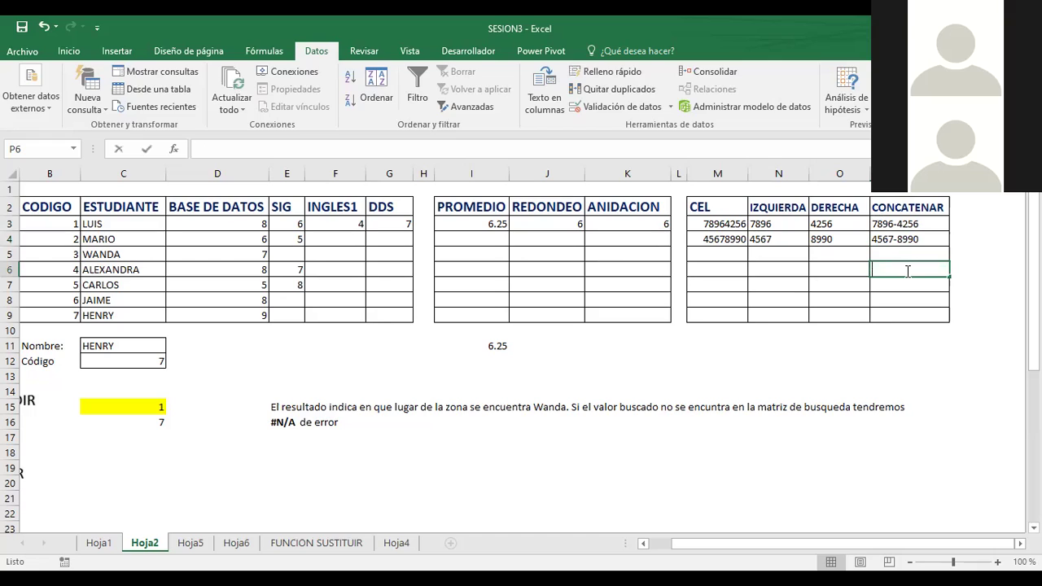
text(3344)
key(Return)
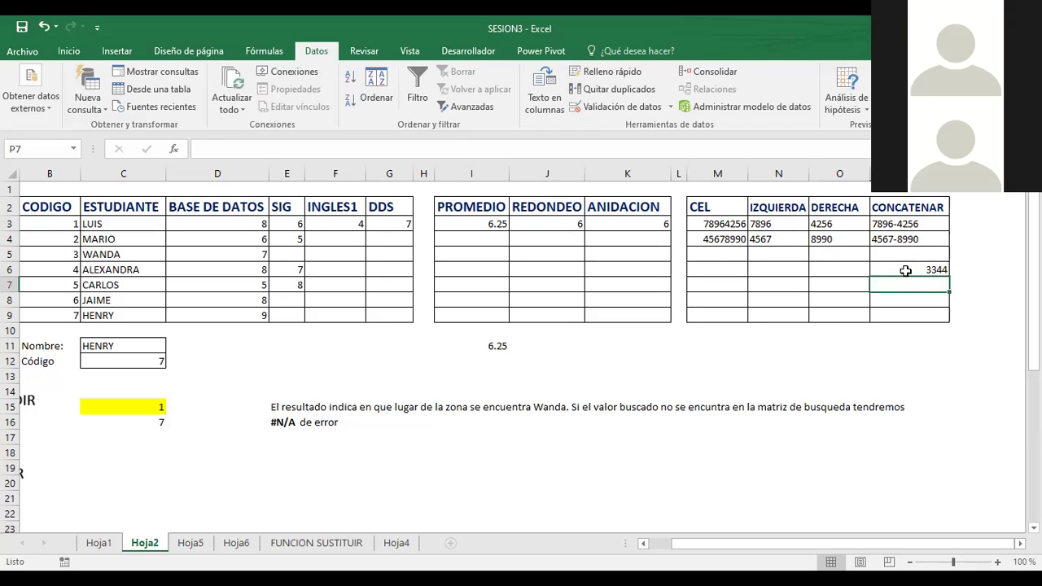
click(906, 271)
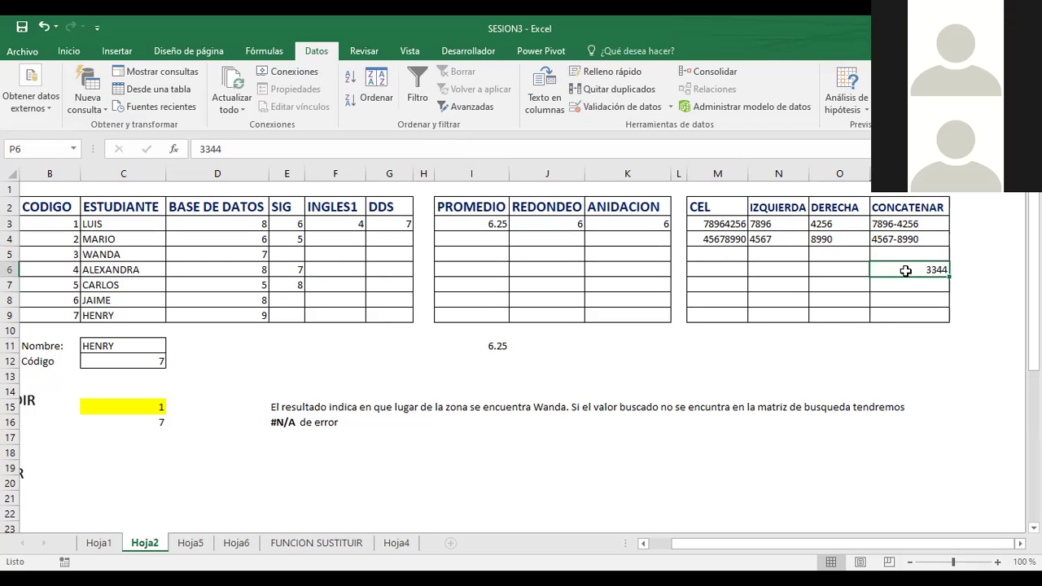
key(Return)
text(768)
key(Return)
text(0797)
key(Return)
text(')
key(Return)
text(897897)
key(Return)
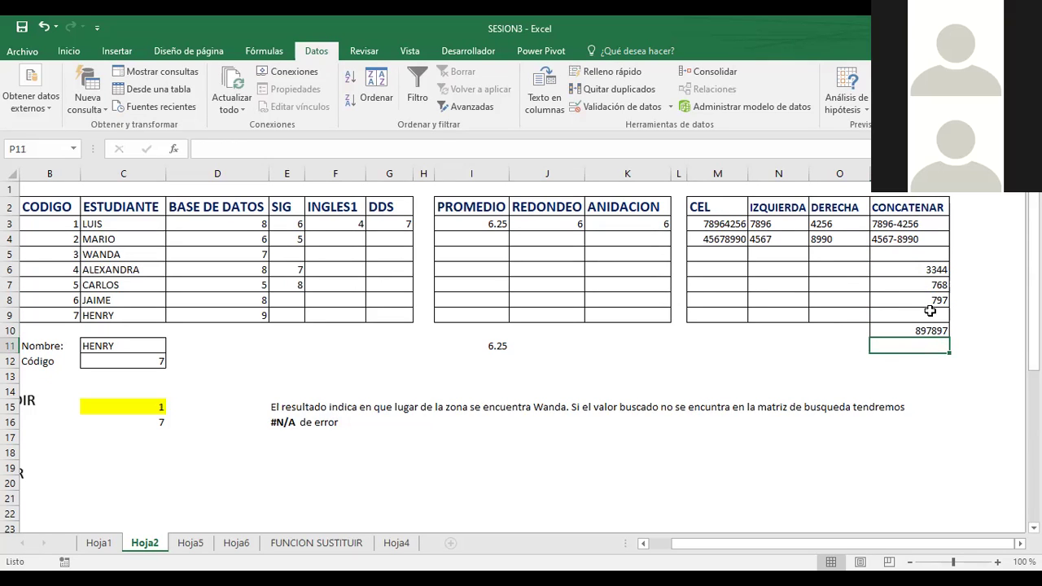
click(916, 272)
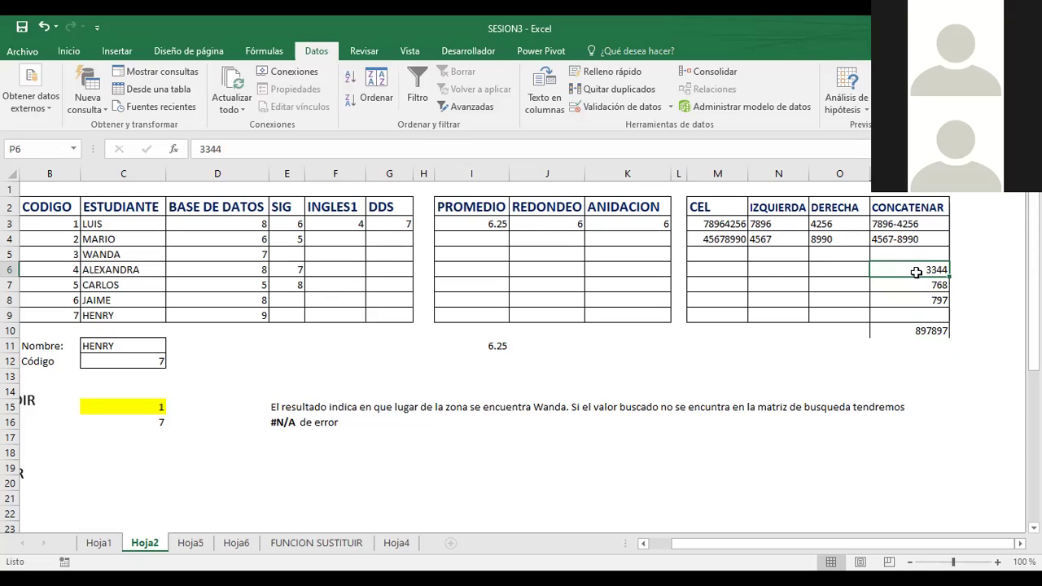
drag(916, 272, 912, 331)
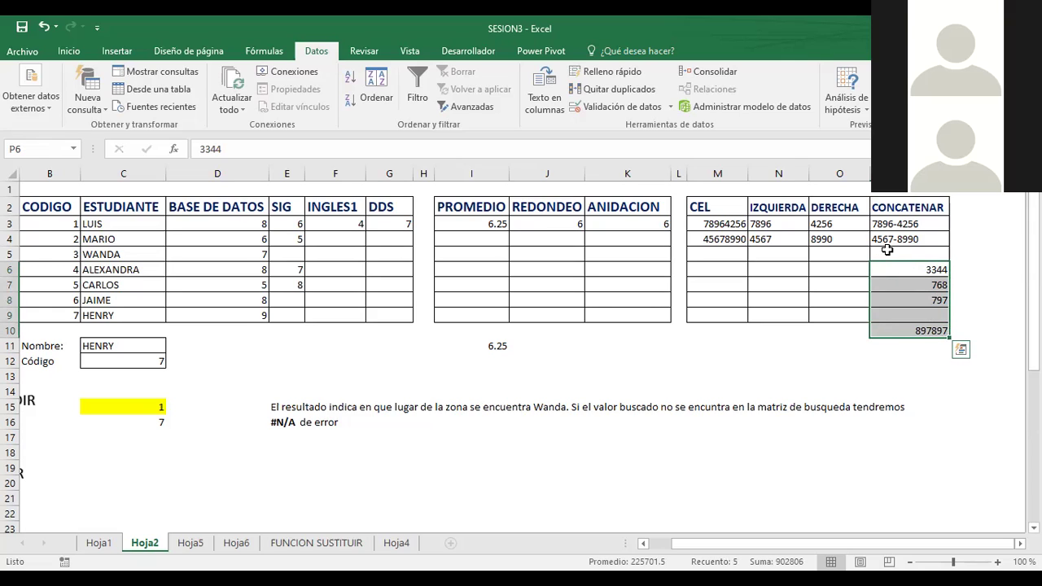
Step: Replace 768 in P7 with the text entry ´0987777
click(887, 248)
click(898, 272)
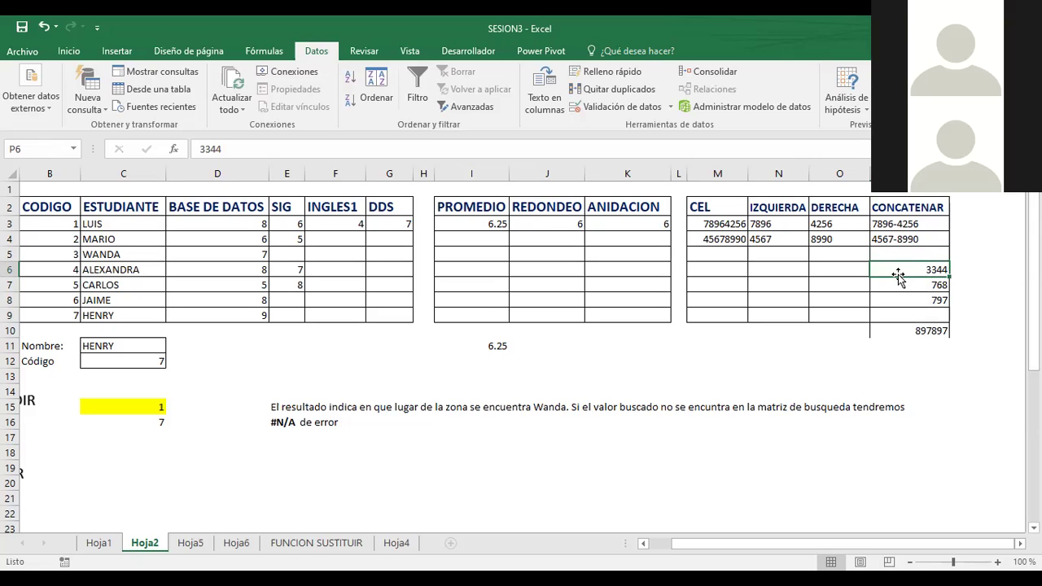
click(903, 284)
double_click(903, 285)
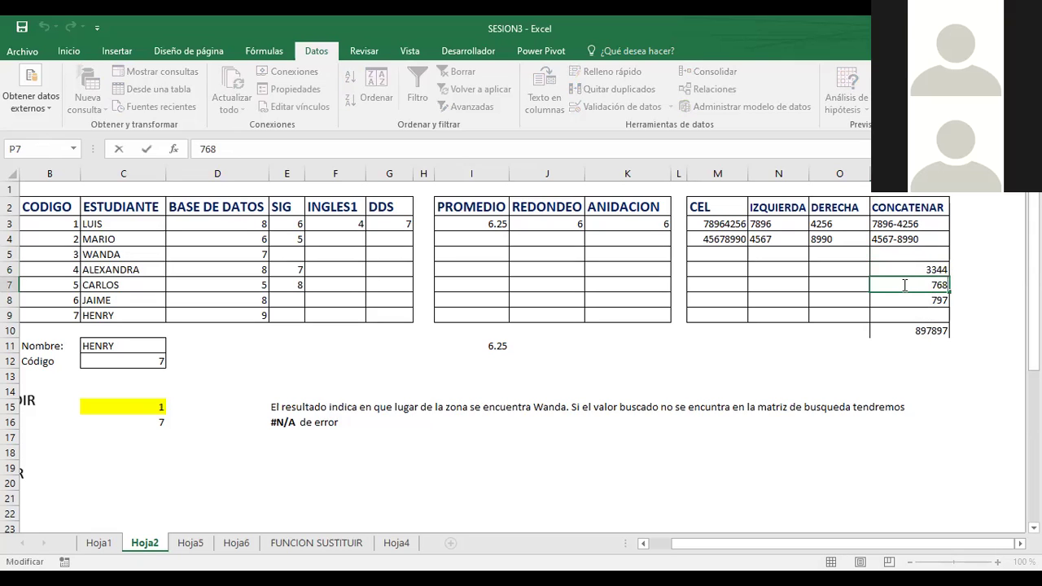
key(BackSpace)
key(BackSpace)
key(BackSpace)
text(´0987777)
key(Return)
click(900, 284)
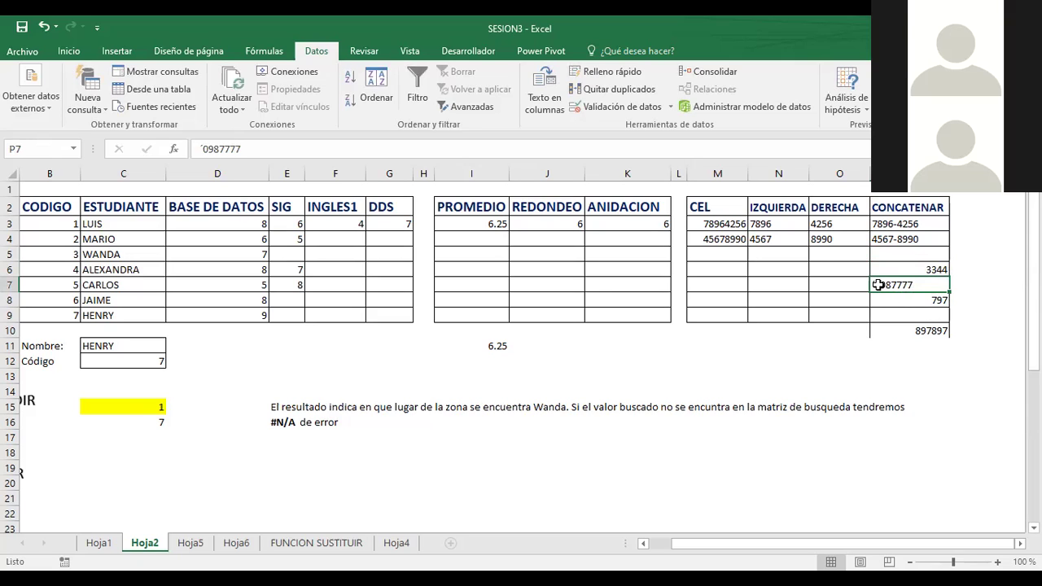
Step: Type o87666 over 797 in P8, then return to P7
click(892, 305)
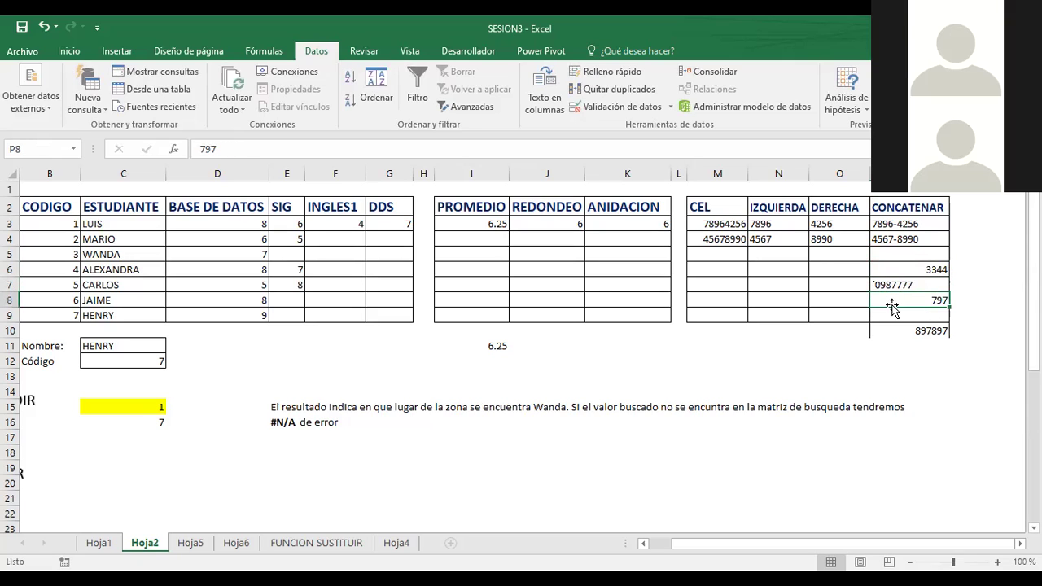
text(o87666)
click(894, 316)
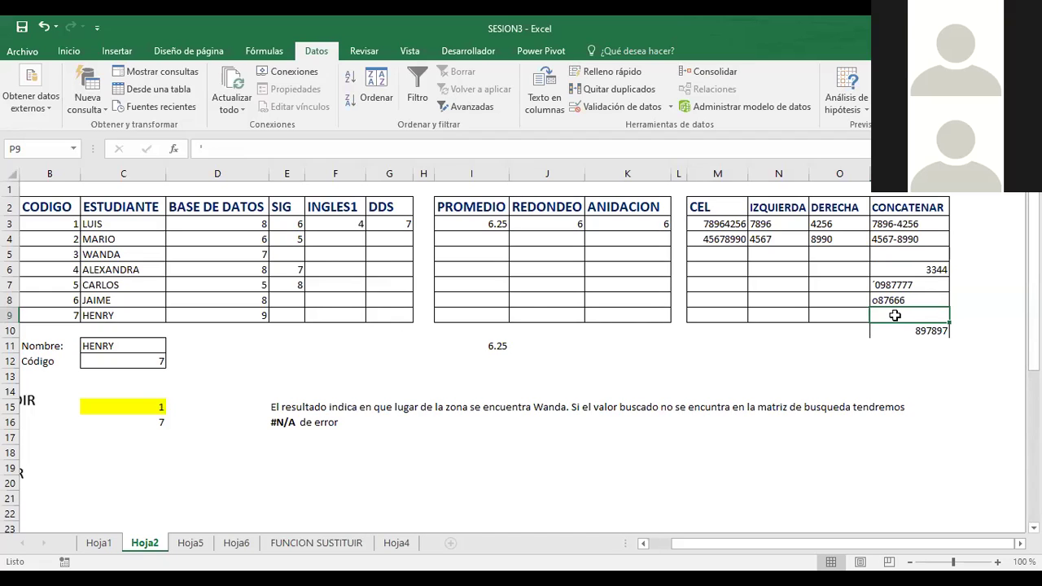
click(891, 300)
click(906, 284)
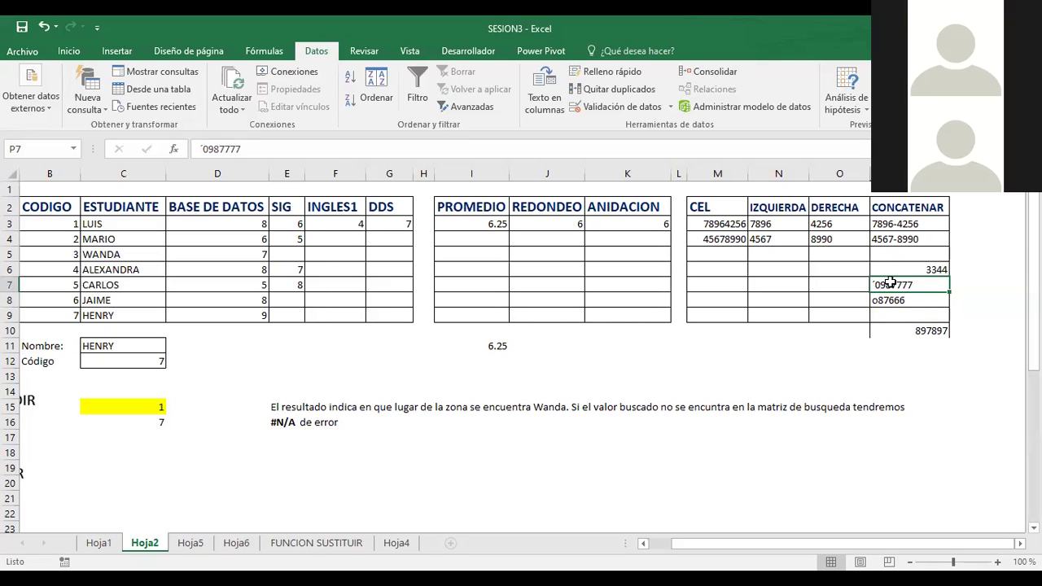
Step: Compare the left-aligned text entries in P7:P8 with the number 3344 in P6 across column P
drag(883, 283, 886, 297)
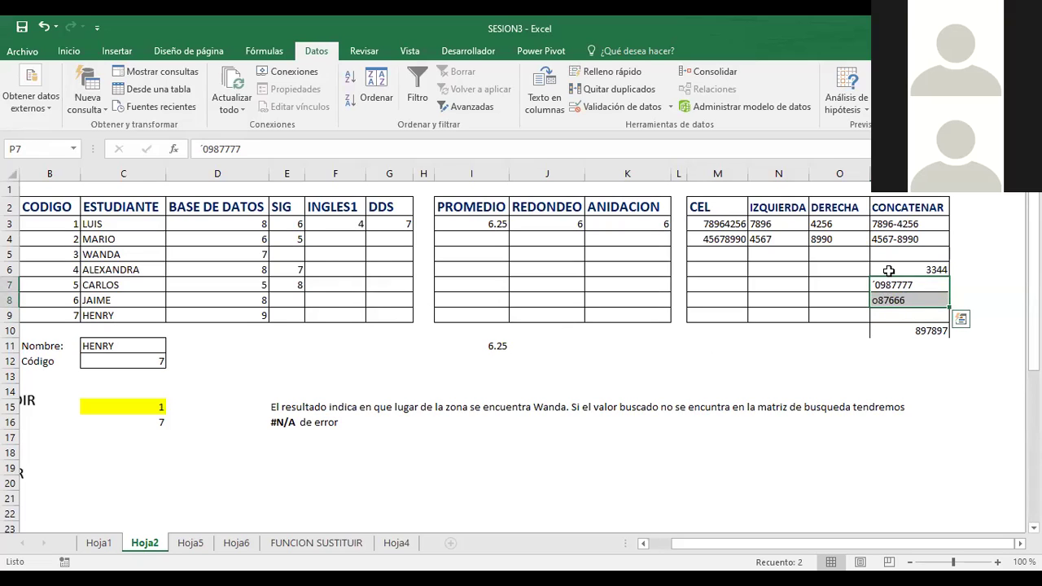
click(890, 271)
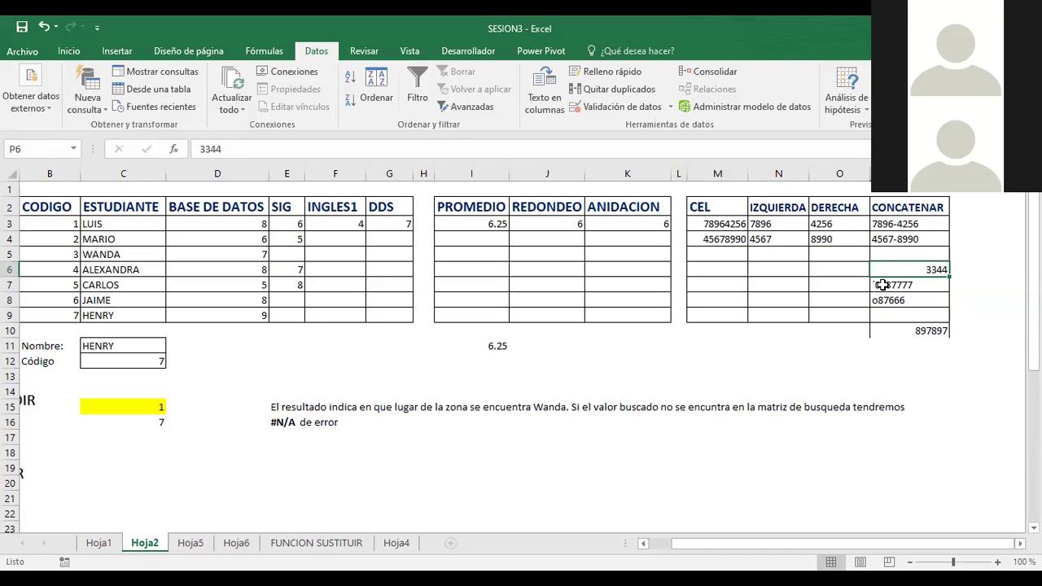
click(894, 283)
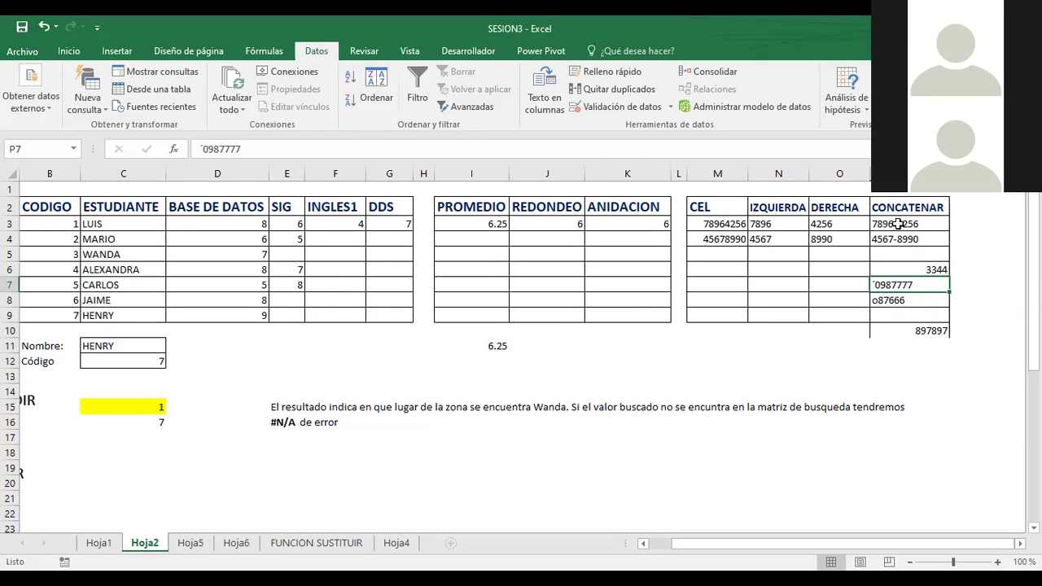
drag(897, 227, 908, 330)
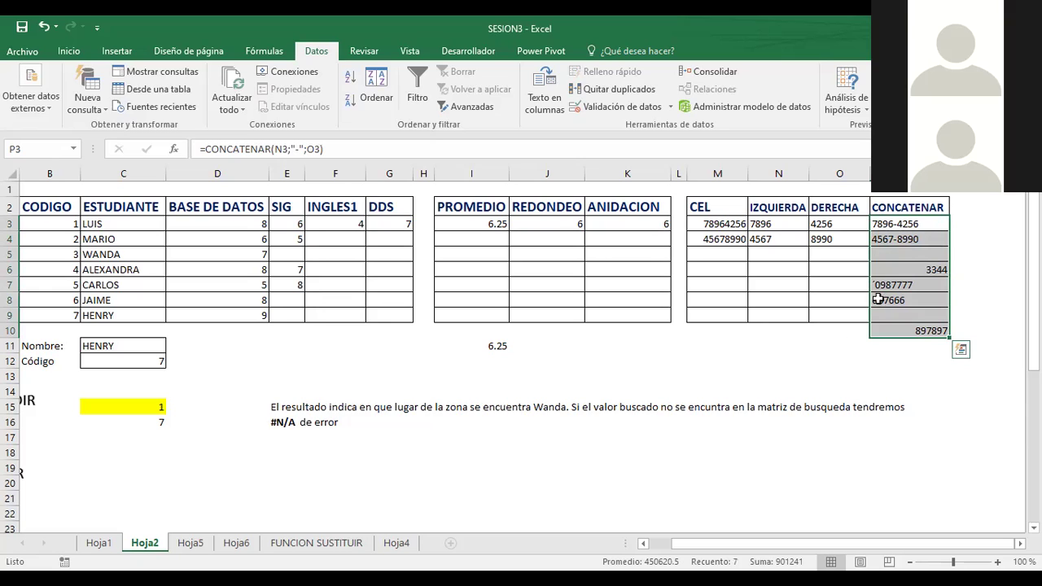
click(698, 361)
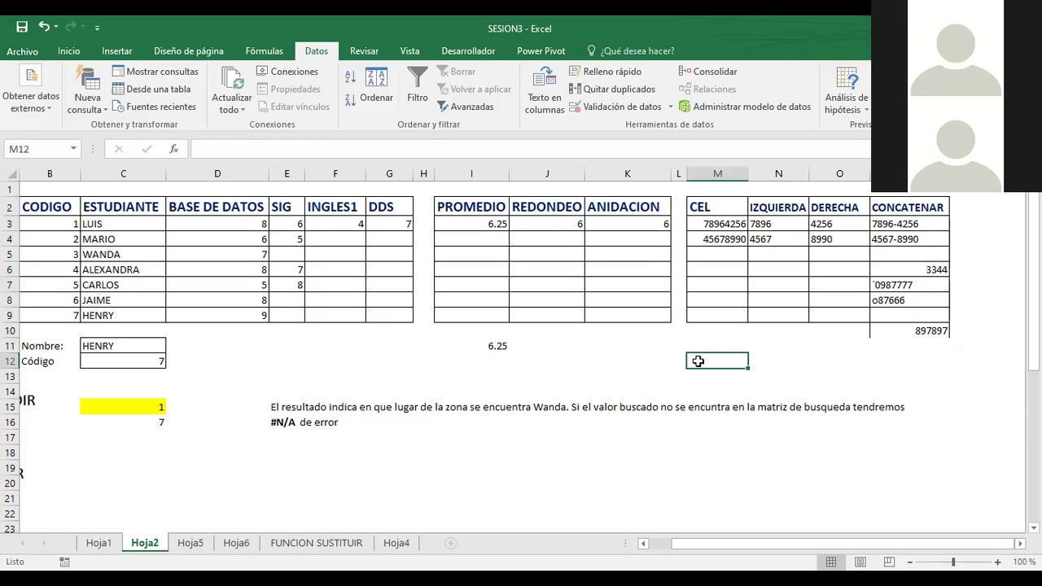